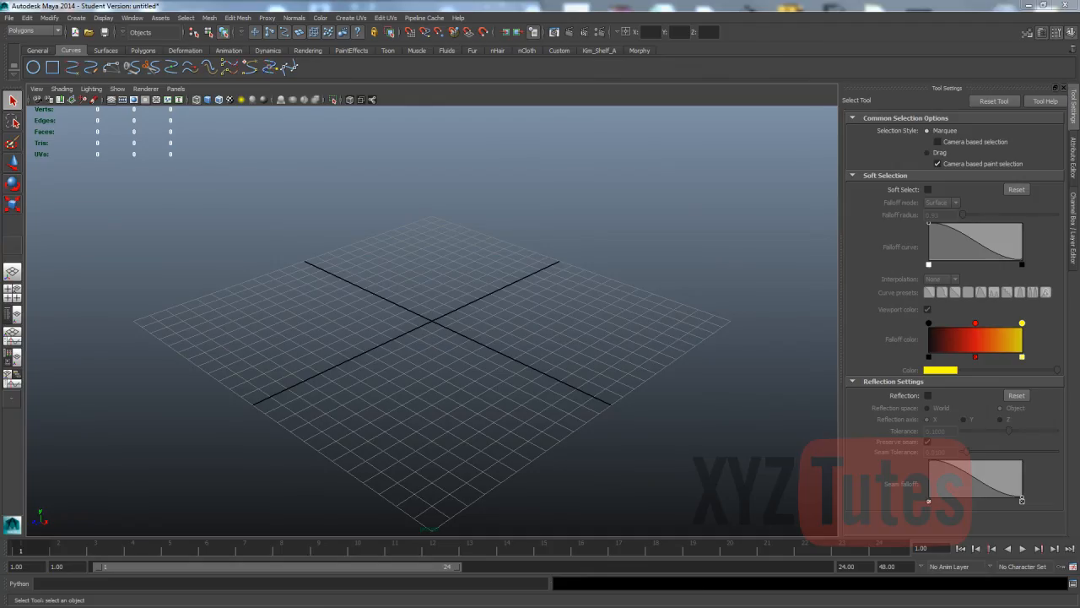
# - Browse the good-night-lamp reference photos in XnView to examine the house shapes, and move the viewer back off the workspace
pyautogui.moveTo(1079, 154); pyautogui.dragTo(229, 153)
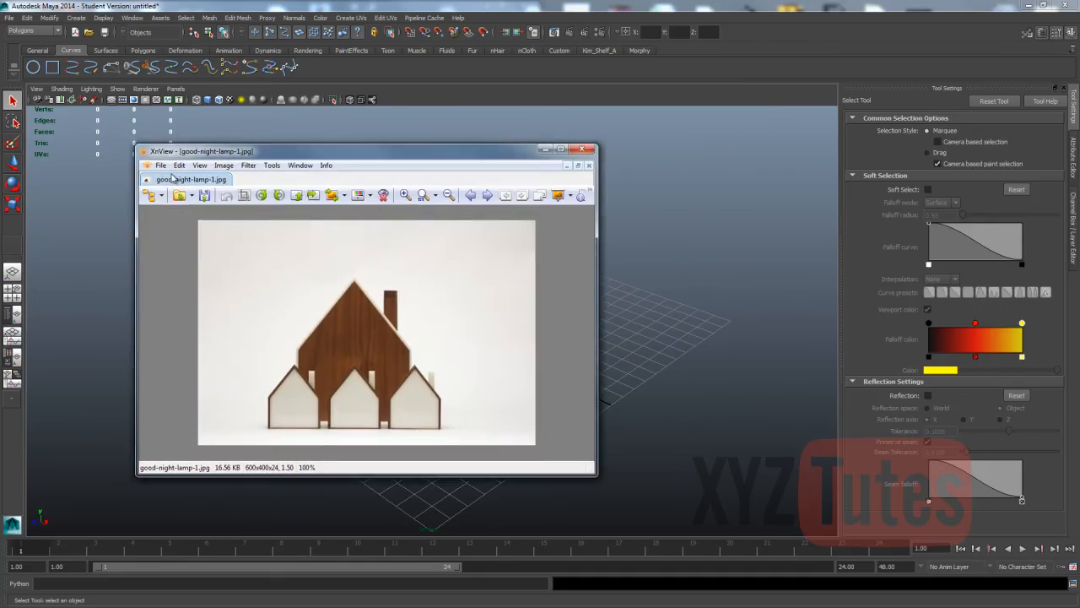
pyautogui.click(488, 195)
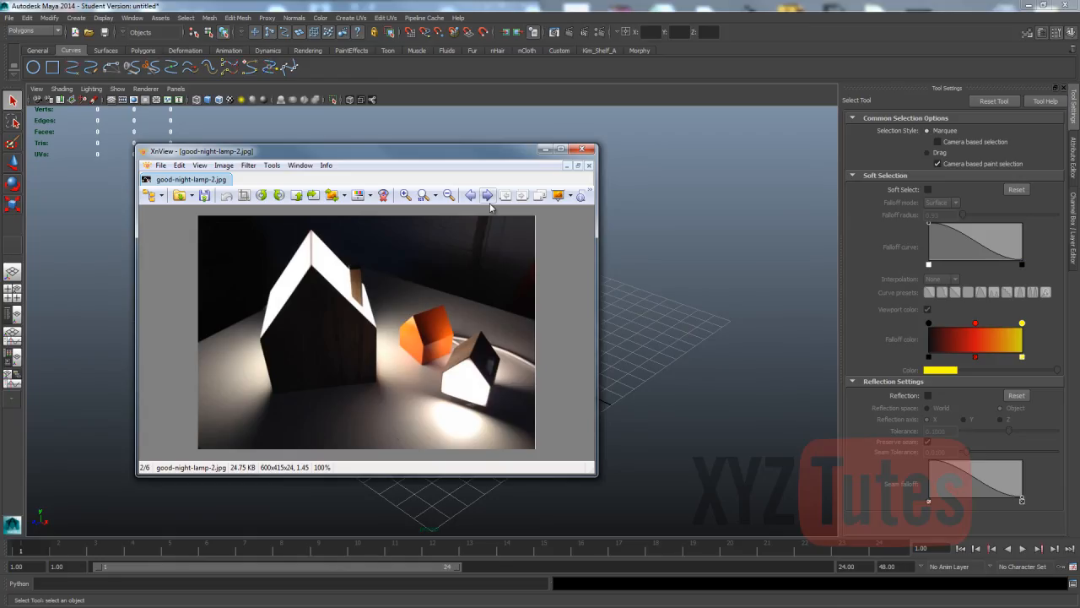
pyautogui.click(488, 199)
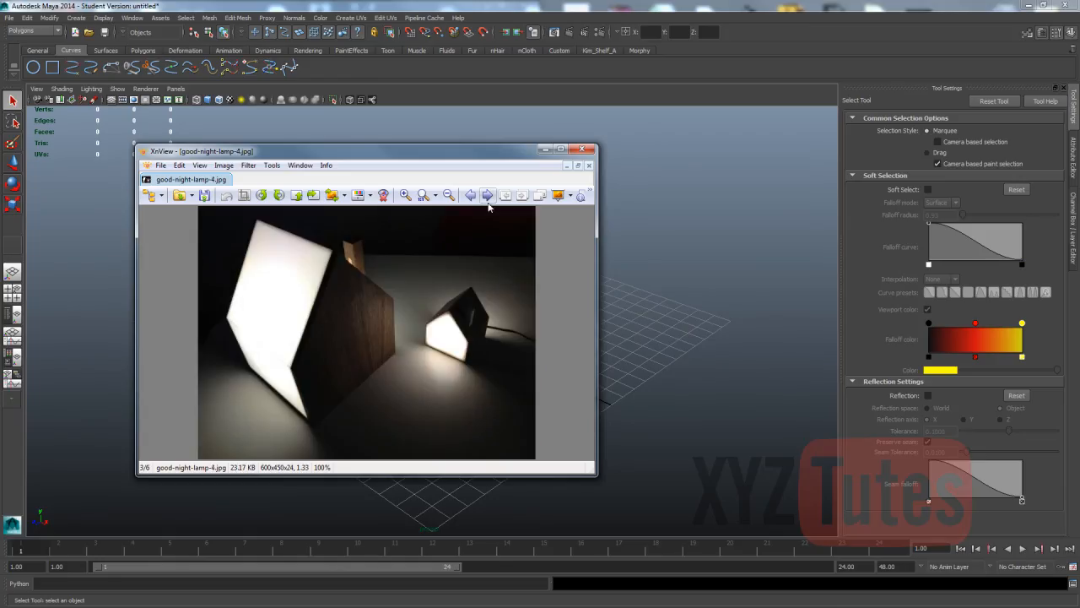
pyautogui.click(489, 201)
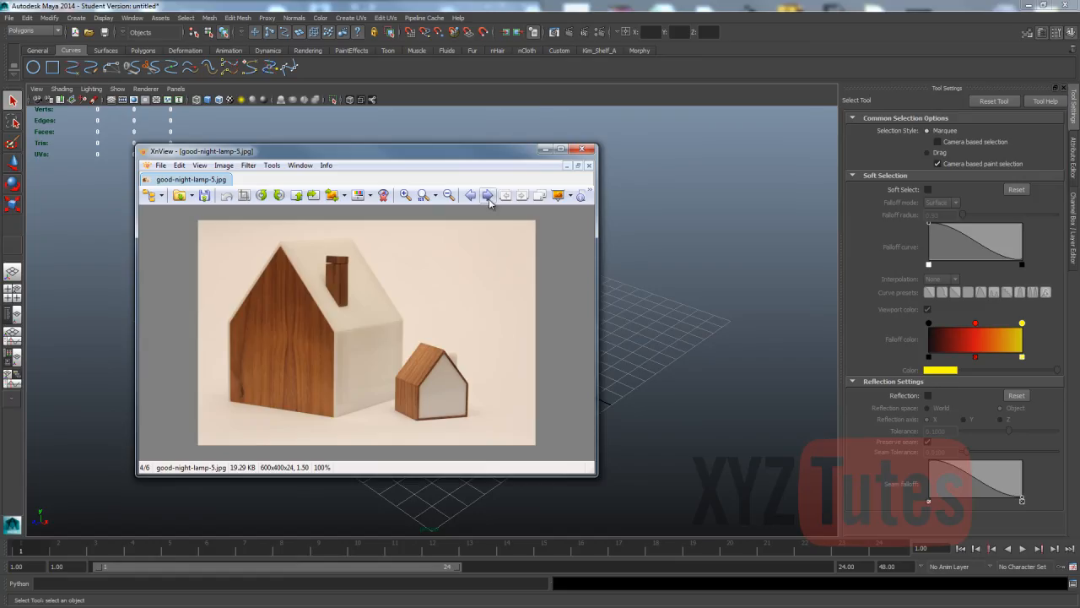
pyautogui.click(489, 199)
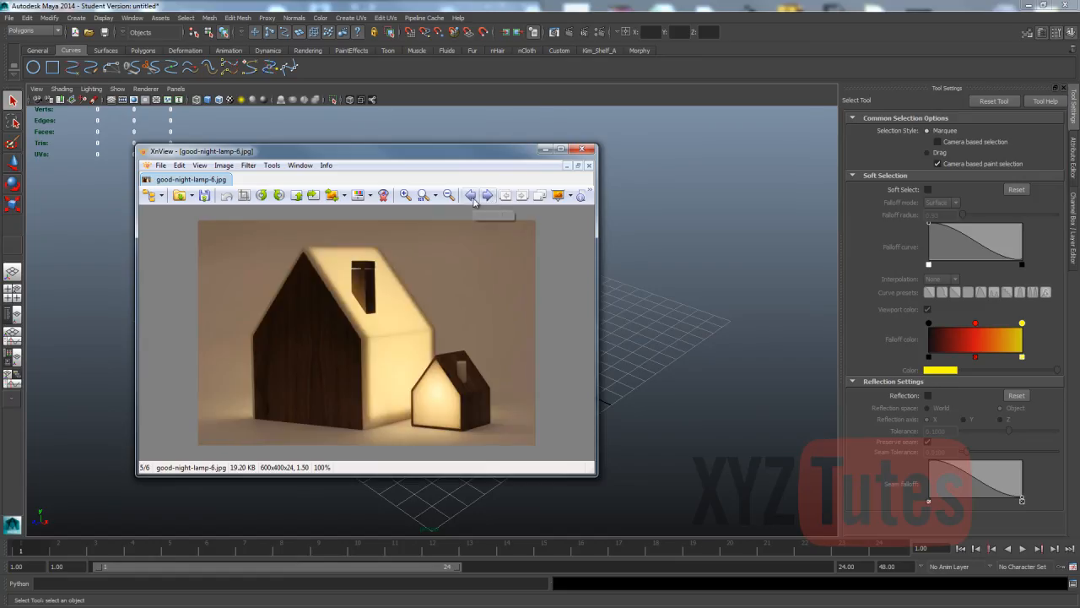
pyautogui.click(488, 199)
pyautogui.click(470, 197)
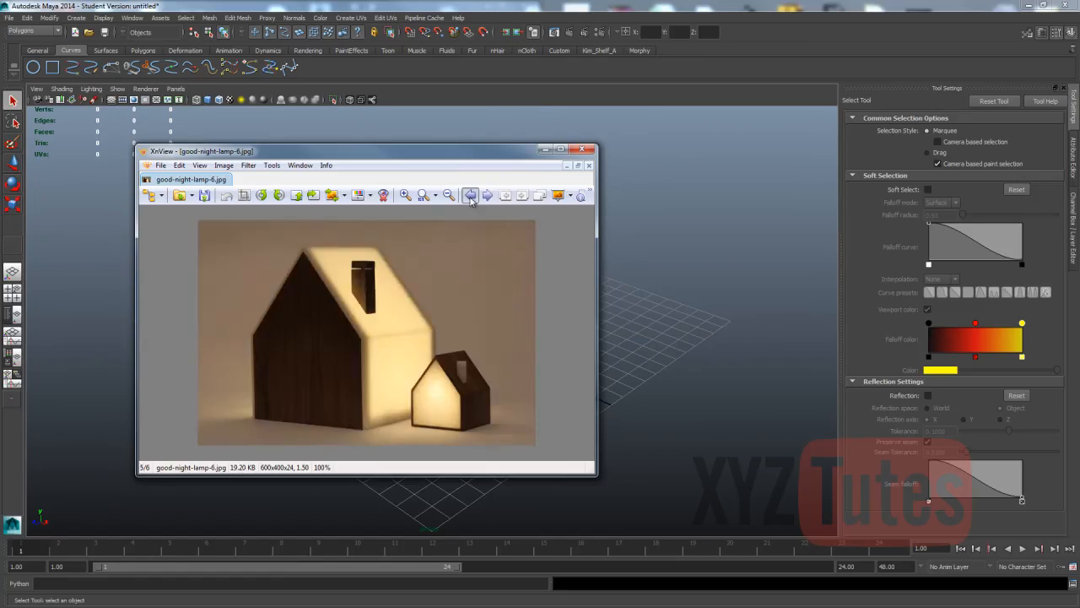
pyautogui.click(470, 197)
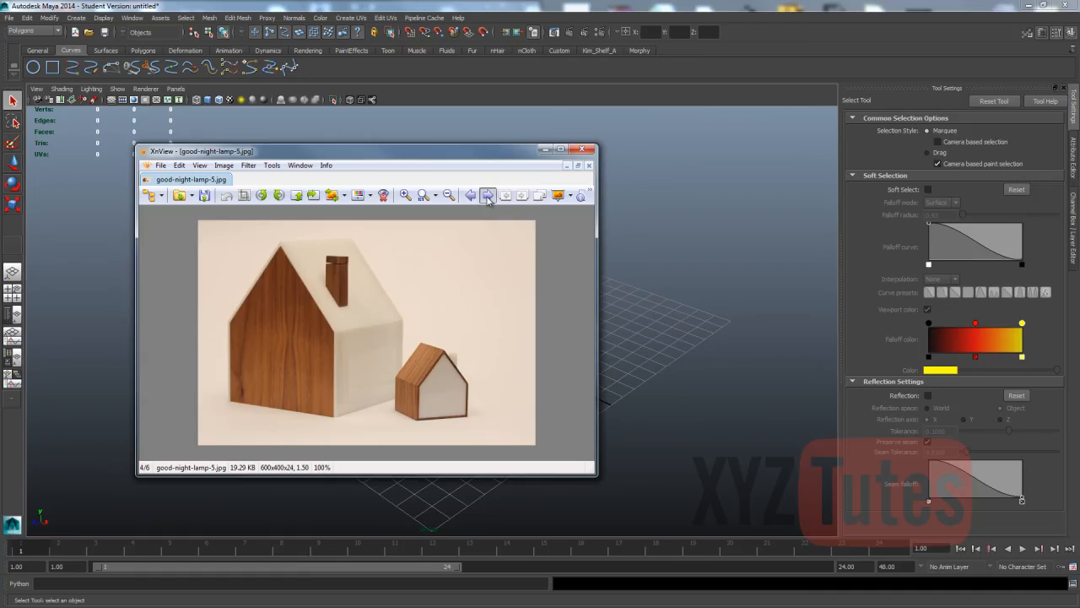
pyautogui.click(488, 200)
pyautogui.click(471, 197)
pyautogui.moveTo(394, 151); pyautogui.dragTo(1079, 203)
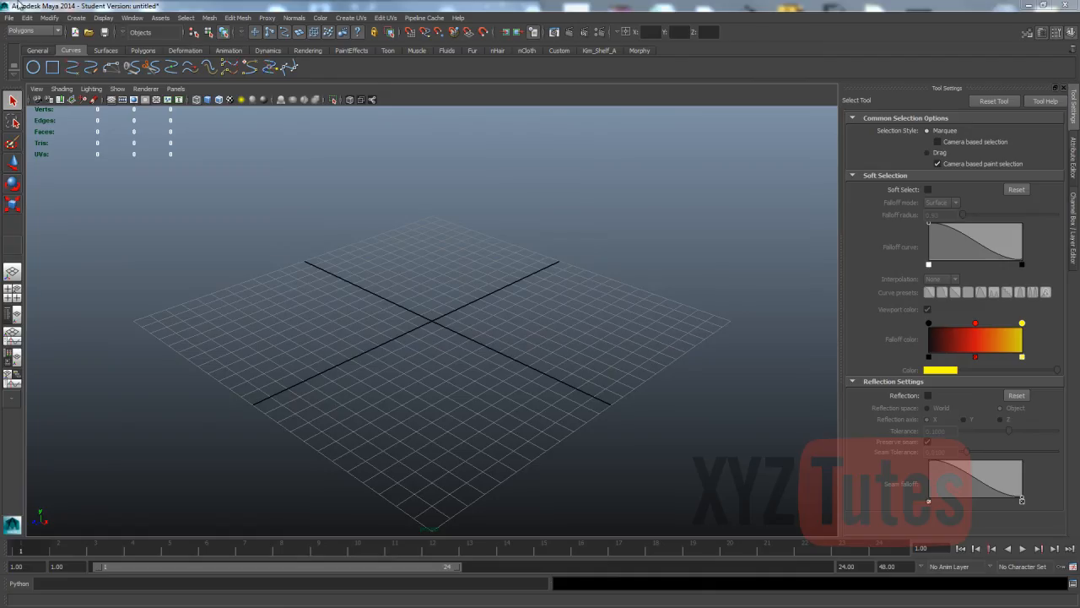
# - Create a free image plane in the scene and show its attributes
pyautogui.click(76, 18)
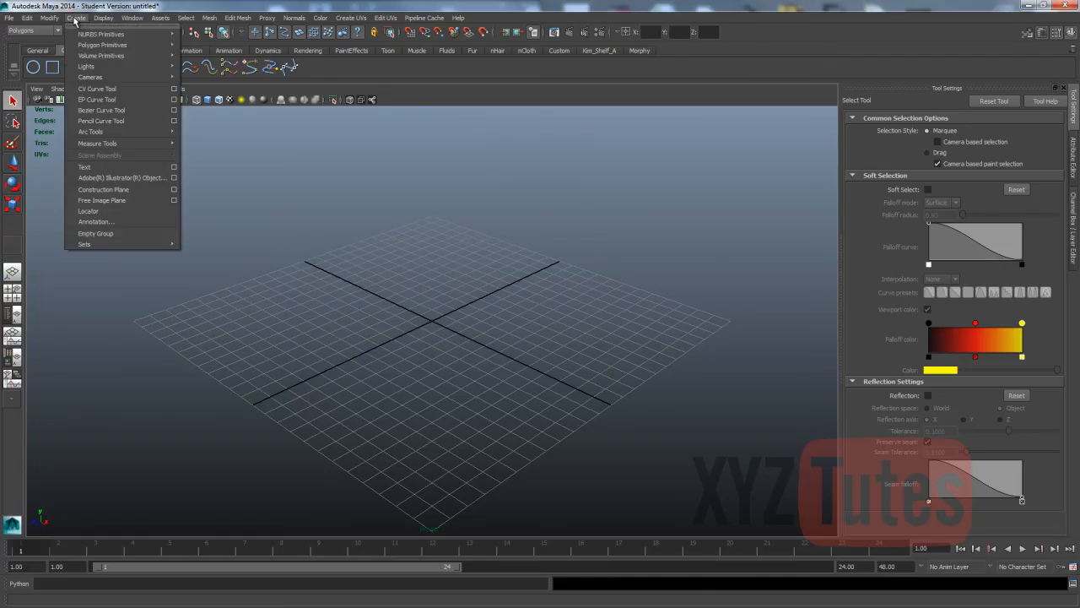
pyautogui.click(117, 206)
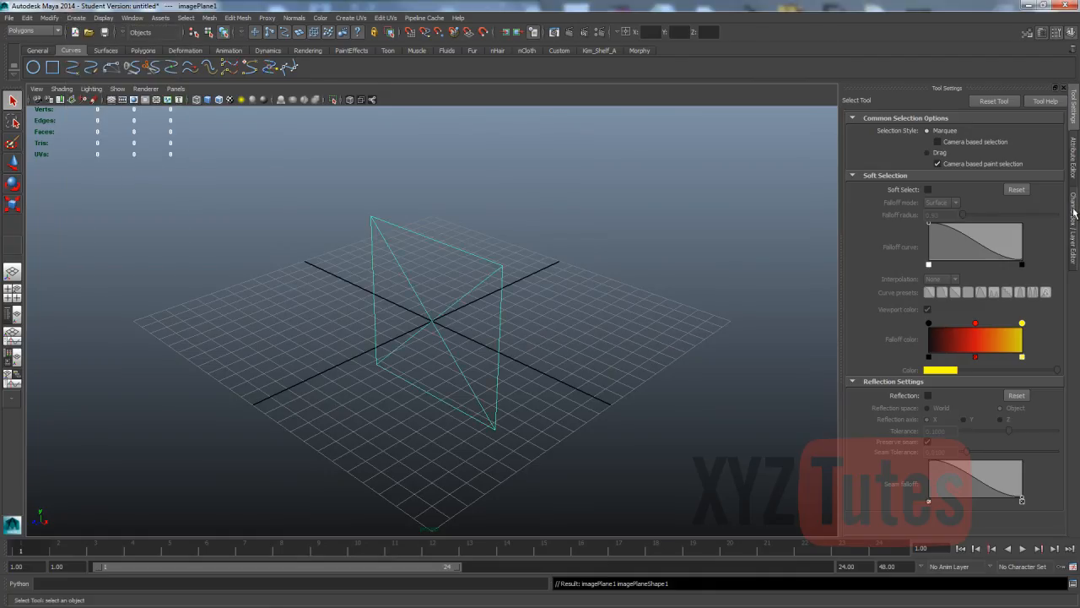
pyautogui.click(1074, 156)
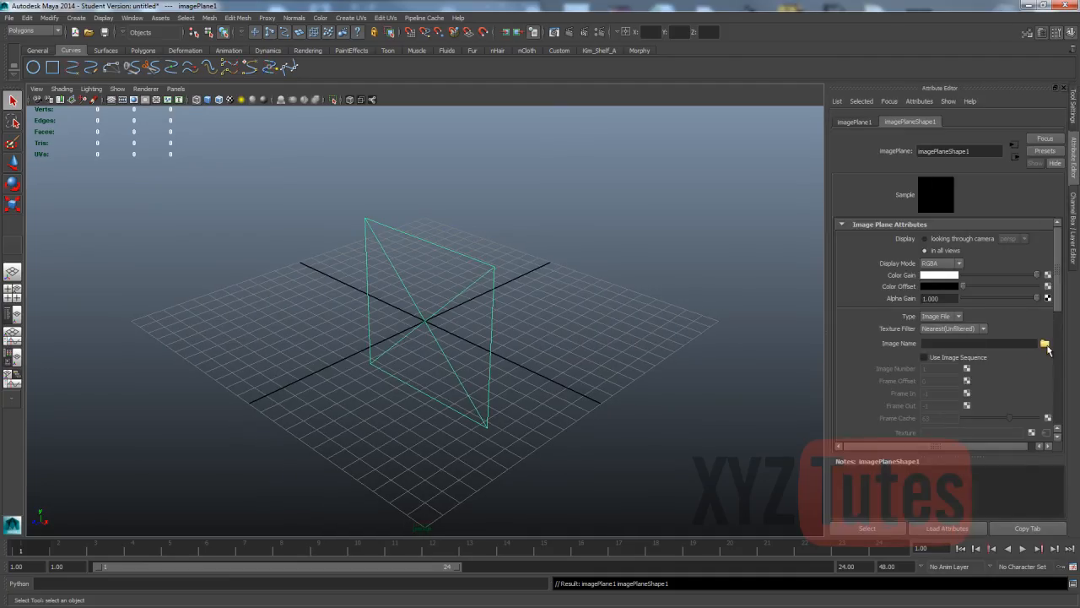
# - Load good-night-lamp-5.jpg from the Week 04 Spline Modelling project's GoodNightLamp_Reference folder as the image plane's picture
pyautogui.click(1045, 344)
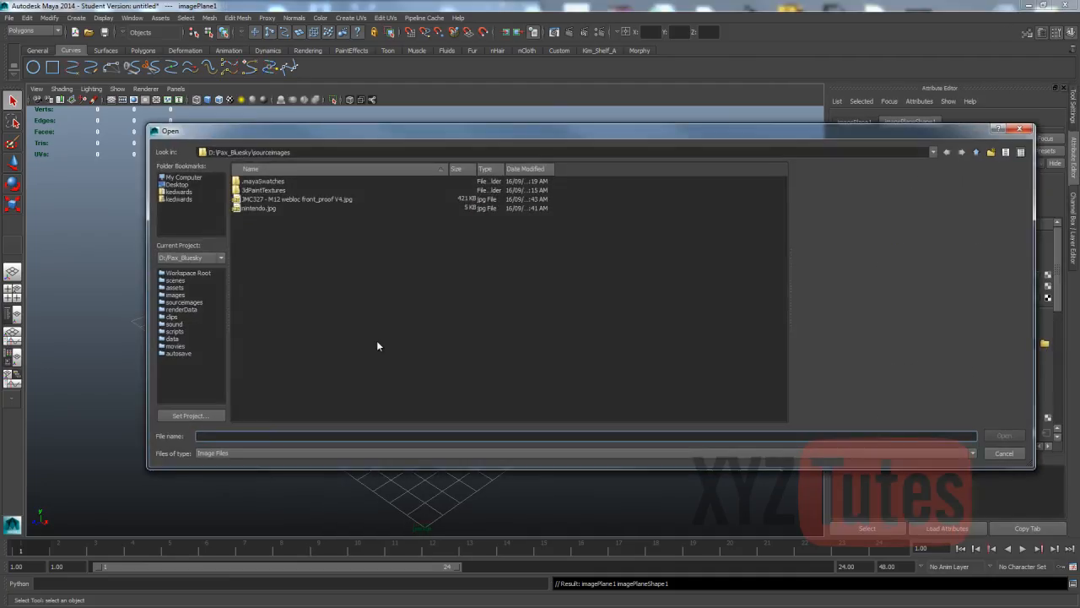
pyautogui.write('H:\\kedwards_Cloud\\Dropbox\\JMC_AnimationGames\\WIP Subject Documents\\DEVELOPMENT\\2015 kedwards units\\Intro to 3d')
pyautogui.click(1003, 435)
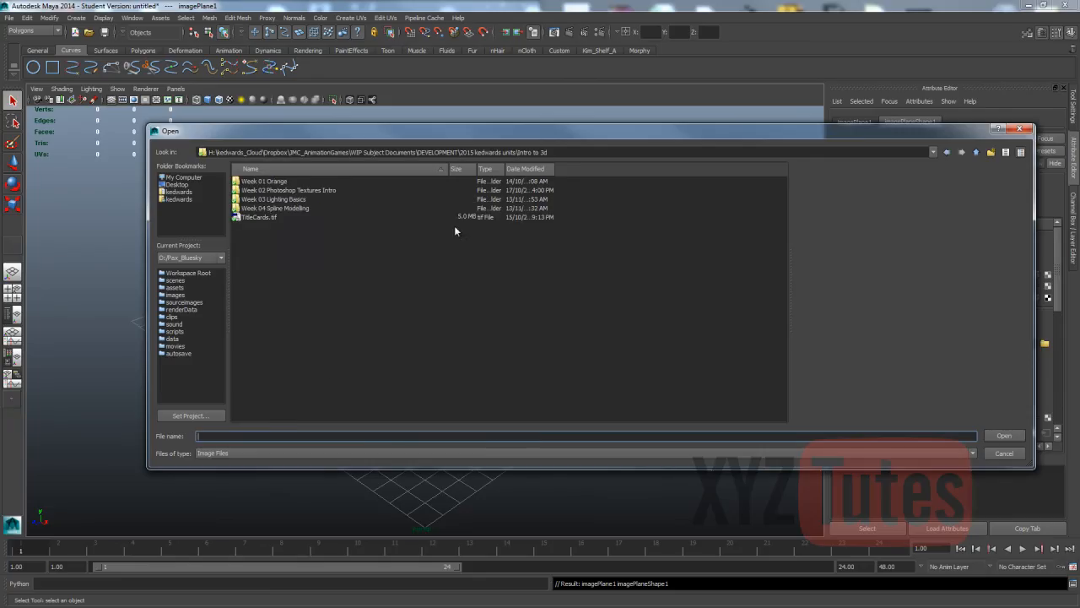
pyautogui.doubleClick(265, 208)
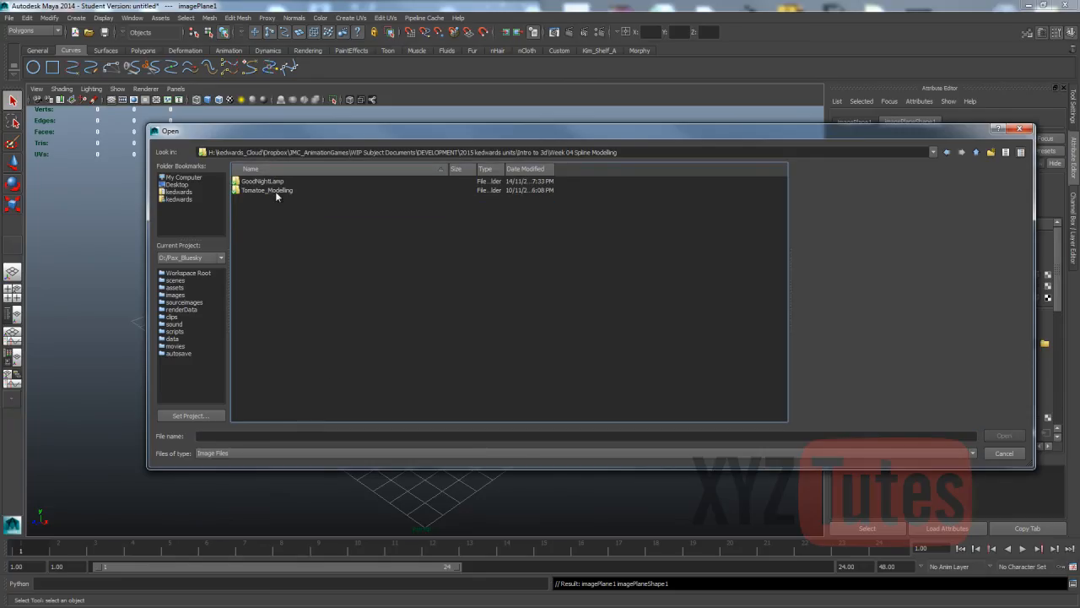
pyautogui.doubleClick(278, 181)
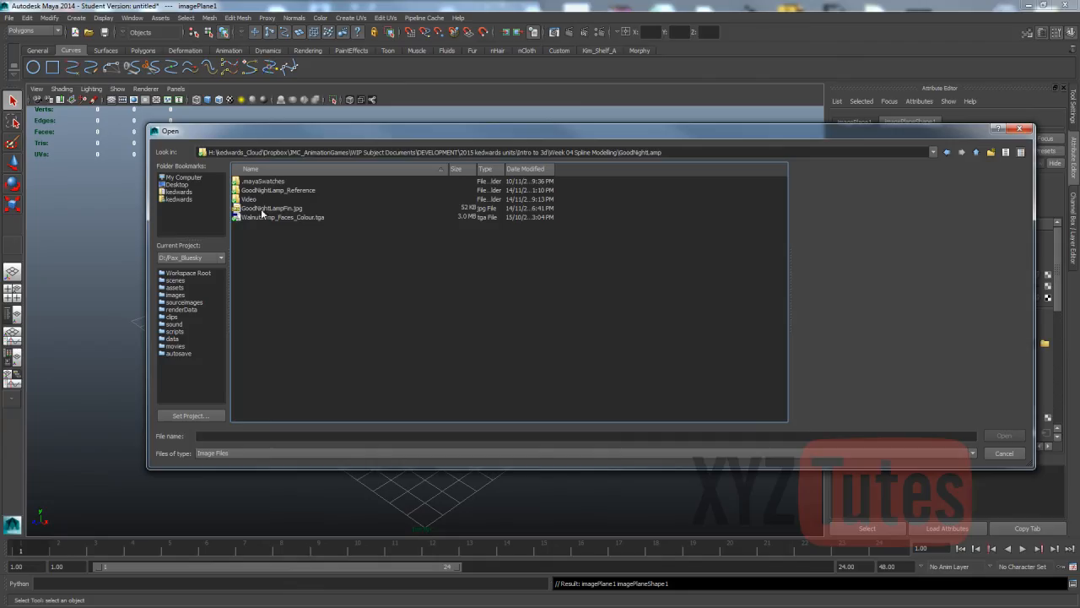
pyautogui.doubleClick(270, 191)
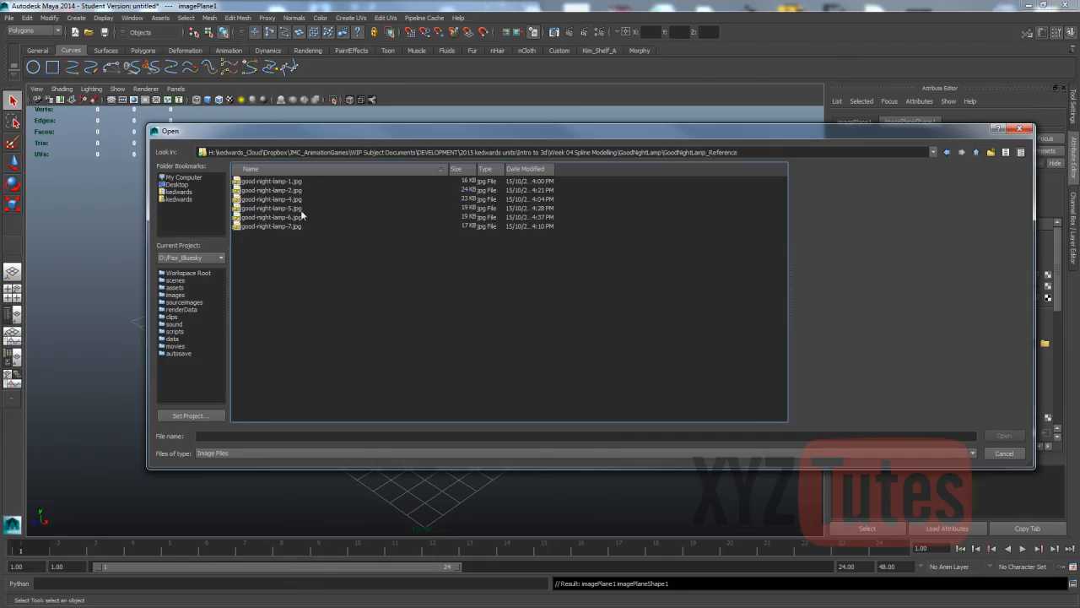
pyautogui.click(301, 208)
pyautogui.click(1003, 436)
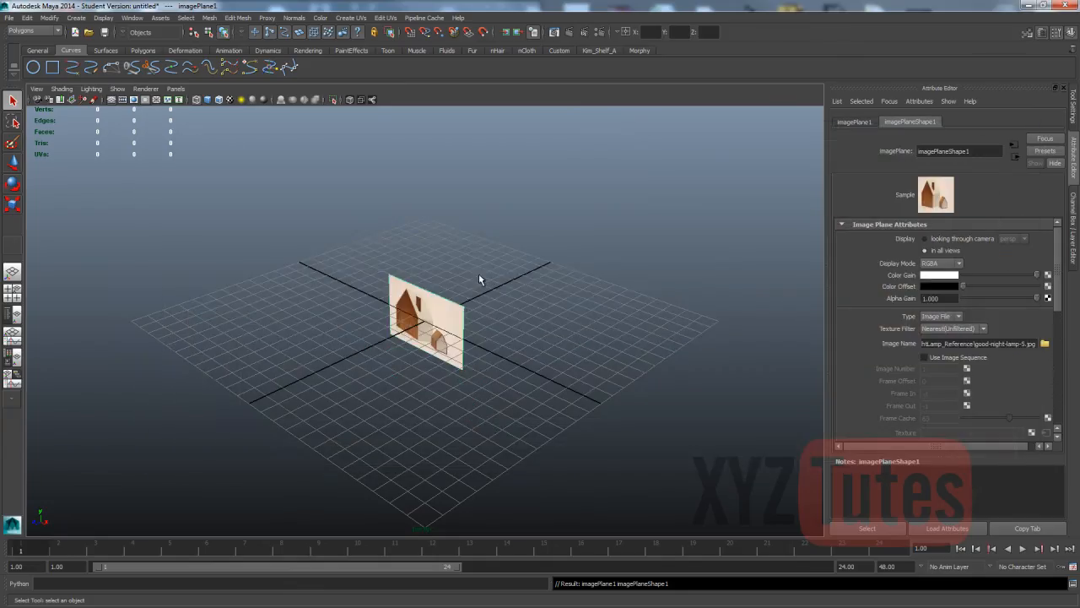
# - Scale up the image plane and move it along the X axis to X 10
pyautogui.press('e')
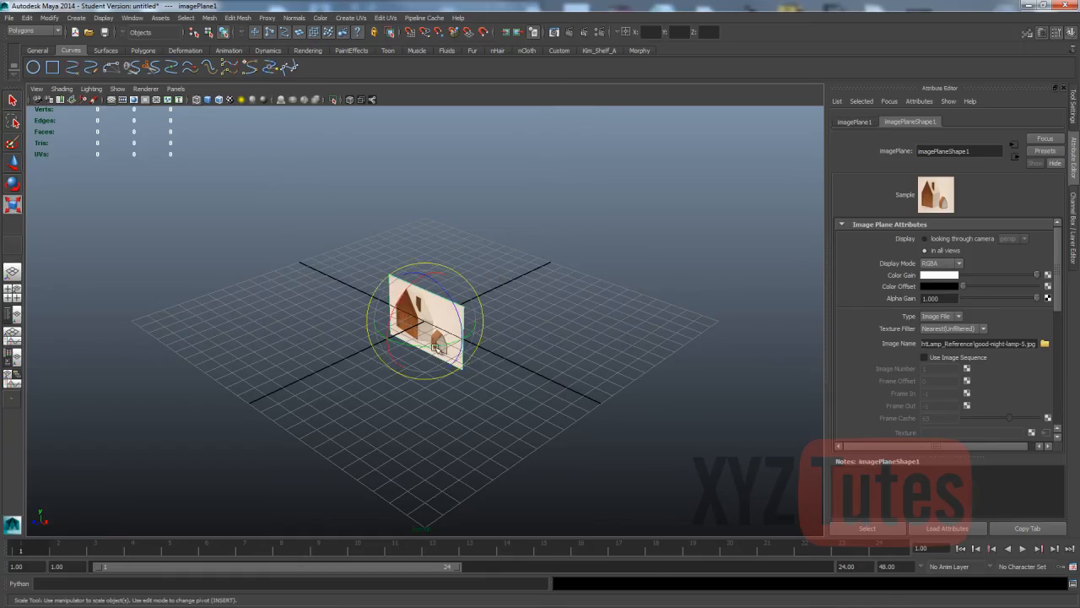
pyautogui.press('r')
pyautogui.press('w')
pyautogui.moveTo(440, 319); pyautogui.dragTo(581, 365)
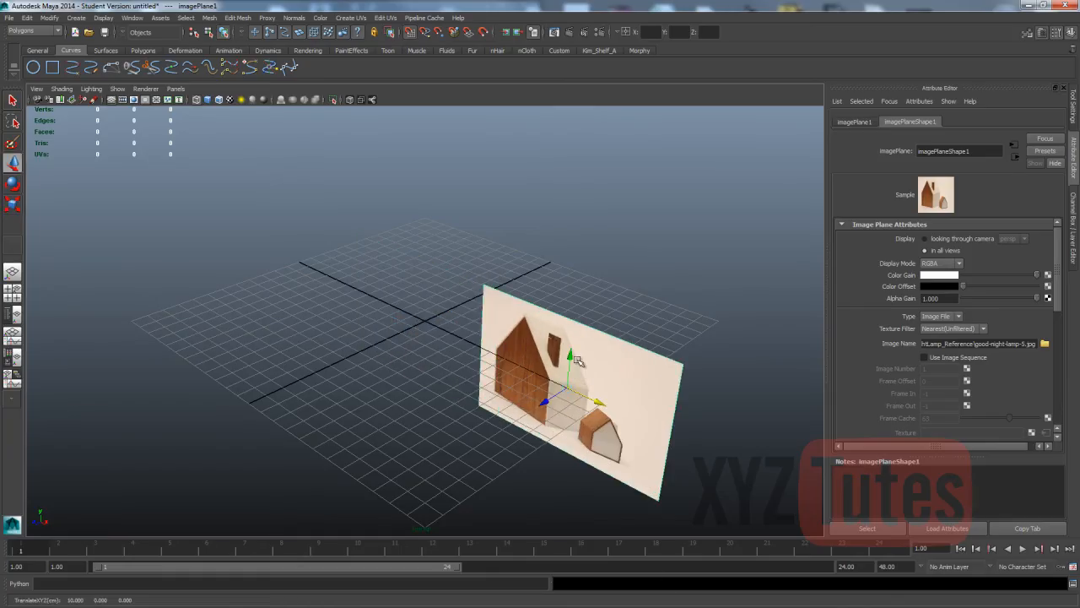
# - Switch to the front view, move the image plane to X 15, Y 4, and deselect it
pyautogui.click(456, 270)
pyautogui.press('space')
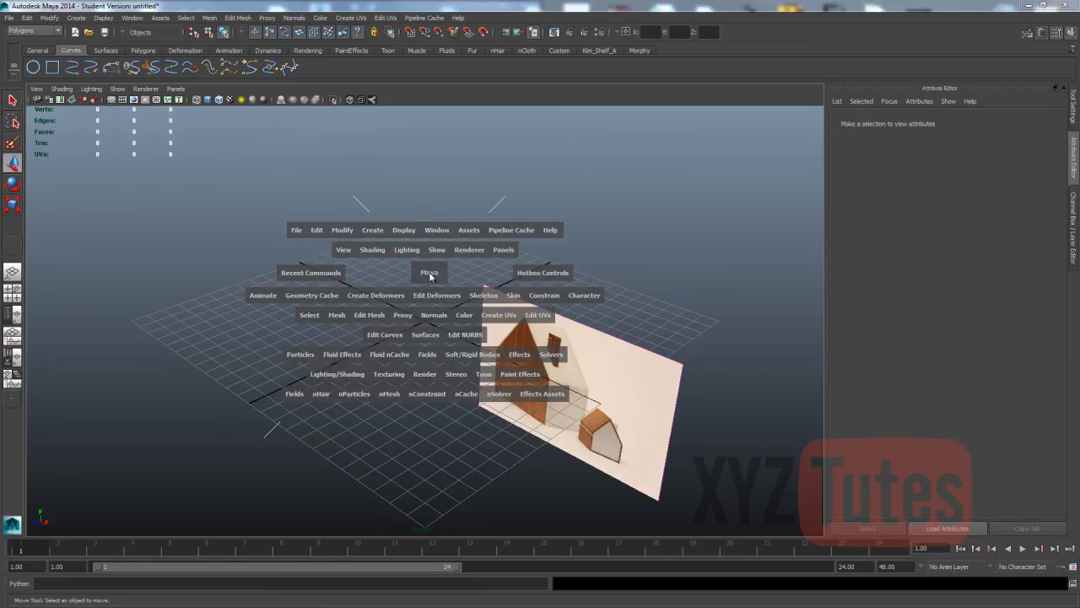
pyautogui.click(431, 275)
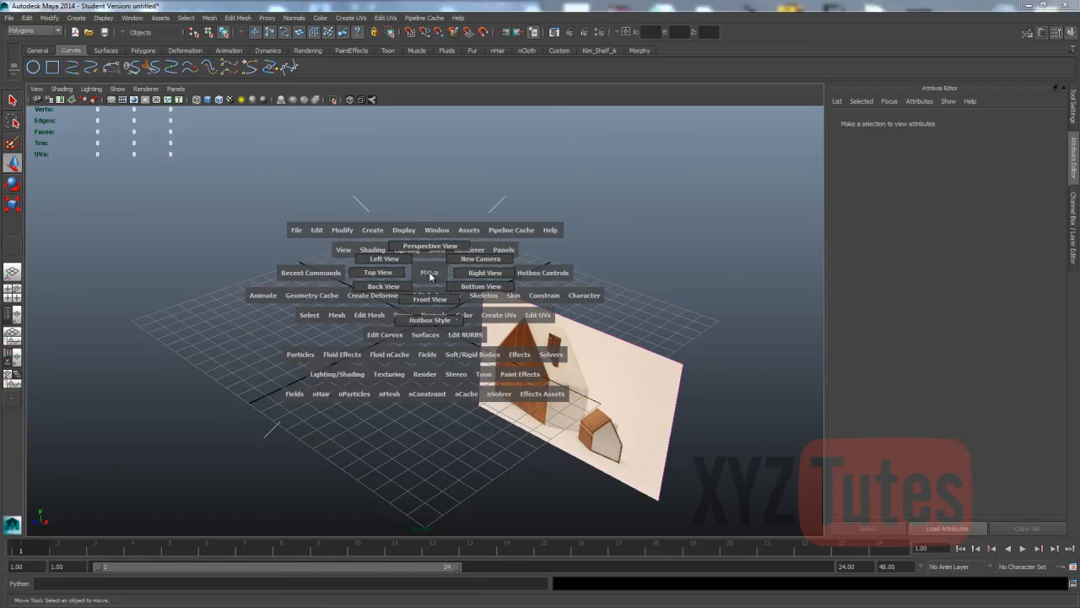
pyautogui.press('space')
pyautogui.moveTo(431, 275); pyautogui.dragTo(427, 299)
pyautogui.scroll(-3, 400, 358)
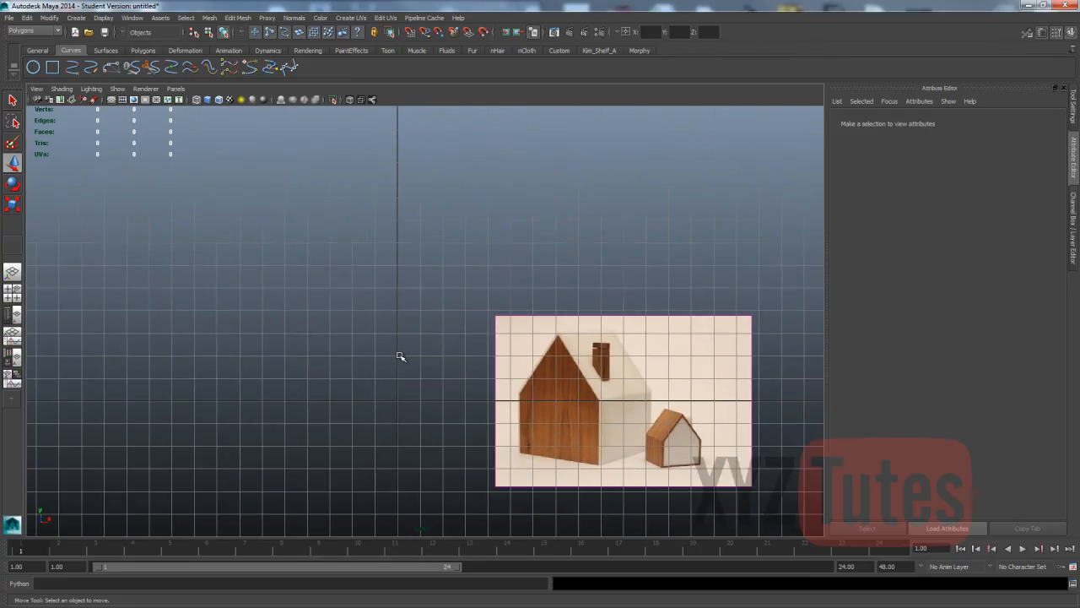
pyautogui.click(557, 415)
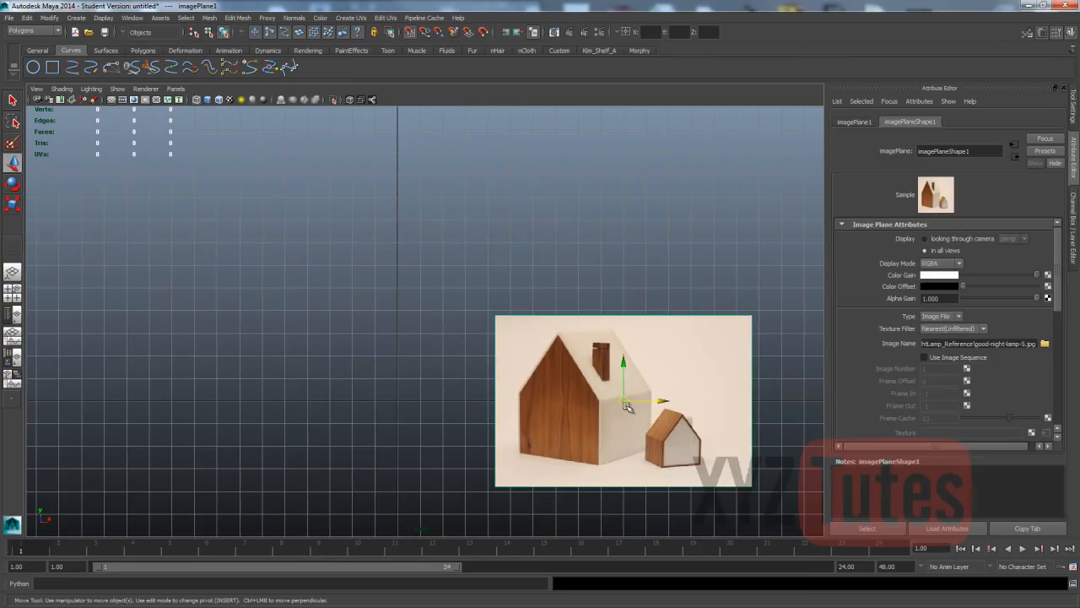
pyautogui.moveTo(626, 407); pyautogui.dragTo(744, 316)
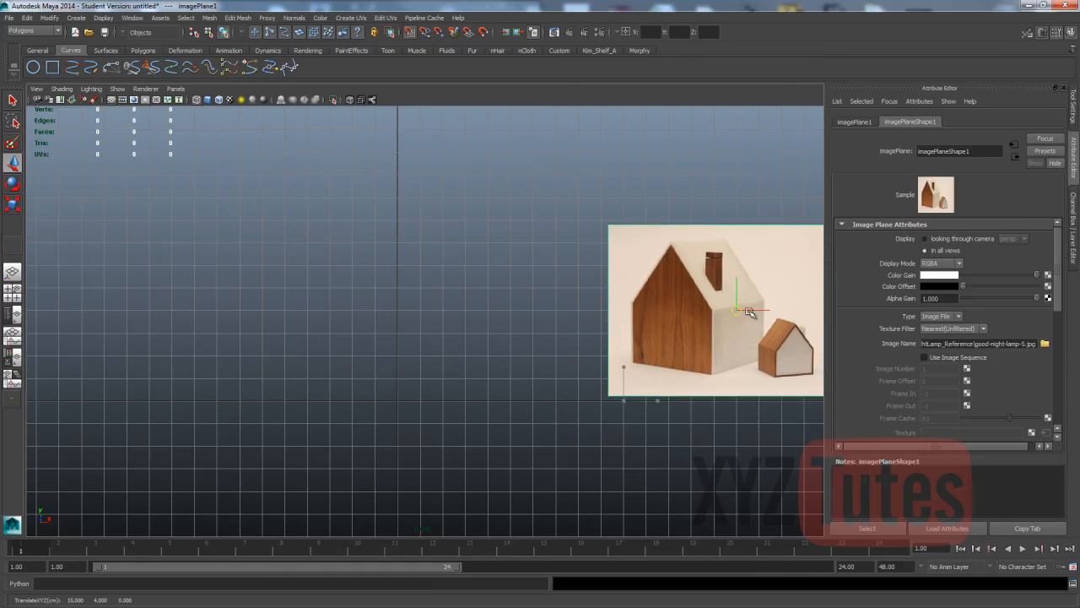
pyautogui.click(462, 206)
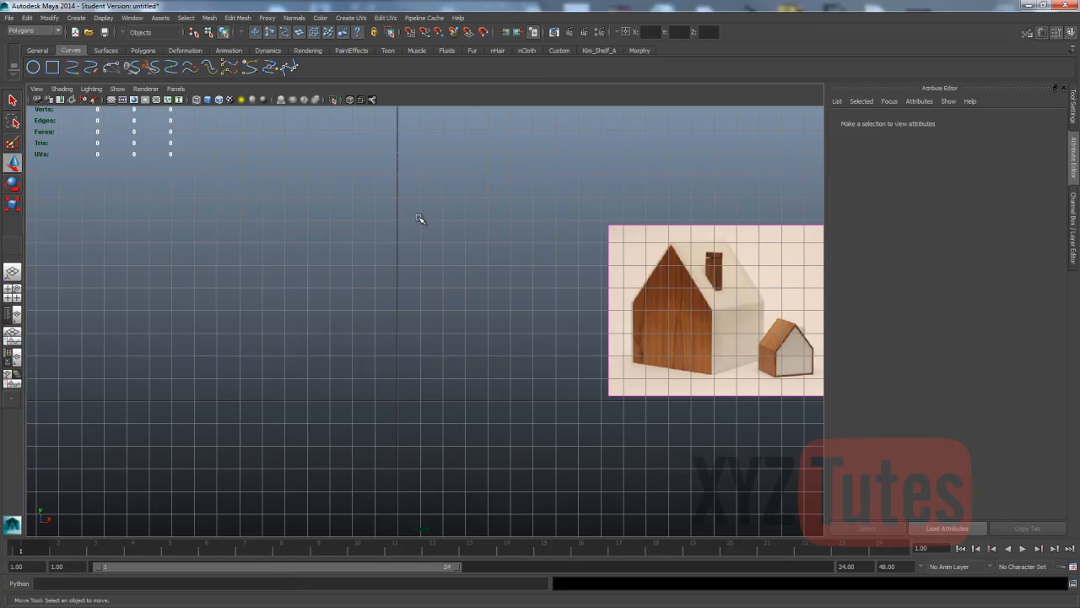
# - Change the active menu set from Polygons to Surfaces
pyautogui.click(26, 30)
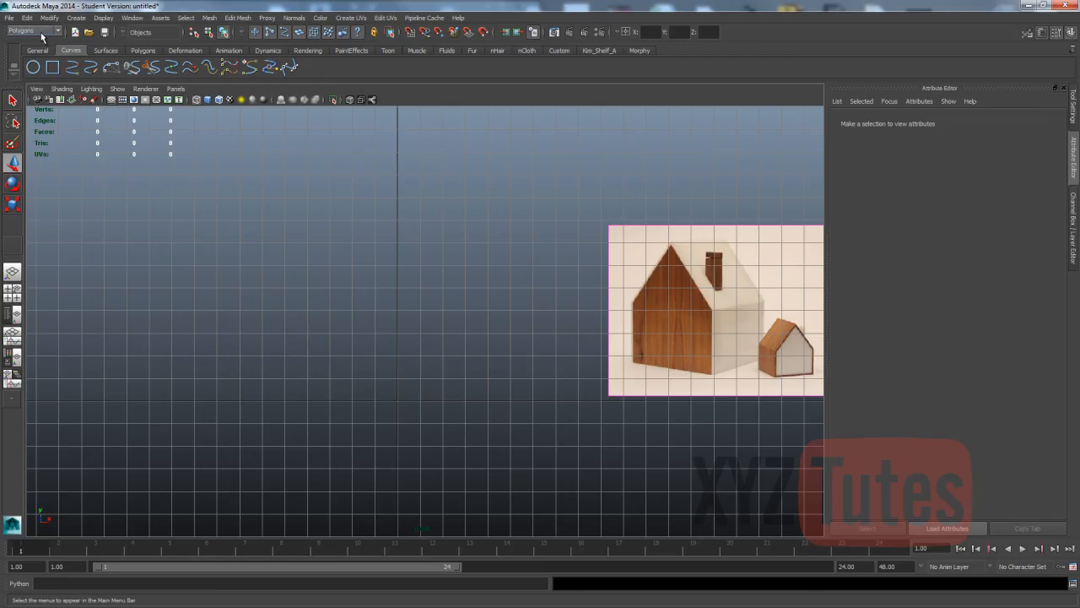
pyautogui.click(21, 55)
pyautogui.click(47, 29)
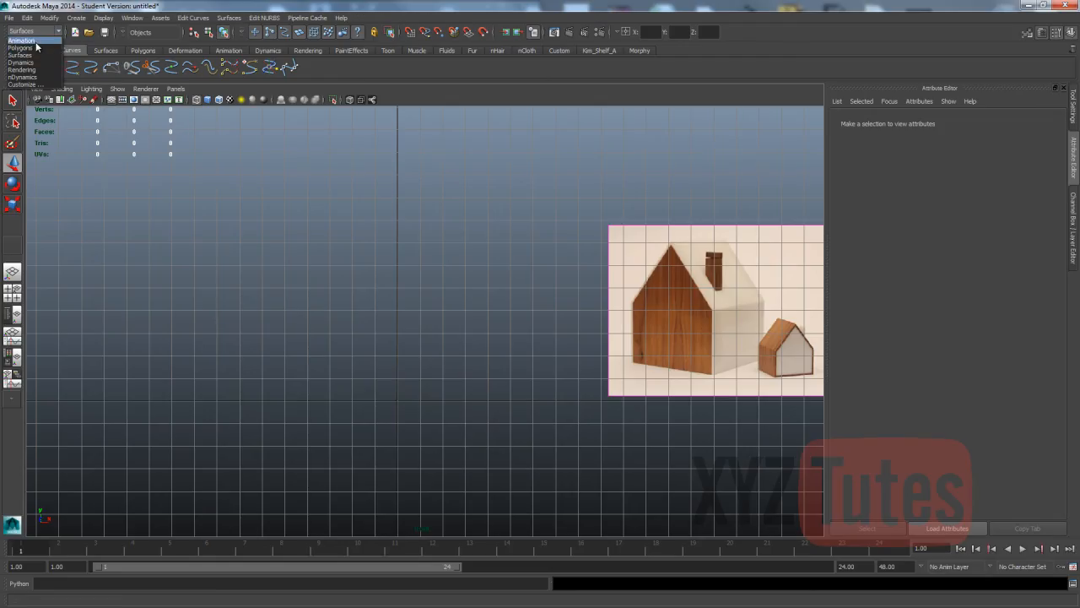
pyautogui.click(34, 48)
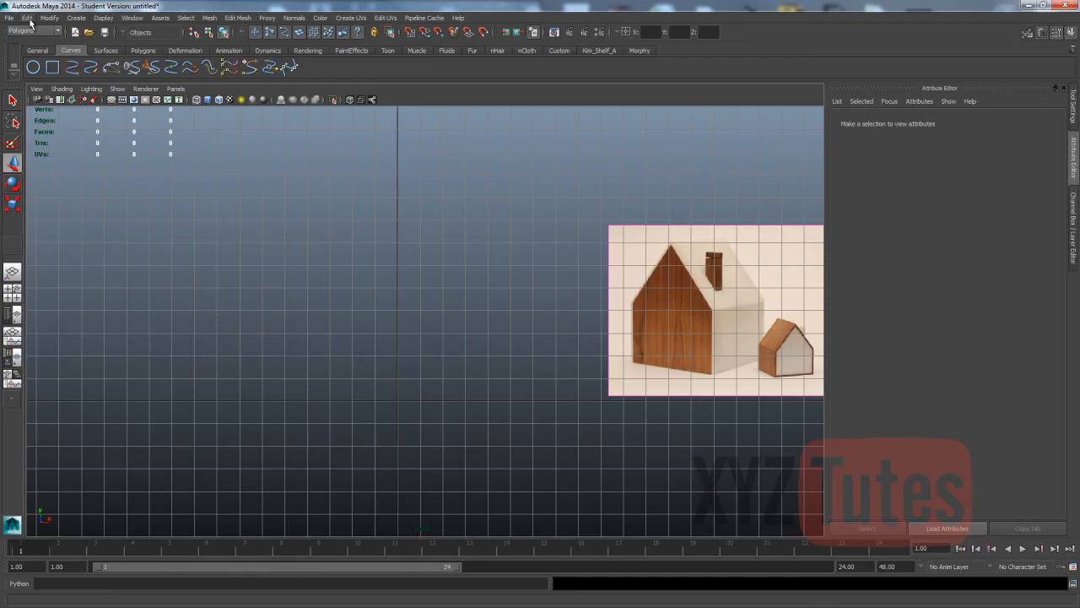
pyautogui.click(31, 28)
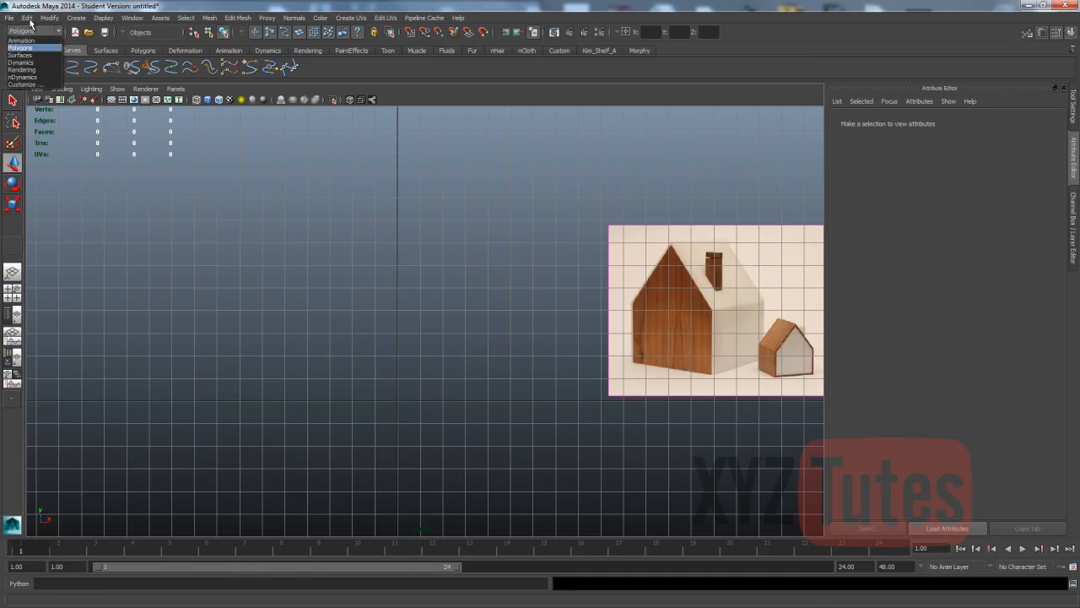
pyautogui.click(21, 55)
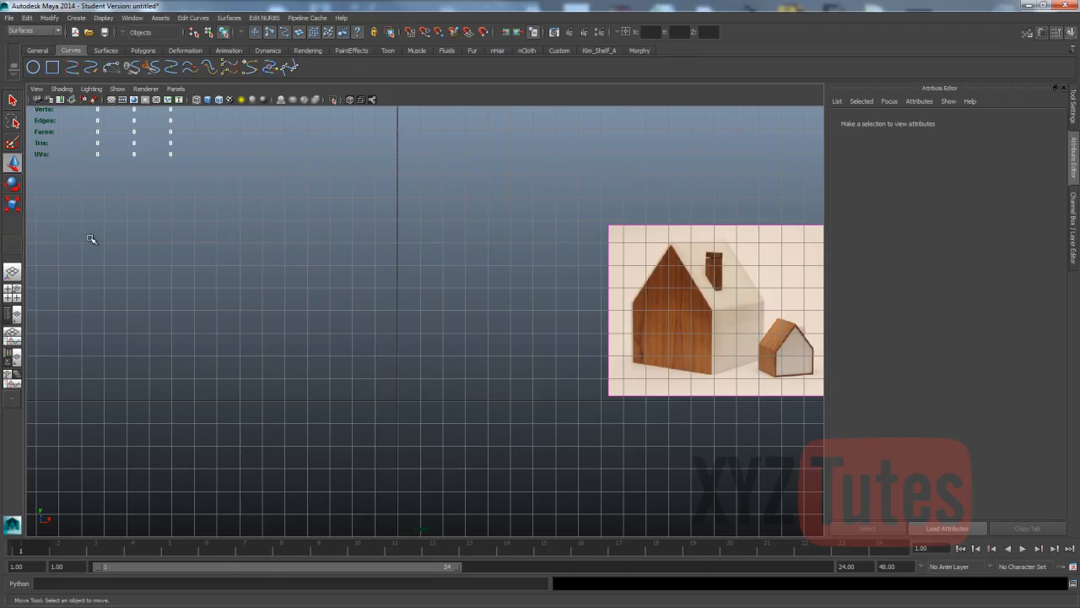
pyautogui.click(193, 17)
pyautogui.moveTo(228, 17)
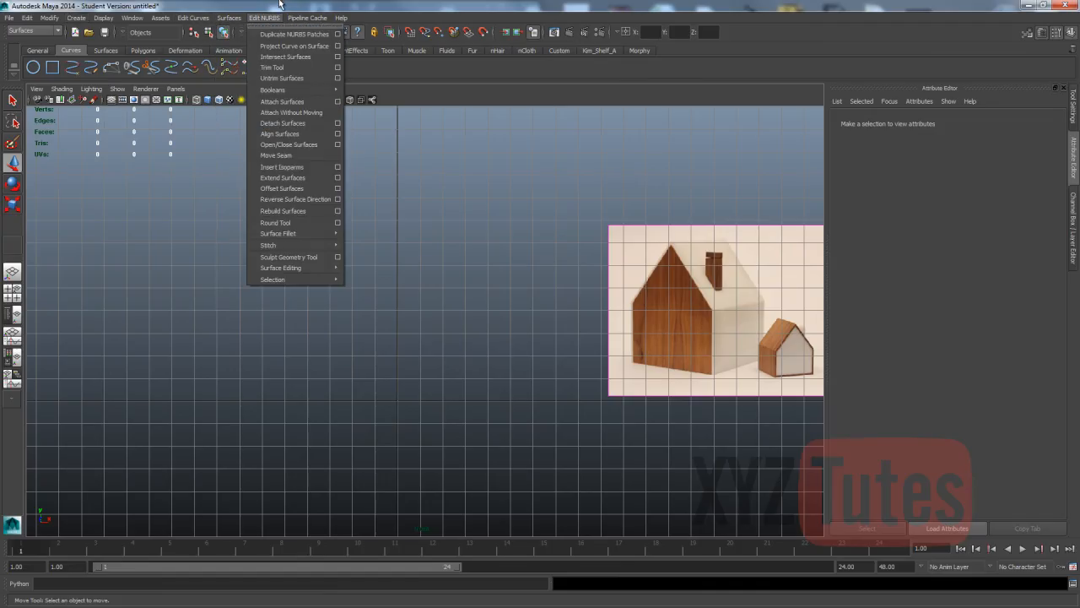
pyautogui.click(278, 4)
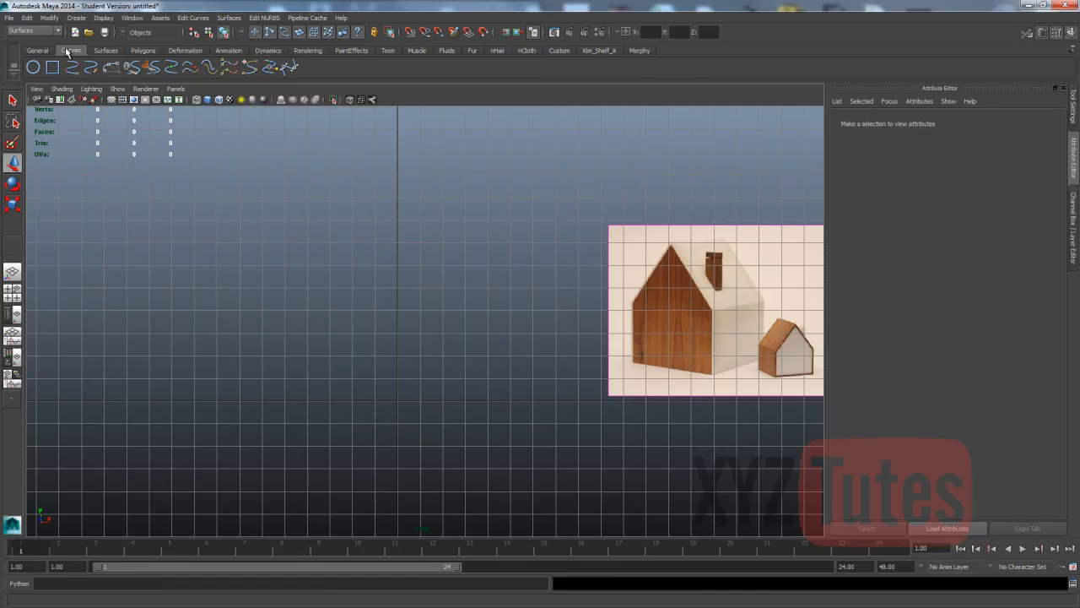
# - Draw a five-point practice Bezier curve in the empty area beside the reference image, curving its first segment, and delete it
pyautogui.click(76, 19)
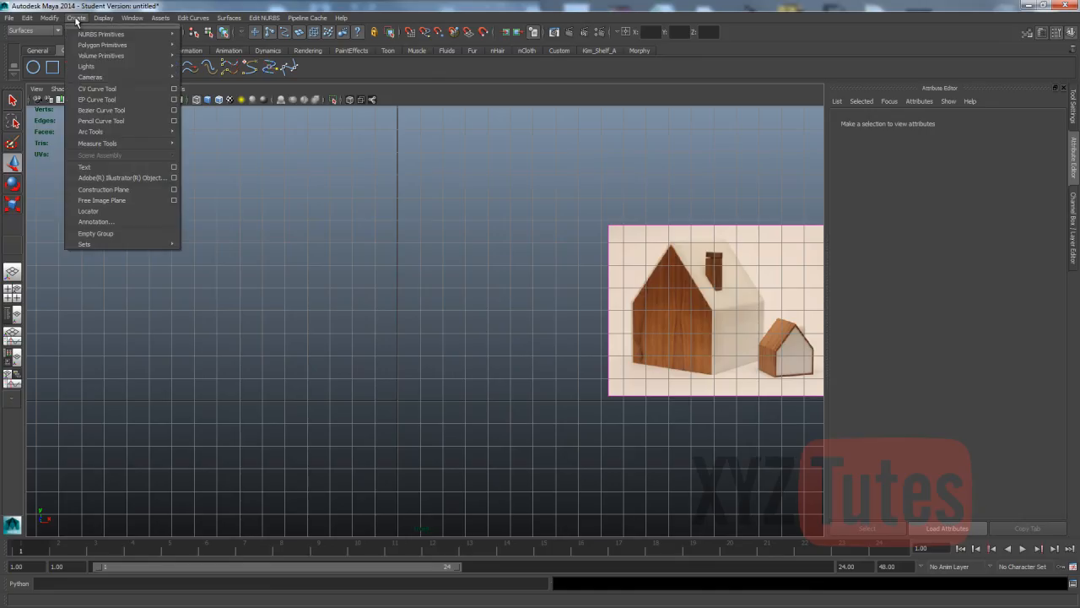
pyautogui.click(103, 110)
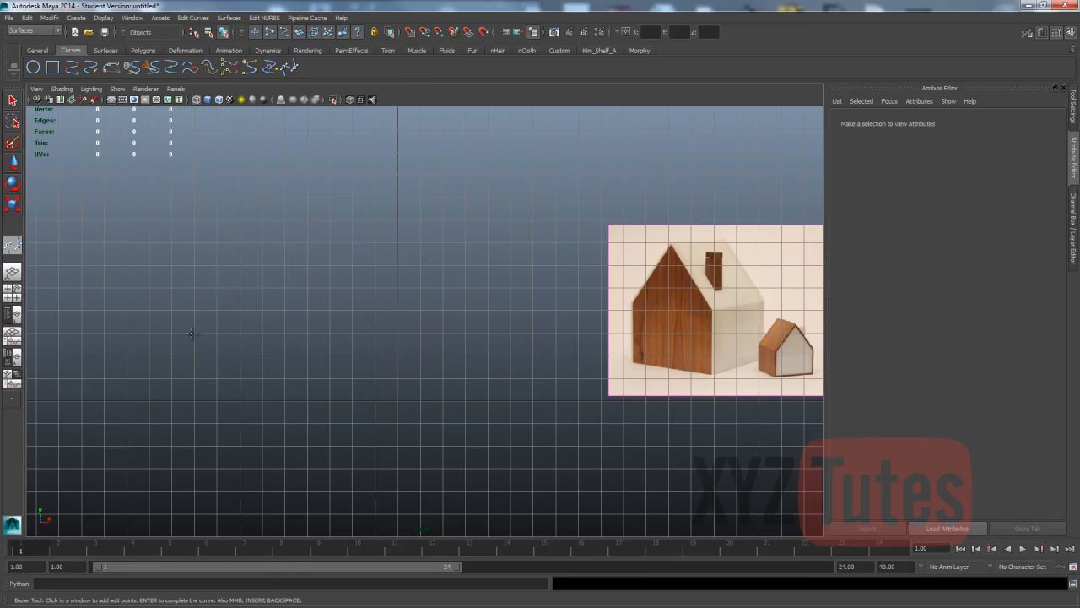
pyautogui.moveTo(195, 333); pyautogui.dragTo(217, 354)
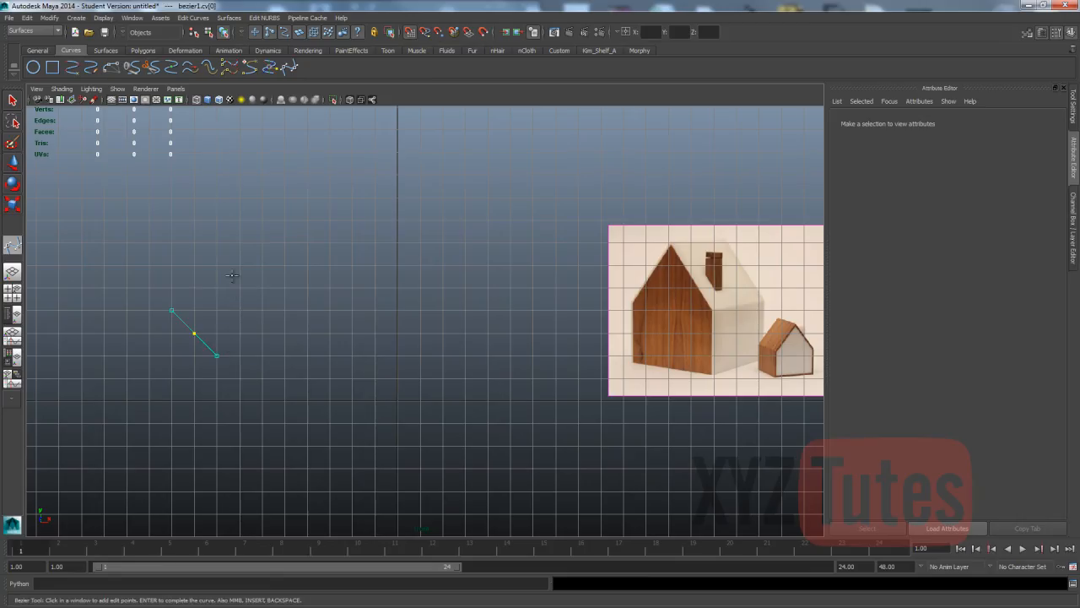
pyautogui.click(285, 289)
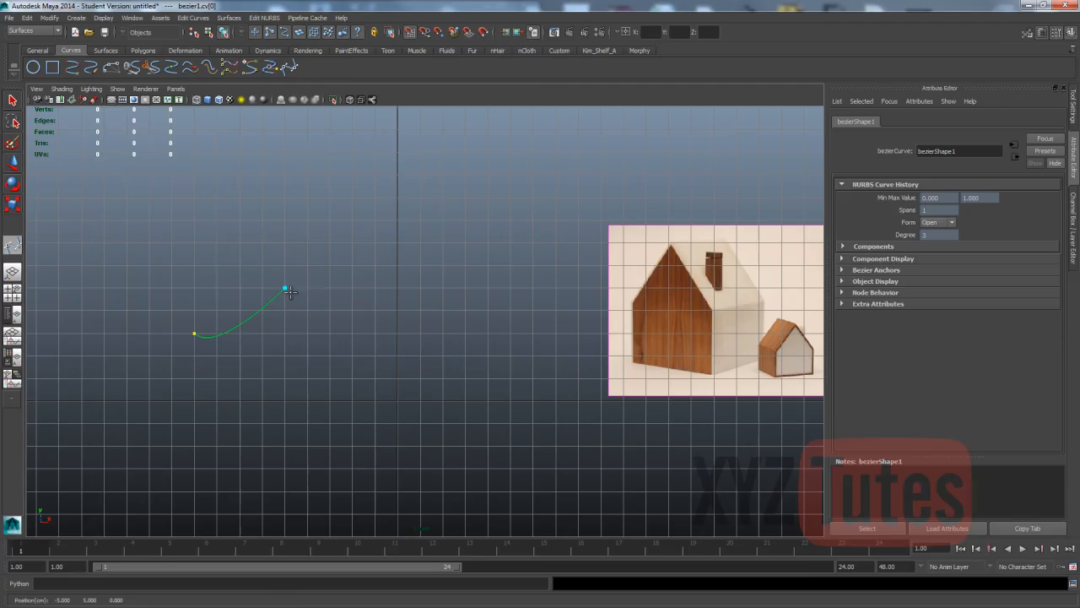
pyautogui.click(329, 377)
pyautogui.click(375, 311)
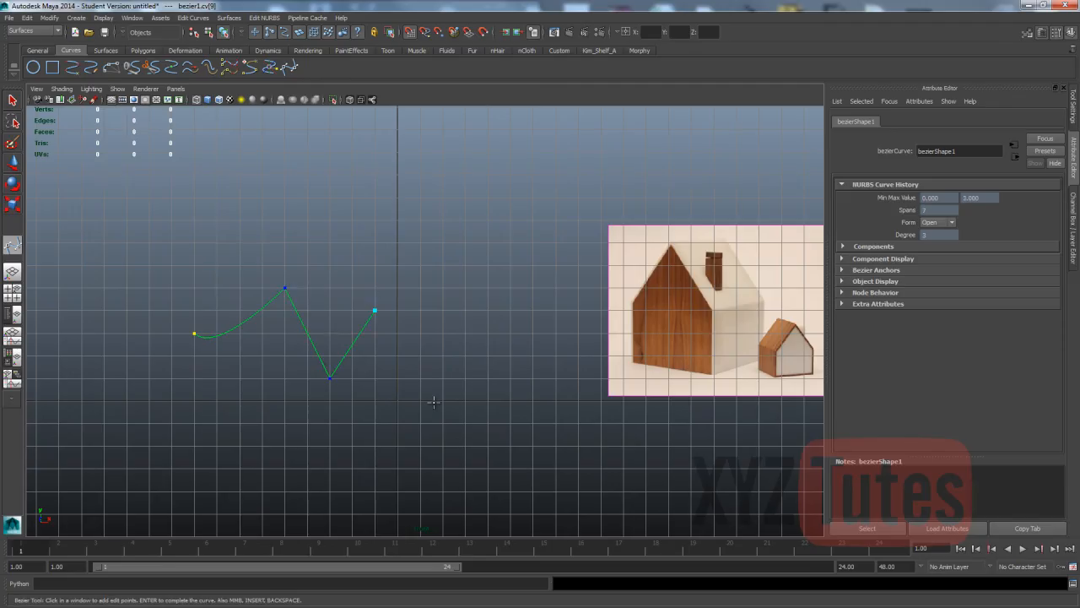
pyautogui.click(419, 377)
pyautogui.press('q')
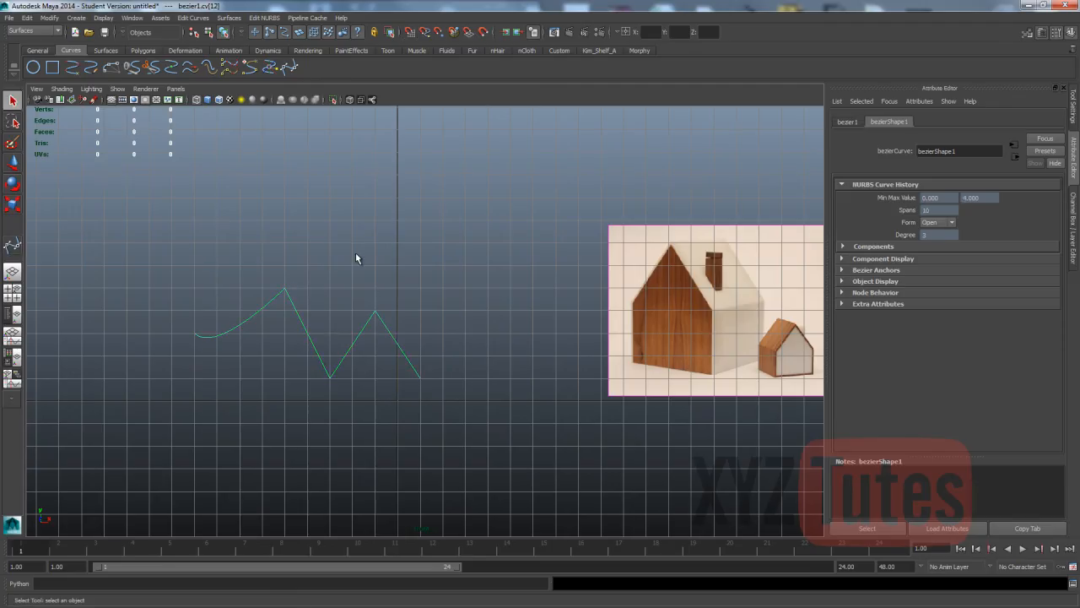
pyautogui.press('Delete')
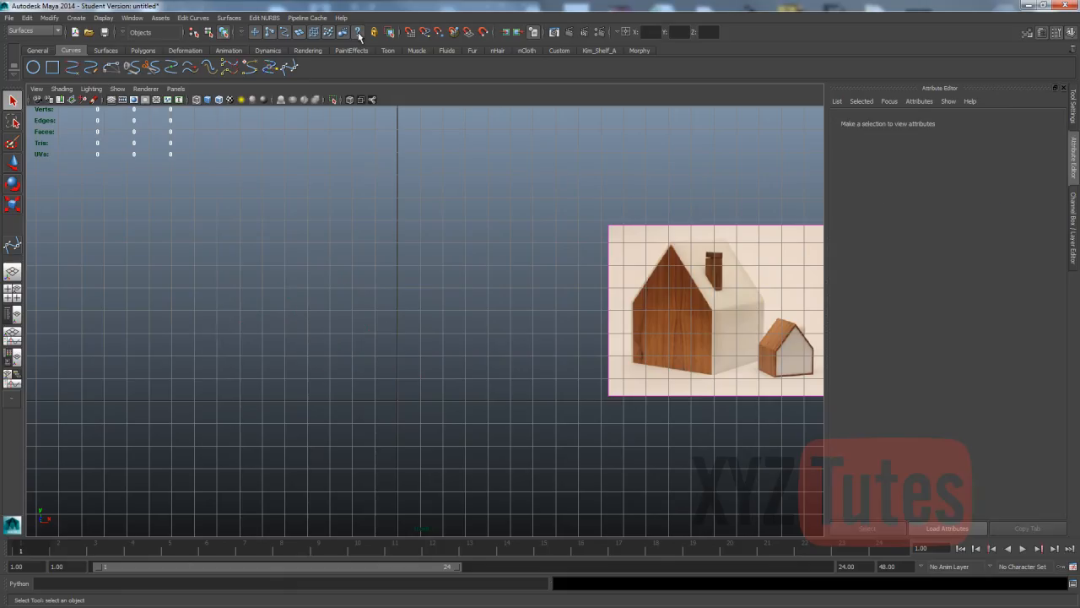
# - Start another practice Bezier curve beside the reference image with eight straight-cornered points
pyautogui.click(288, 67)
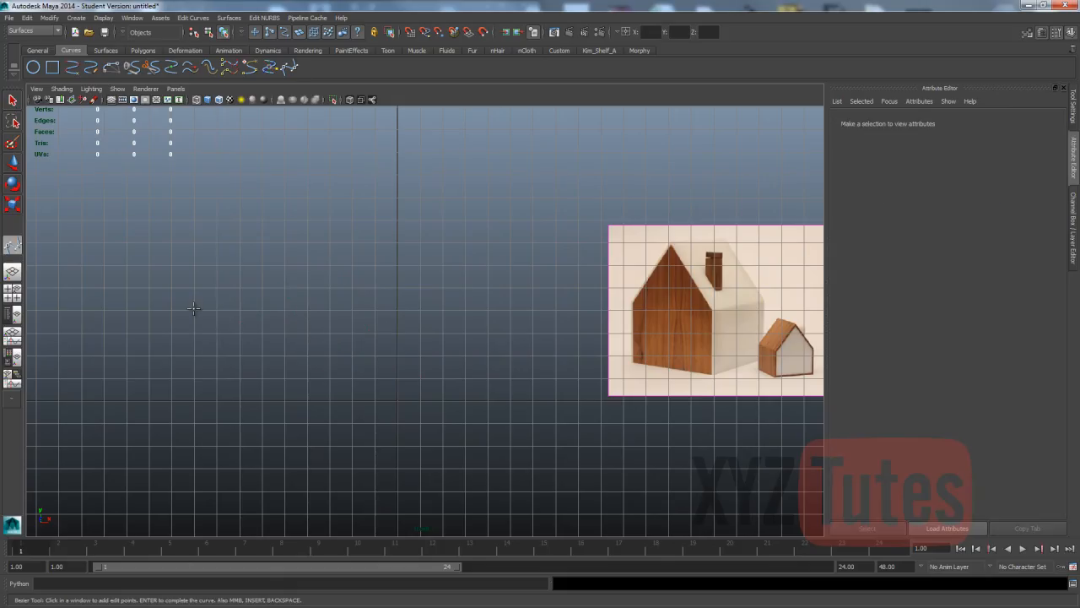
pyautogui.click(193, 311)
pyautogui.click(244, 270)
pyautogui.click(274, 315)
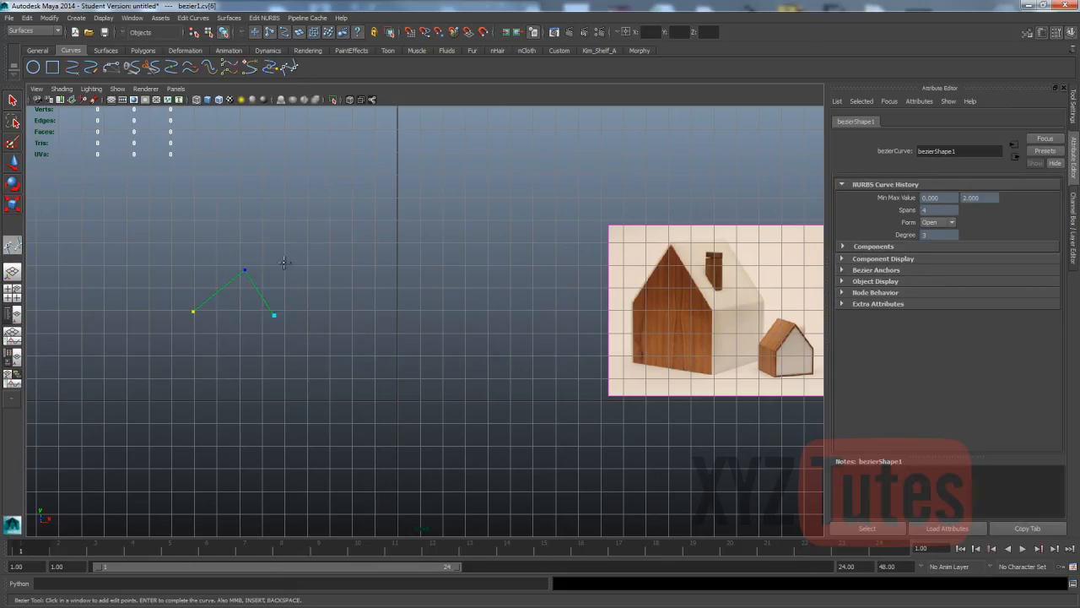
pyautogui.click(284, 264)
pyautogui.click(336, 301)
pyautogui.click(309, 355)
pyautogui.click(249, 355)
pyautogui.click(225, 400)
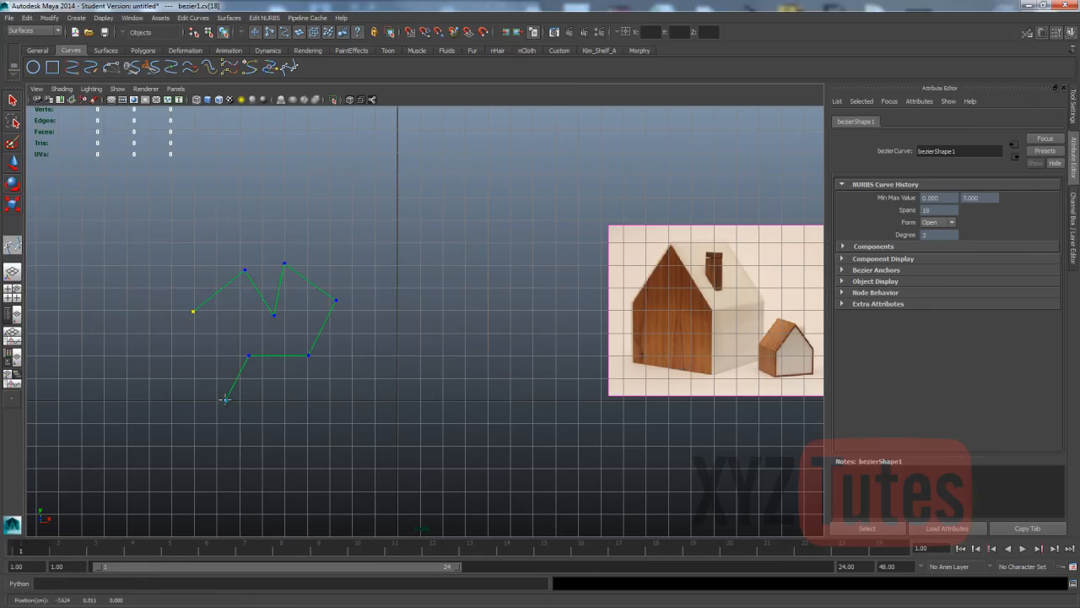
# - Extend the practice curve with more points, giving two anchors smooth tangents, and complete the curve
pyautogui.click(268, 409)
pyautogui.click(339, 382)
pyautogui.moveTo(338, 381); pyautogui.dragTo(382, 380)
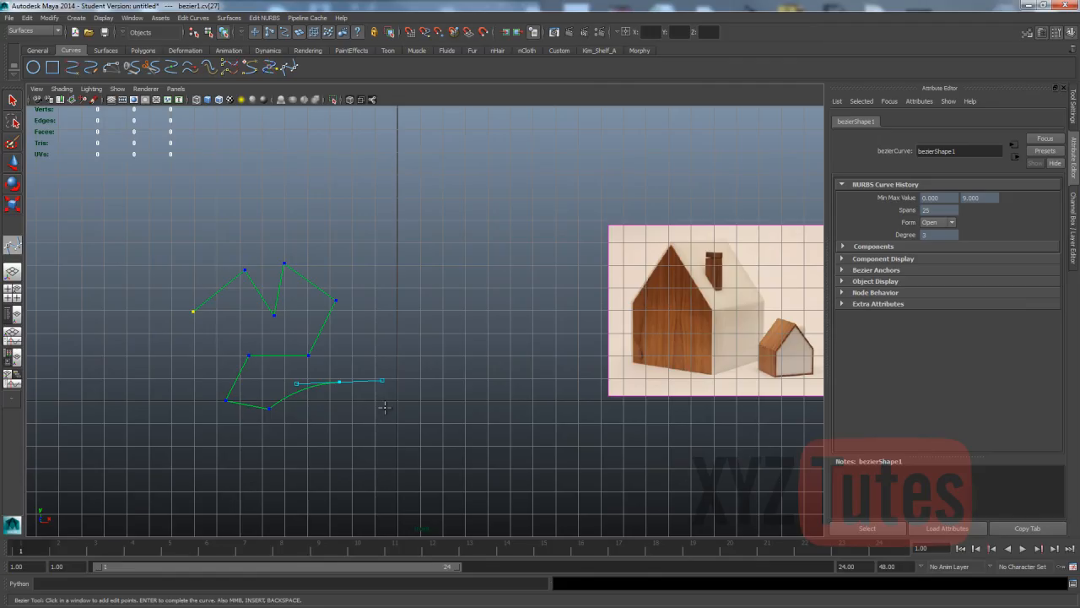
pyautogui.click(385, 407)
pyautogui.click(427, 376)
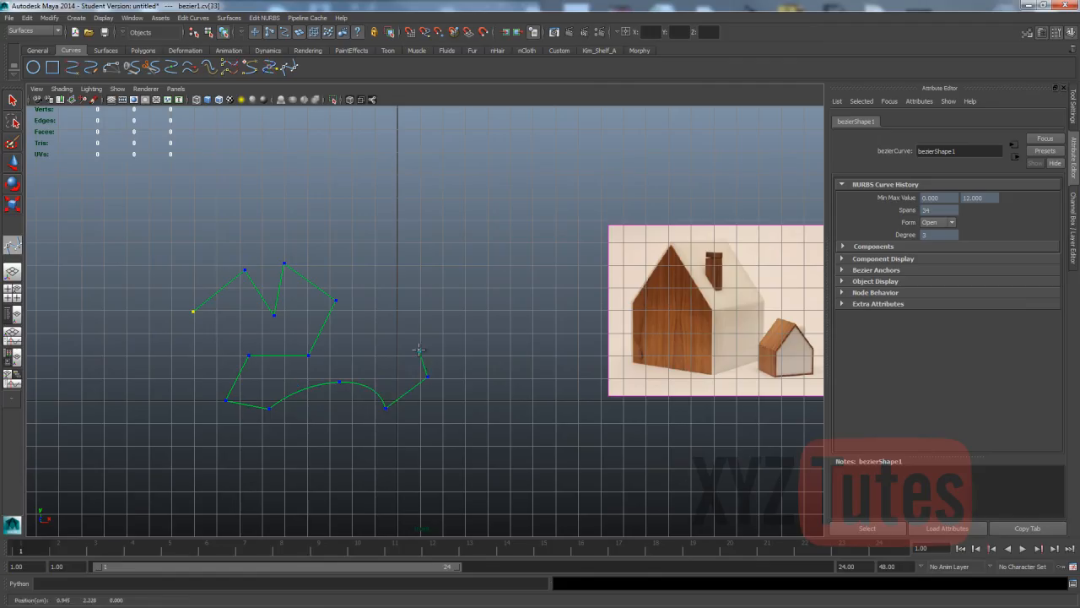
pyautogui.moveTo(419, 349); pyautogui.dragTo(456, 350)
pyautogui.press('Return')
pyautogui.press('w')
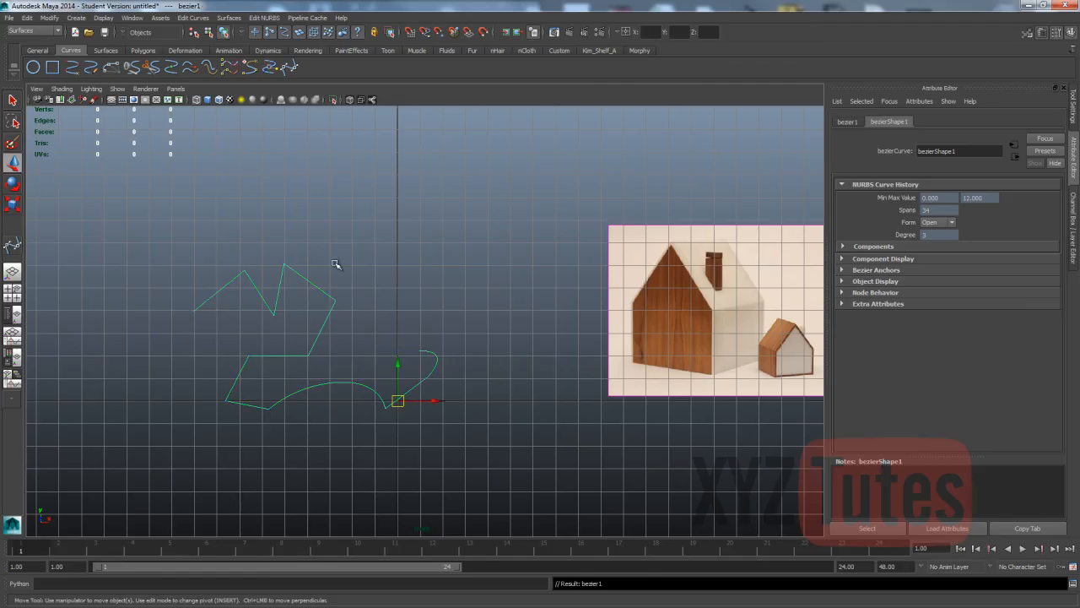
# - Show the practice curve's control vertices and pull out the tangent handle of its smooth end anchor
pyautogui.moveTo(434, 360); pyautogui.dragTo(411, 358, button='right')
pyautogui.click(455, 349)
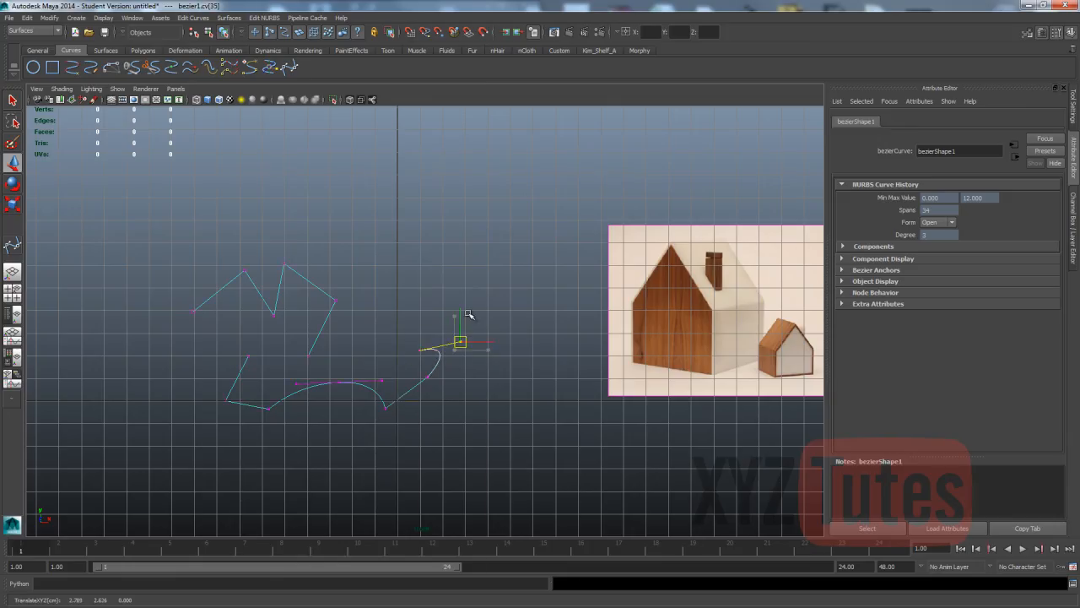
pyautogui.moveTo(456, 350); pyautogui.dragTo(511, 331)
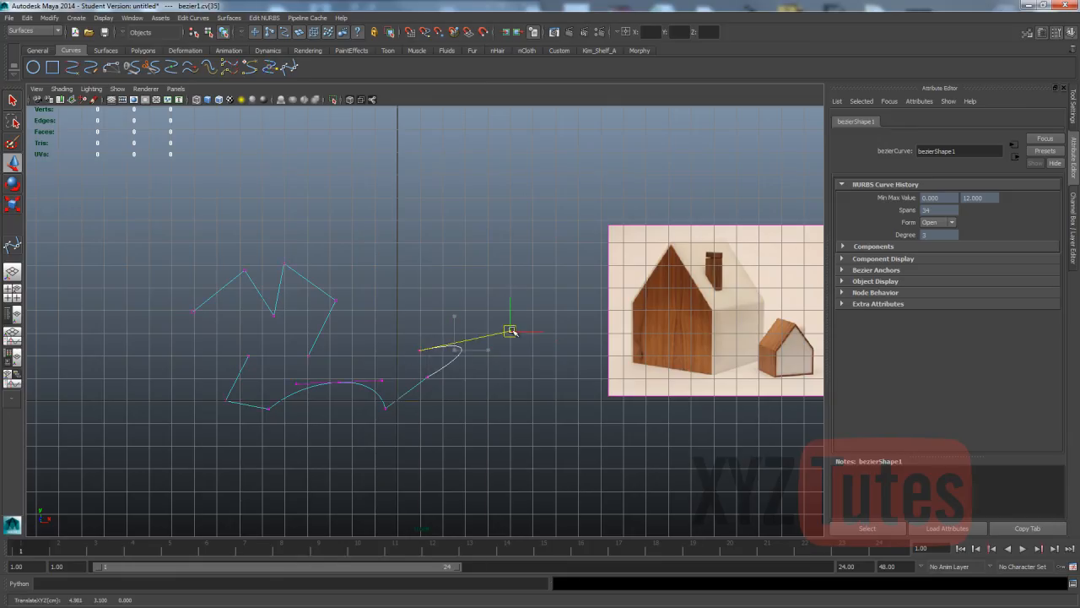
# - Convert the corner anchor before the practice curve's smooth end to a Bezier anchor and move it downward
pyautogui.click(428, 377)
pyautogui.keyDown('shift'); pyautogui.rightClick(427, 377); pyautogui.keyUp('shift')
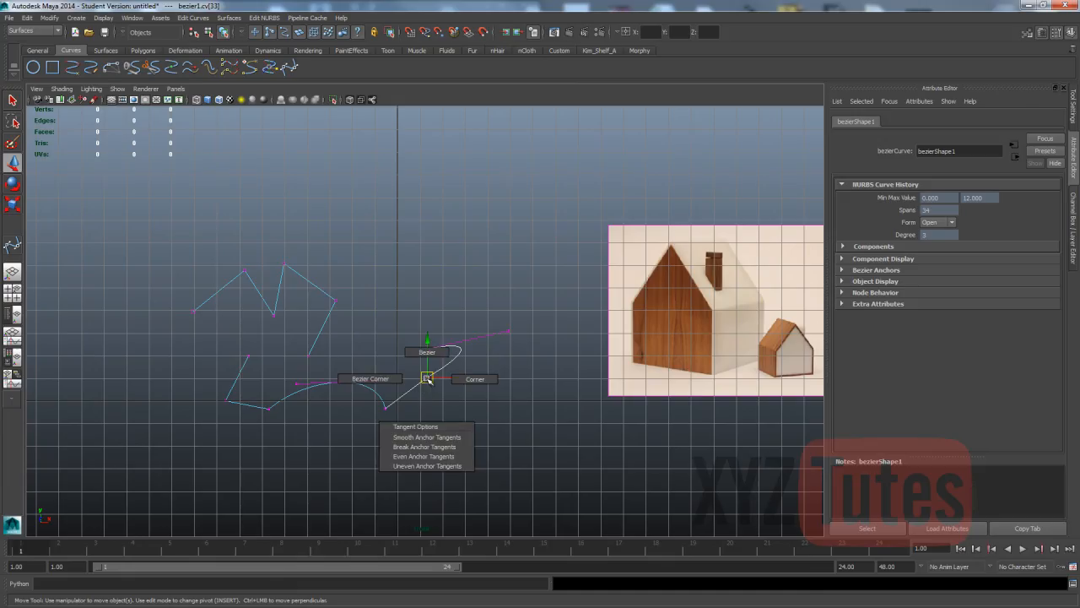
pyautogui.keyDown('shift'); pyautogui.moveTo(427, 379); pyautogui.dragTo(428, 352, button='right'); pyautogui.keyUp('shift')
pyautogui.moveTo(427, 378); pyautogui.dragTo(433, 417)
pyautogui.click(386, 406)
pyautogui.click(156, 312)
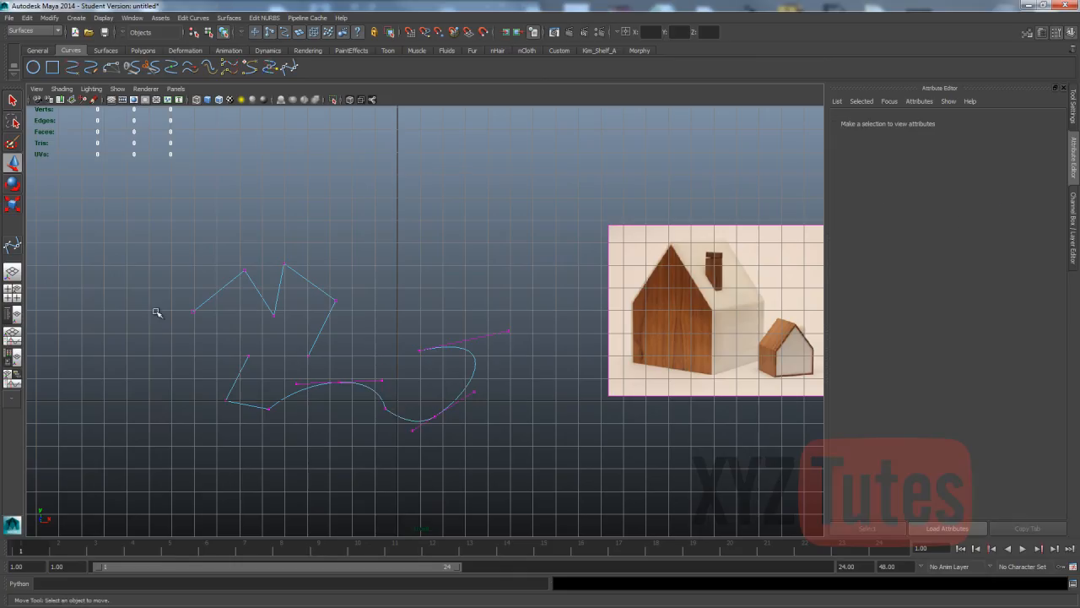
# - Return to object selection mode and delete the practice curve
pyautogui.rightClick(315, 281)
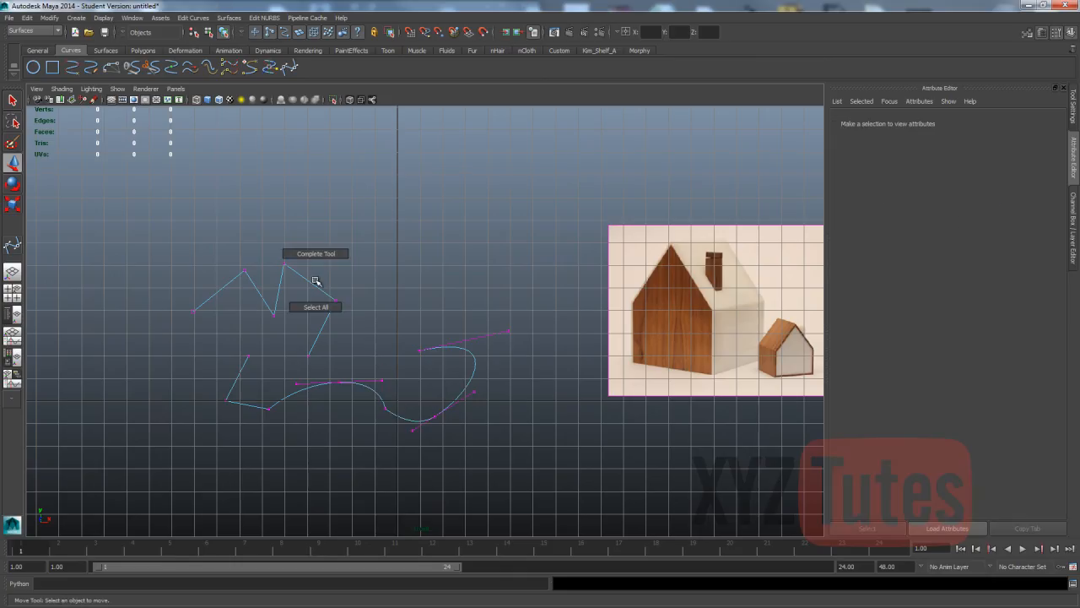
pyautogui.moveTo(315, 280); pyautogui.dragTo(328, 272, button='right')
pyautogui.moveTo(328, 271); pyautogui.dragTo(311, 297)
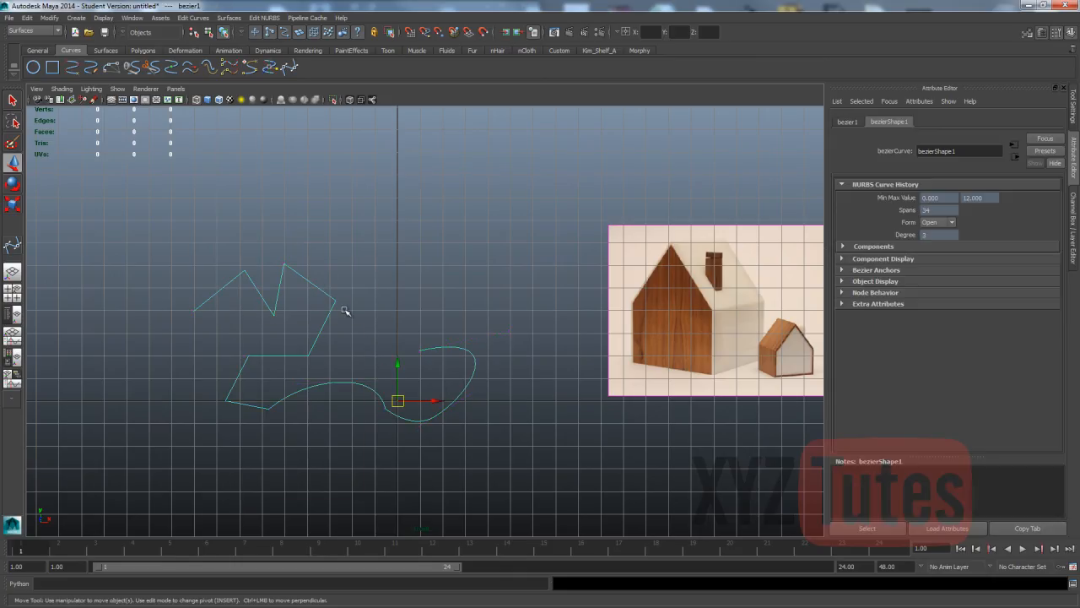
pyautogui.press('Delete')
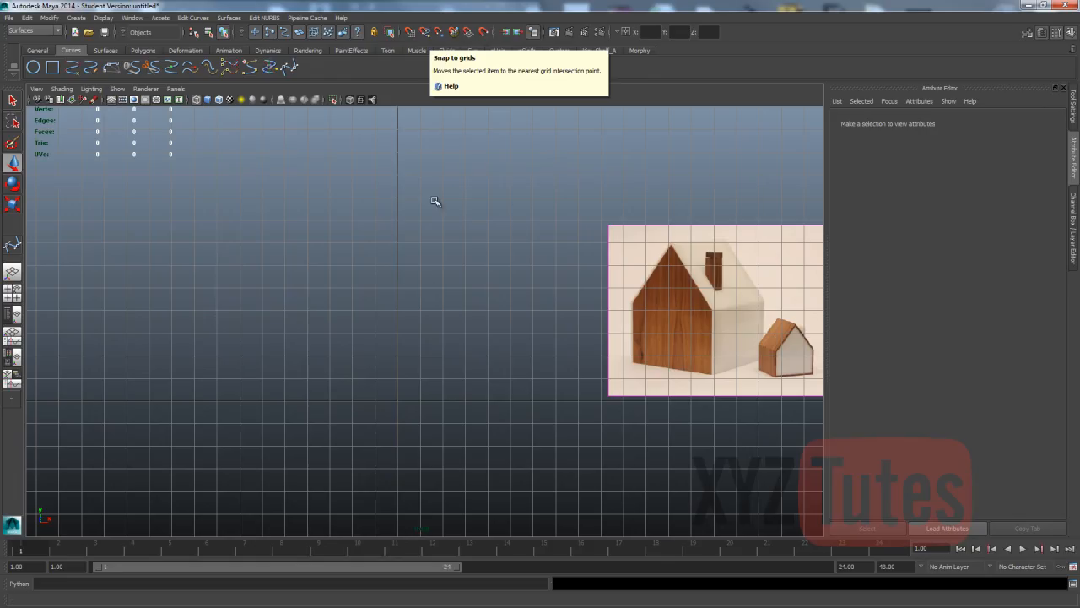
# - Draw a grid-snapped, open-bottomed Bezier house outline centred on the origin, about 14 units wide with 12-unit walls and a 19-unit peak
pyautogui.press('x')
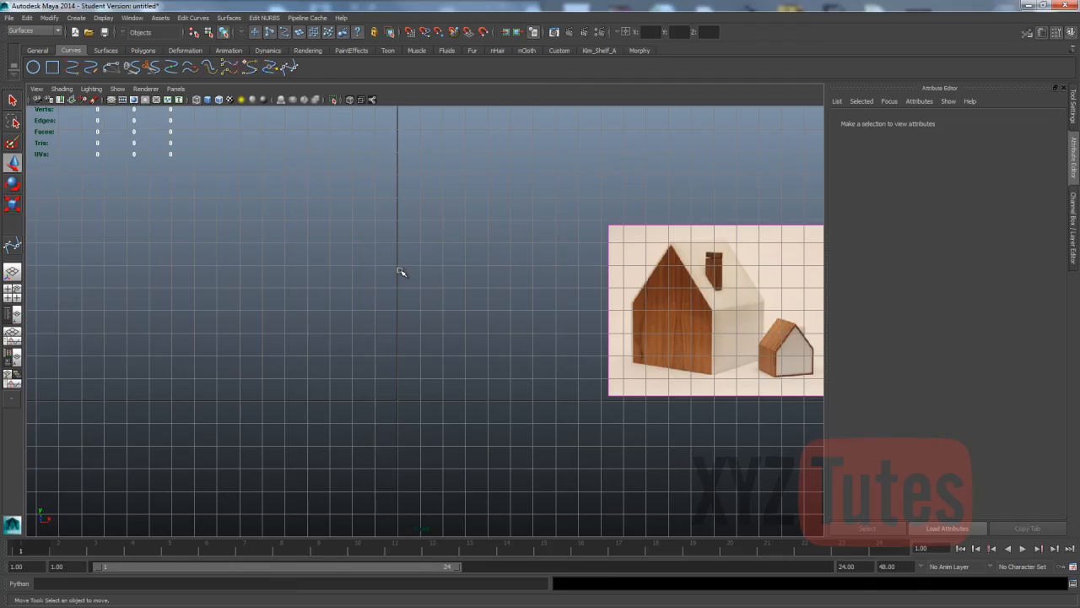
pyautogui.click(13, 245)
pyautogui.scroll(-1, 264, 391)
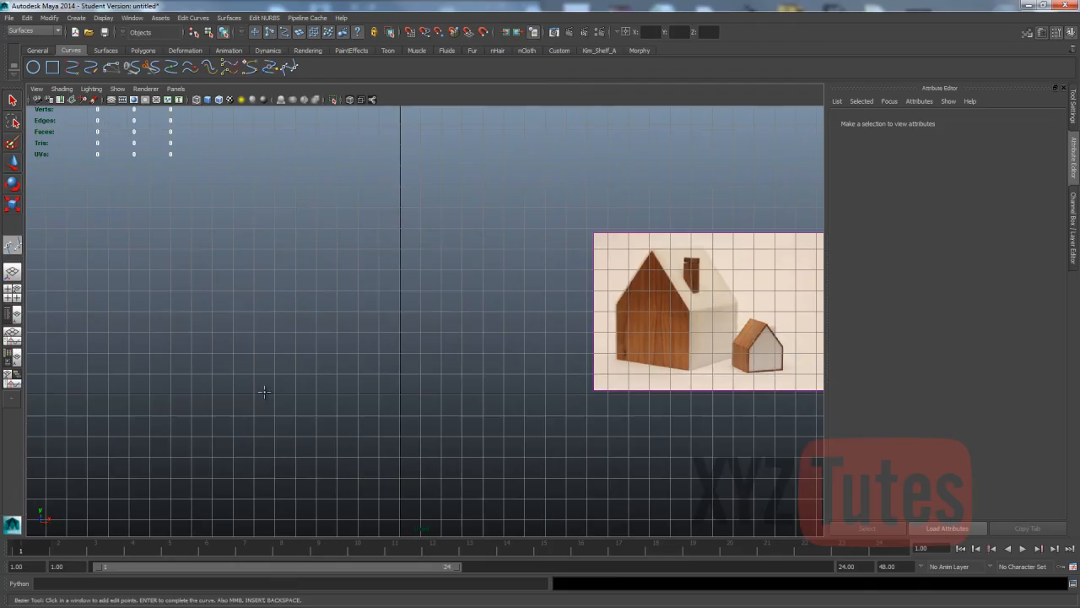
pyautogui.click(254, 393)
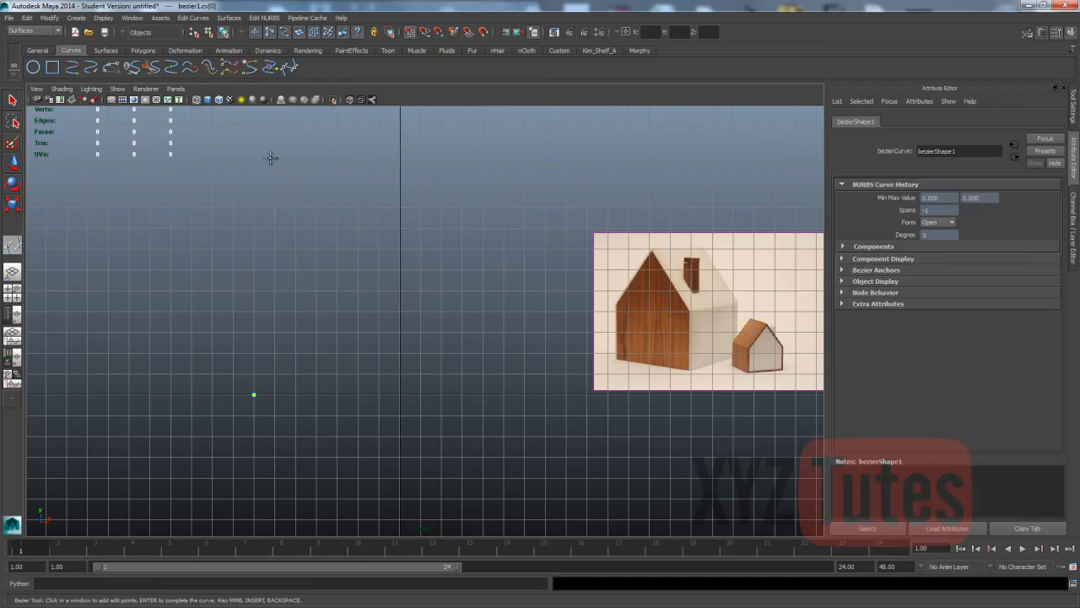
pyautogui.scroll(-1, 266, 176)
pyautogui.scroll(-2, 270, 179)
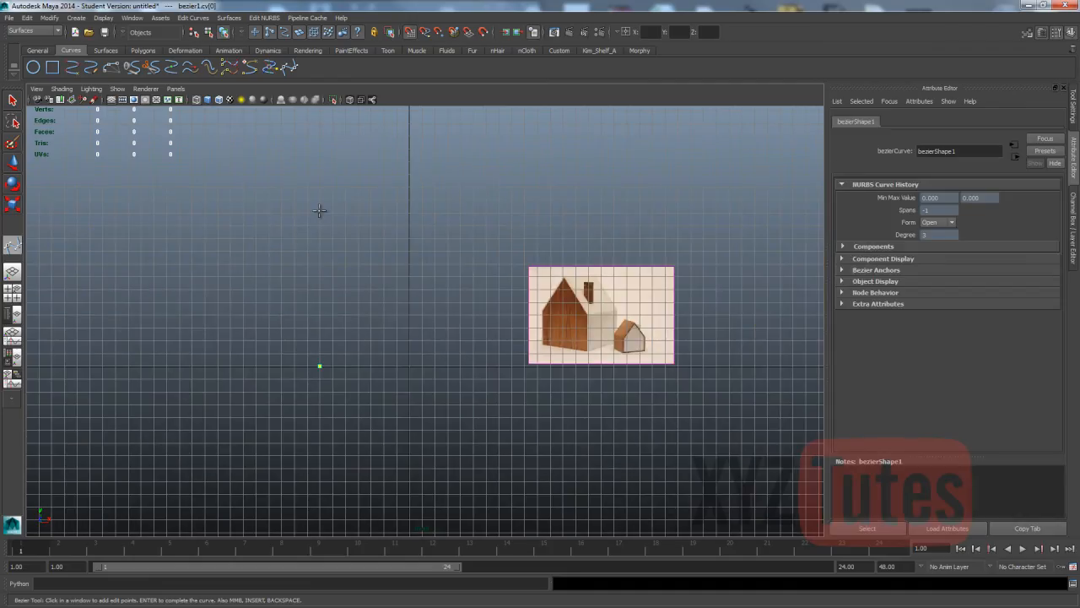
pyautogui.click(320, 212)
pyautogui.click(409, 123)
pyautogui.click(499, 213)
pyautogui.click(500, 365)
pyautogui.press('Return')
pyautogui.press('w')
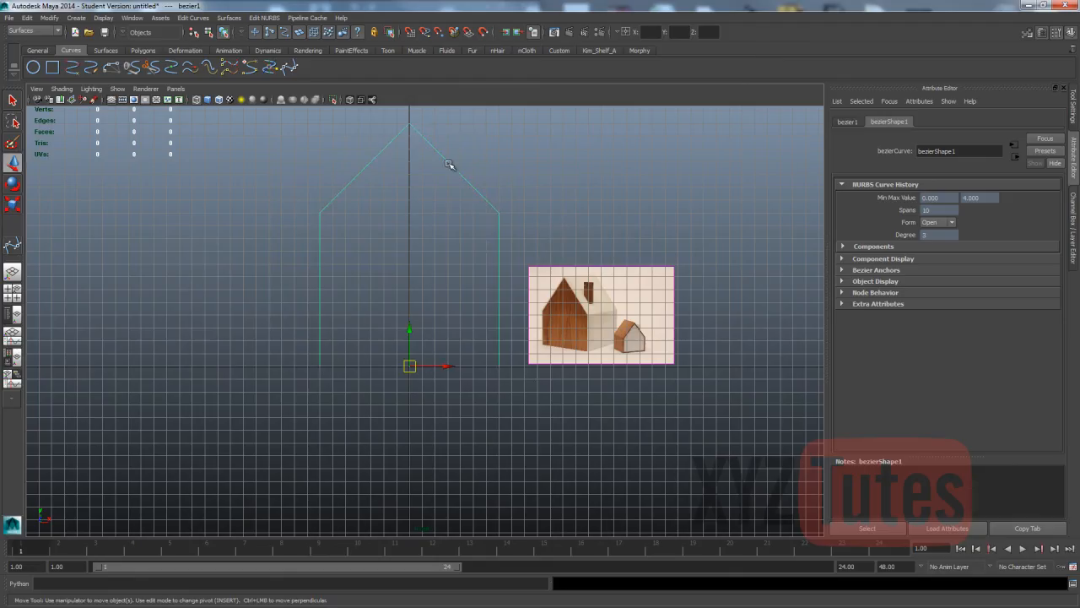
# - Select the two eave points and the apex of the house outline and lower them together along Y
pyautogui.moveTo(448, 164); pyautogui.dragTo(478, 148, button='right')
pyautogui.moveTo(540, 137); pyautogui.dragTo(292, 238)
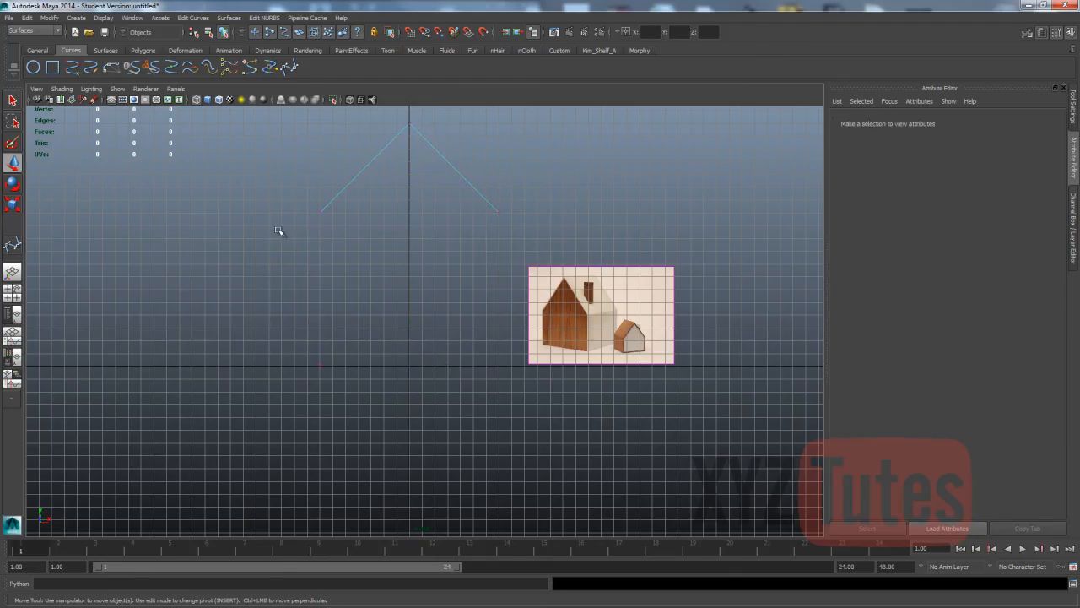
pyautogui.click(406, 151)
pyautogui.press('x')
pyautogui.moveTo(411, 141); pyautogui.dragTo(418, 216)
# - Raise only the roof apex to Y 17 with grid snapping and deselect it
pyautogui.moveTo(452, 144); pyautogui.dragTo(390, 181)
pyautogui.press('x')
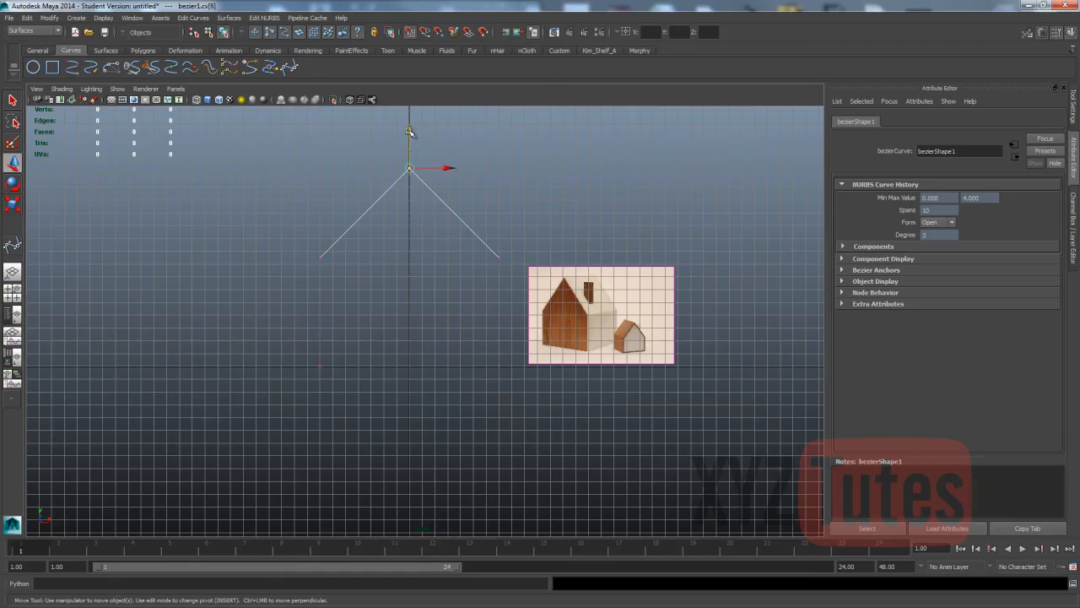
pyautogui.moveTo(409, 131); pyautogui.dragTo(408, 152)
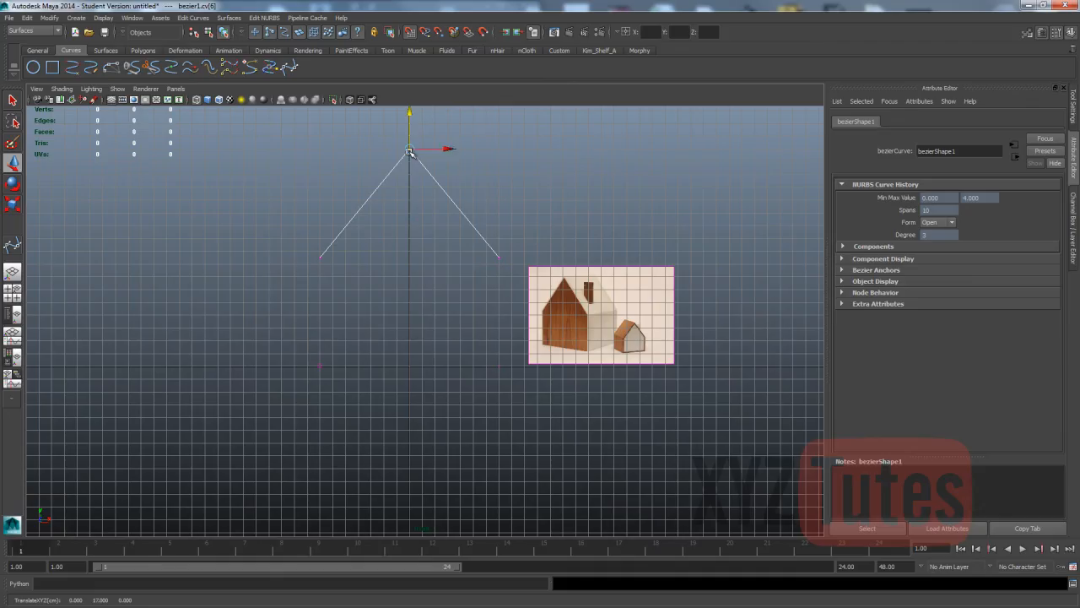
pyautogui.click(470, 160)
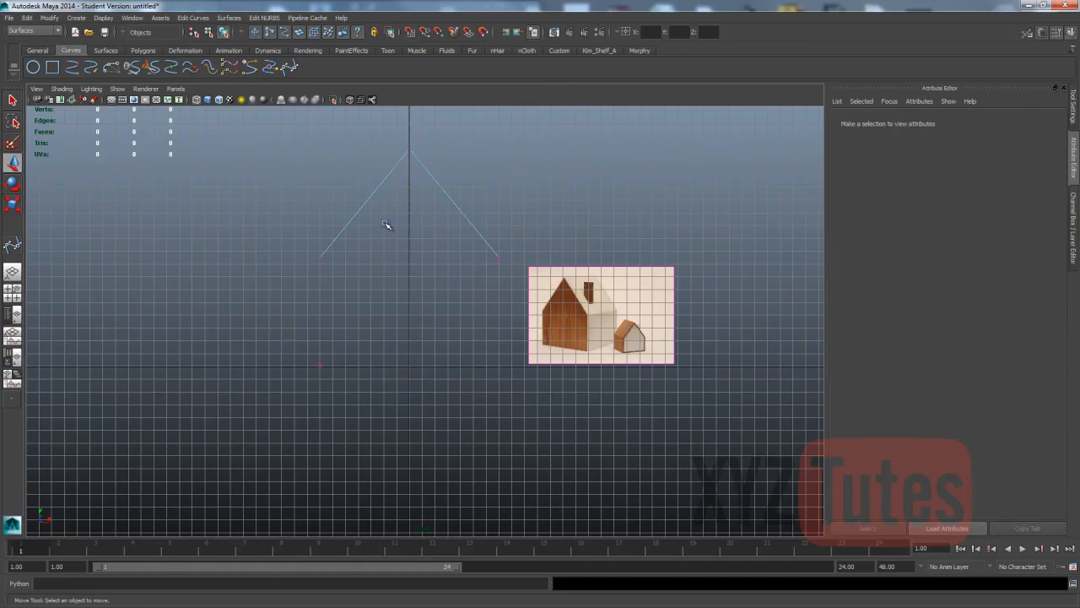
# - In the perspective view, select the whole house outline in object mode and move it to Z 12 with grid snapping
pyautogui.press('space')
pyautogui.moveTo(386, 225); pyautogui.dragTo(372, 193)
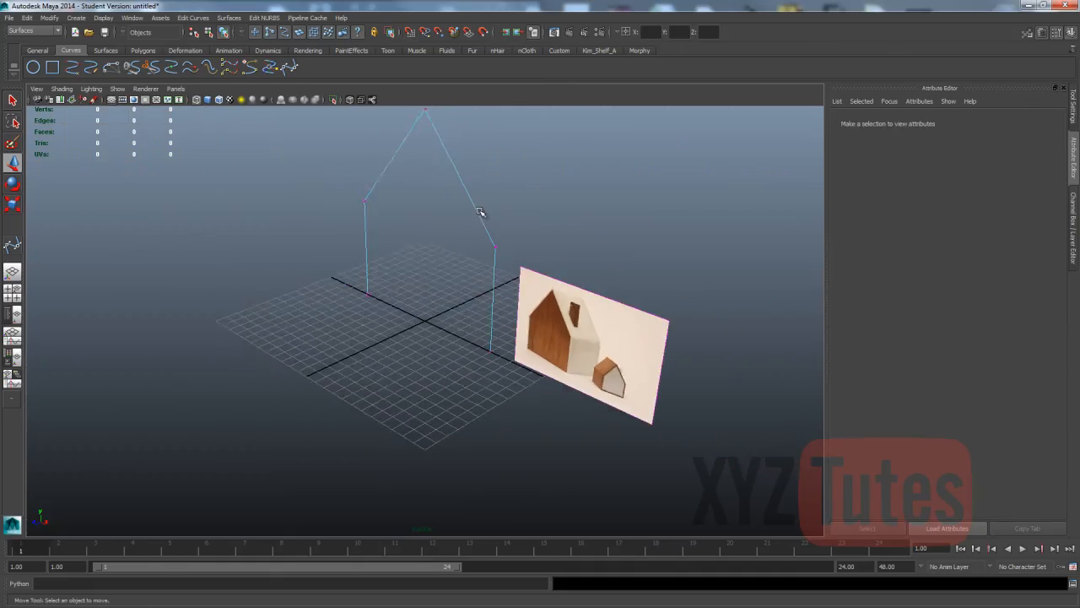
pyautogui.scroll(-3, 479, 211)
pyautogui.keyDown('alt'); pyautogui.moveTo(478, 212); pyautogui.dragTo(467, 217); pyautogui.keyUp('alt')
pyautogui.keyDown('alt'); pyautogui.moveTo(427, 349); pyautogui.dragTo(388, 391, button='middle'); pyautogui.keyUp('alt')
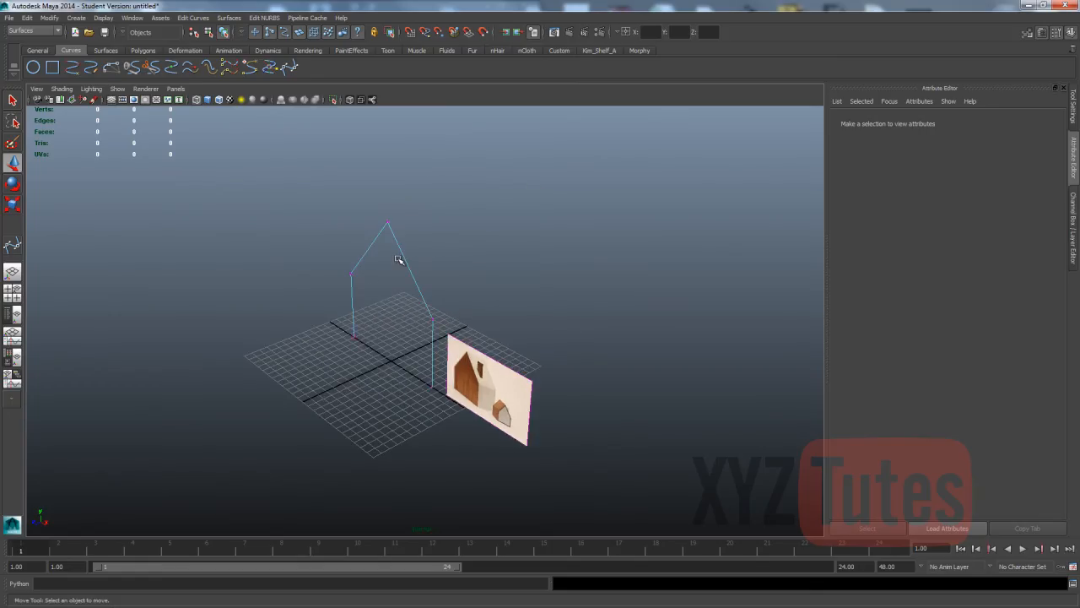
pyautogui.moveTo(406, 255); pyautogui.dragTo(444, 235, button='right')
pyautogui.moveTo(432, 230); pyautogui.dragTo(390, 284)
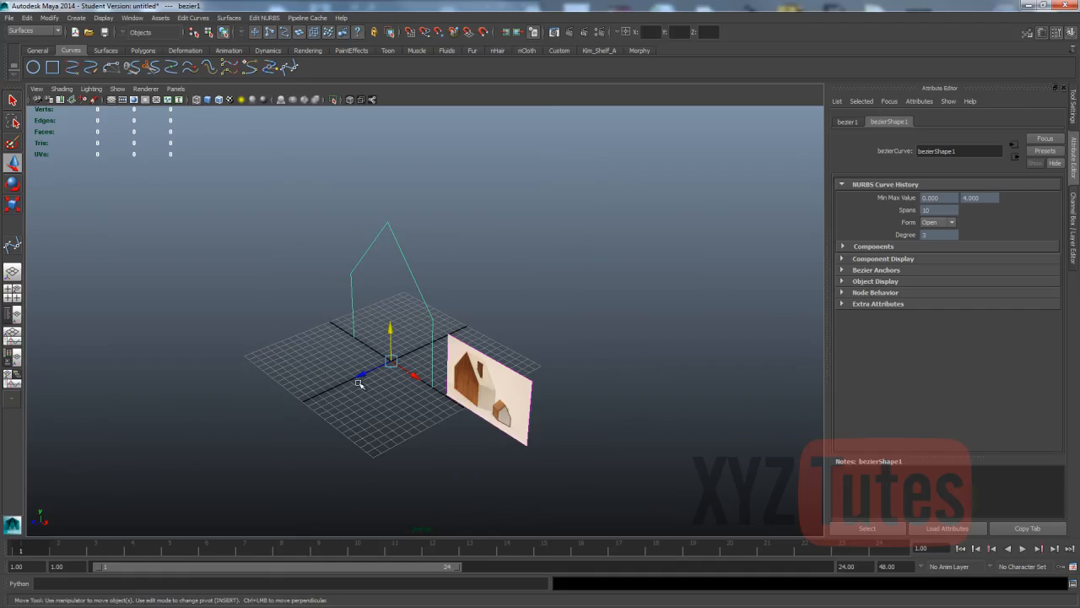
pyautogui.press('x')
pyautogui.moveTo(363, 374); pyautogui.dragTo(304, 407)
# - Display the house outline's transform channels and duplicate the curve
pyautogui.click(1070, 221)
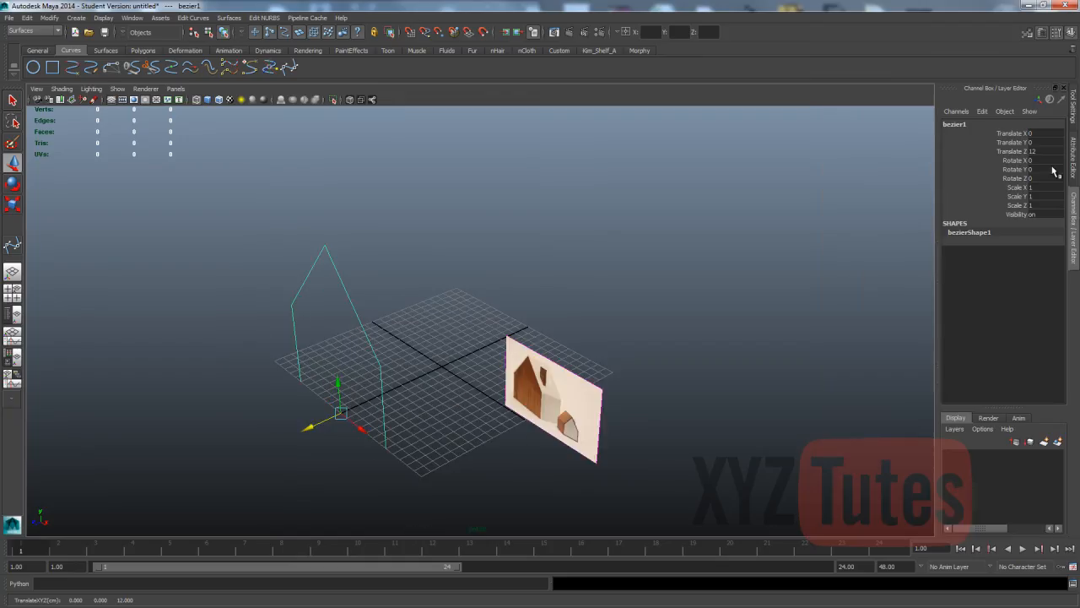
pyautogui.moveTo(412, 319); pyautogui.dragTo(412, 318, button='middle')
pyautogui.click(28, 17)
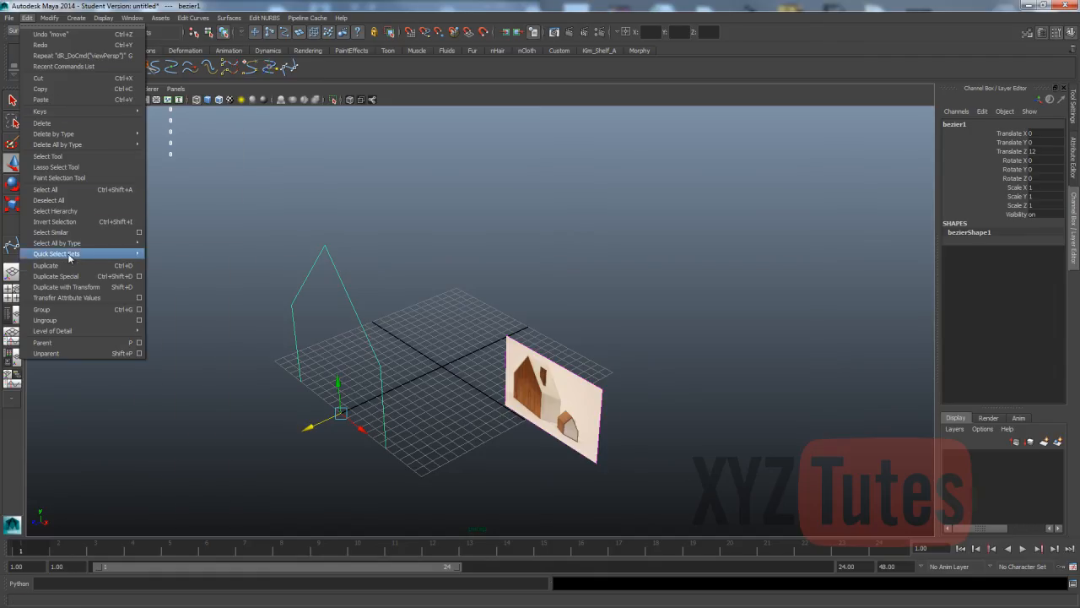
pyautogui.click(69, 267)
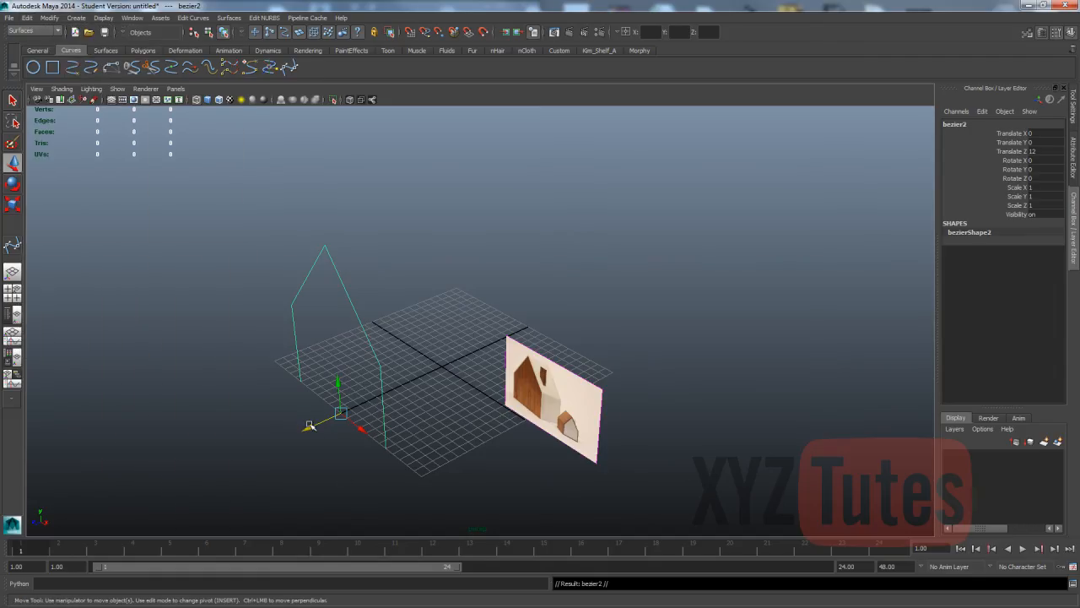
# - Move the duplicated house outline along Z to -10 with grid snapping
pyautogui.moveTo(307, 426); pyautogui.dragTo(531, 339)
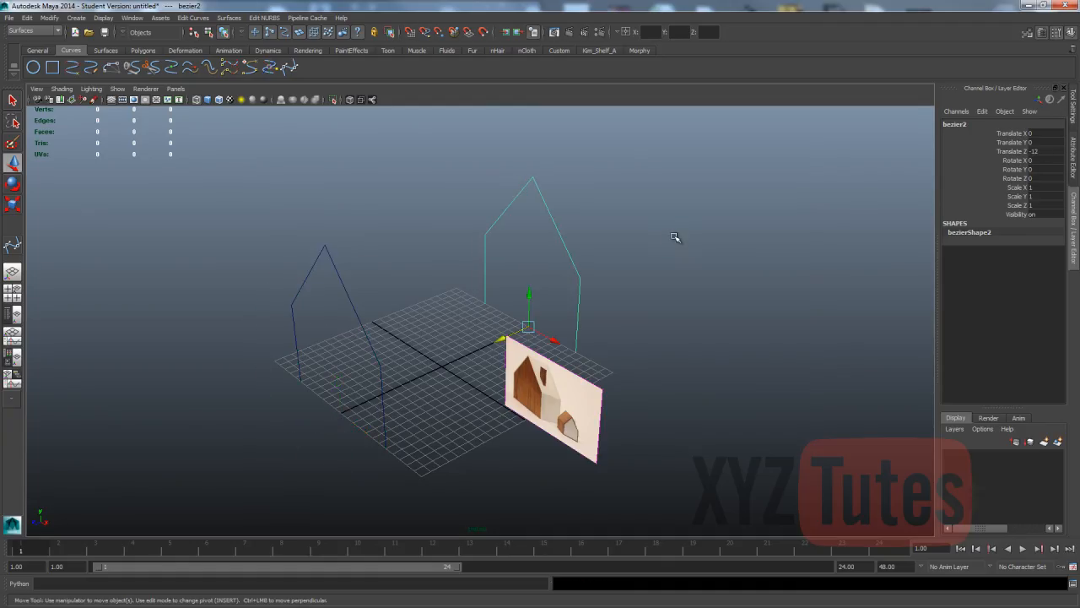
pyautogui.keyDown('alt'); pyautogui.moveTo(678, 236); pyautogui.dragTo(643, 234); pyautogui.keyUp('alt')
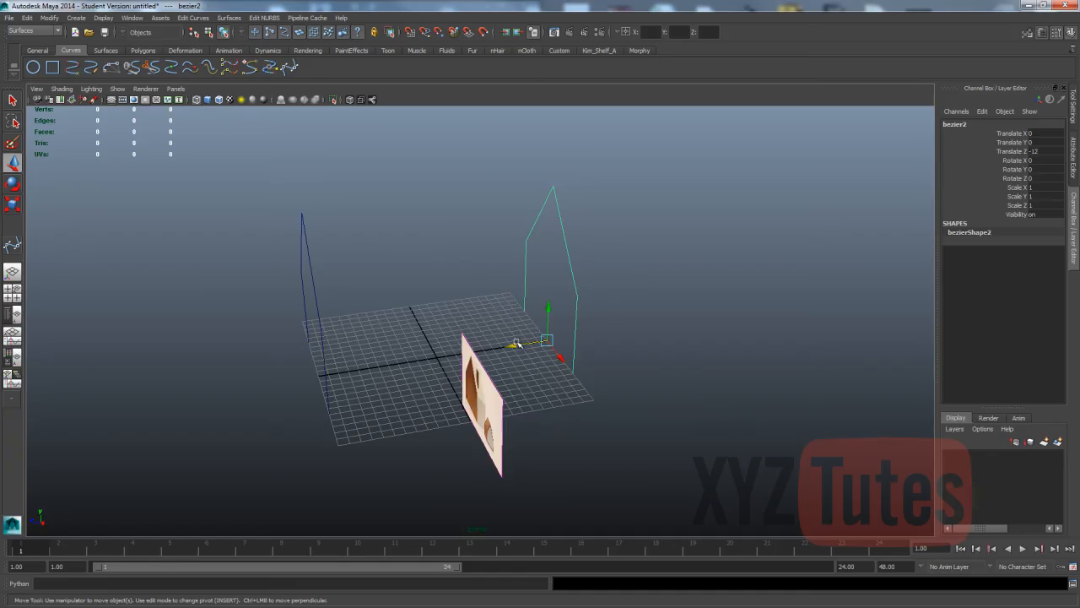
pyautogui.moveTo(515, 346); pyautogui.dragTo(494, 345)
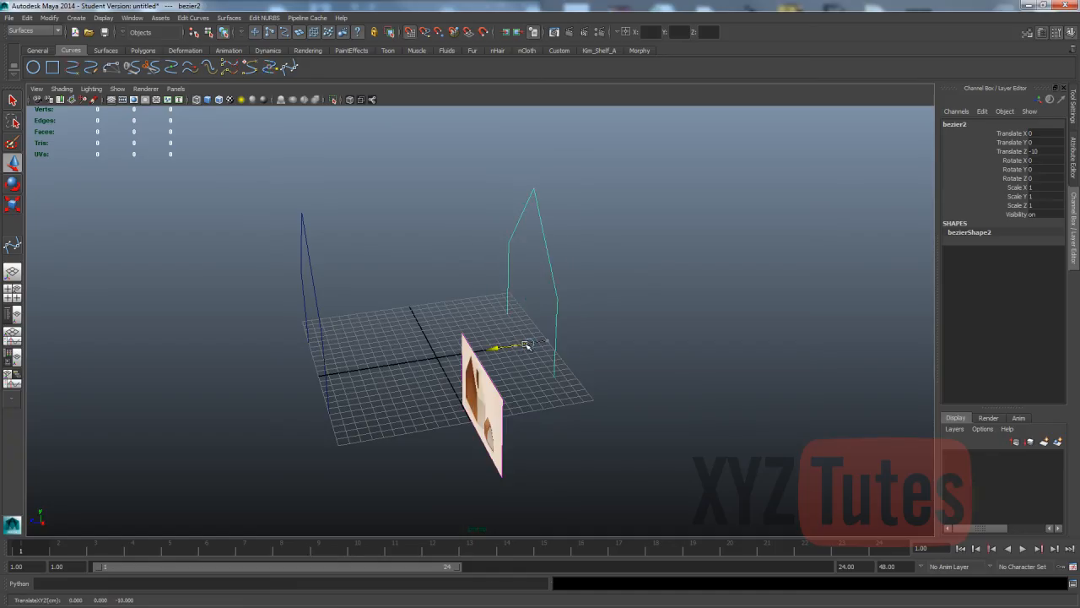
# - Move the original house outline to Z 10 with grid snapping and deselect it
pyautogui.click(324, 347)
pyautogui.press('x')
pyautogui.moveTo(289, 381); pyautogui.dragTo(340, 381)
pyautogui.click(194, 333)
pyautogui.keyDown('alt'); pyautogui.moveTo(193, 332); pyautogui.dragTo(262, 319); pyautogui.keyUp('alt')
pyautogui.keyDown('alt'); pyautogui.moveTo(436, 193); pyautogui.dragTo(431, 201); pyautogui.keyUp('alt')
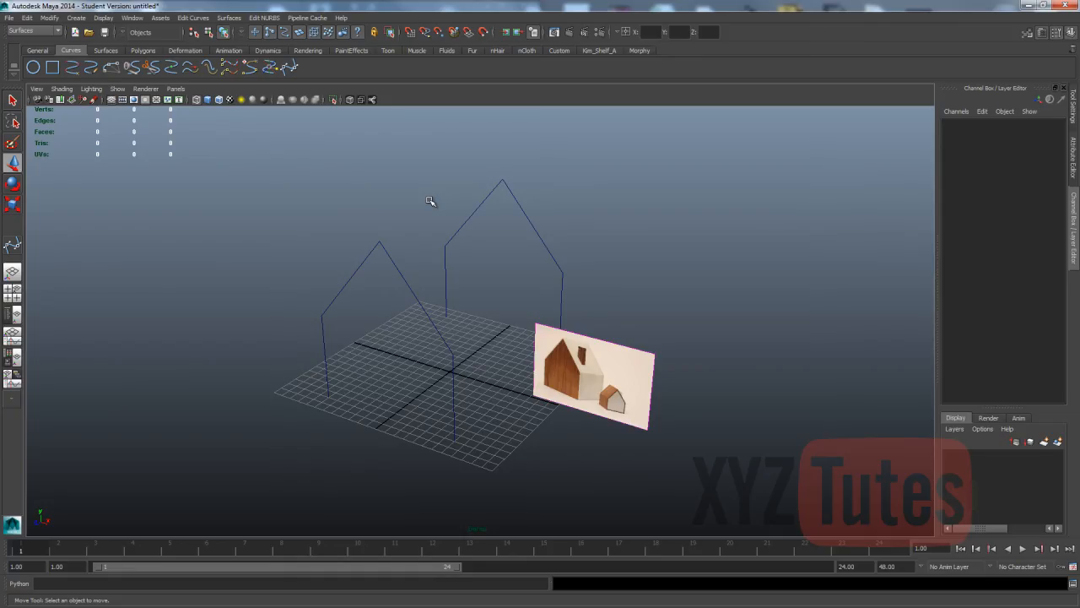
# - Close the front and back house outlines along their bases with Open/Close Curves
pyautogui.click(349, 282)
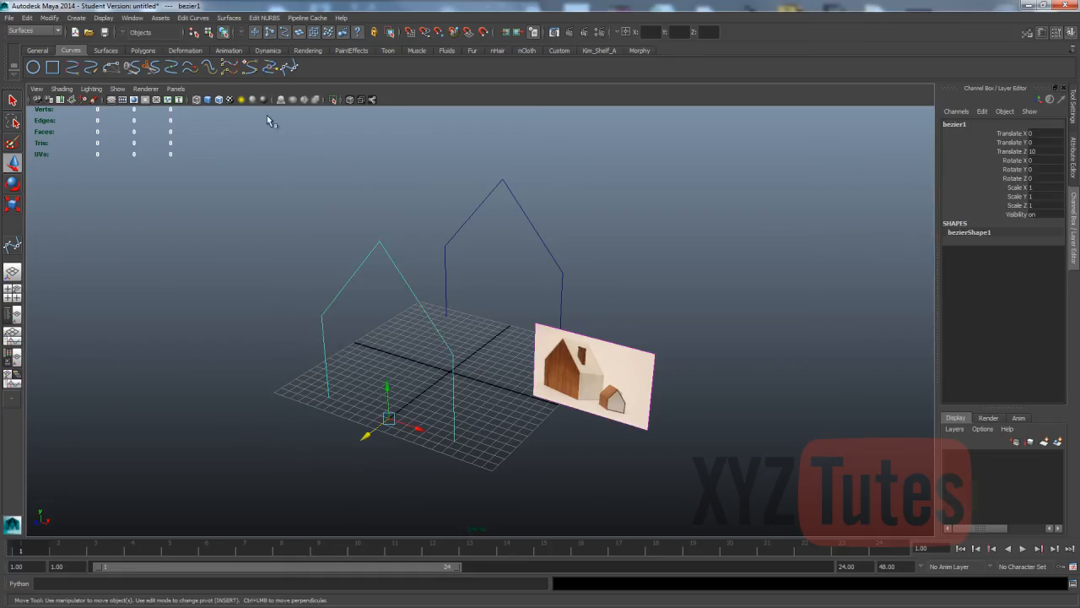
pyautogui.click(194, 18)
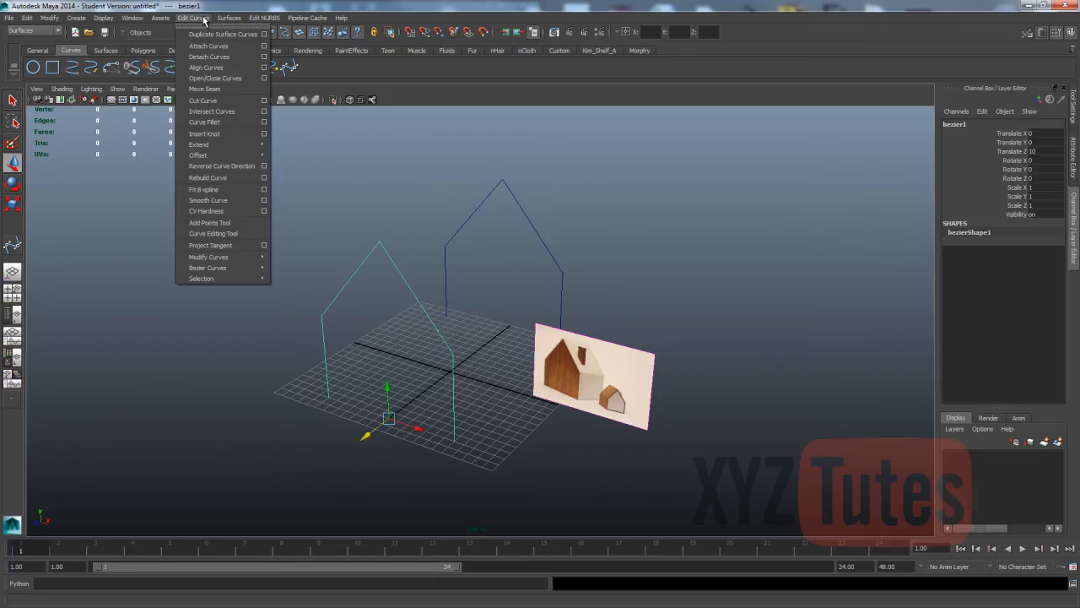
pyautogui.click(207, 78)
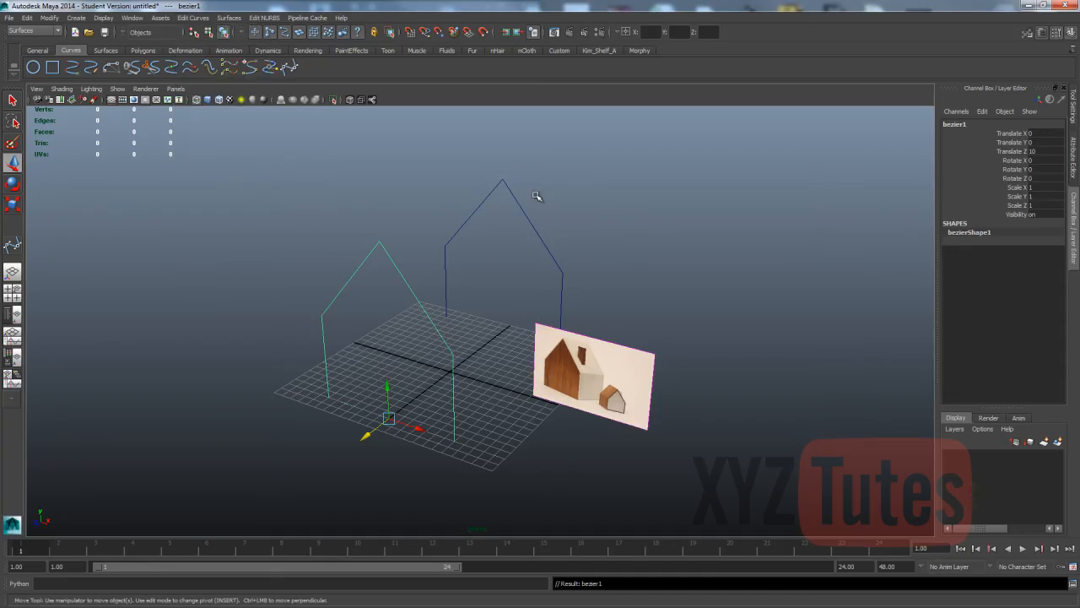
pyautogui.click(515, 232)
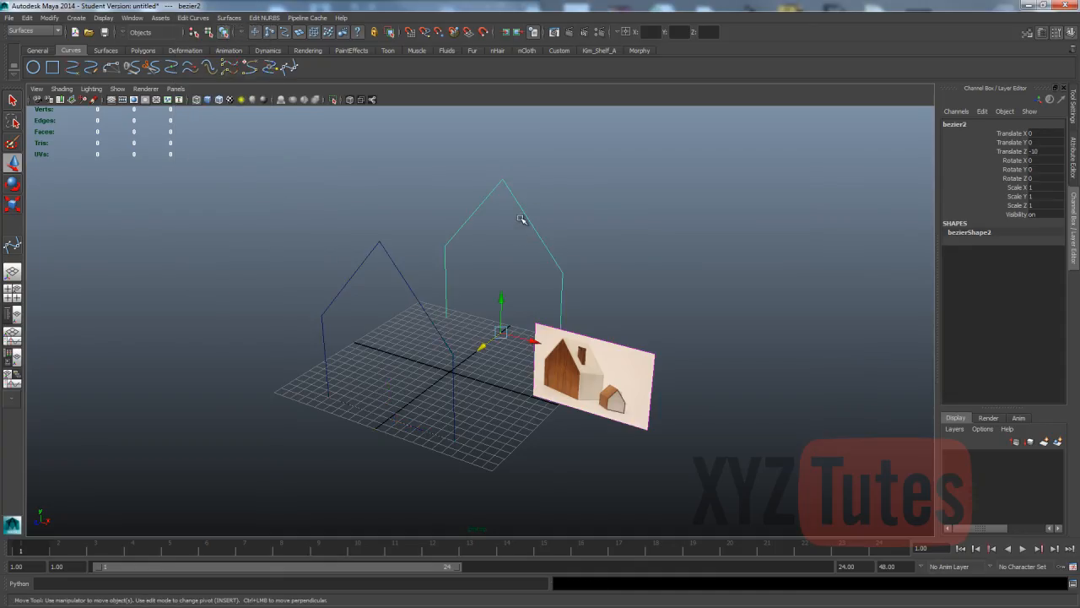
pyautogui.click(192, 18)
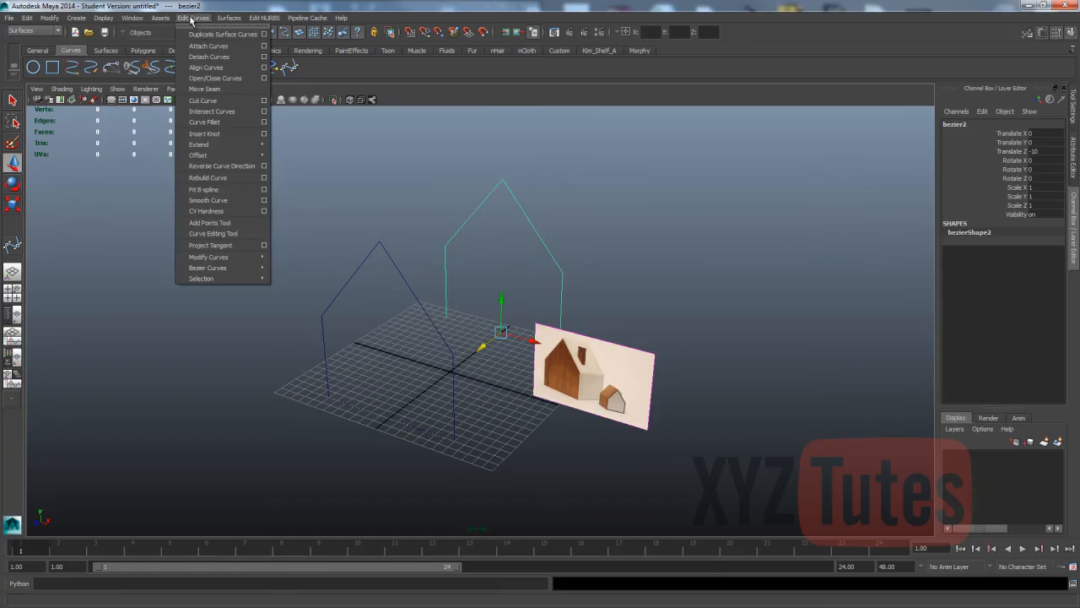
pyautogui.click(205, 78)
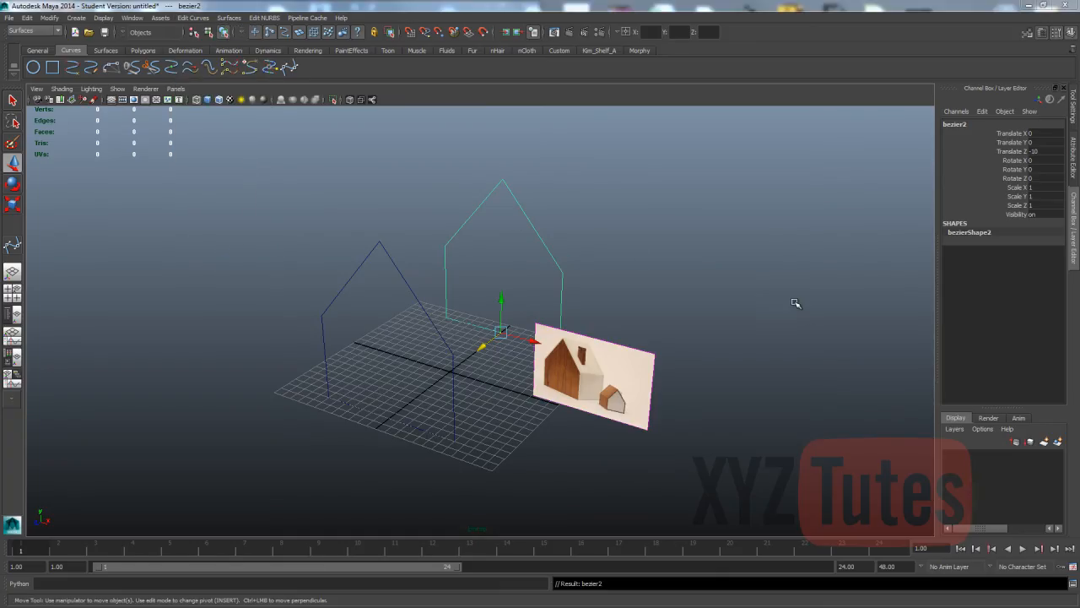
pyautogui.keyDown('alt'); pyautogui.moveTo(681, 258); pyautogui.dragTo(644, 241); pyautogui.keyUp('alt')
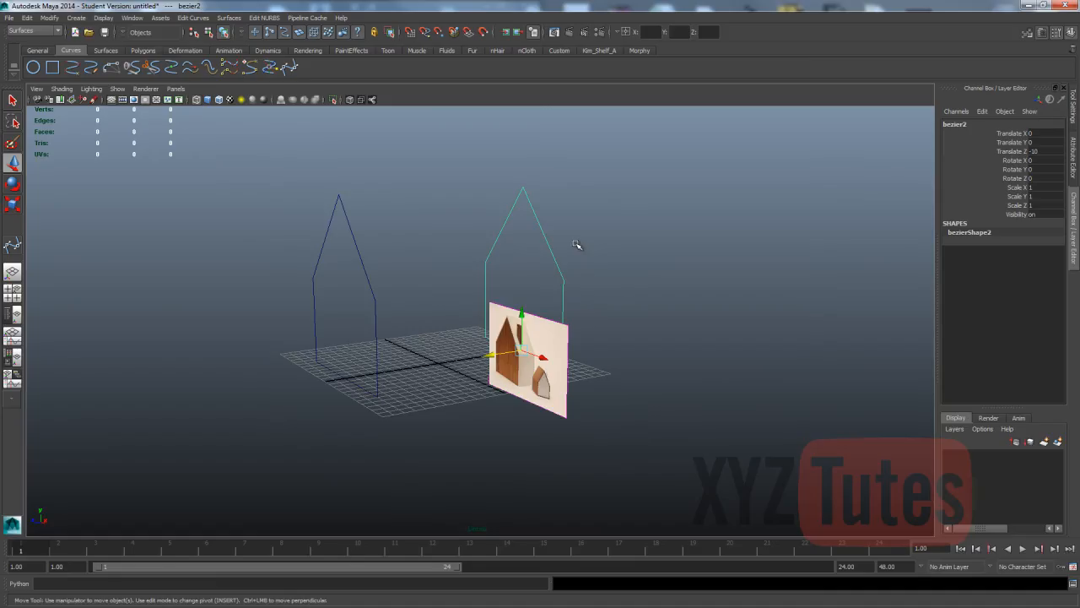
pyautogui.click(662, 236)
# - Try lofting from the front outline to the back outline with the Loft options reset to their NURBS defaults
pyautogui.click(369, 284)
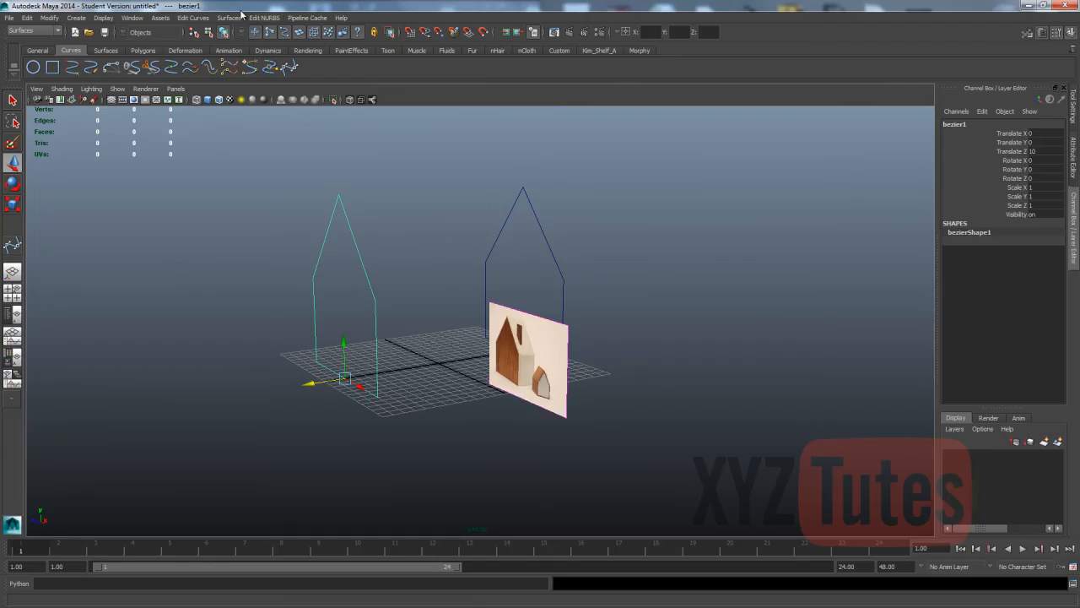
pyautogui.click(327, 221)
pyautogui.click(355, 225)
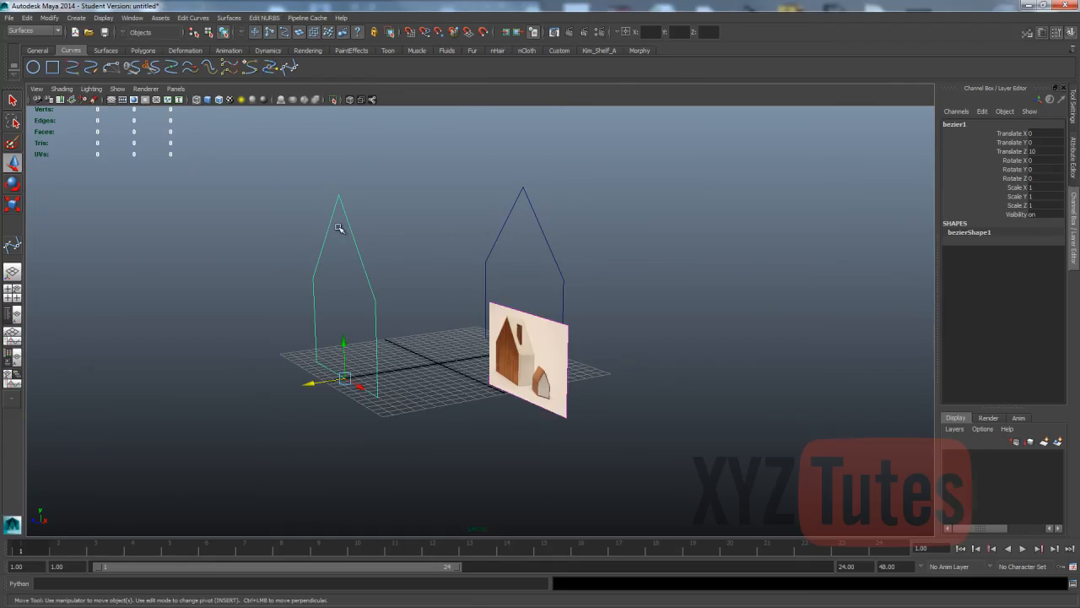
pyautogui.keyDown('shift'); pyautogui.click(539, 222); pyautogui.keyUp('shift')
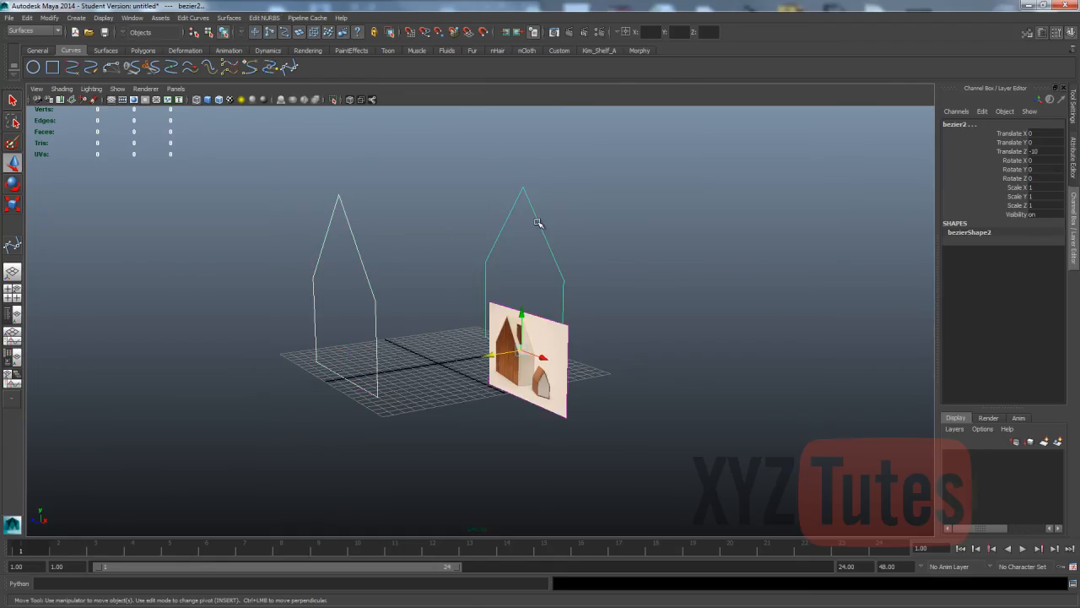
pyautogui.click(359, 255)
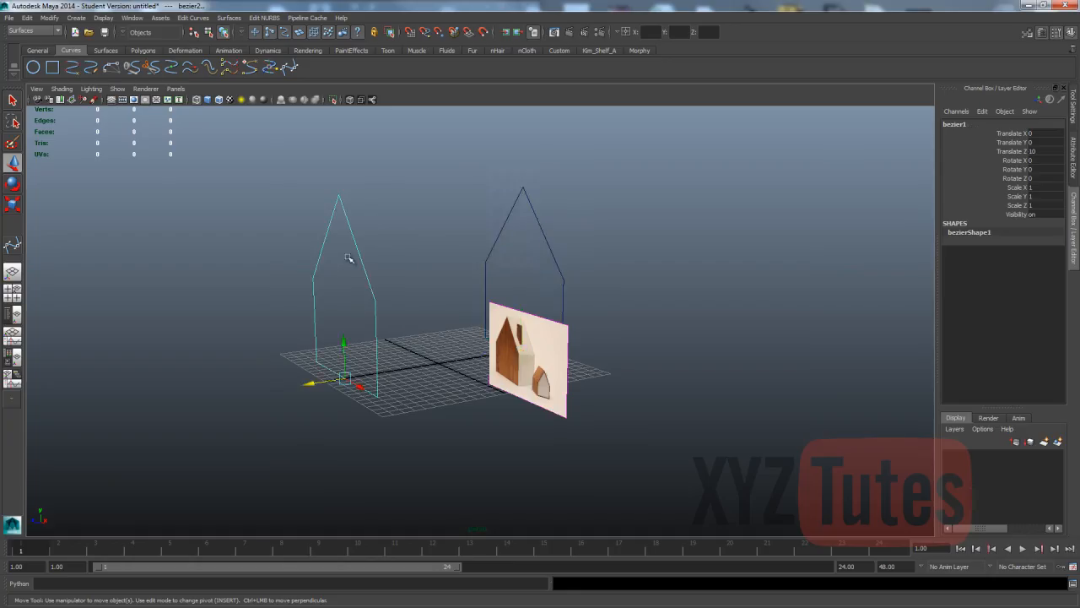
pyautogui.keyDown('shift'); pyautogui.click(542, 226); pyautogui.keyUp('shift')
pyautogui.click(233, 20)
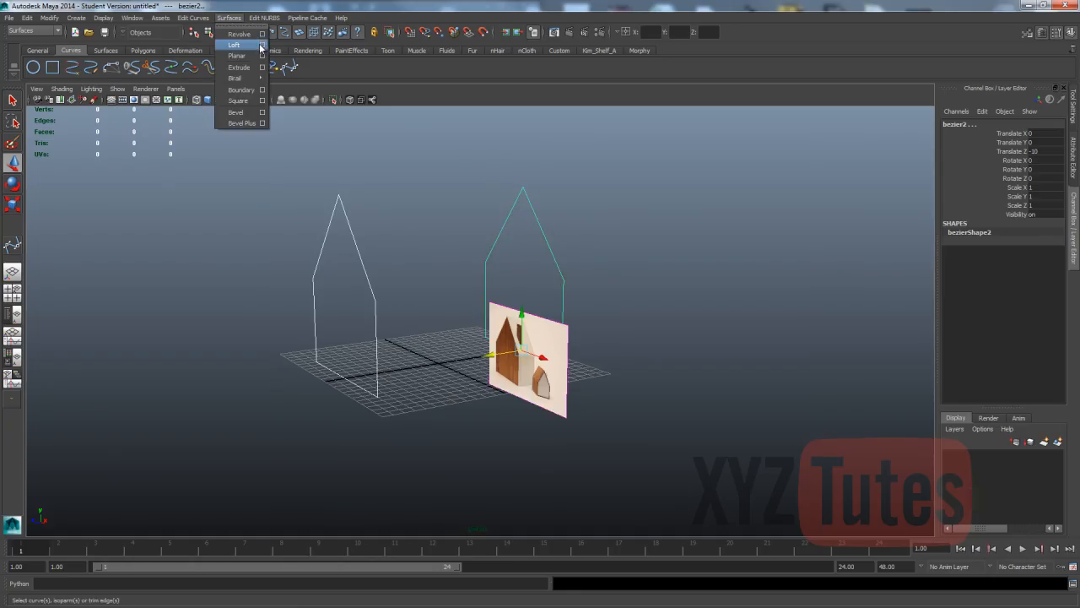
pyautogui.click(261, 46)
pyautogui.click(629, 170)
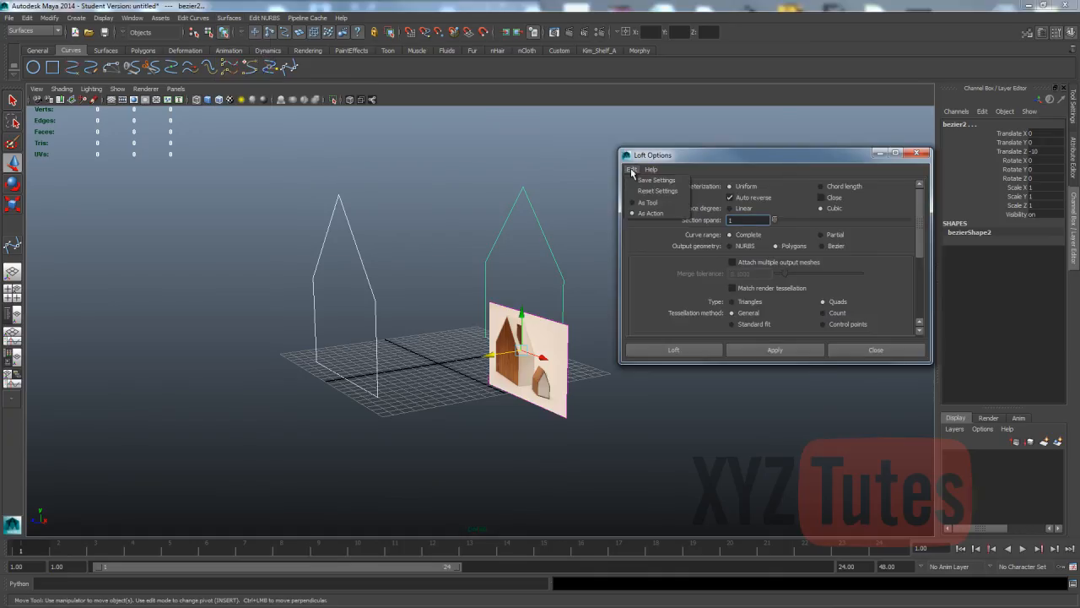
pyautogui.click(640, 194)
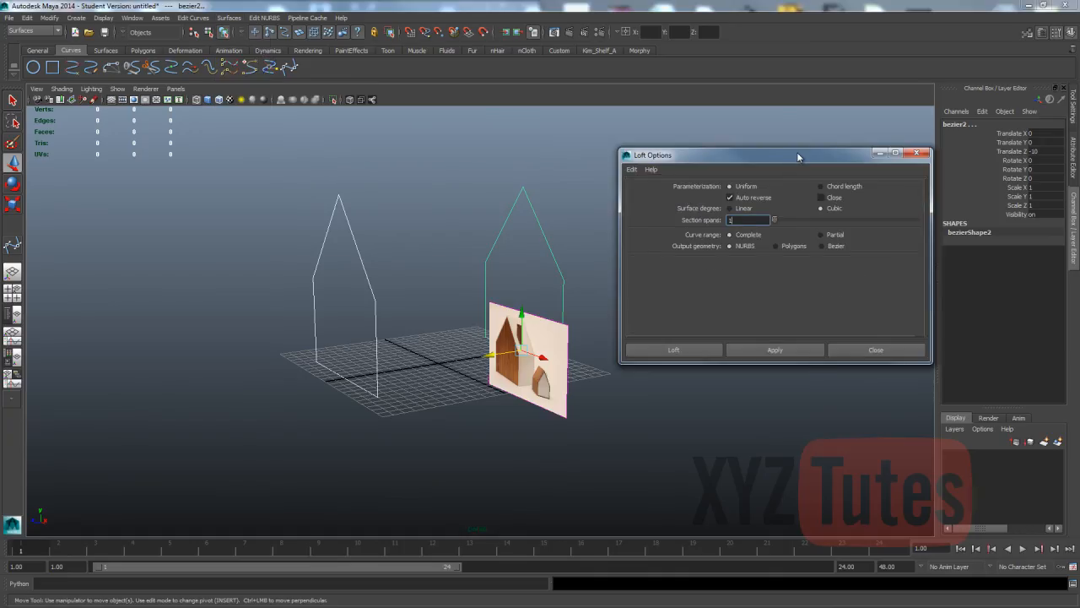
pyautogui.moveTo(797, 152); pyautogui.dragTo(804, 120)
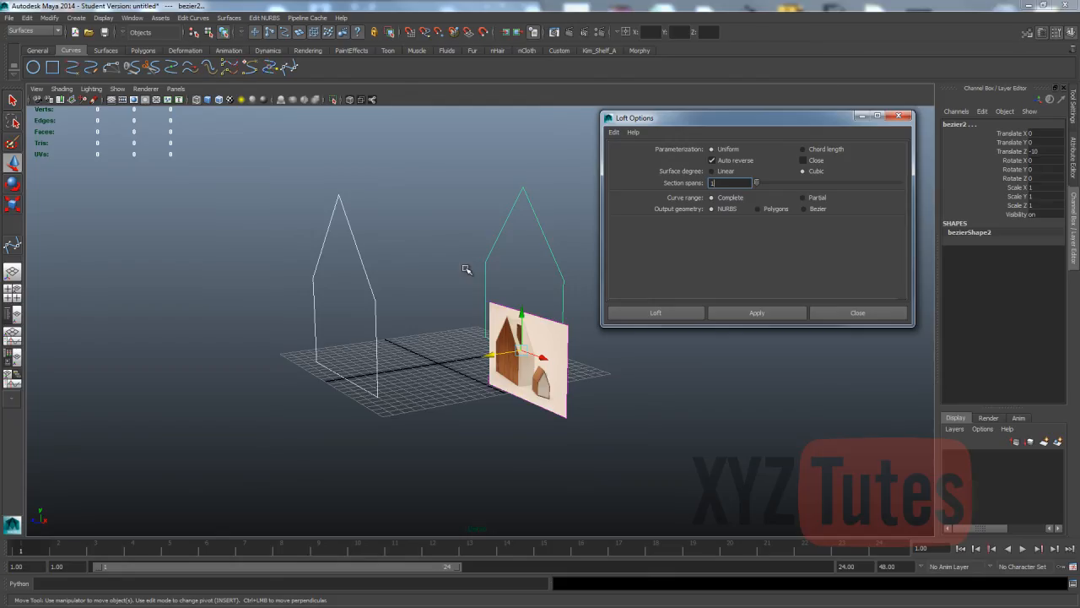
pyautogui.click(669, 312)
# - Switch the perspective view to textured shaded display and inspect the lofted house surface from the other side
pyautogui.click(606, 222)
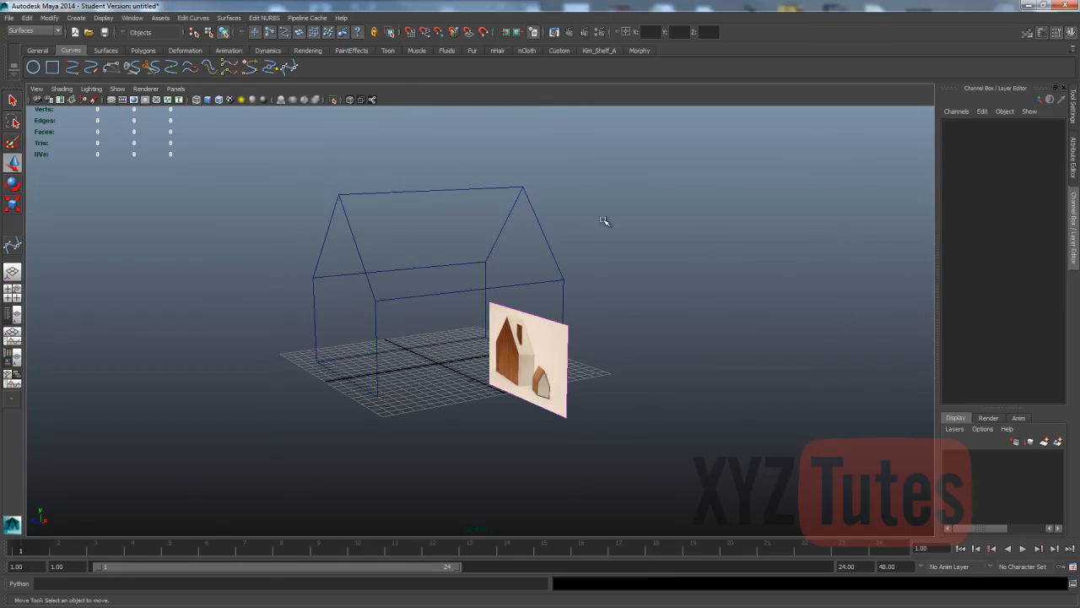
pyautogui.click(415, 193)
pyautogui.press('6')
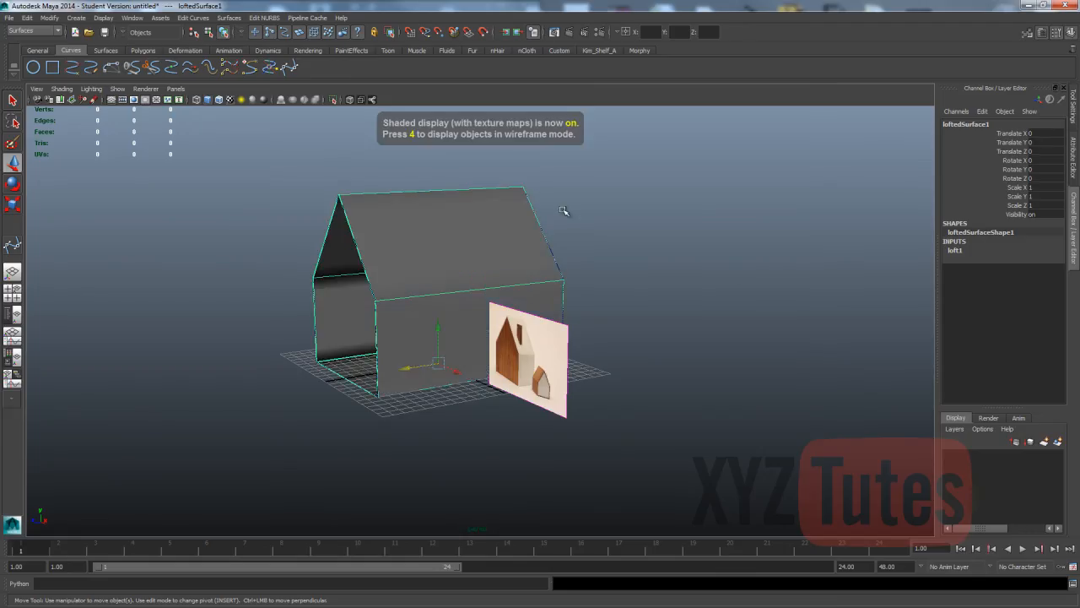
pyautogui.moveTo(751, 268)
pyautogui.keyDown('alt'); pyautogui.mouseDown()
pyautogui.moveTo(251, 279)
pyautogui.moveTo(644, 270)
pyautogui.moveTo(844, 229)
pyautogui.moveTo(820, 269)
pyautogui.moveTo(333, 290)
pyautogui.mouseUp(); pyautogui.keyUp('alt')
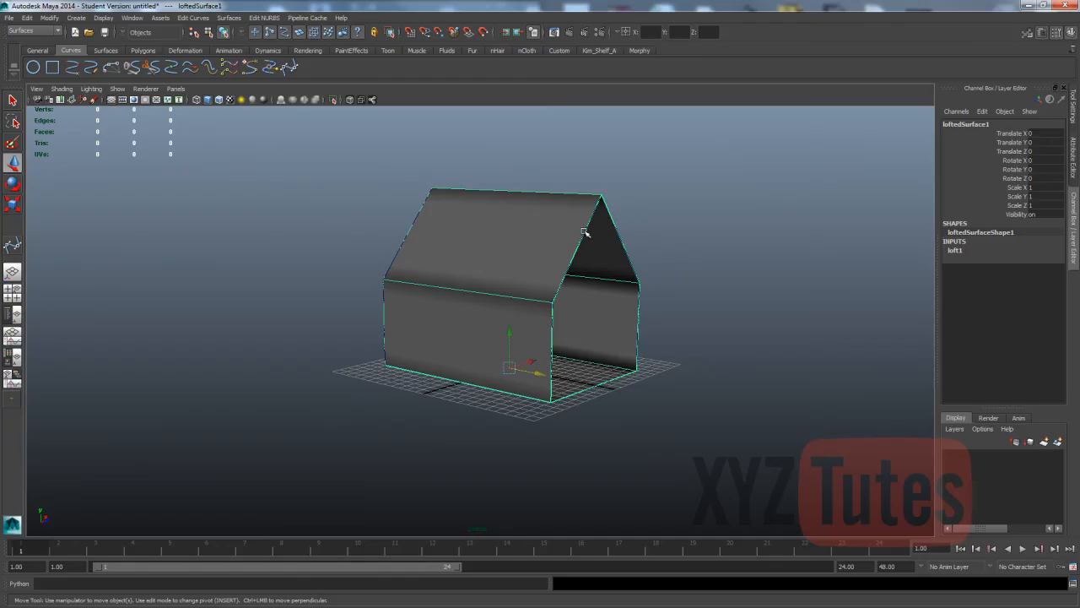
# - Undo the NURBS loft and deselect the two house outlines
pyautogui.hotkey('ctrl', 'z')
pyautogui.hotkey('ctrl', 'z')
pyautogui.hotkey('ctrl', 'z')
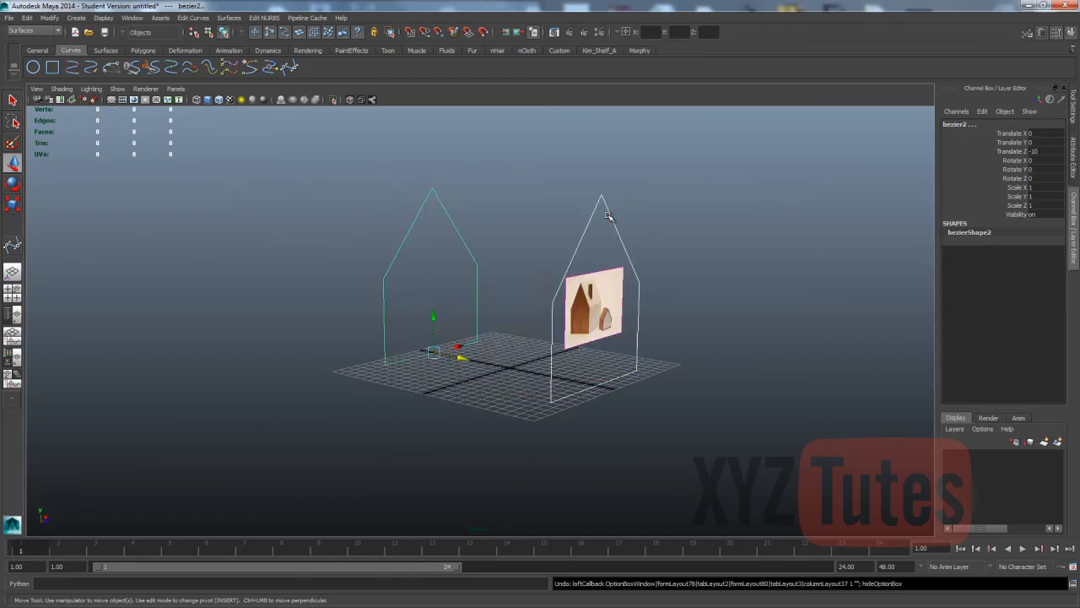
pyautogui.click(683, 223)
# - Select the front and back outlines and configure the Loft options for Polygons output with the General tessellation method
pyautogui.keyDown('alt'); pyautogui.moveTo(695, 212); pyautogui.dragTo(402, 263); pyautogui.keyUp('alt')
pyautogui.click(371, 288)
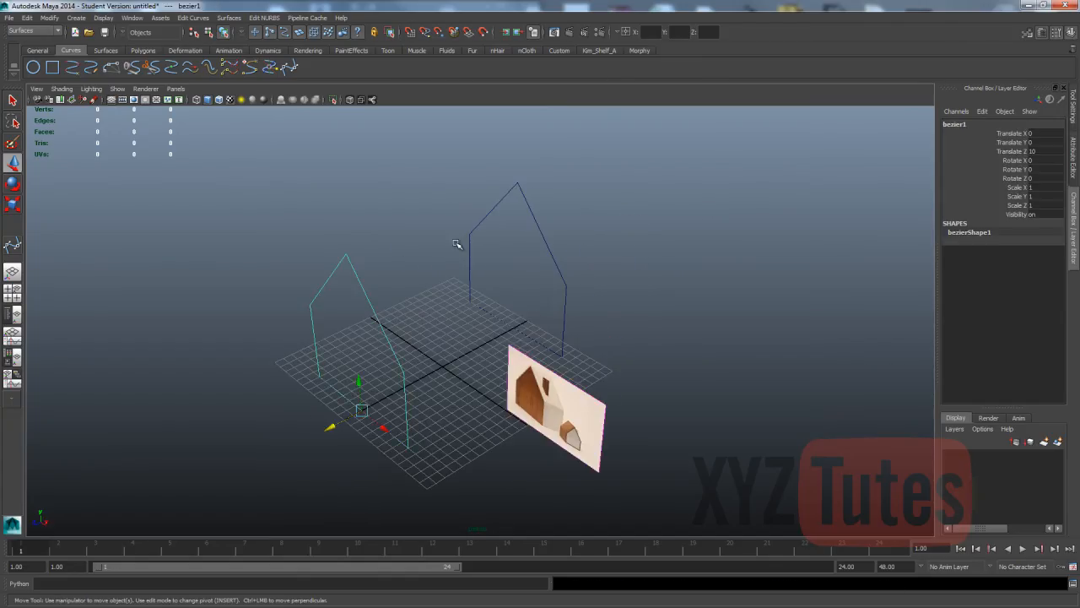
pyautogui.keyDown('shift'); pyautogui.click(526, 206); pyautogui.keyUp('shift')
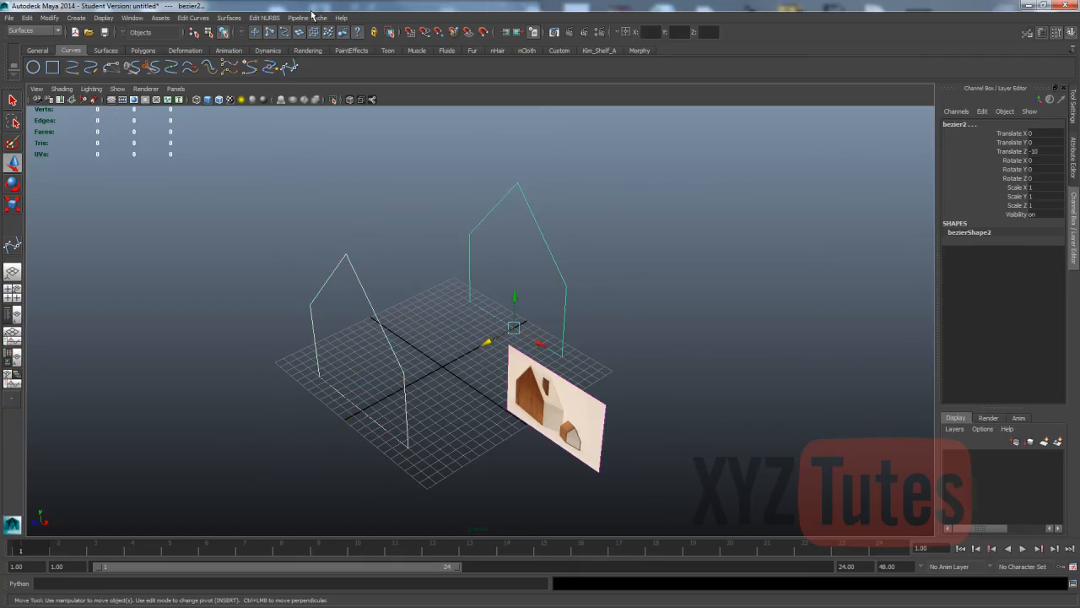
pyautogui.click(264, 17)
pyautogui.click(229, 17)
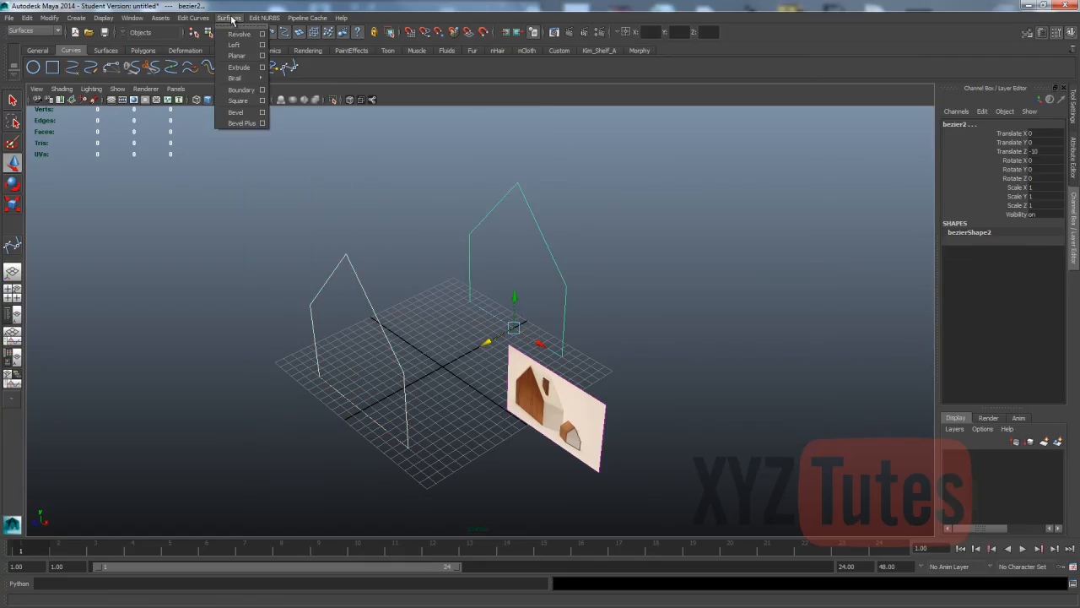
pyautogui.click(262, 45)
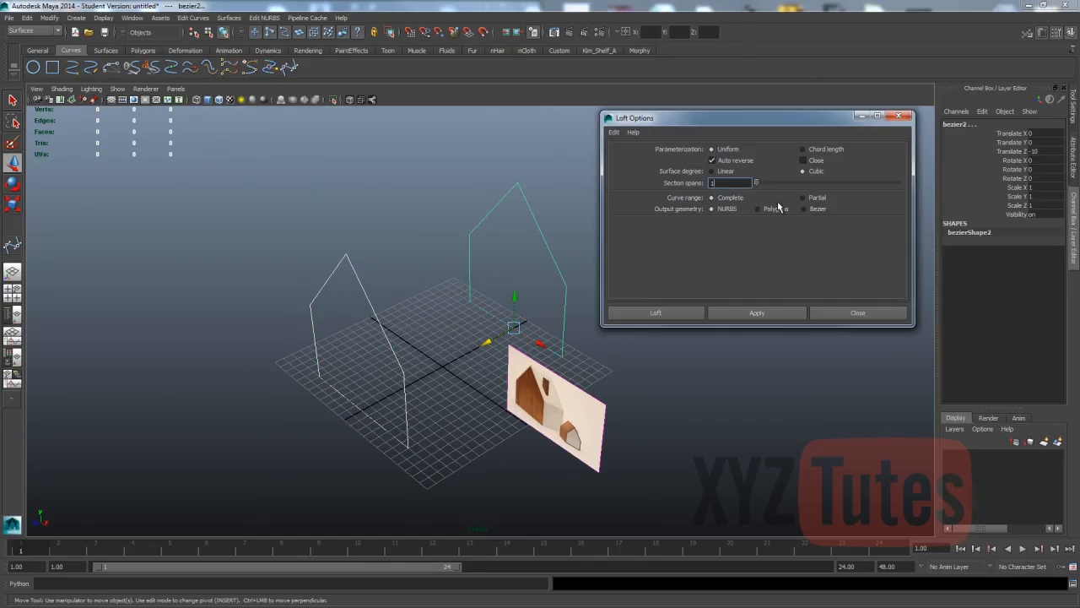
pyautogui.click(775, 211)
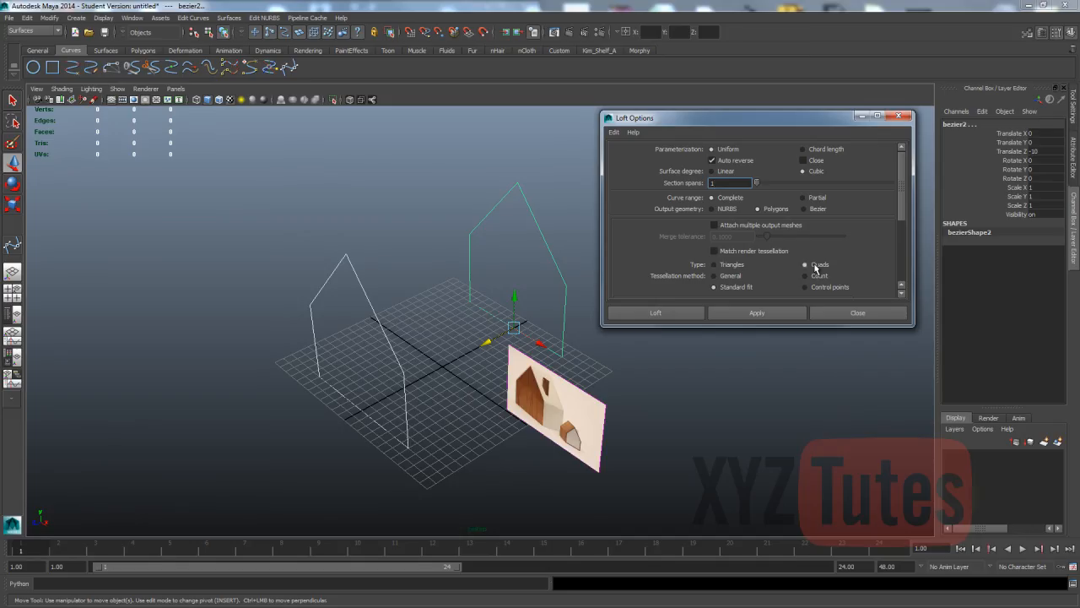
pyautogui.scroll(-3, 887, 236)
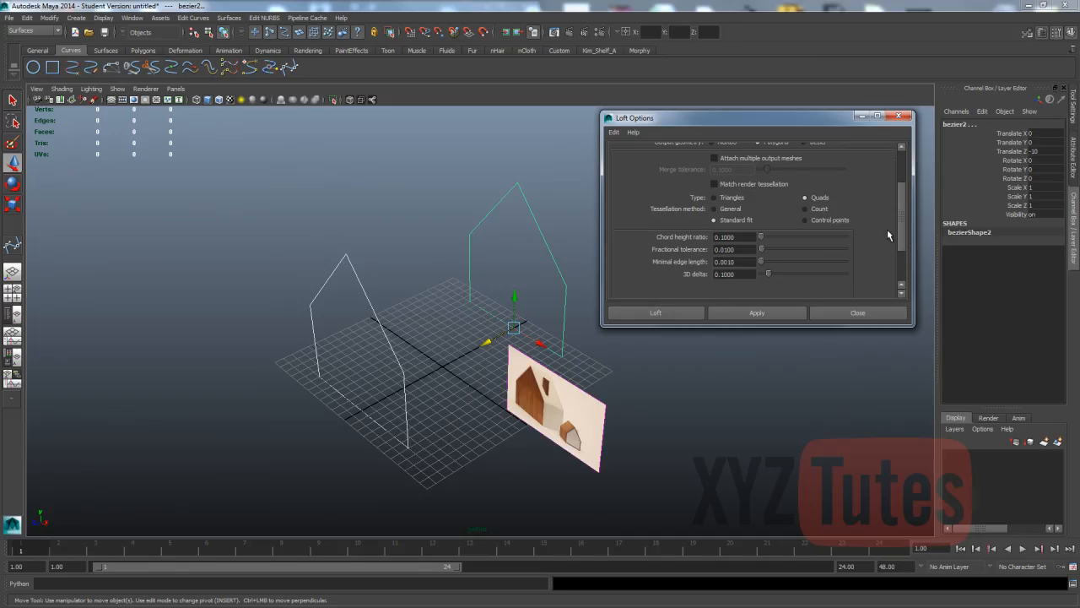
pyautogui.click(715, 208)
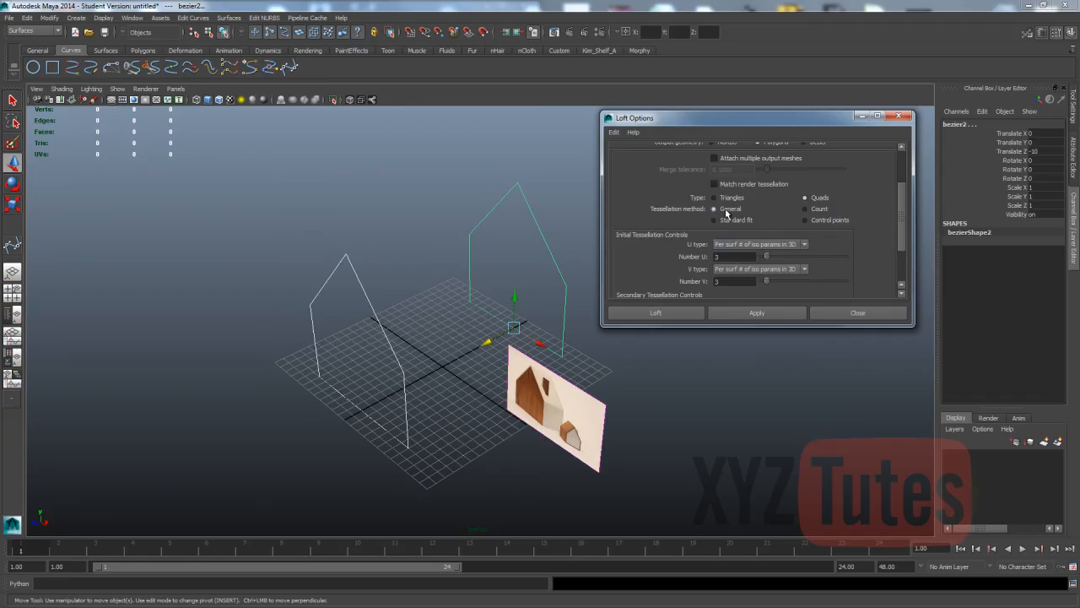
# - Set the loft's U and V types to Per span # of iso params with 1 each, and loft the two outlines
pyautogui.click(806, 245)
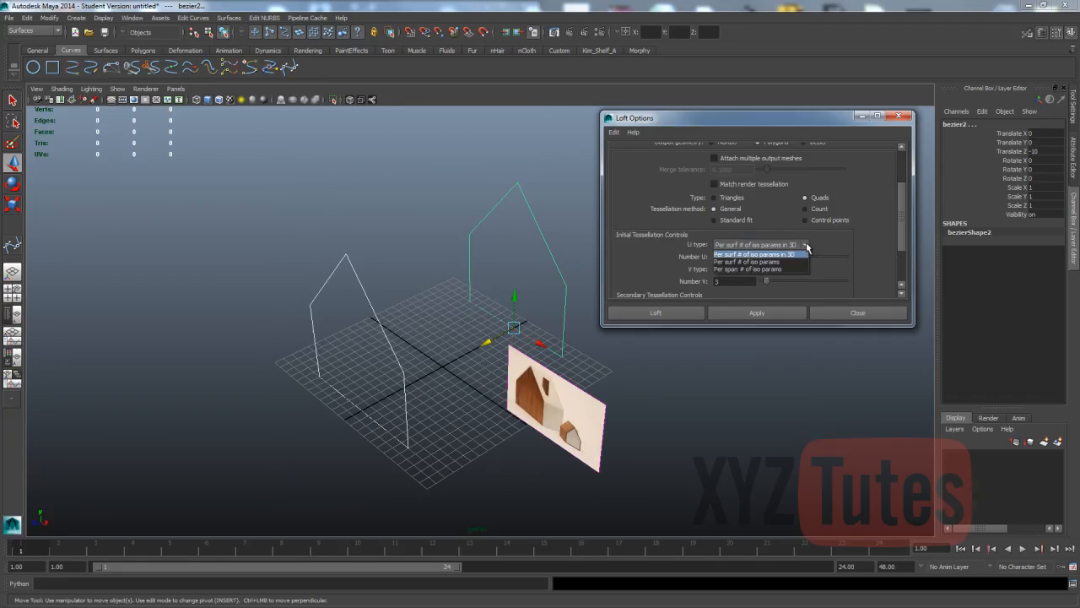
pyautogui.click(763, 269)
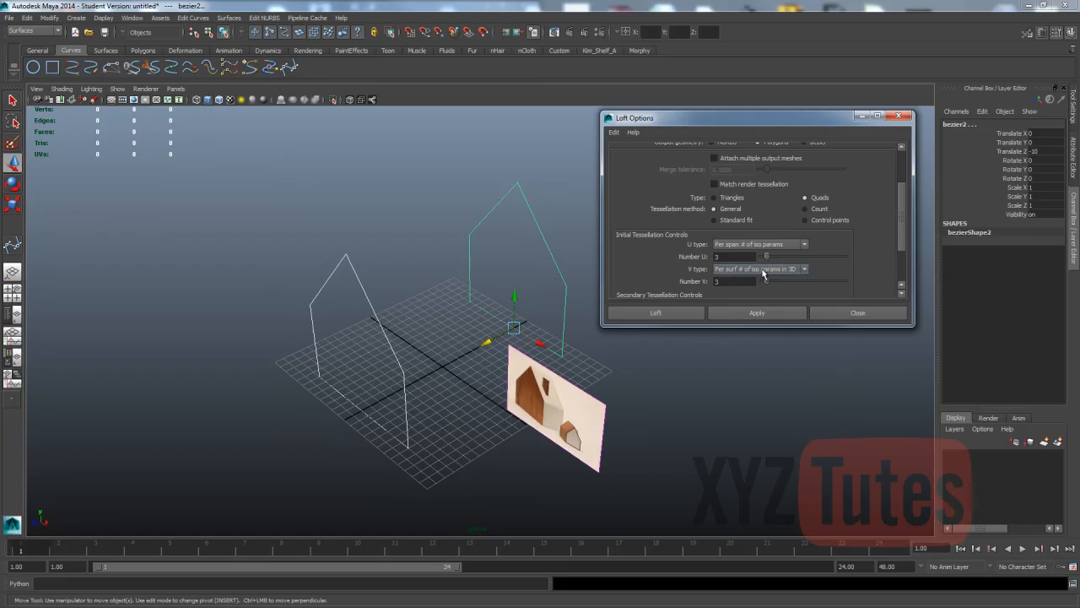
pyautogui.moveTo(770, 256); pyautogui.dragTo(743, 262)
pyautogui.click(736, 271)
pyautogui.click(750, 290)
pyautogui.moveTo(767, 281); pyautogui.dragTo(748, 290)
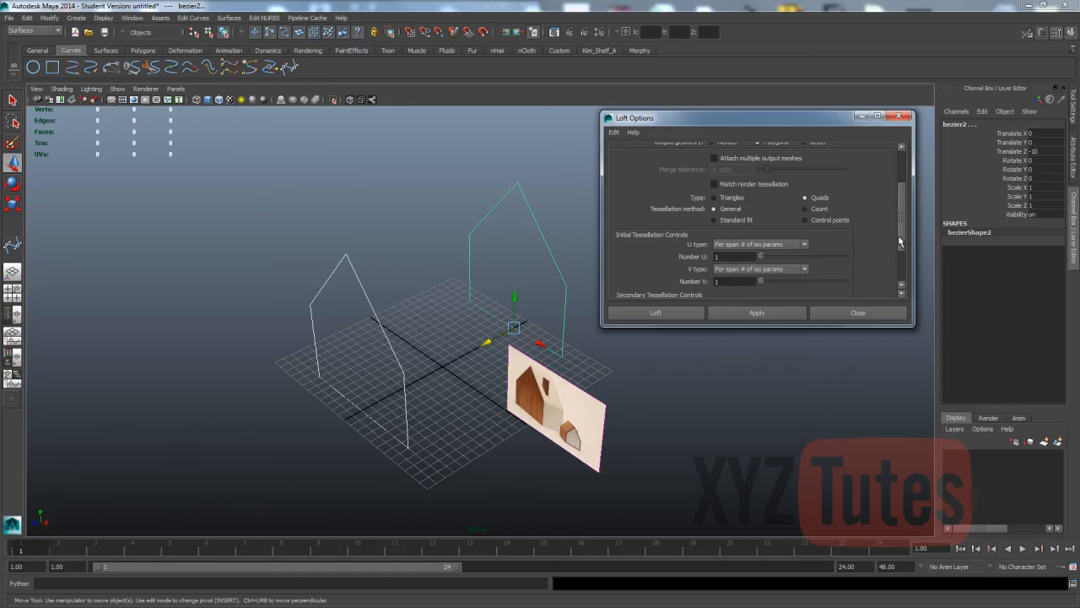
pyautogui.click(681, 312)
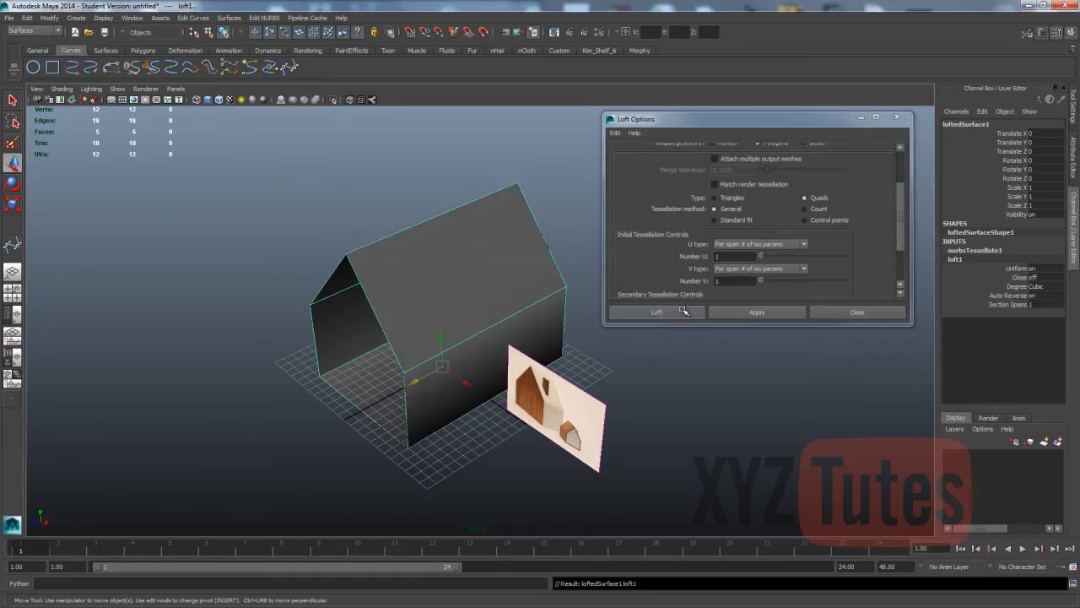
pyautogui.keyDown('alt'); pyautogui.moveTo(597, 312); pyautogui.dragTo(610, 270); pyautogui.keyUp('alt')
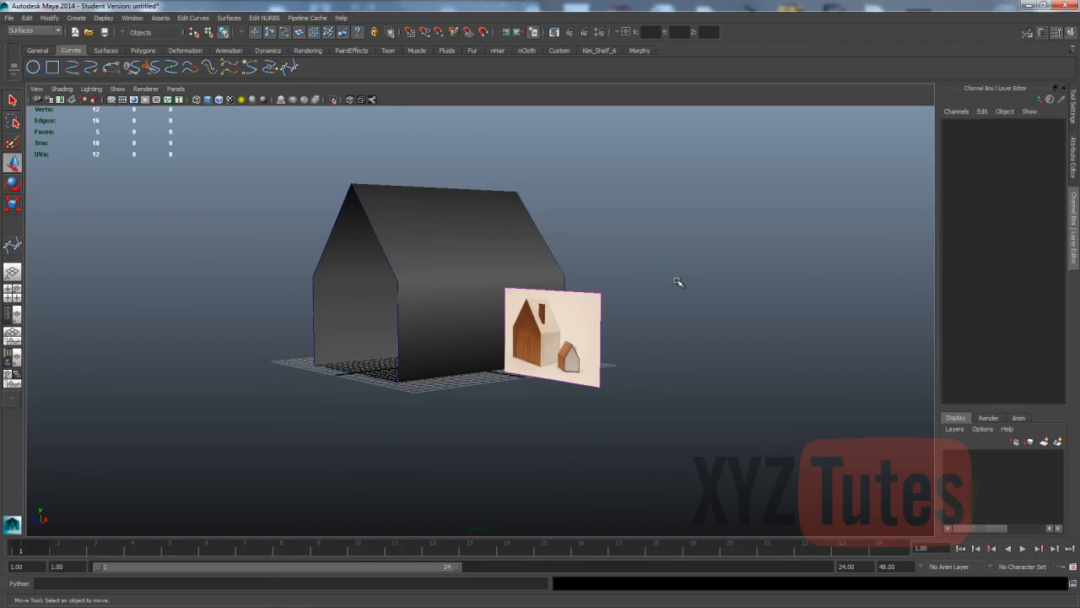
# - Try moving the back house outline to test its effect on the lofted body, and undo the moves
pyautogui.keyDown('alt'); pyautogui.moveTo(680, 282); pyautogui.dragTo(567, 276); pyautogui.keyUp('alt')
pyautogui.click(562, 275)
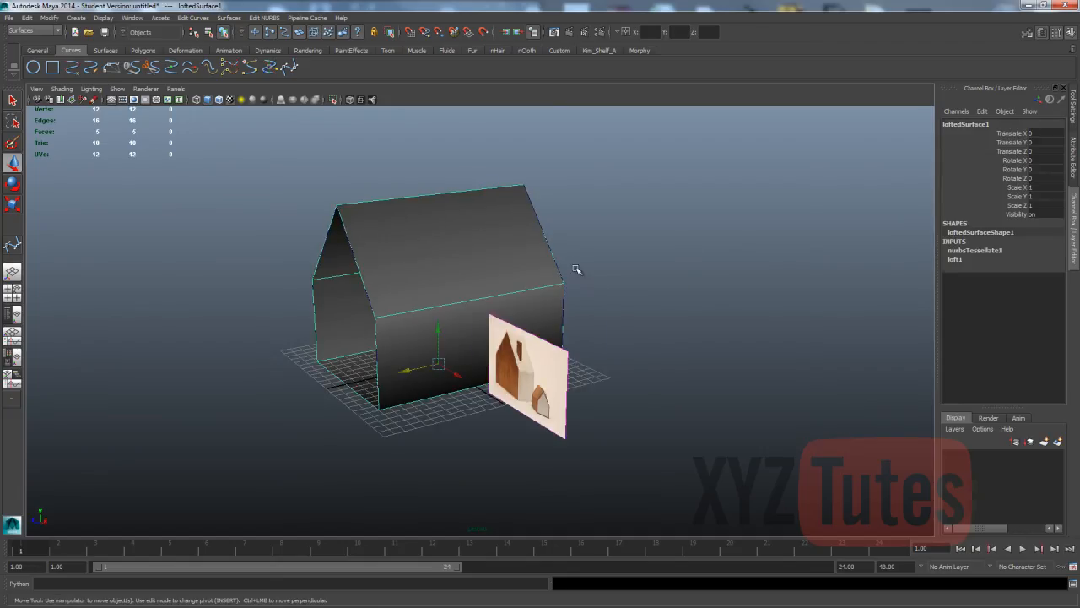
pyautogui.click(616, 255)
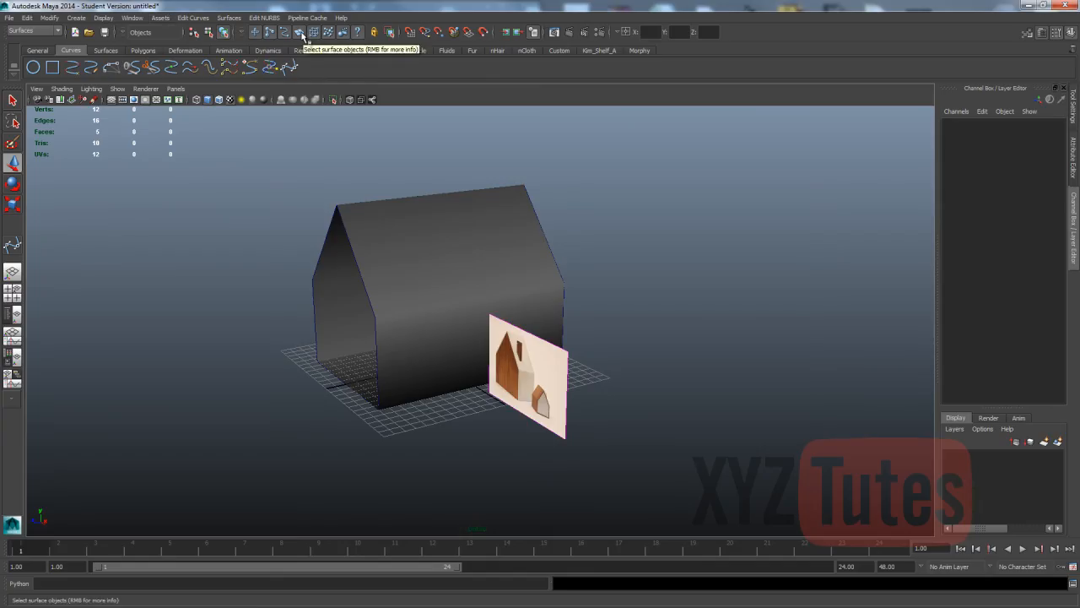
pyautogui.click(514, 242)
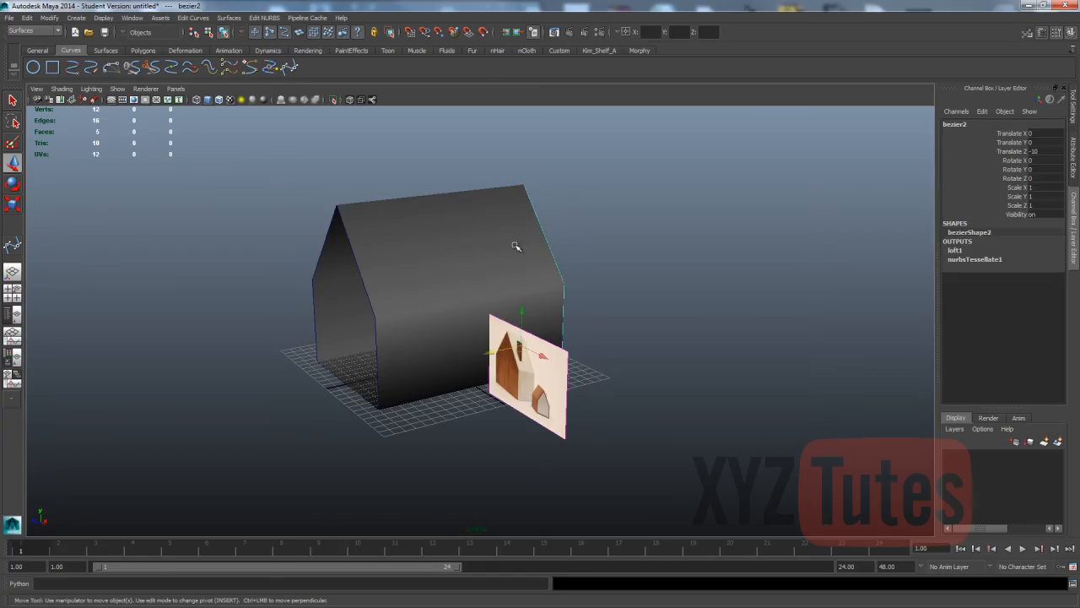
pyautogui.moveTo(510, 346); pyautogui.dragTo(469, 274)
pyautogui.hotkey('ctrl', 'z')
pyautogui.hotkey('ctrl', 'z')
pyautogui.hotkey('ctrl', 'z')
pyautogui.hotkey('ctrl', 'z')
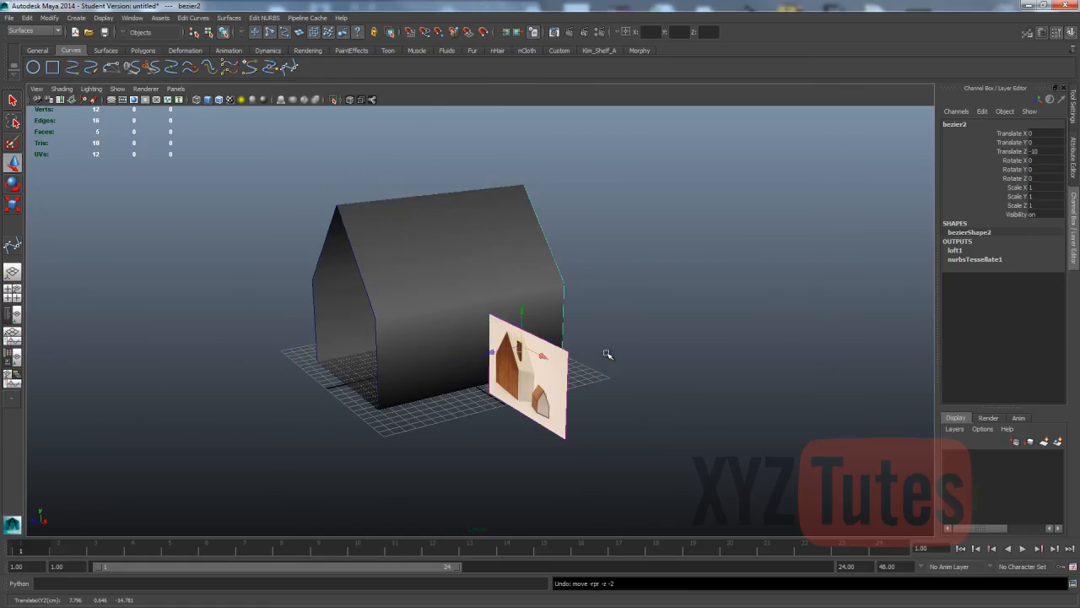
pyautogui.keyDown('alt'); pyautogui.moveTo(695, 335); pyautogui.dragTo(575, 268); pyautogui.keyUp('alt')
pyautogui.click(575, 268)
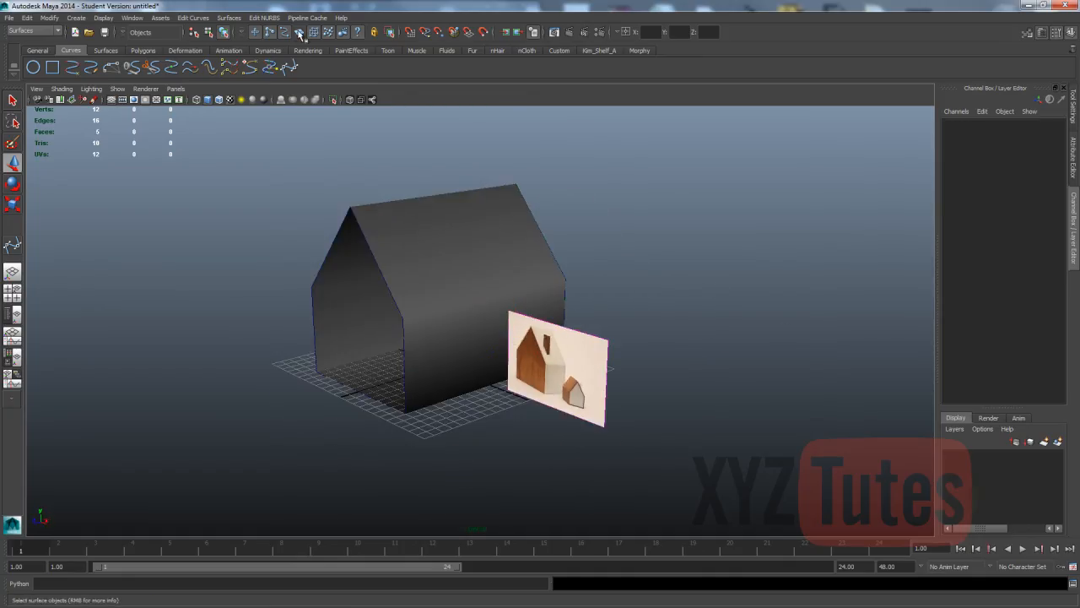
# - Delete the construction history of the lofted house surface and deselect it
pyautogui.click(428, 221)
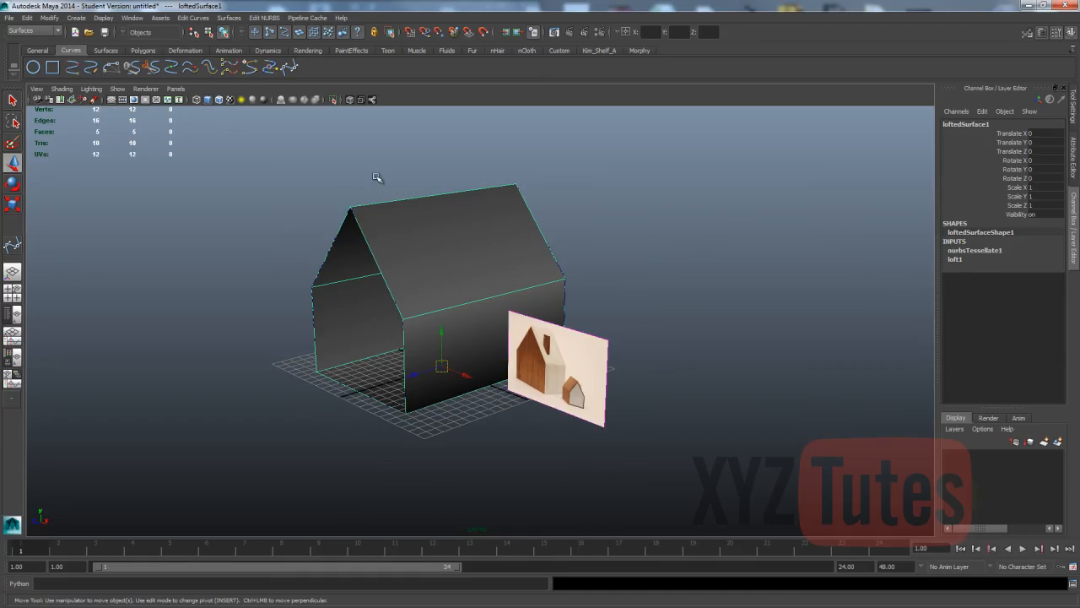
pyautogui.click(28, 18)
pyautogui.moveTo(70, 133)
pyautogui.click(160, 138)
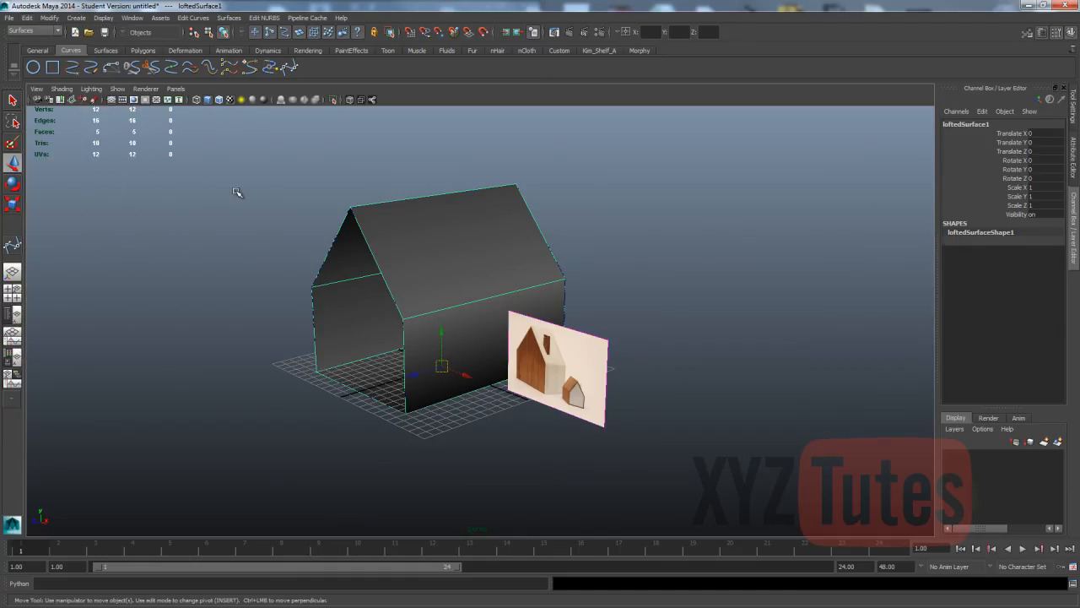
pyautogui.click(237, 192)
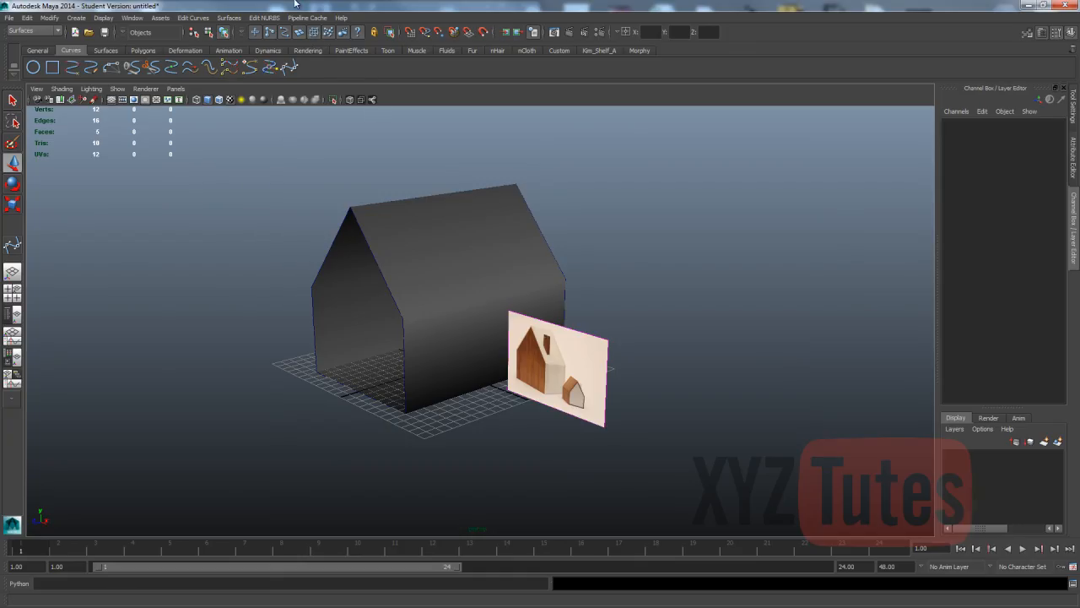
# - Open the Outliner and hide the two outline curves, bezier1 and bezier2
pyautogui.click(139, 20)
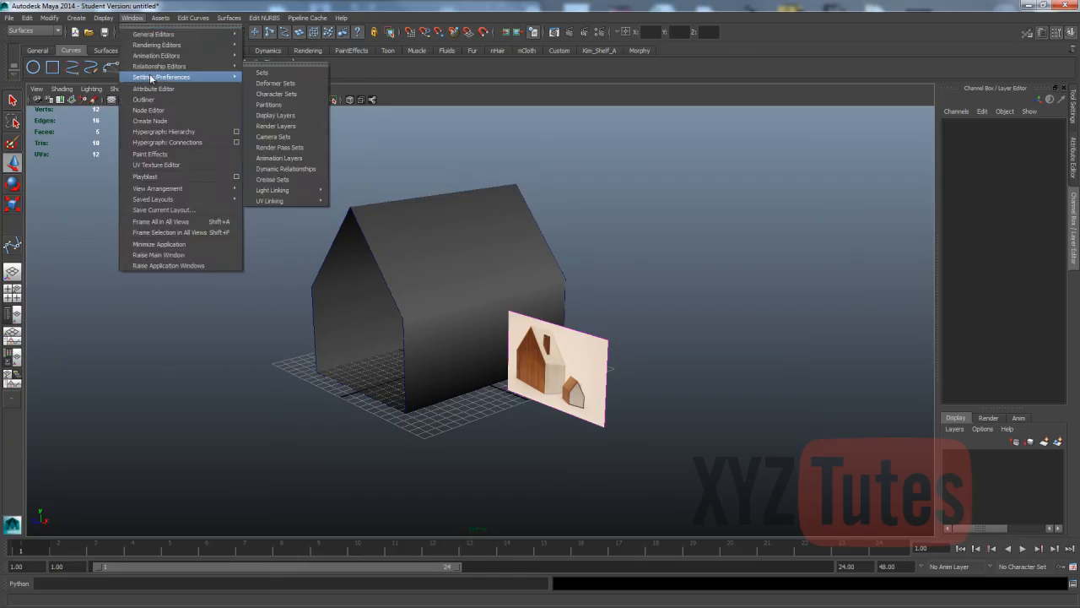
pyautogui.click(143, 99)
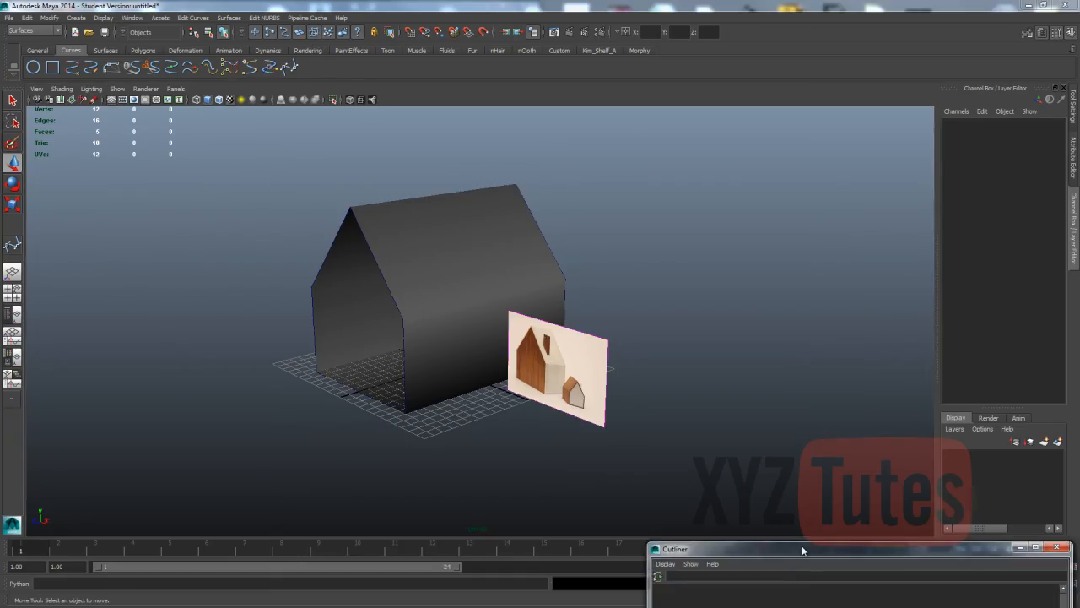
pyautogui.moveTo(803, 550); pyautogui.dragTo(793, 263)
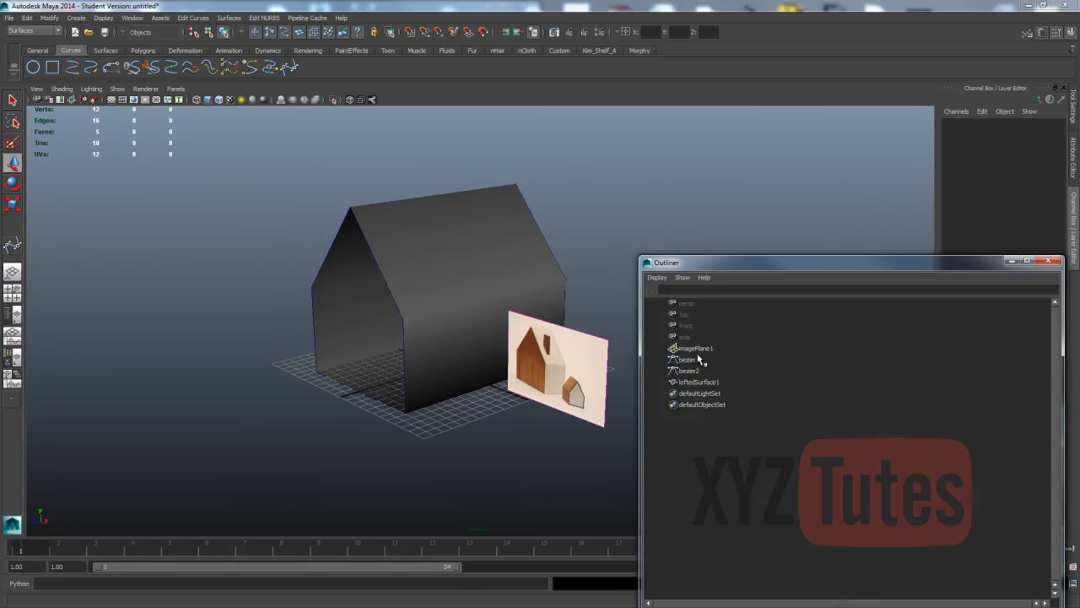
pyautogui.click(700, 360)
pyautogui.keyDown('ctrl'); pyautogui.click(690, 372); pyautogui.keyUp('ctrl')
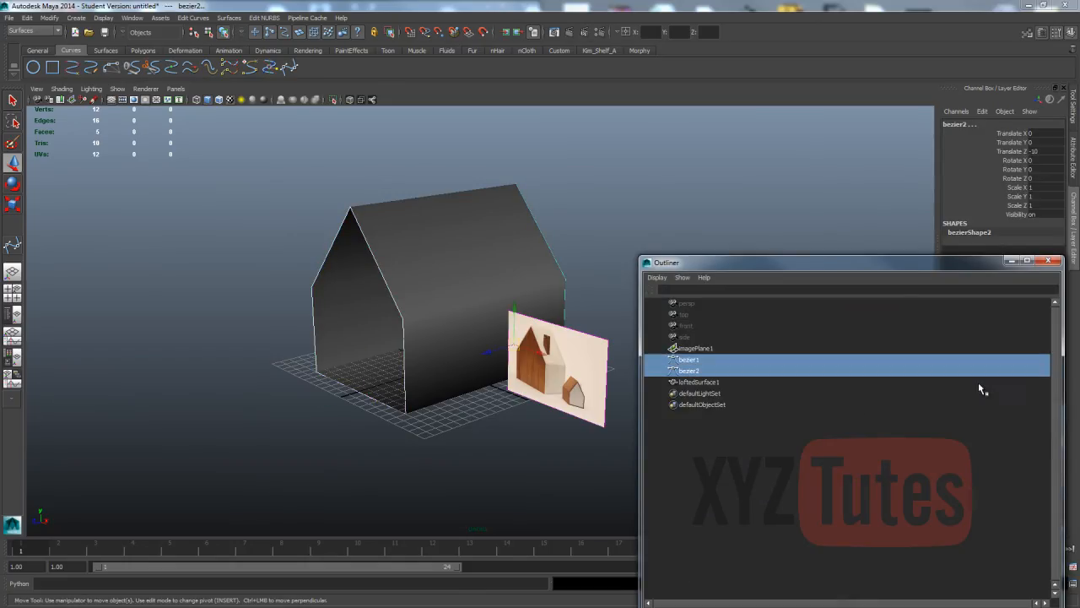
pyautogui.hotkey('ctrl', 'h')
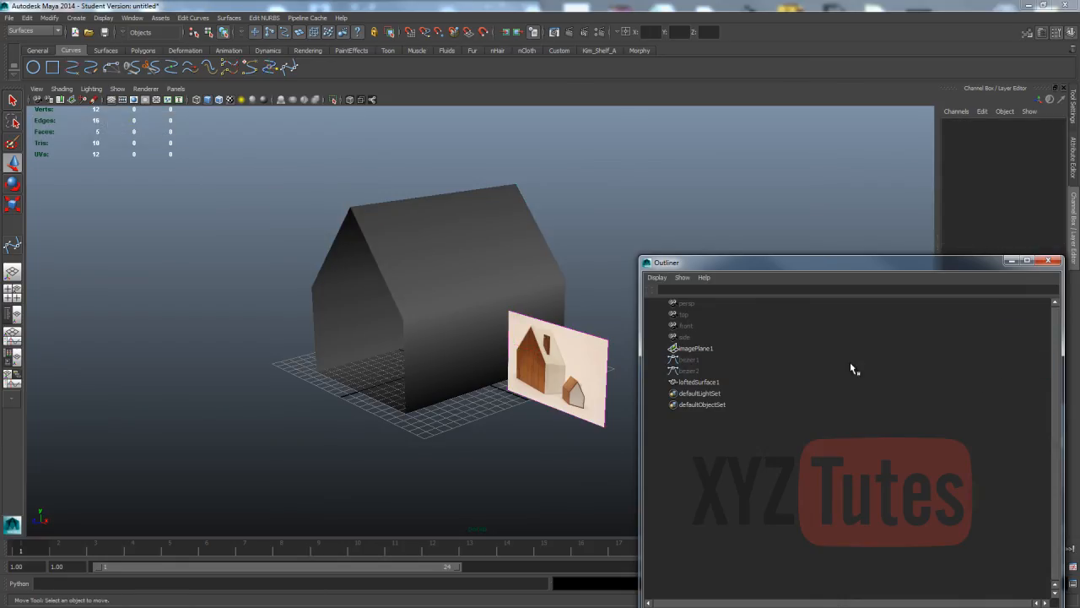
# - Select loftedSurface1, switch to the Polygons menu set and harden all the edges of the house body
pyautogui.click(688, 382)
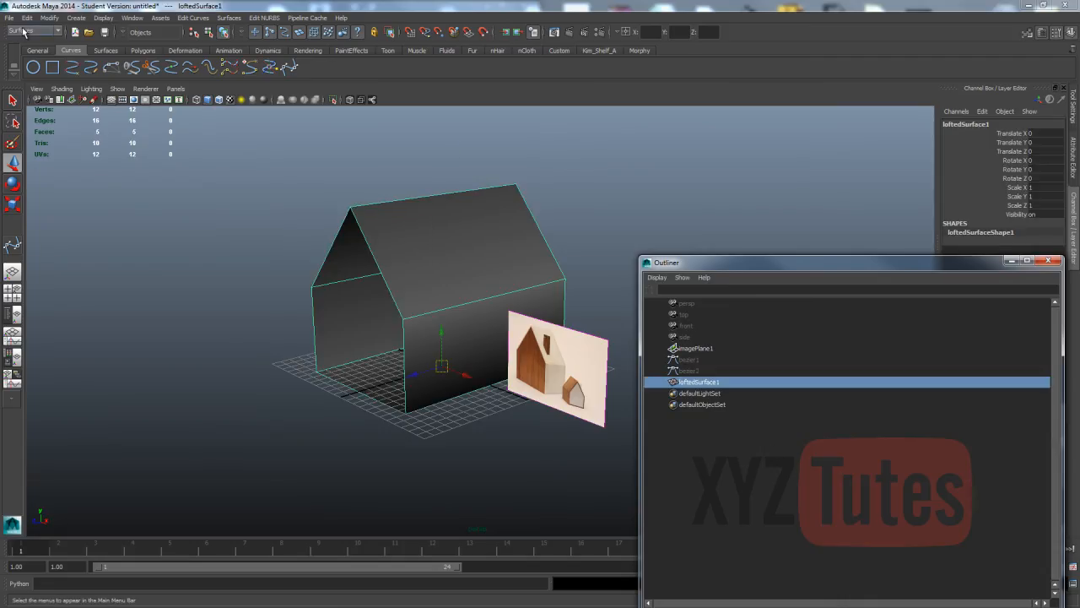
pyautogui.click(22, 31)
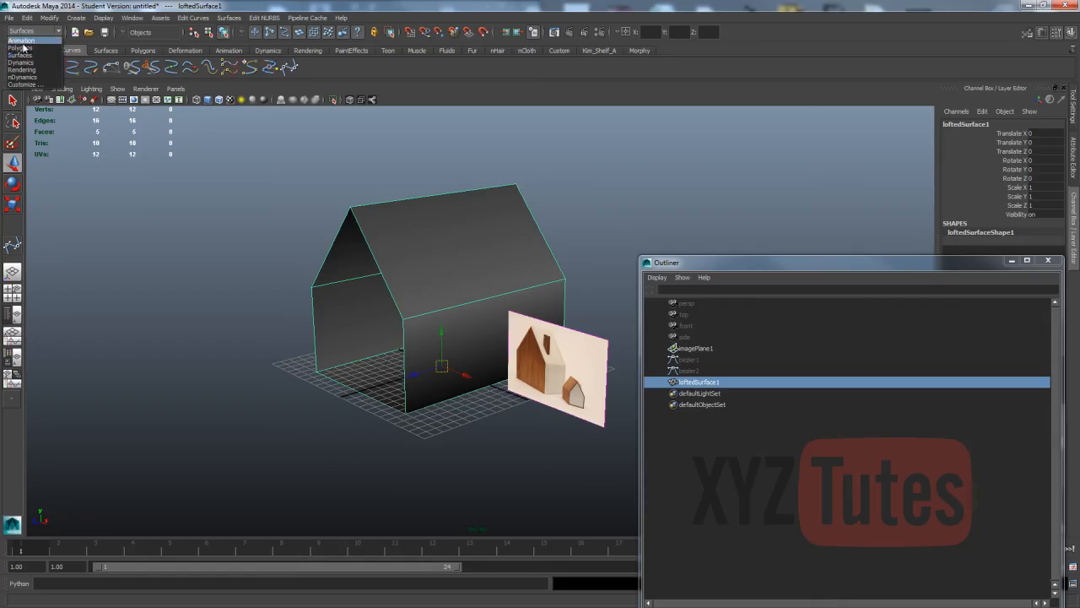
pyautogui.click(20, 48)
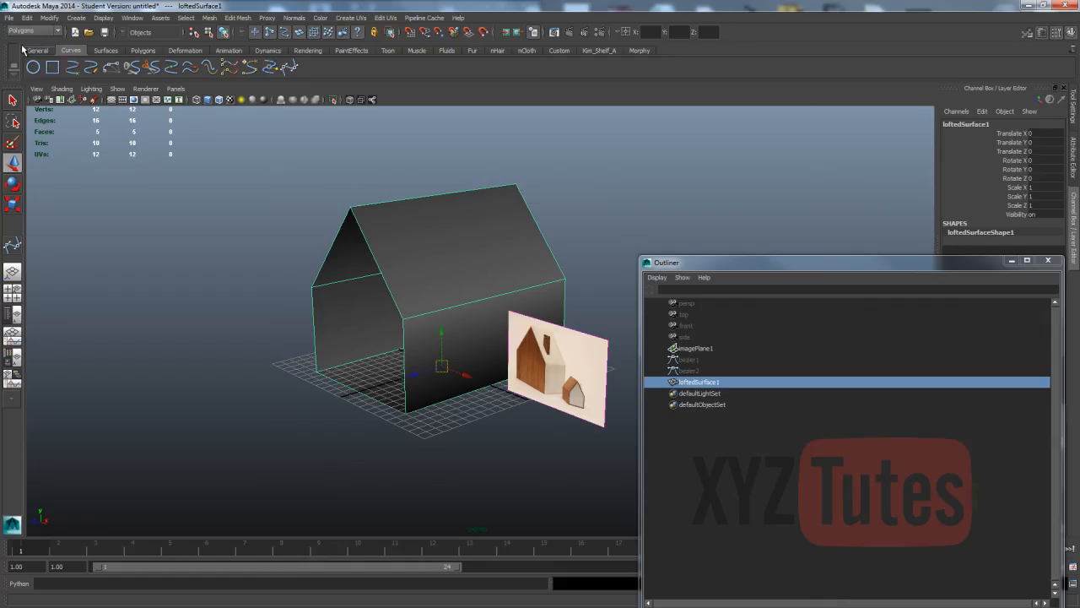
pyautogui.keyDown('alt'); pyautogui.moveTo(489, 333); pyautogui.dragTo(483, 173); pyautogui.keyUp('alt')
pyautogui.scroll(5, 429, 275)
pyautogui.keyDown('alt'); pyautogui.moveTo(432, 276); pyautogui.dragTo(317, 355); pyautogui.keyUp('alt')
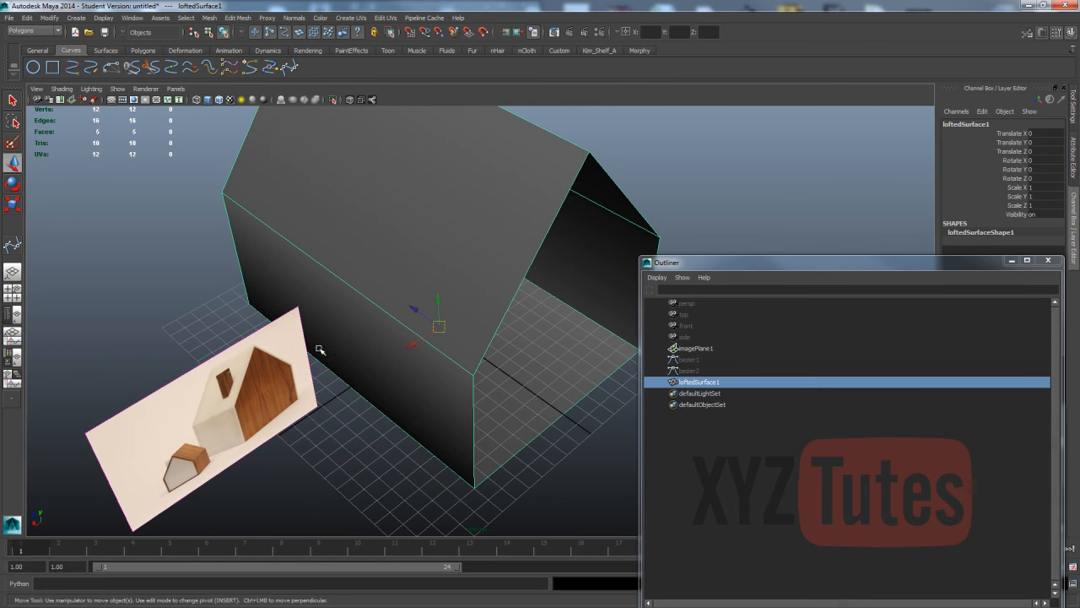
pyautogui.click(295, 18)
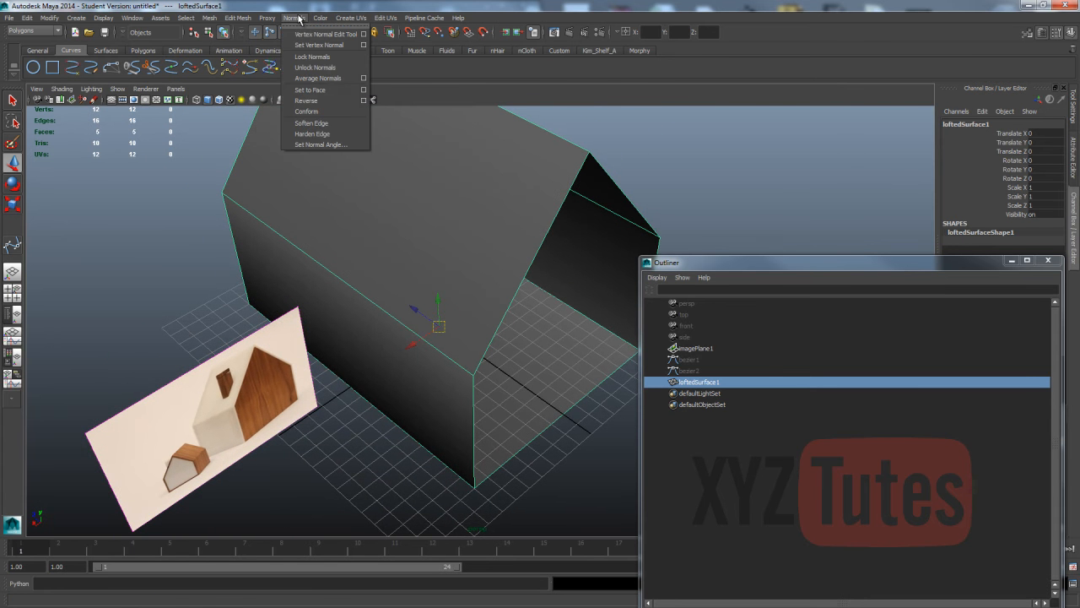
pyautogui.click(309, 133)
pyautogui.keyDown('alt'); pyautogui.moveTo(183, 180); pyautogui.dragTo(337, 152); pyautogui.keyUp('alt')
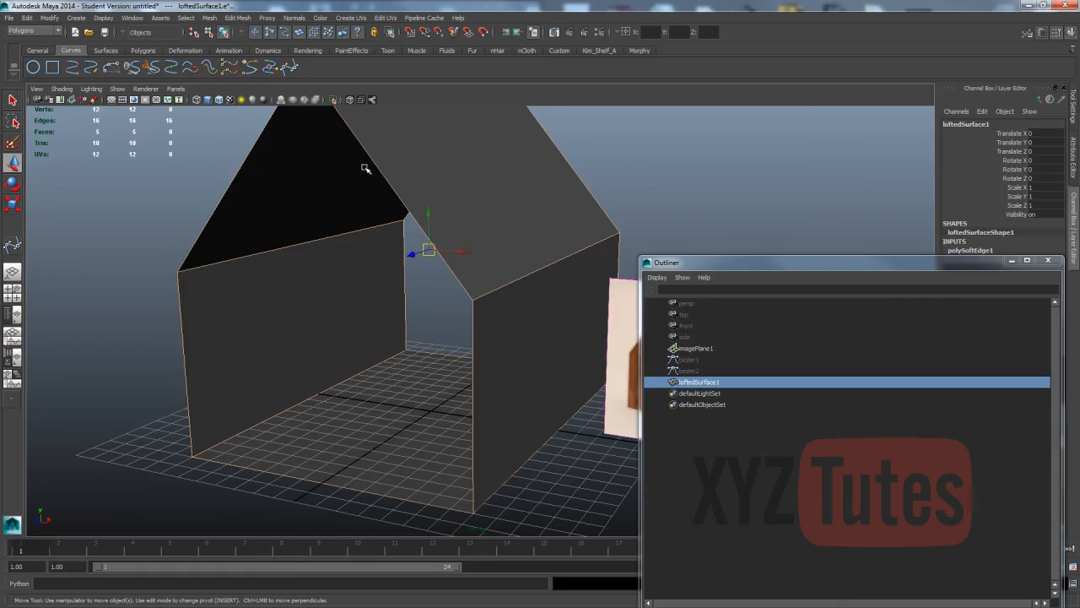
pyautogui.click(159, 305)
pyautogui.keyDown('alt'); pyautogui.moveTo(158, 306); pyautogui.dragTo(314, 275); pyautogui.keyUp('alt')
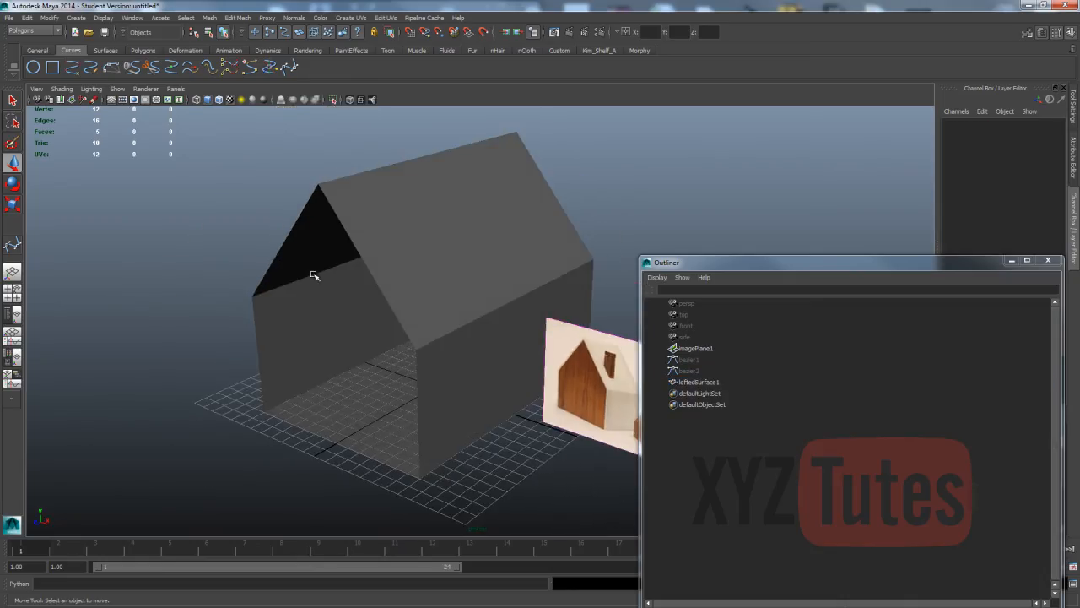
# - Try moving the vertex at the front peak of the roof in vertex mode, and undo the move
pyautogui.click(314, 266)
pyautogui.moveTo(314, 248); pyautogui.dragTo(345, 175, button='right')
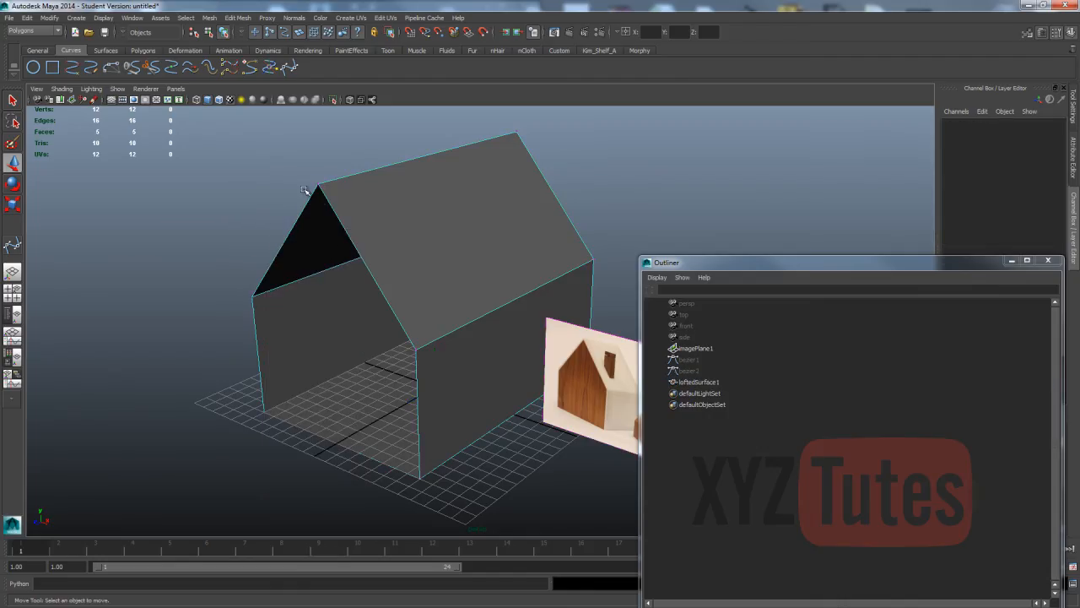
pyautogui.click(318, 185)
pyautogui.moveTo(312, 184); pyautogui.dragTo(270, 180)
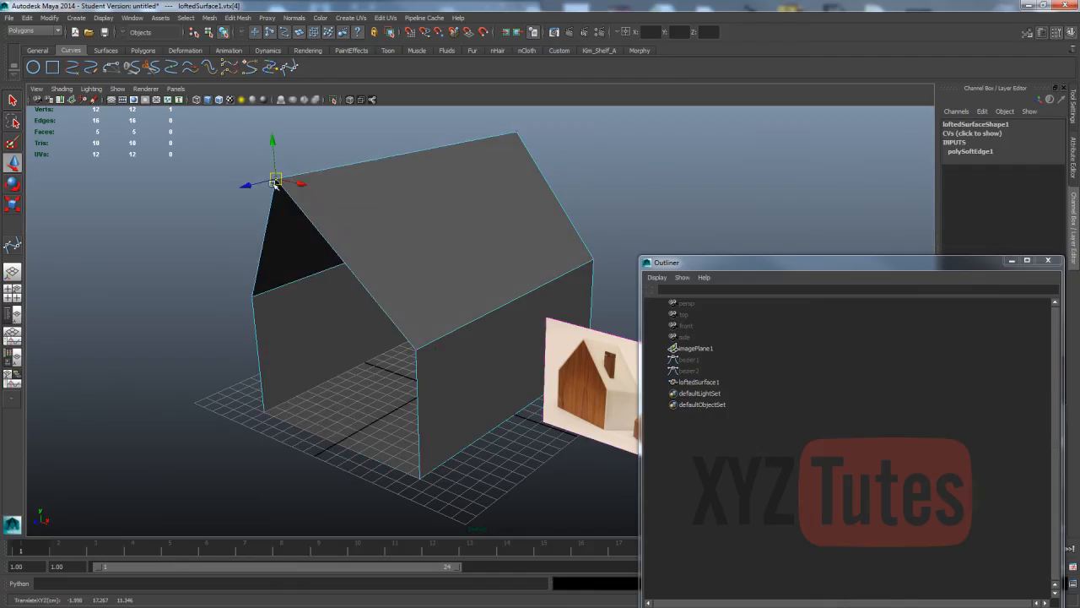
pyautogui.hotkey('ctrl', 'z')
# - Try moving the roof's ridge edge in edge mode, and undo the move
pyautogui.moveTo(384, 169); pyautogui.dragTo(384, 141, button='right')
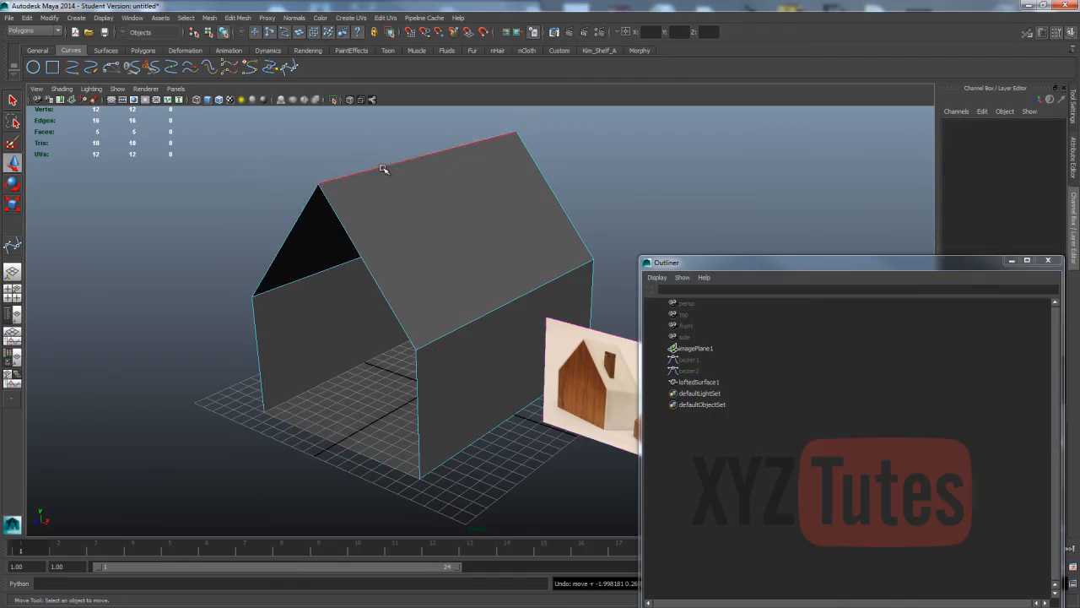
pyautogui.click(385, 169)
pyautogui.moveTo(428, 150); pyautogui.dragTo(458, 242)
pyautogui.hotkey('ctrl', 'z')
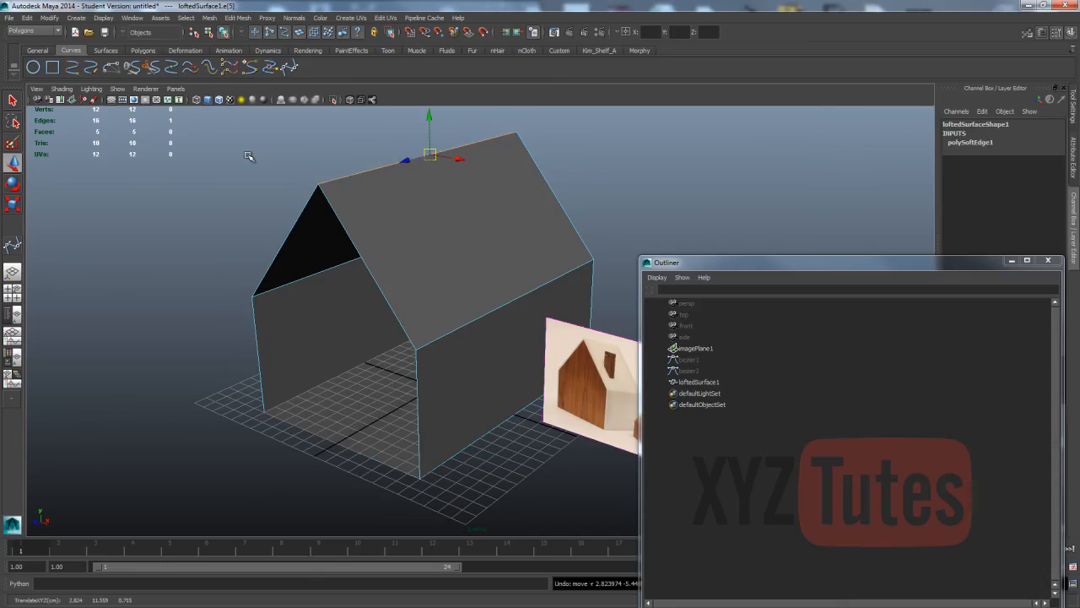
# - Try moving a sloping roof face and a side wall face in face mode, undoing each move
pyautogui.moveTo(490, 225); pyautogui.dragTo(481, 236, button='right')
pyautogui.click(397, 249)
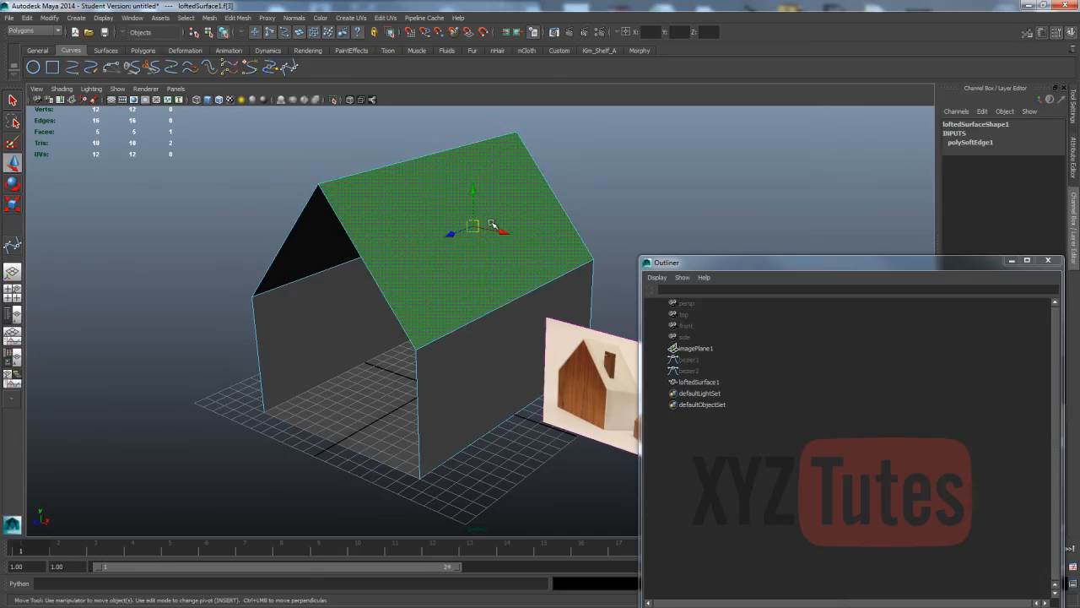
pyautogui.moveTo(477, 227); pyautogui.dragTo(581, 217)
pyautogui.hotkey('ctrl', 'z')
pyautogui.click(201, 268)
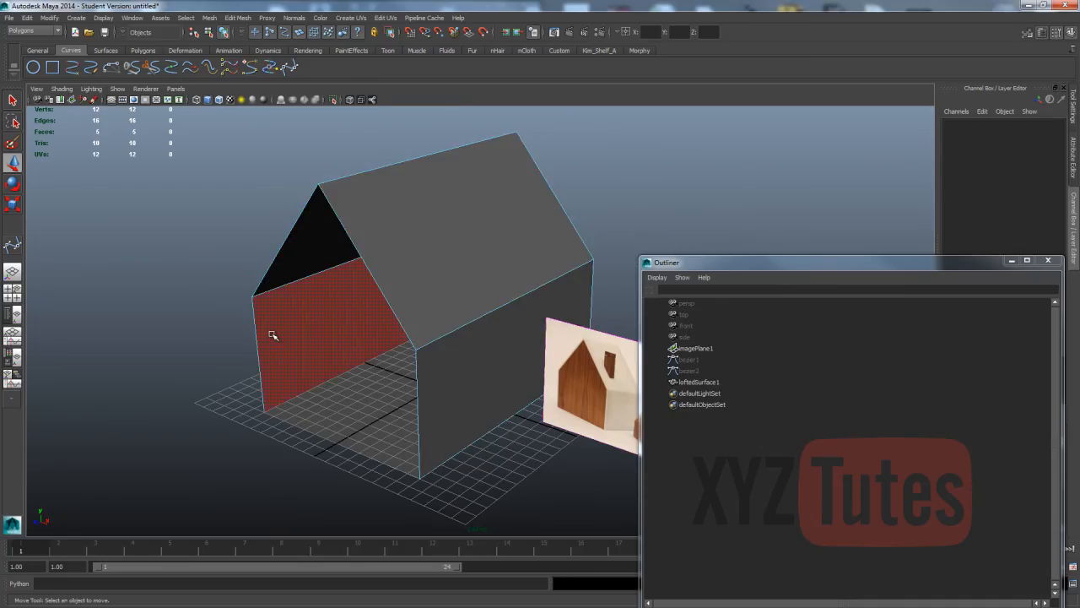
pyautogui.click(388, 333)
pyautogui.moveTo(390, 319); pyautogui.dragTo(214, 371)
pyautogui.hotkey('ctrl', 'z')
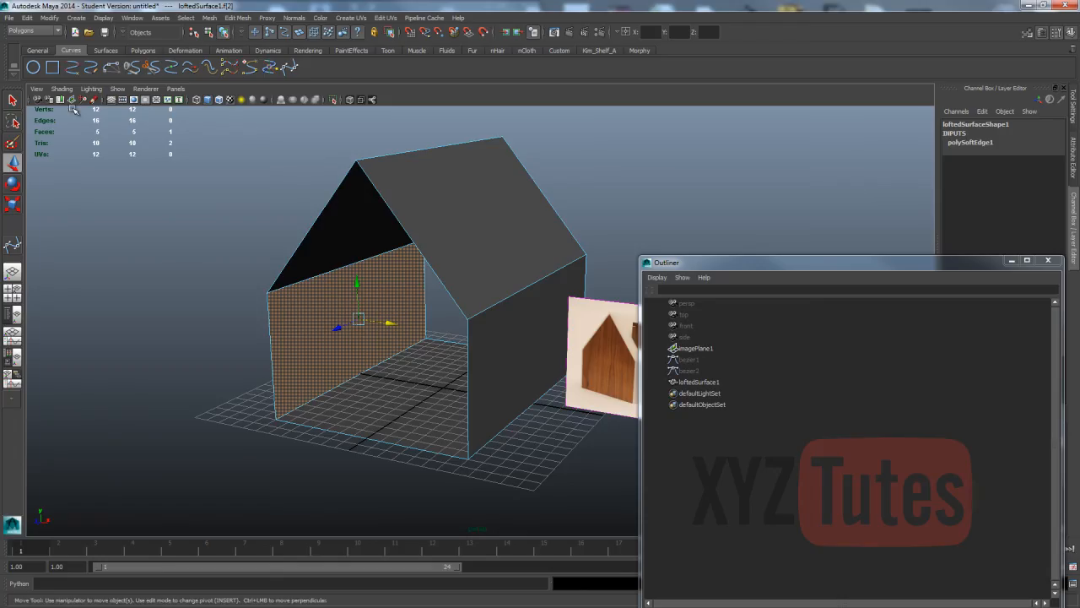
# - Locate the Poly Count heads-up display option and check the count of vertices selected along one side wall's base
pyautogui.click(102, 17)
pyautogui.moveTo(118, 45)
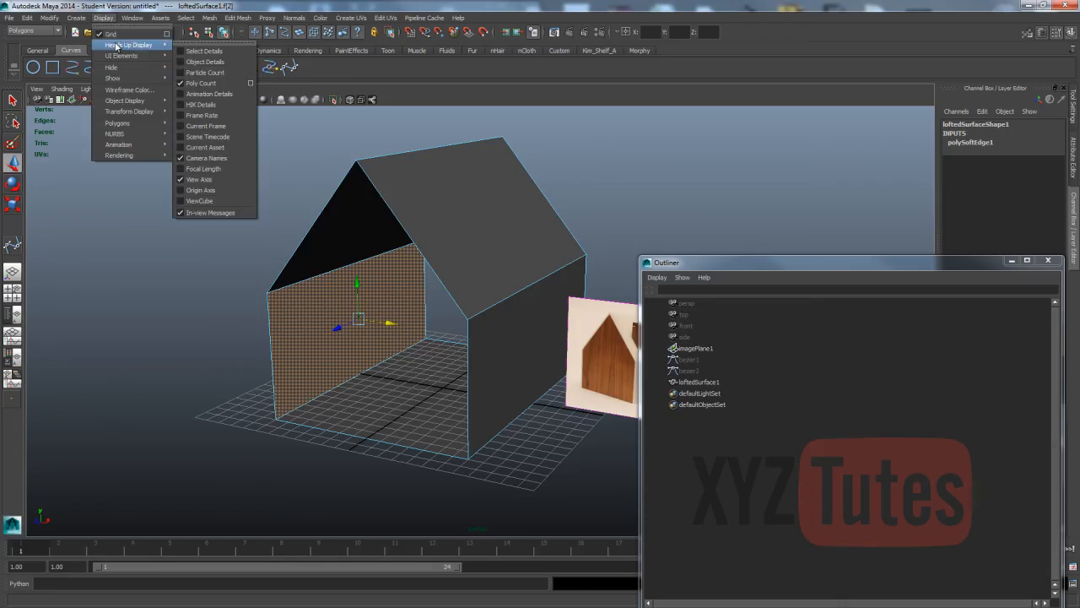
pyautogui.click(191, 83)
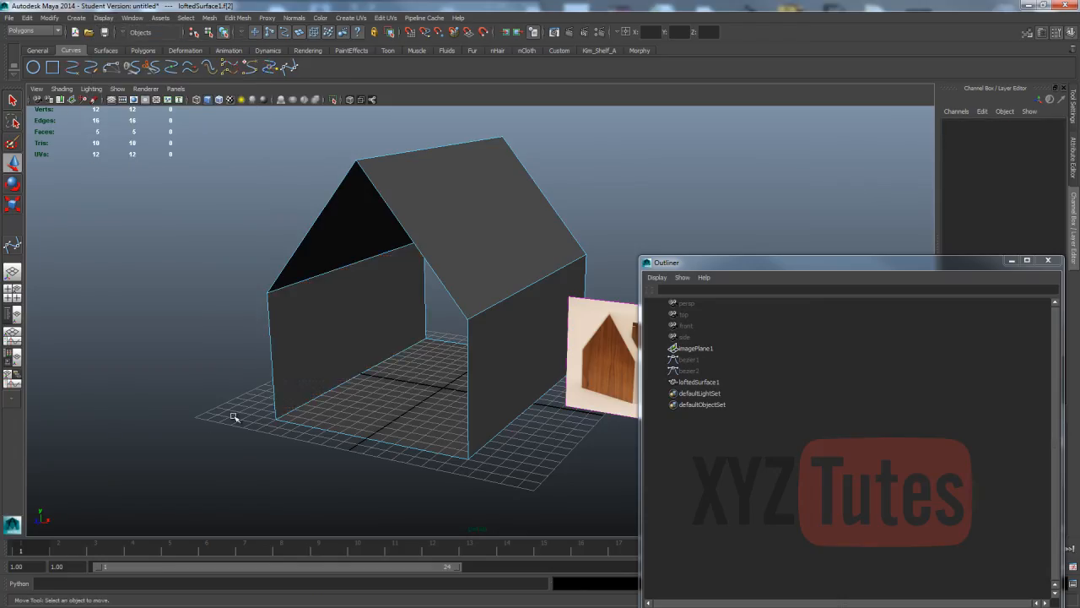
pyautogui.moveTo(433, 343); pyautogui.dragTo(371, 340, button='right')
pyautogui.moveTo(427, 330); pyautogui.dragTo(187, 456)
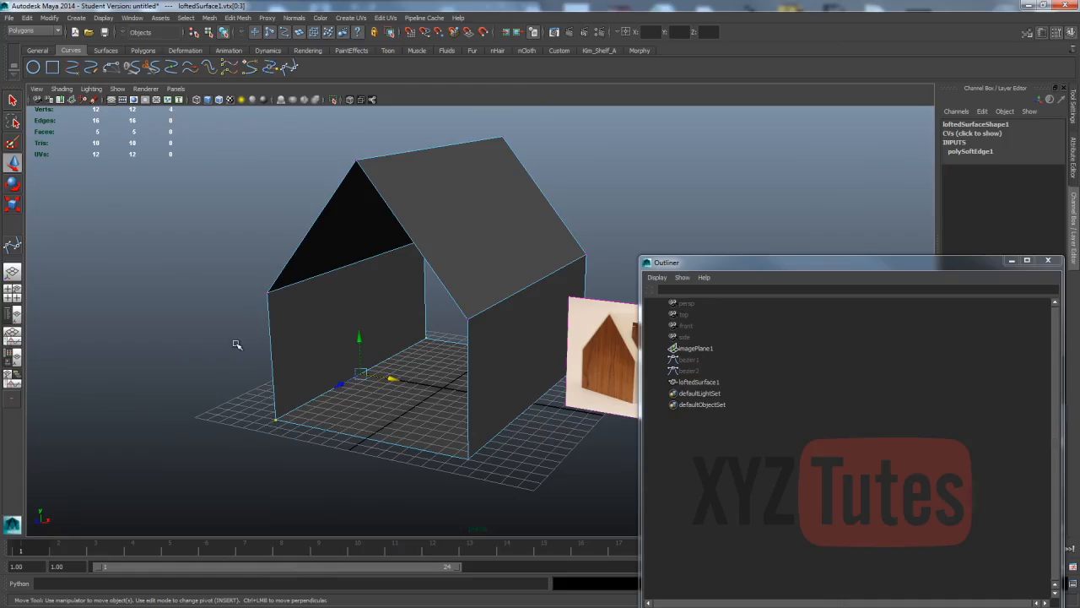
# - Merge the lofted house body's coincident vertices with the merge options reset to their defaults and a threshold of 0.0100
pyautogui.press('F8')
pyautogui.click(406, 212)
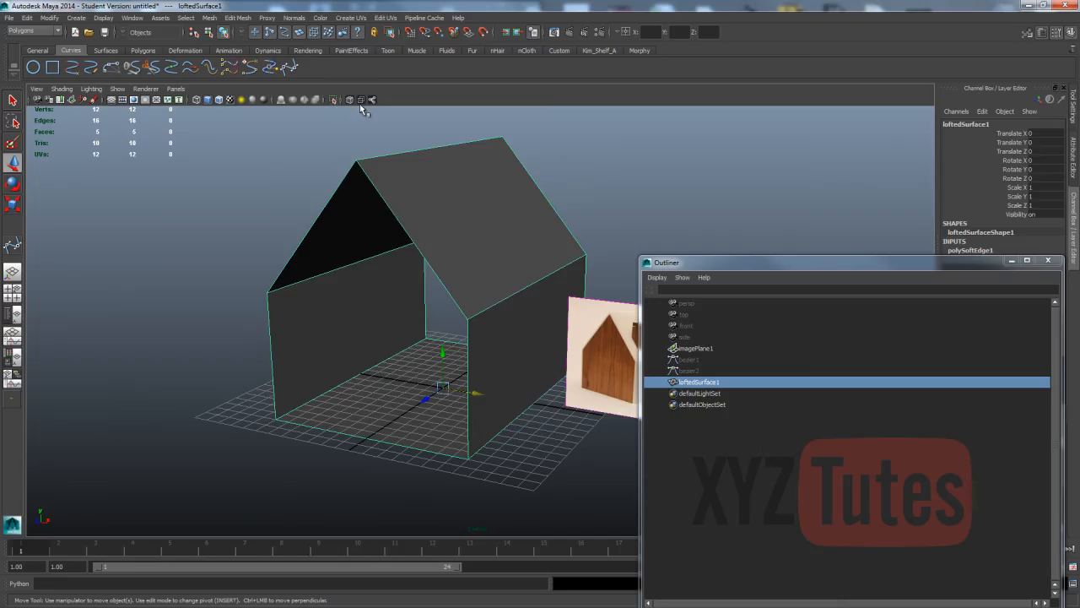
pyautogui.click(209, 18)
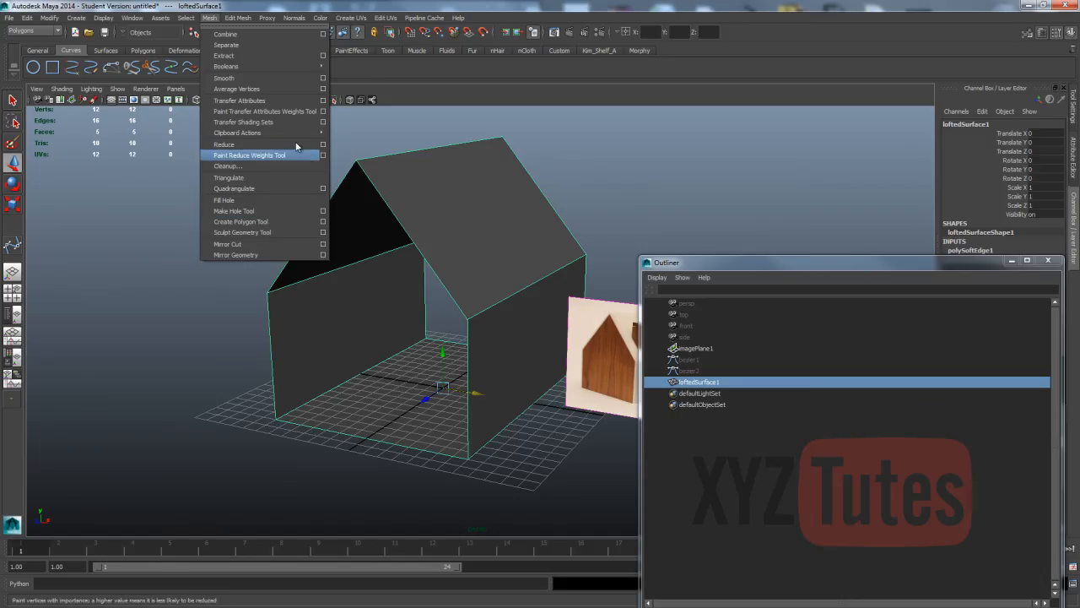
pyautogui.click(237, 18)
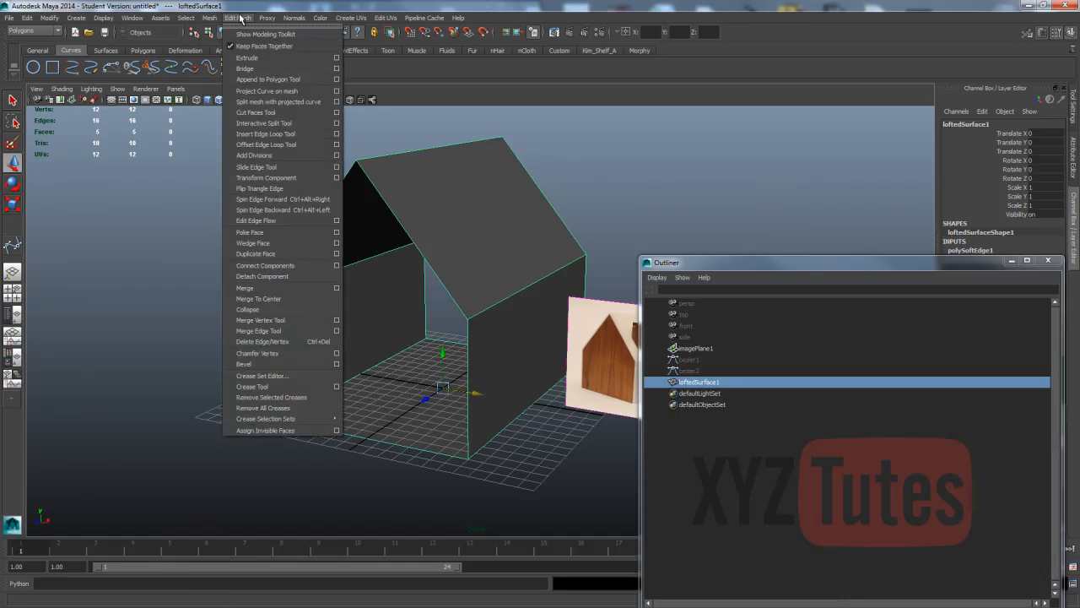
pyautogui.click(337, 288)
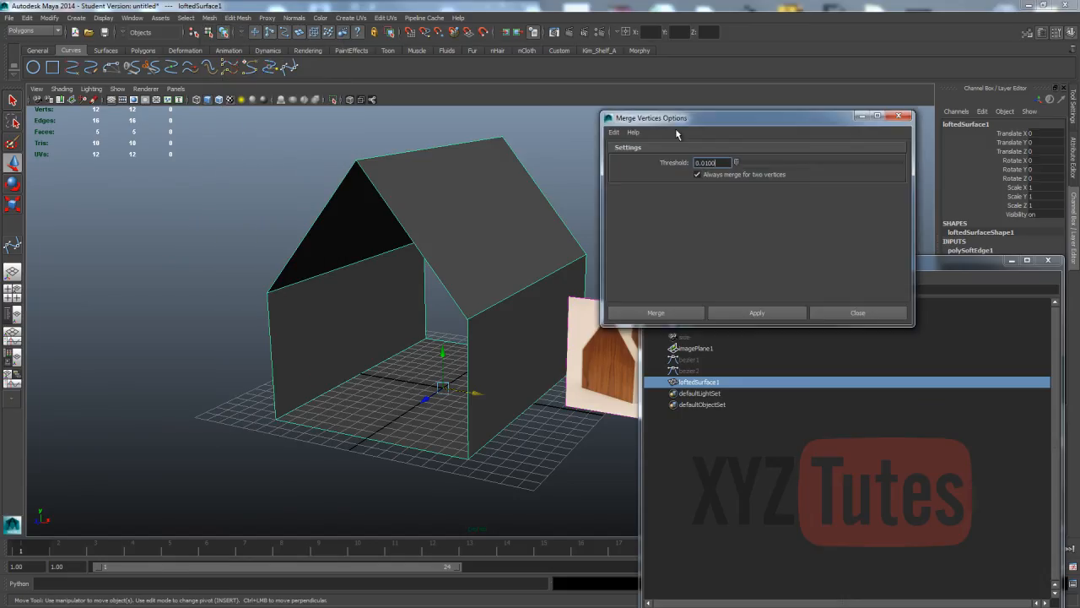
pyautogui.click(616, 132)
pyautogui.click(629, 158)
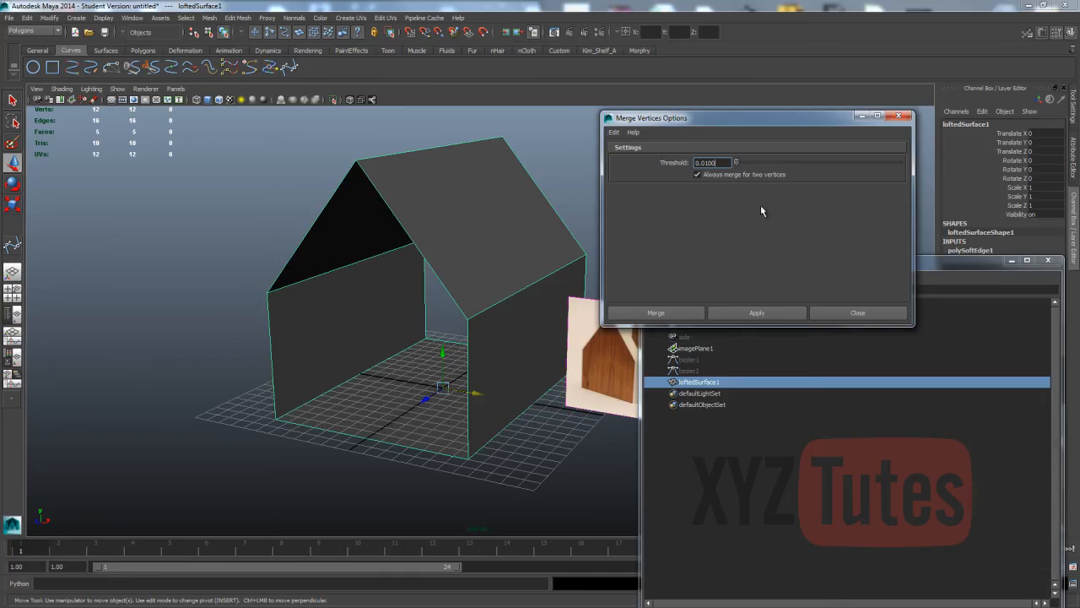
pyautogui.click(738, 312)
pyautogui.click(855, 311)
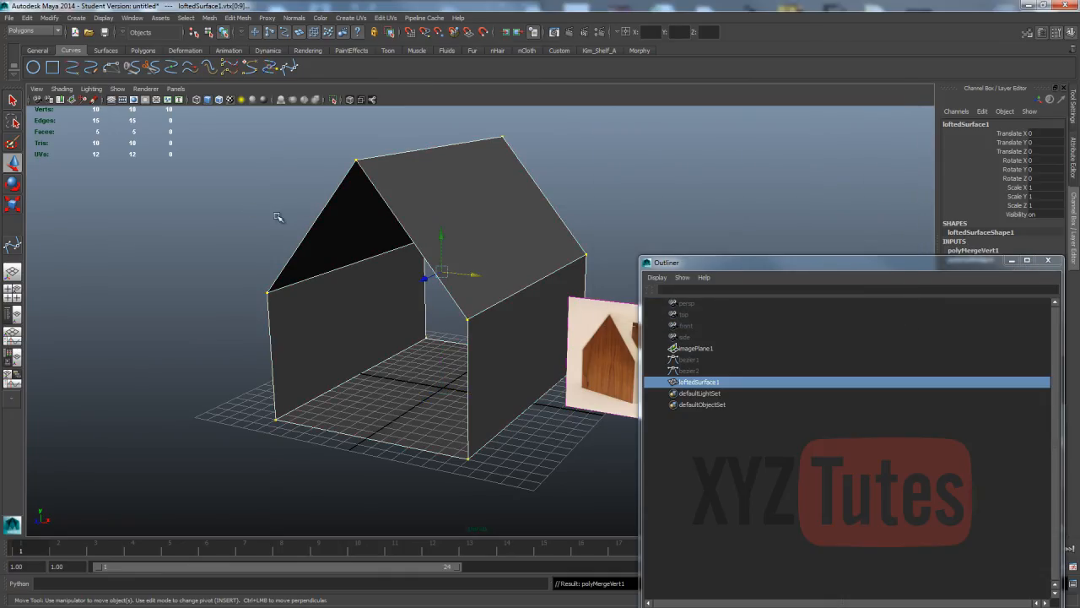
# - Try moving one side wall face to test the merged seams, and undo the move
pyautogui.click(253, 211)
pyautogui.moveTo(350, 291); pyautogui.dragTo(350, 316, button='right')
pyautogui.click(355, 319)
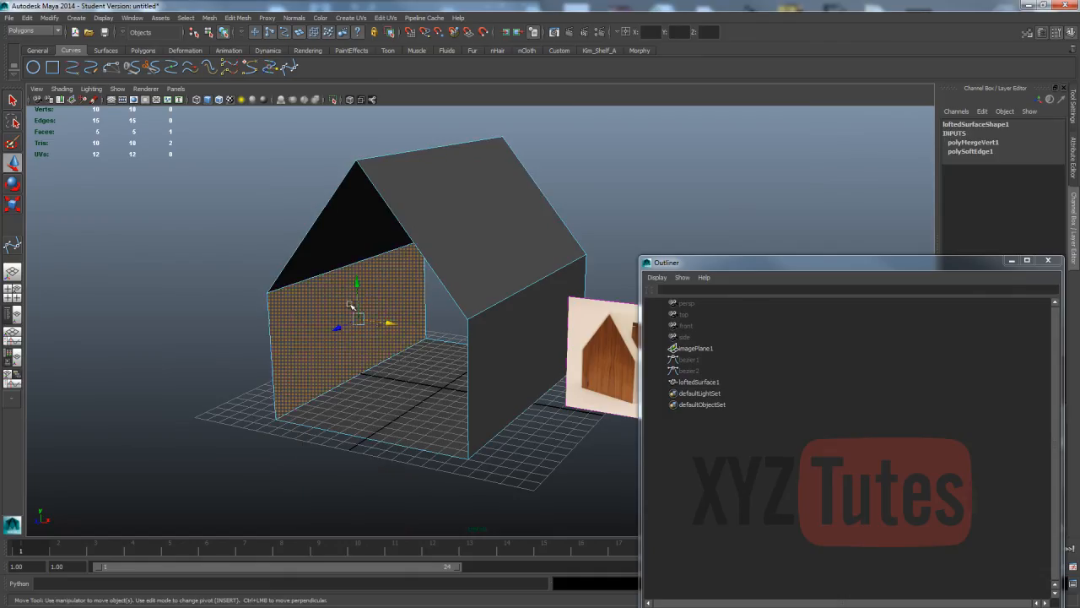
pyautogui.moveTo(358, 321); pyautogui.dragTo(287, 322)
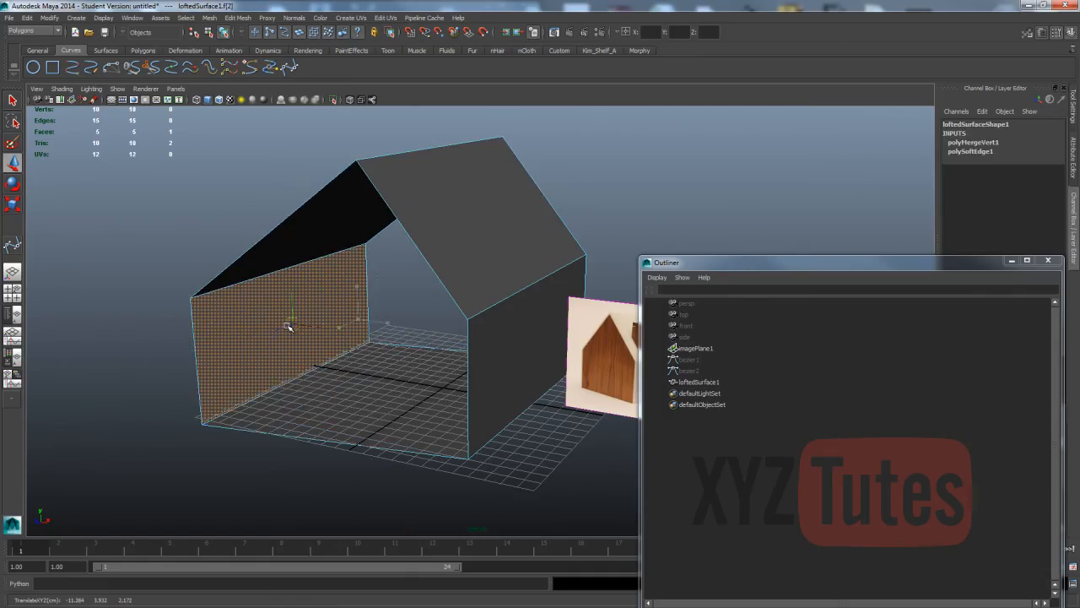
pyautogui.hotkey('ctrl', 'z')
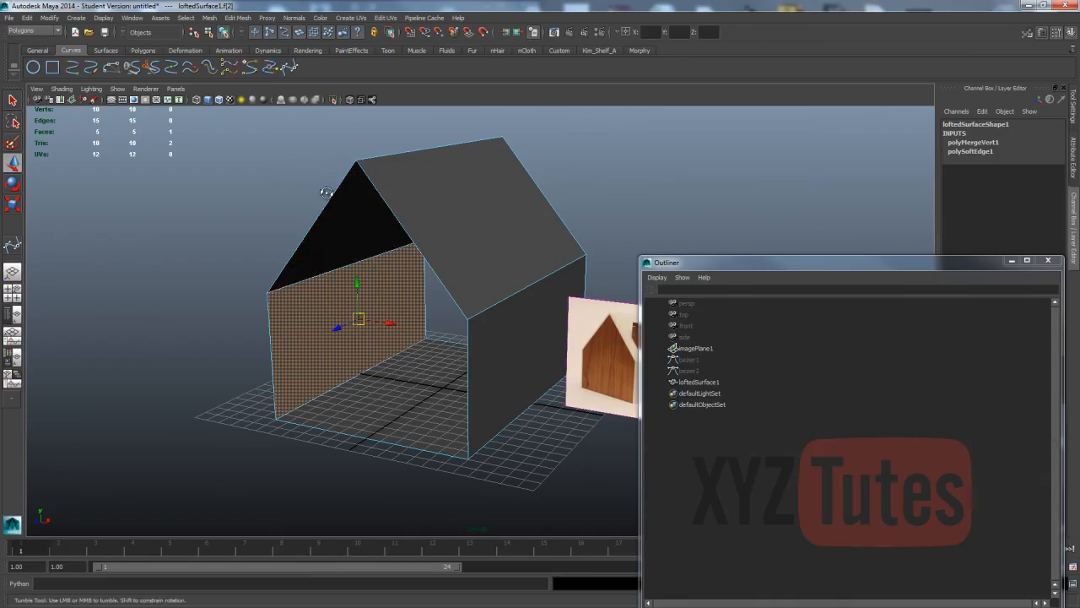
# - Select the border edge loops around both open ends of the house and cap them with Fill Hole
pyautogui.keyDown('alt'); pyautogui.moveTo(329, 193); pyautogui.dragTo(386, 205); pyautogui.keyUp('alt')
pyautogui.moveTo(384, 204); pyautogui.dragTo(414, 190, button='right')
pyautogui.keyDown('alt'); pyautogui.moveTo(329, 242); pyautogui.dragTo(330, 212); pyautogui.keyUp('alt')
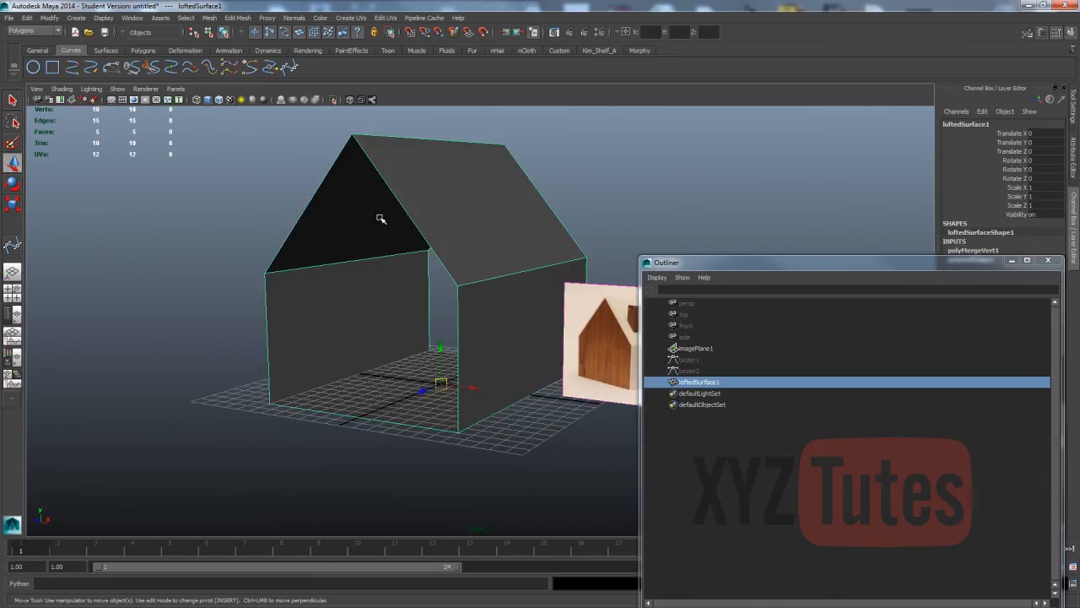
pyautogui.press('F10')
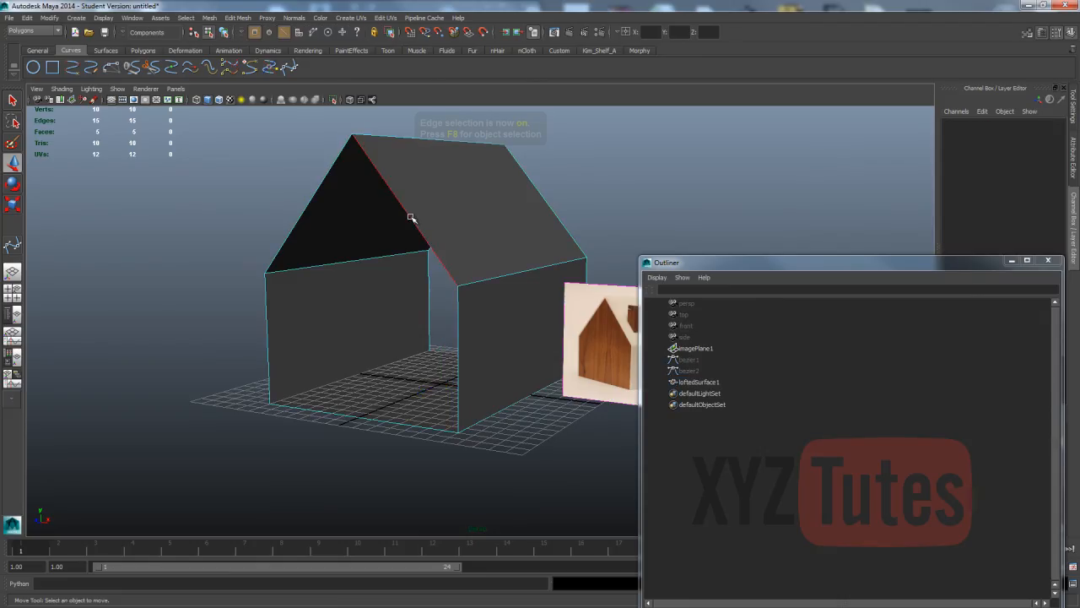
pyautogui.click(409, 213)
pyautogui.keyDown('alt'); pyautogui.moveTo(437, 270); pyautogui.dragTo(325, 287); pyautogui.keyUp('alt')
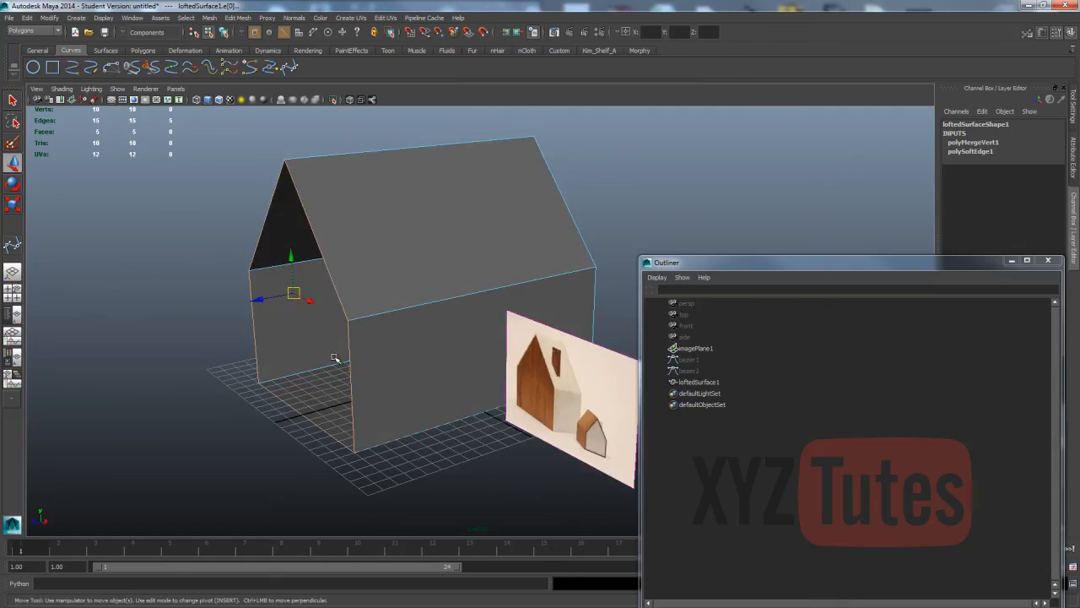
pyautogui.click(550, 172)
pyautogui.keyDown('alt'); pyautogui.moveTo(552, 169); pyautogui.dragTo(656, 176); pyautogui.keyUp('alt')
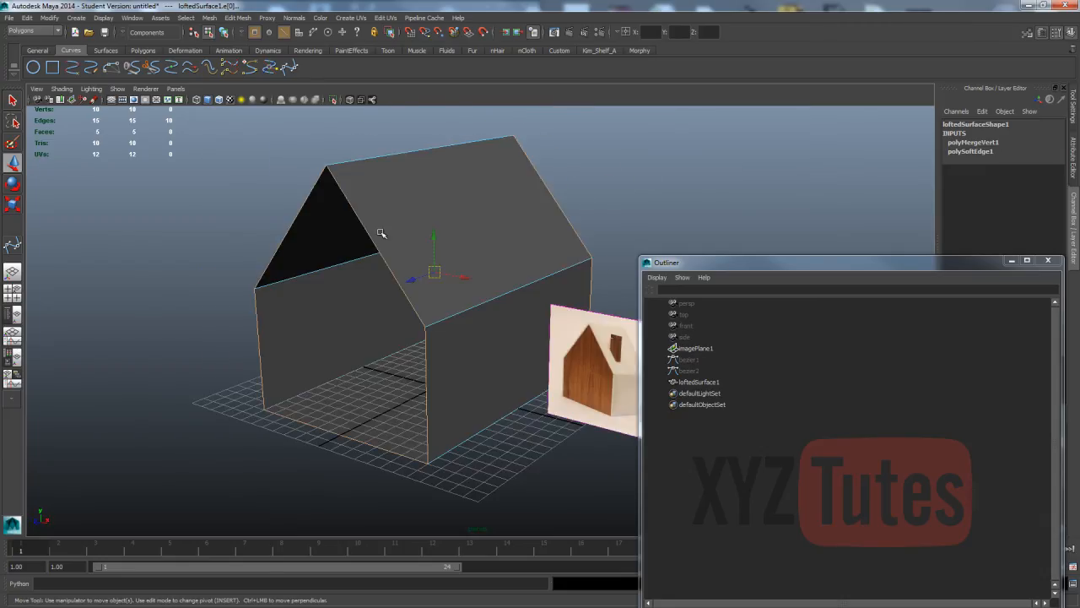
pyautogui.click(207, 18)
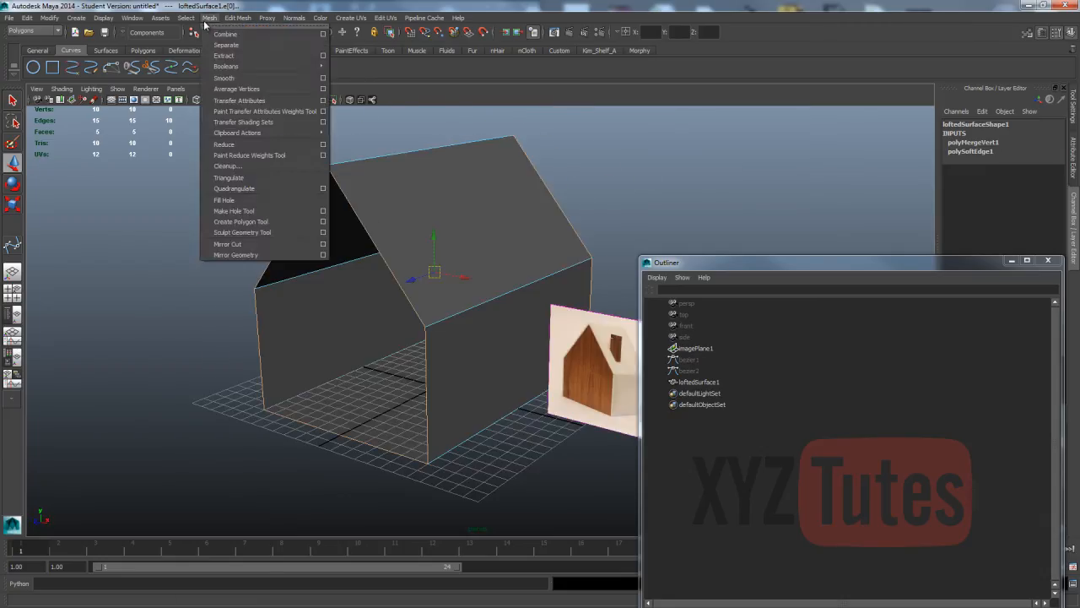
pyautogui.click(232, 201)
pyautogui.moveTo(84, 234)
pyautogui.keyDown('alt'); pyautogui.mouseDown()
pyautogui.moveTo(458, 210)
pyautogui.moveTo(273, 234)
pyautogui.moveTo(226, 222)
pyautogui.moveTo(88, 231)
pyautogui.mouseUp(); pyautogui.keyUp('alt')
pyautogui.keyDown('alt'); pyautogui.moveTo(220, 221); pyautogui.dragTo(227, 230); pyautogui.keyUp('alt')
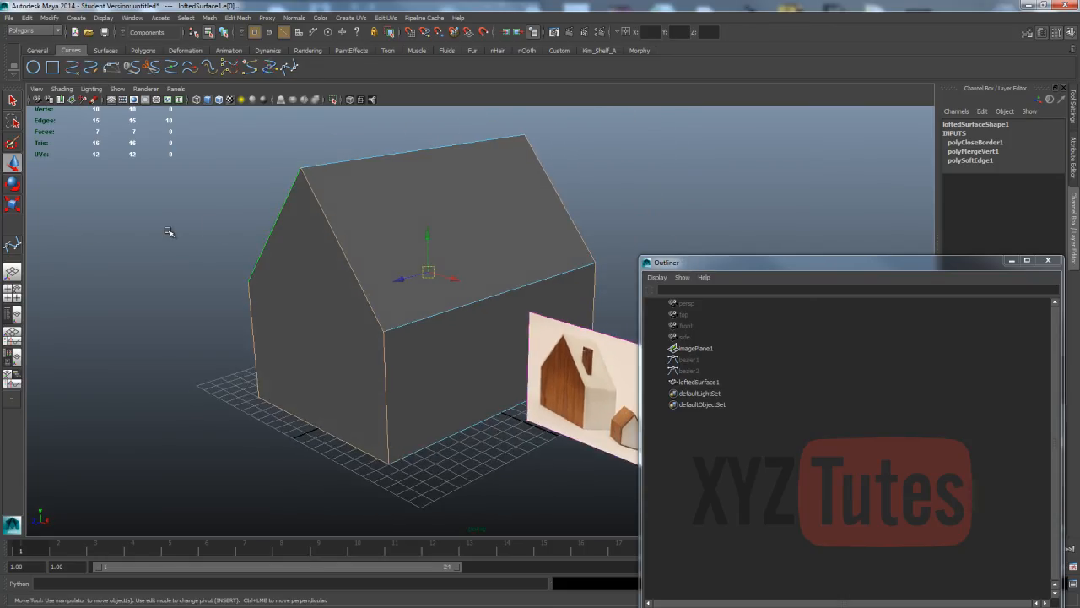
pyautogui.click(625, 168)
pyautogui.moveTo(301, 248); pyautogui.dragTo(301, 264, button='right')
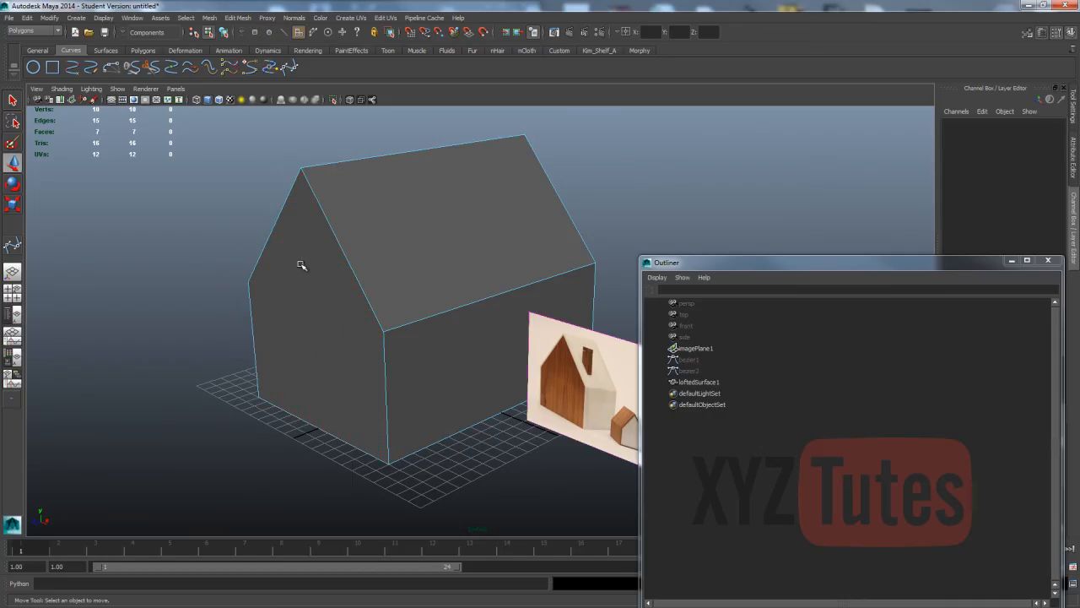
pyautogui.click(312, 256)
pyautogui.keyDown('alt'); pyautogui.moveTo(312, 256); pyautogui.dragTo(519, 238); pyautogui.keyUp('alt')
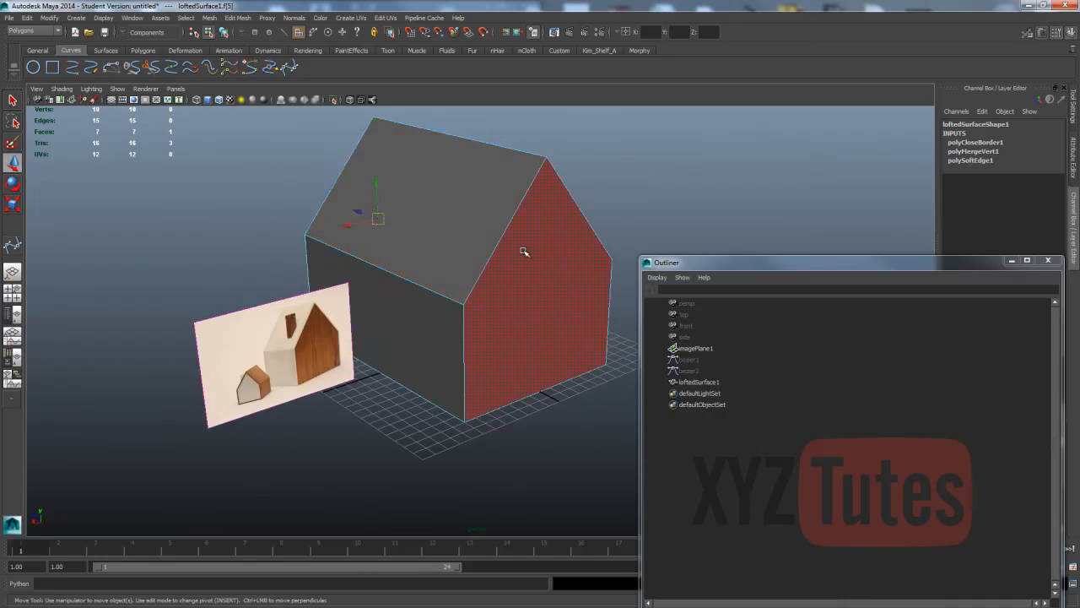
pyautogui.keyDown('shift'); pyautogui.click(526, 248); pyautogui.keyUp('shift')
pyautogui.keyDown('alt'); pyautogui.moveTo(166, 224); pyautogui.dragTo(368, 214); pyautogui.keyUp('alt')
# - Select the front and back gable end faces and extract them from the house body
pyautogui.moveTo(361, 227); pyautogui.dragTo(361, 255, button='right')
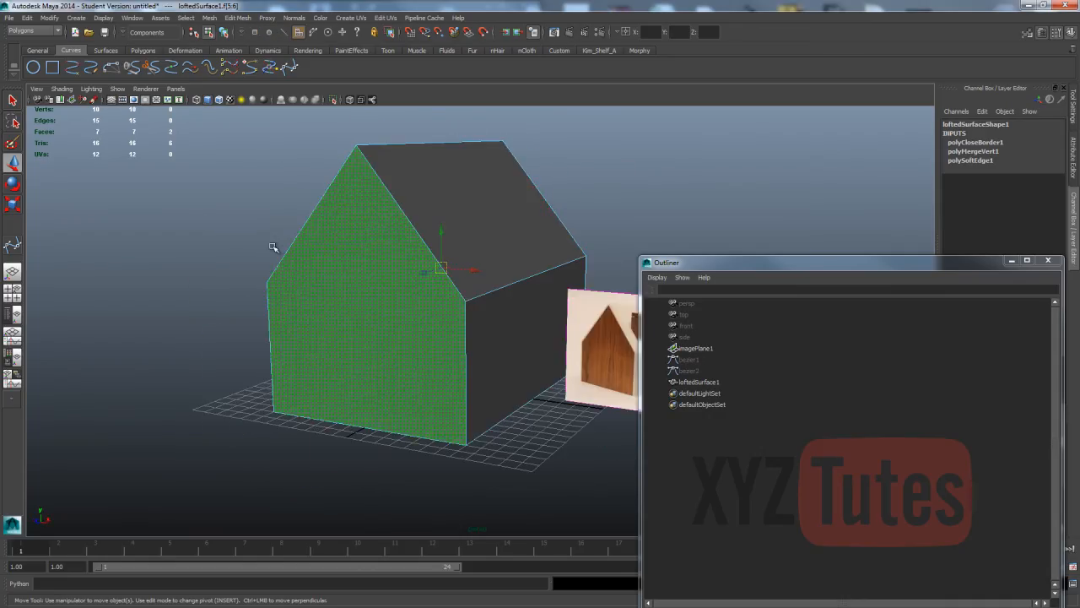
pyautogui.click(273, 245)
pyautogui.click(320, 251)
pyautogui.keyDown('alt'); pyautogui.moveTo(422, 251); pyautogui.dragTo(314, 250); pyautogui.keyUp('alt')
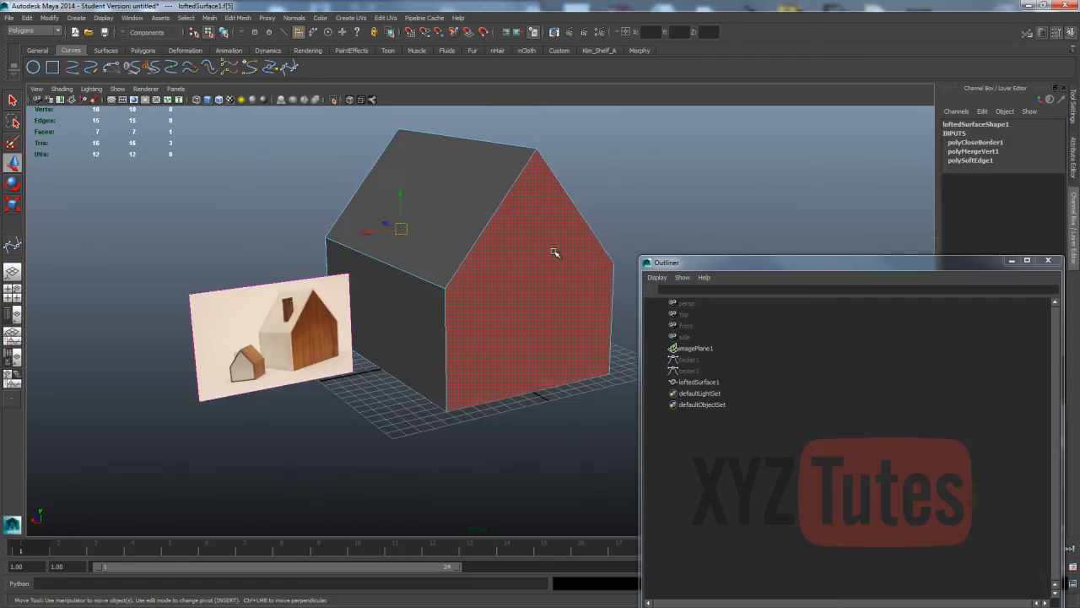
pyautogui.keyDown('shift'); pyautogui.click(555, 250); pyautogui.keyUp('shift')
pyautogui.click(211, 19)
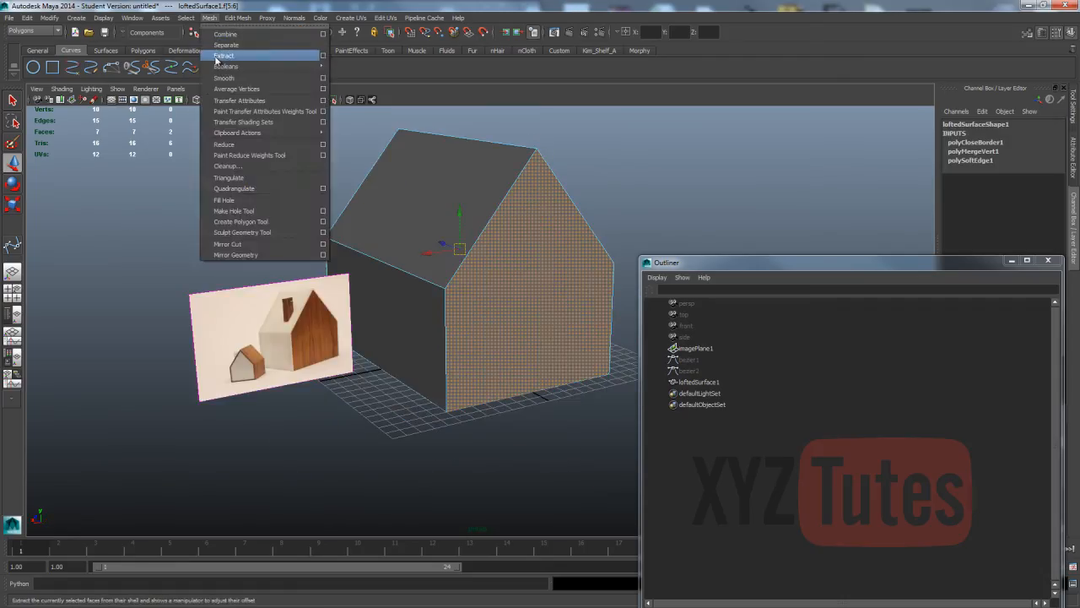
pyautogui.click(244, 52)
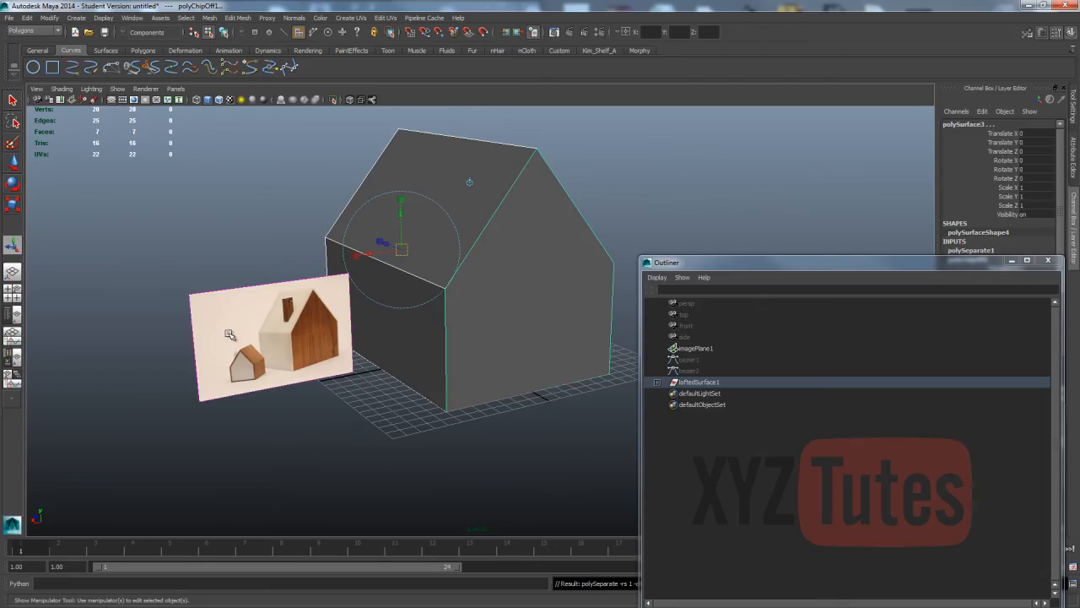
pyautogui.press('q')
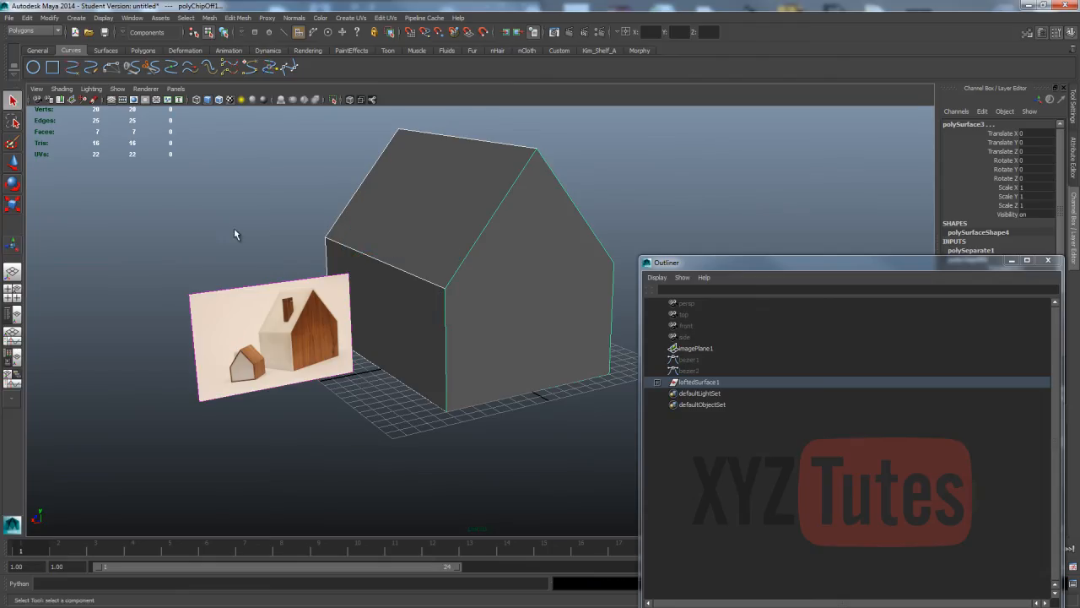
# - Identify the separated pieces under loftedSurface1 and combine the two end faces, polySurface2 and polySurface3, into one mesh
pyautogui.click(657, 381)
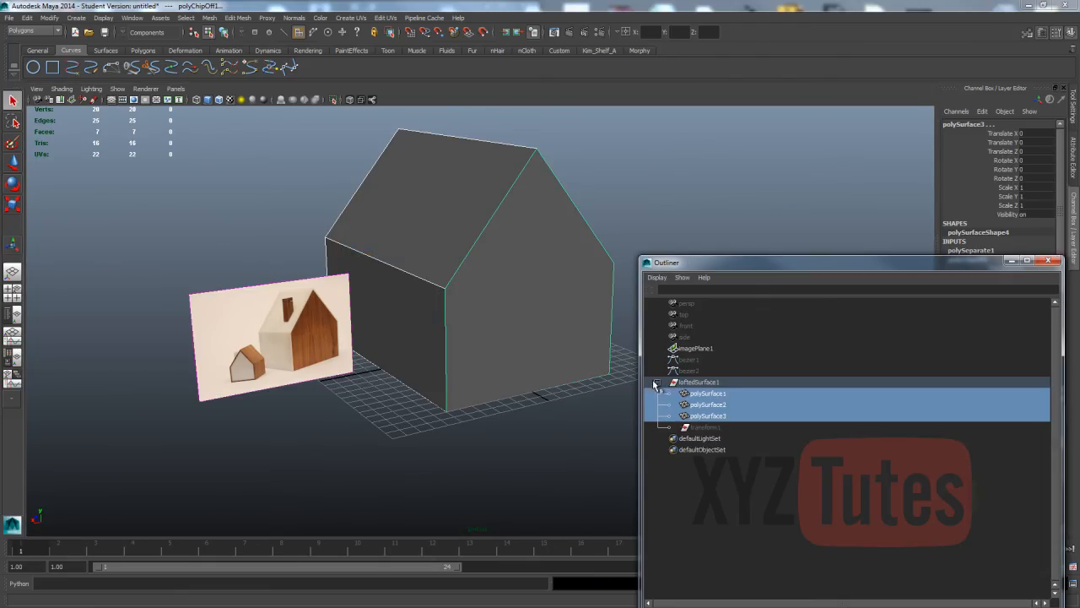
pyautogui.click(698, 394)
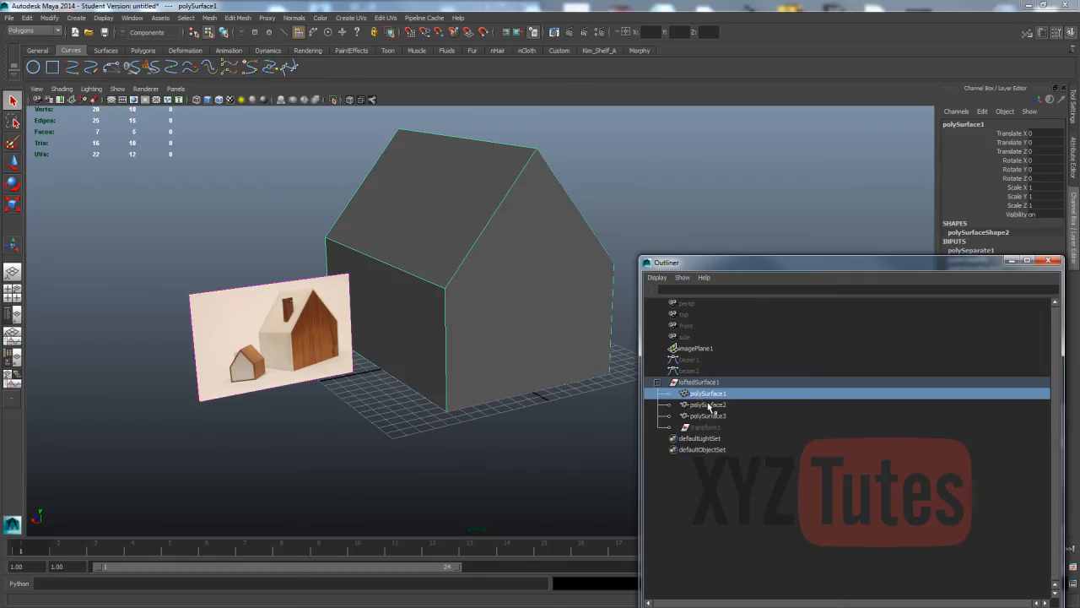
pyautogui.click(709, 406)
pyautogui.click(708, 417)
pyautogui.click(711, 407)
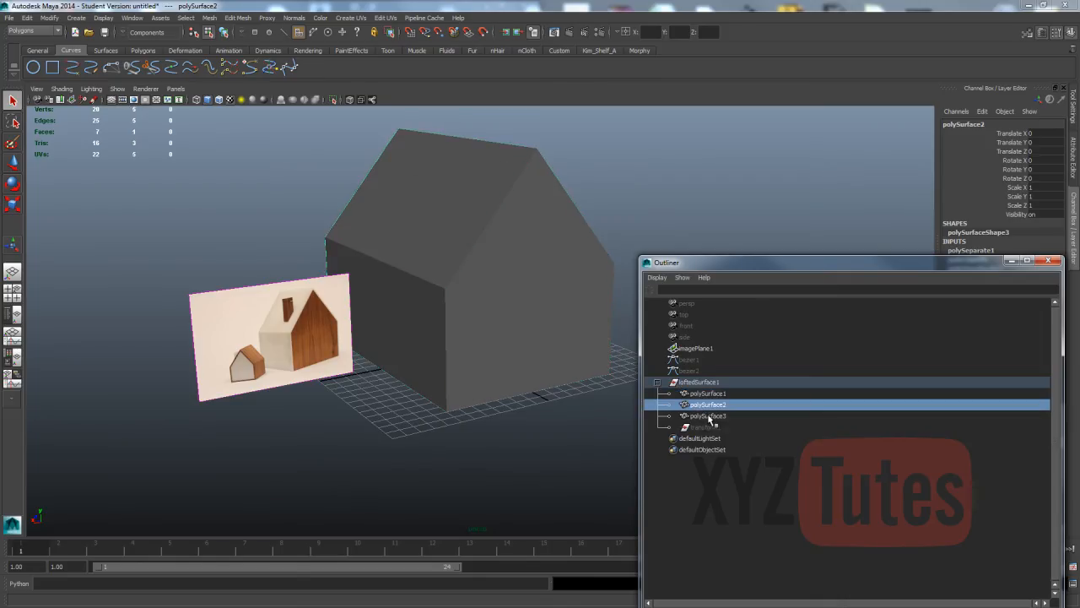
pyautogui.click(709, 417)
pyautogui.click(713, 406)
pyautogui.keyDown('ctrl'); pyautogui.click(709, 417); pyautogui.keyUp('ctrl')
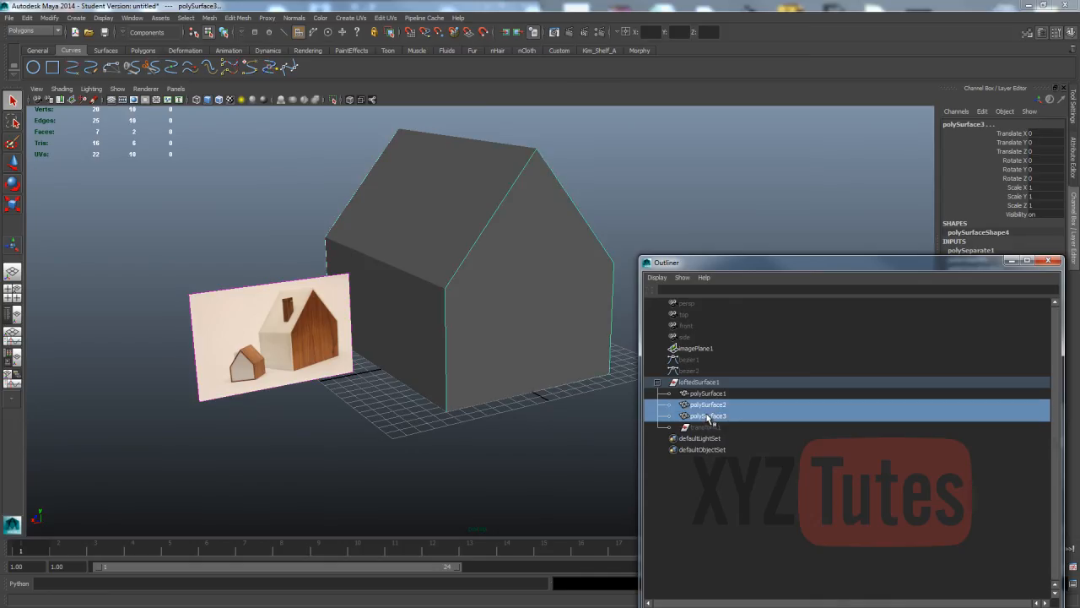
pyautogui.click(205, 17)
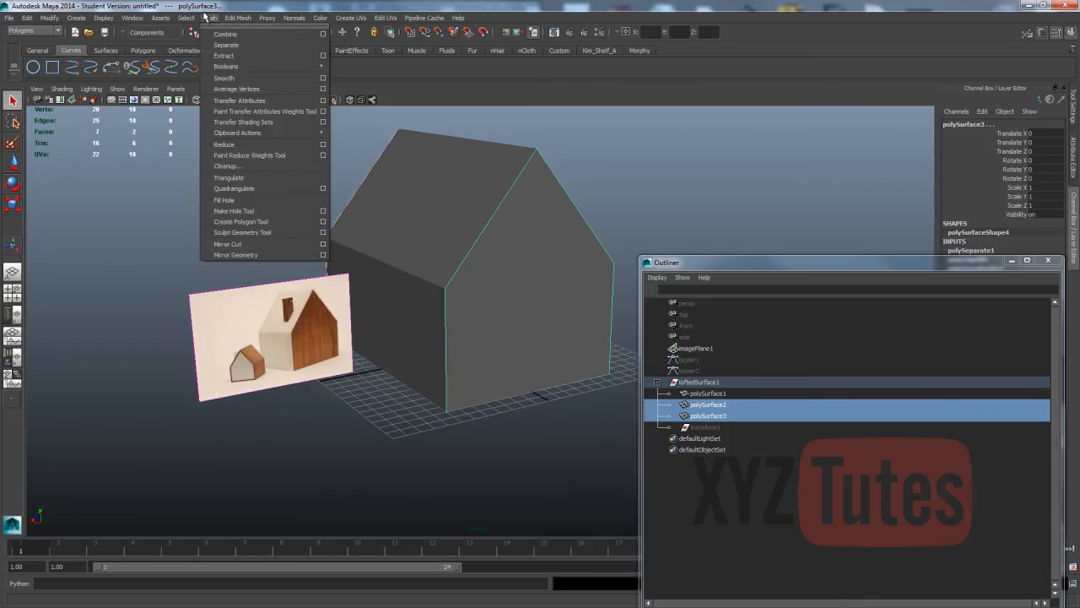
pyautogui.click(217, 35)
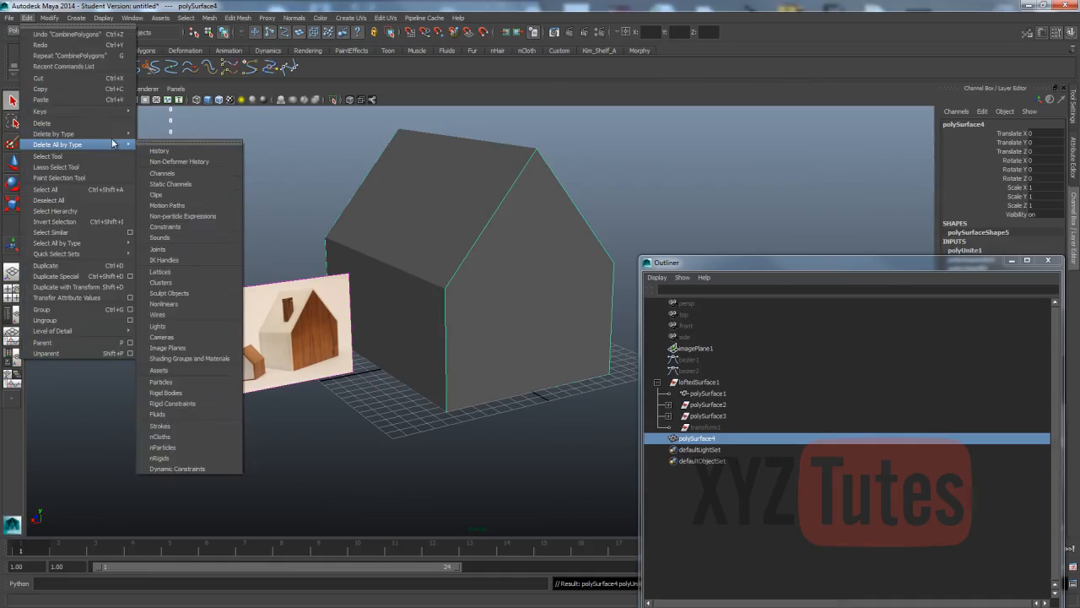
# - Delete the combined end faces' construction history and rename the object Wood
pyautogui.click(180, 138)
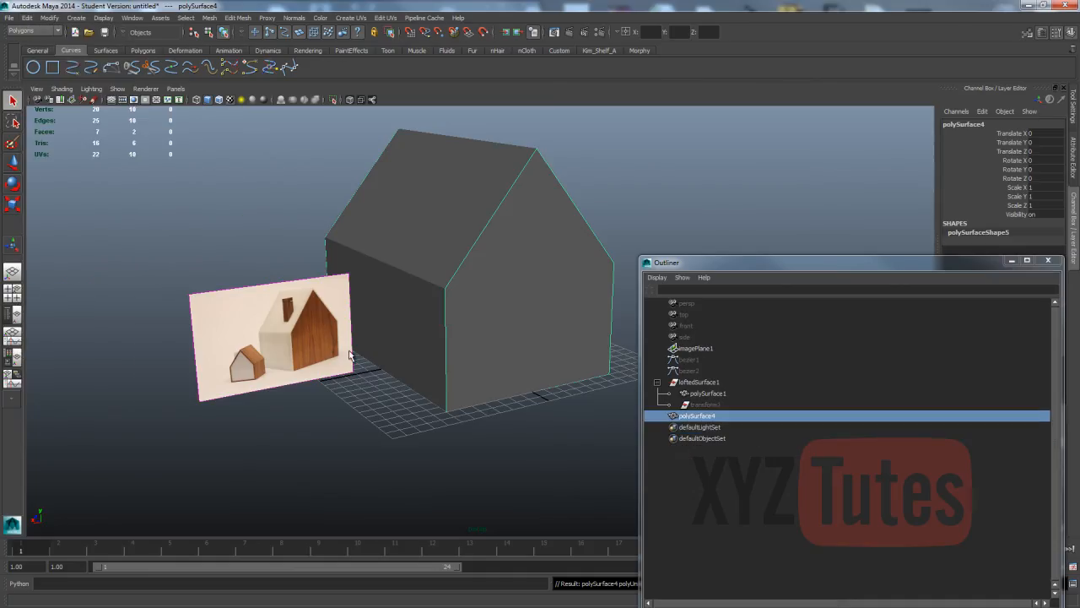
pyautogui.keyDown('alt'); pyautogui.moveTo(352, 357); pyautogui.dragTo(335, 271); pyautogui.keyUp('alt')
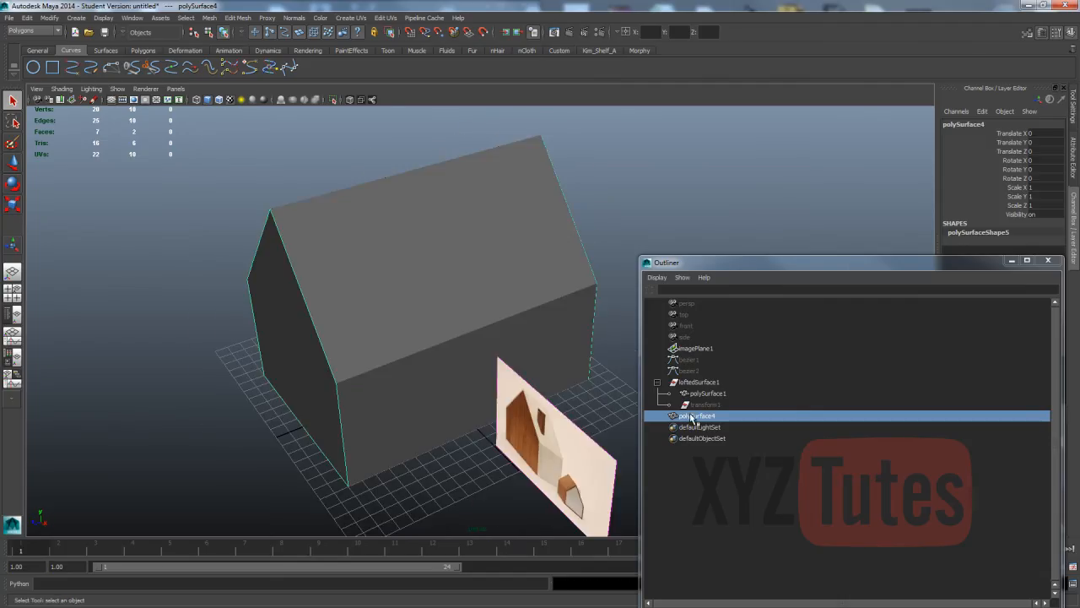
pyautogui.doubleClick(693, 415)
pyautogui.write('Wood')
pyautogui.press('Return')
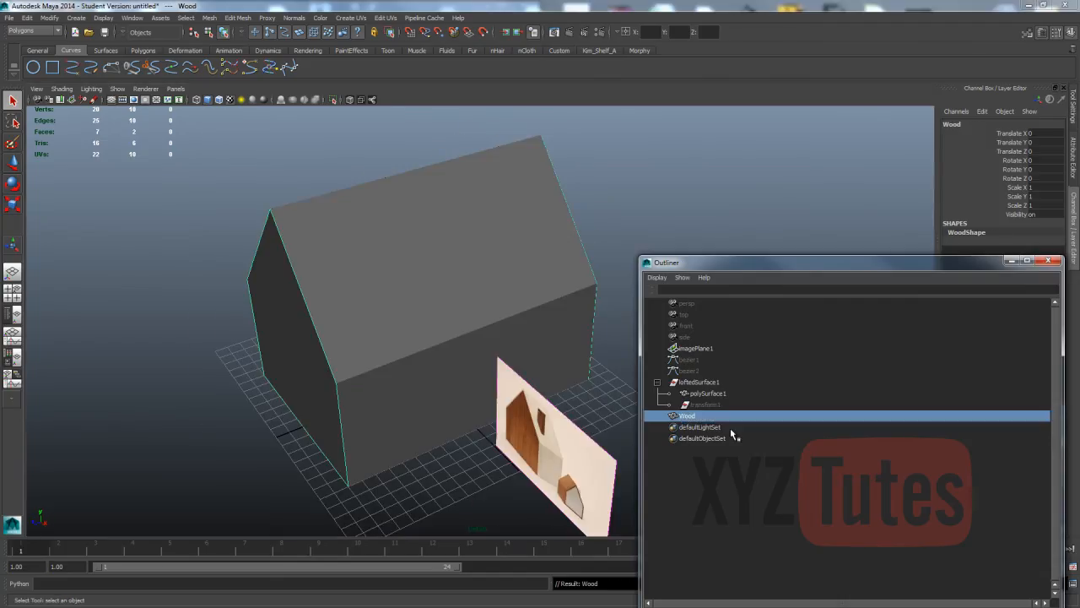
# - Delete the construction history of polySurface1, the remaining house shell, and rename it Perspex
pyautogui.click(728, 393)
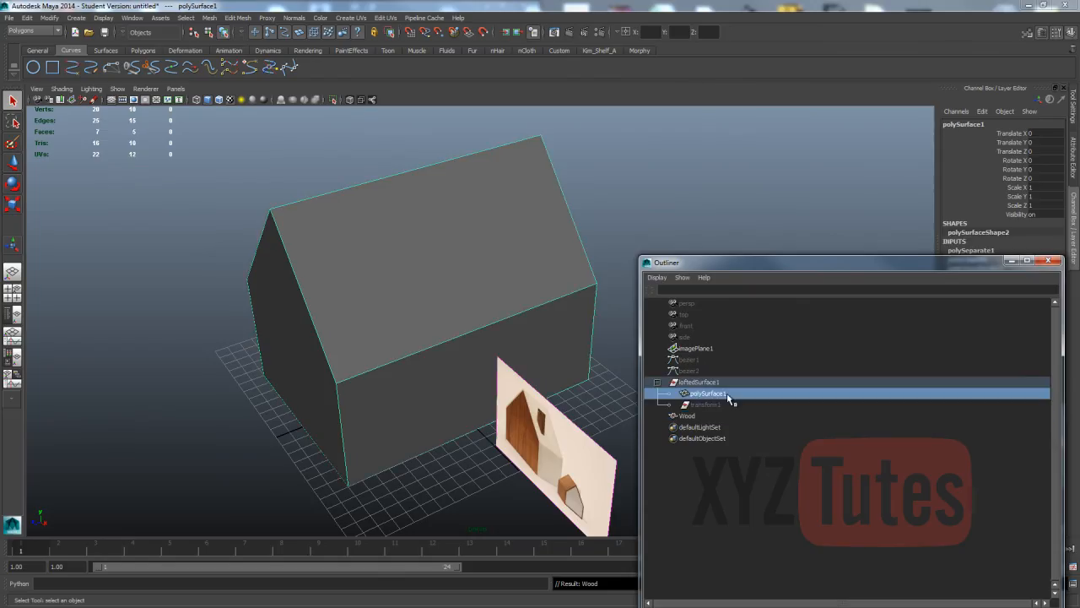
pyautogui.click(27, 17)
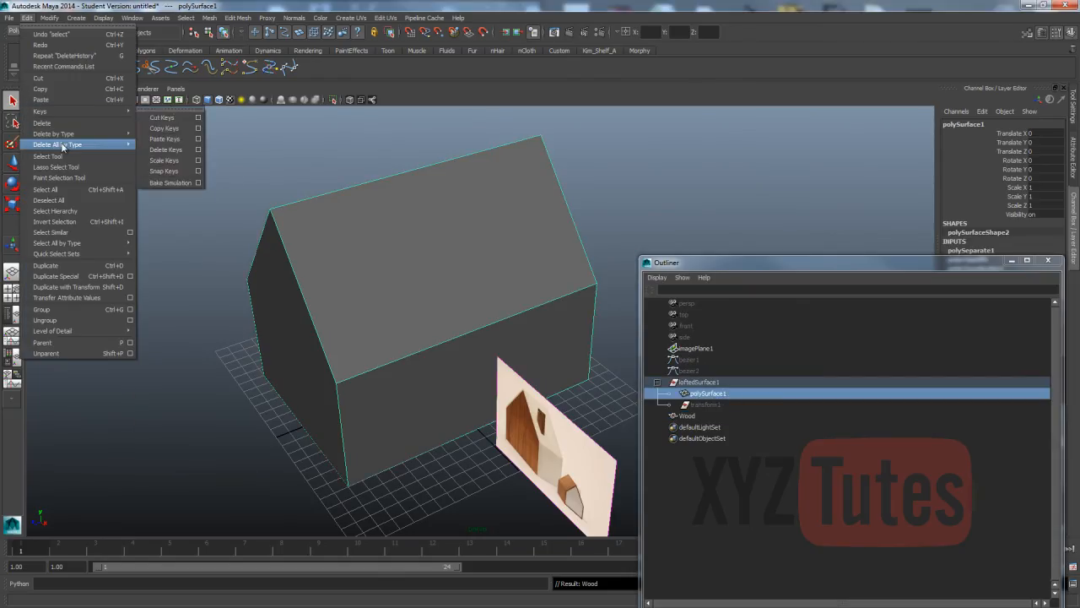
pyautogui.moveTo(75, 135)
pyautogui.click(168, 140)
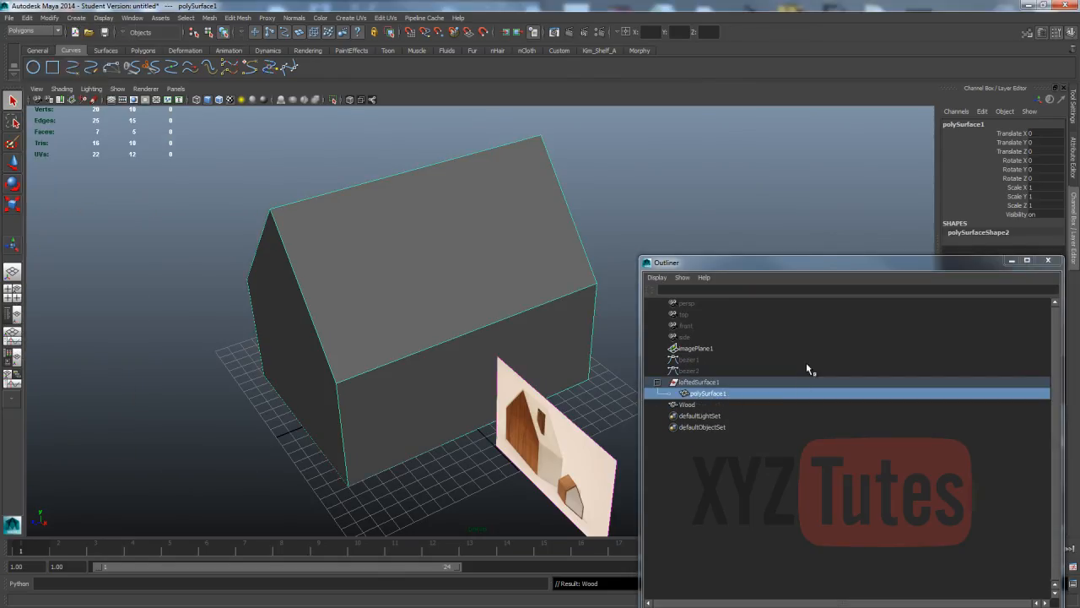
pyautogui.doubleClick(707, 393)
pyautogui.write('Per')
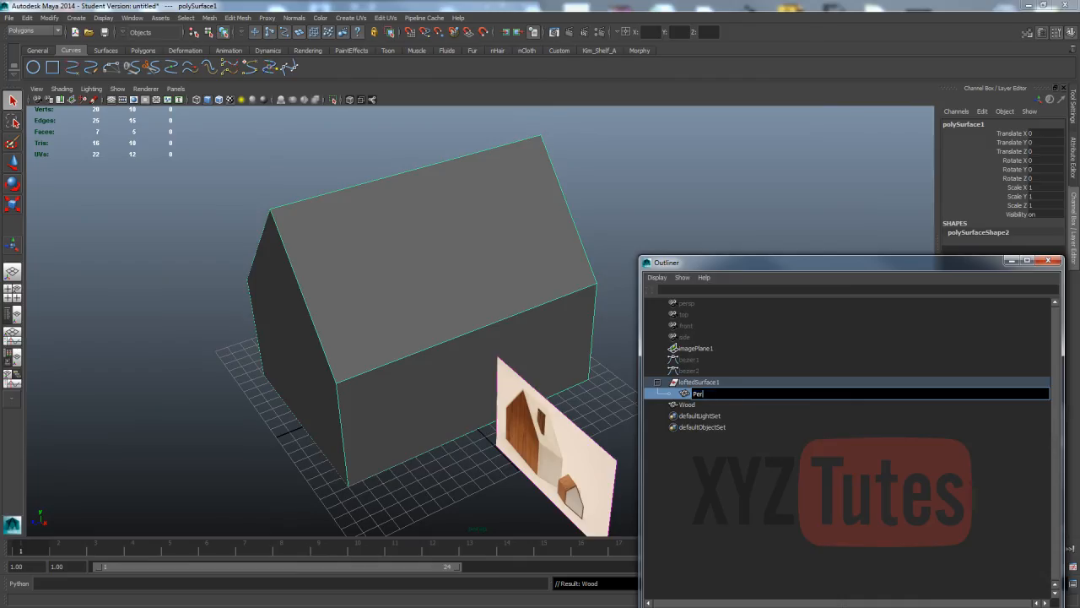
pyautogui.write('spex')
pyautogui.press('Return')
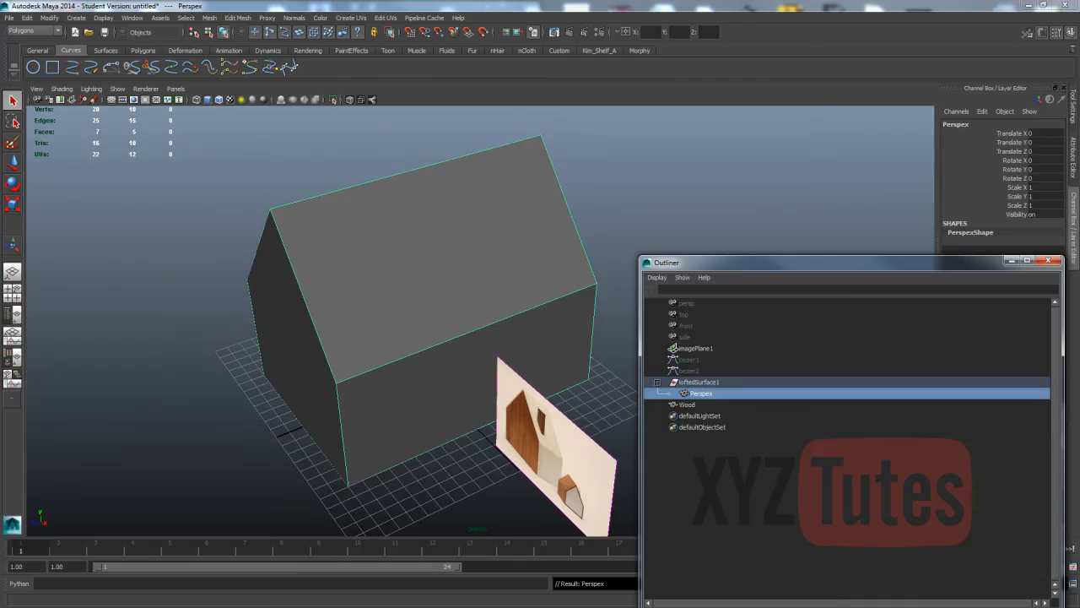
# - Rename the loftedSurface1 group as houseLarge
pyautogui.click(684, 405)
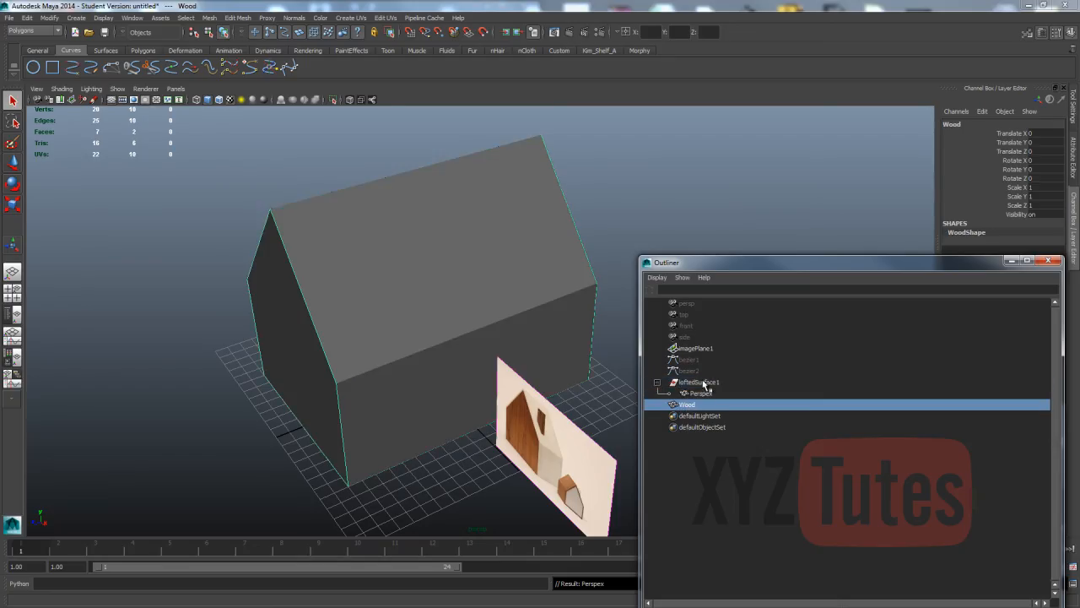
pyautogui.click(680, 382)
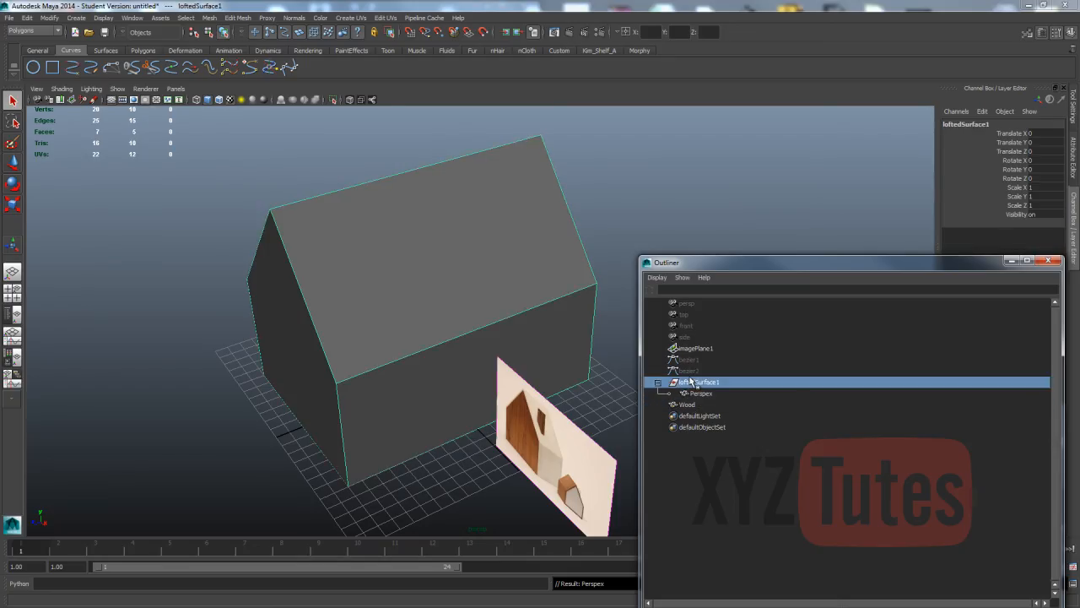
pyautogui.doubleClick(689, 383)
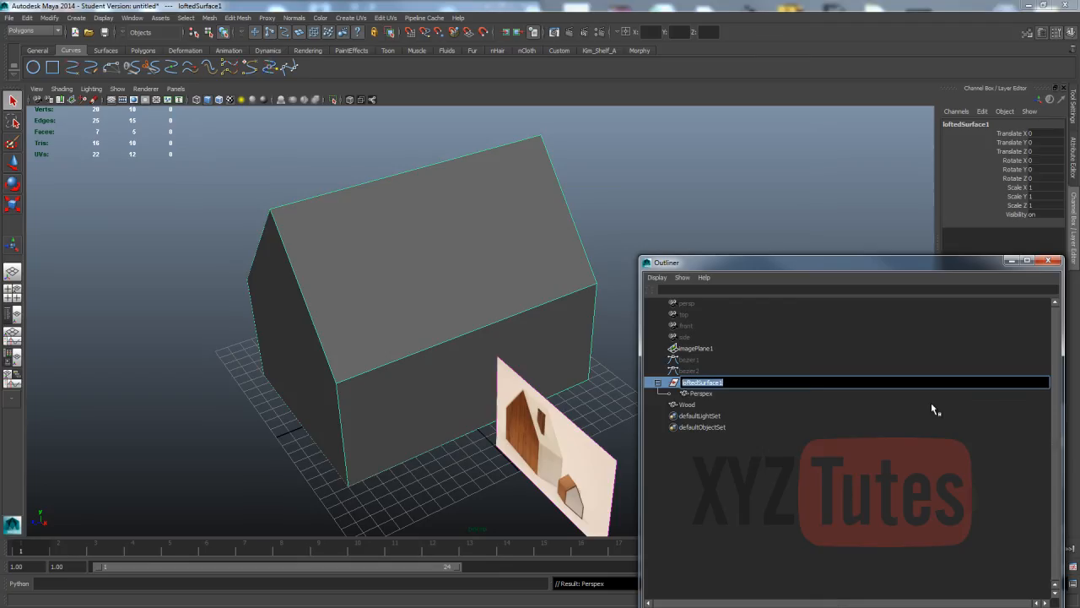
pyautogui.write('houseLarge')
pyautogui.press('Return')
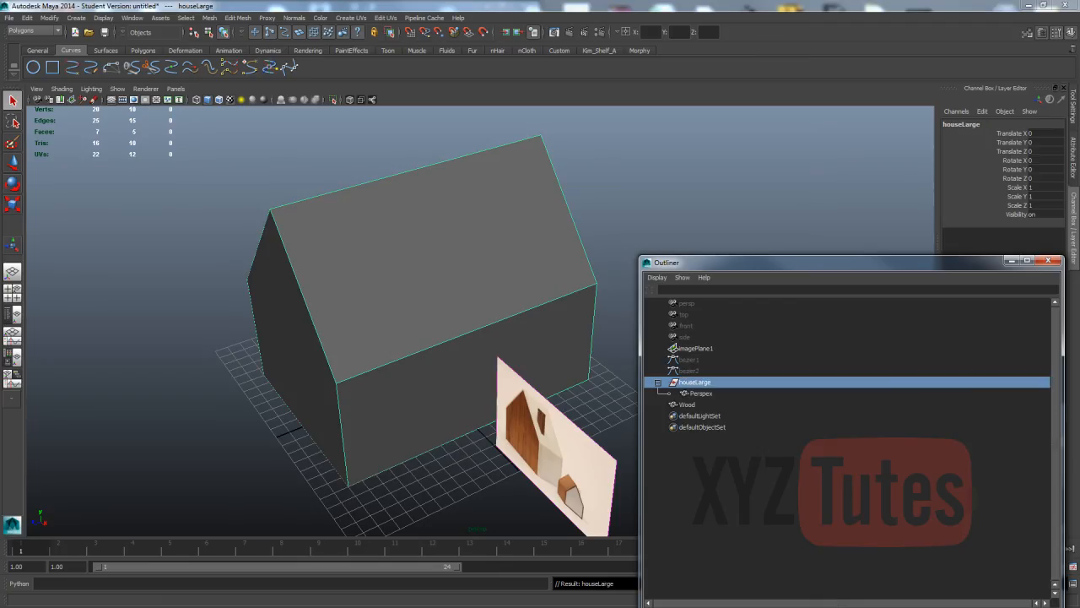
# - Try the Parent command to place Wood under houseLarge, and undo it
pyautogui.click(740, 404)
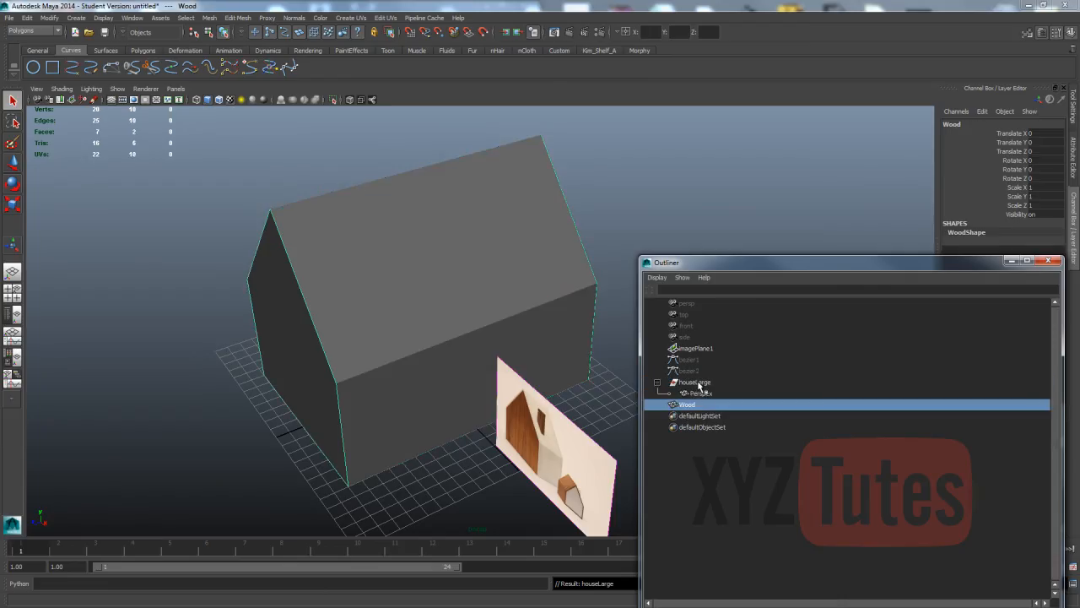
pyautogui.keyDown('ctrl'); pyautogui.click(694, 382); pyautogui.keyUp('ctrl')
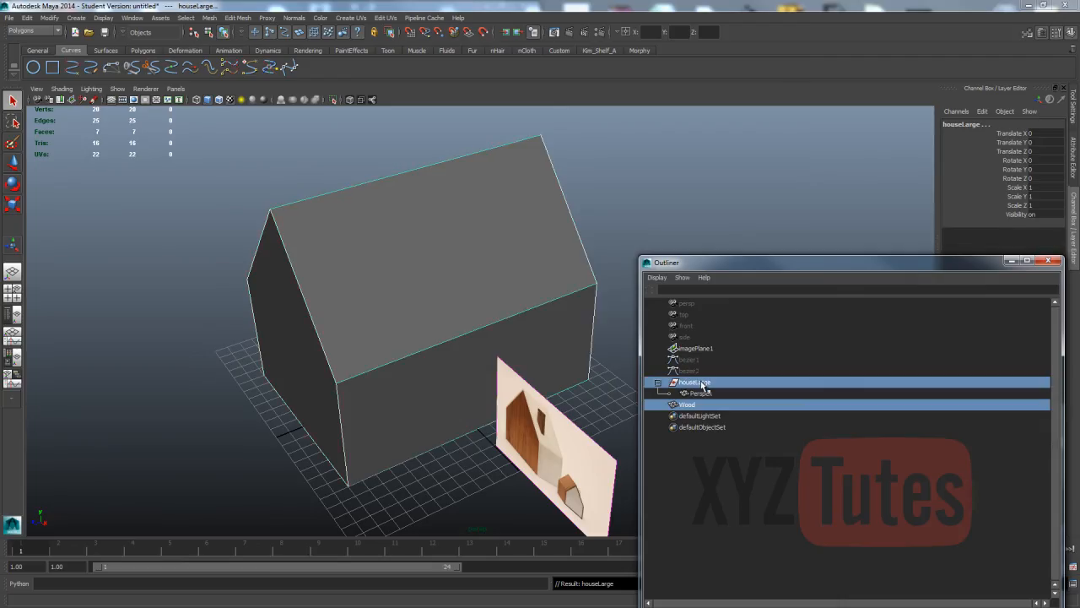
pyautogui.press('p')
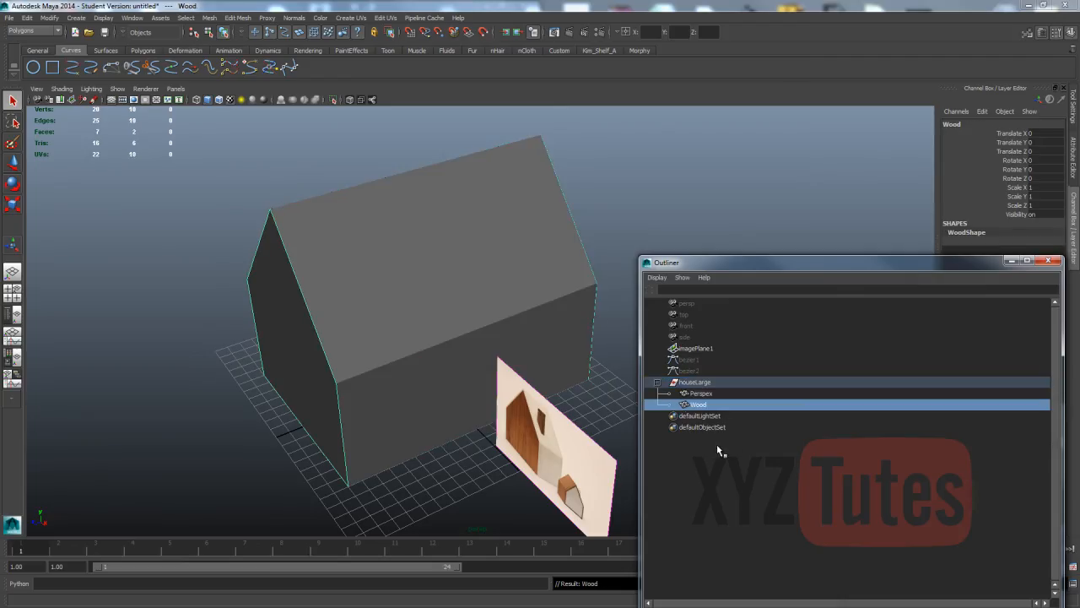
pyautogui.hotkey('ctrl', 'z')
pyautogui.click(710, 451)
# - Move Wood into the houseLarge group in the Outliner and check the hierarchy by selecting each part and the group
pyautogui.click(687, 405)
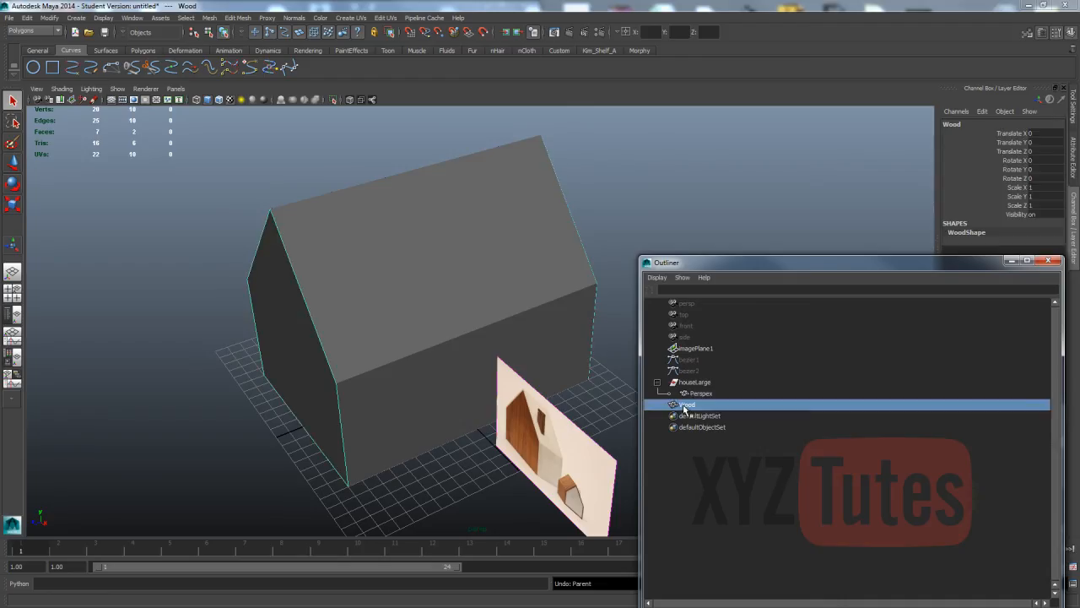
pyautogui.moveTo(684, 409); pyautogui.dragTo(697, 384, button='middle')
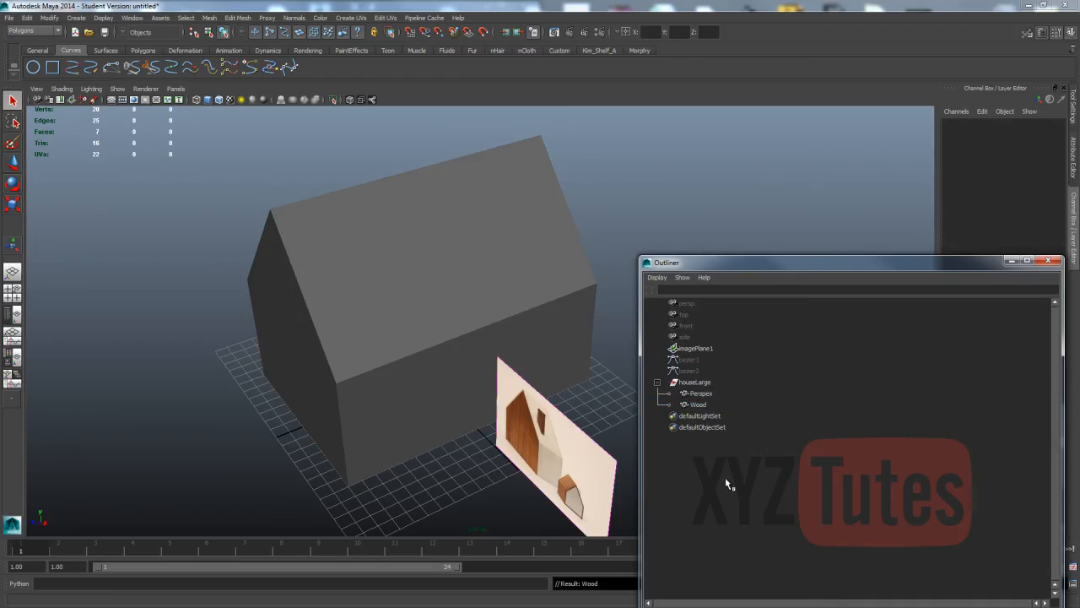
pyautogui.click(697, 405)
pyautogui.click(702, 393)
pyautogui.click(695, 383)
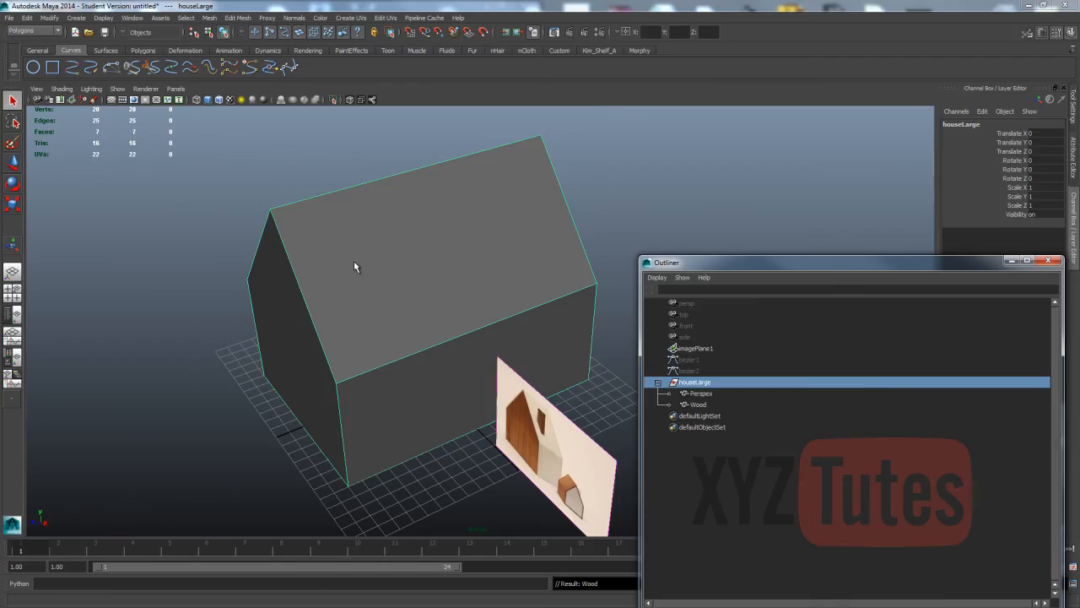
# - Apply a planar UV mapping to the Wood mesh with reset options, fitted to the bounding box and projected from the Z axis
pyautogui.keyDown('alt'); pyautogui.moveTo(490, 338); pyautogui.dragTo(566, 379); pyautogui.keyUp('alt')
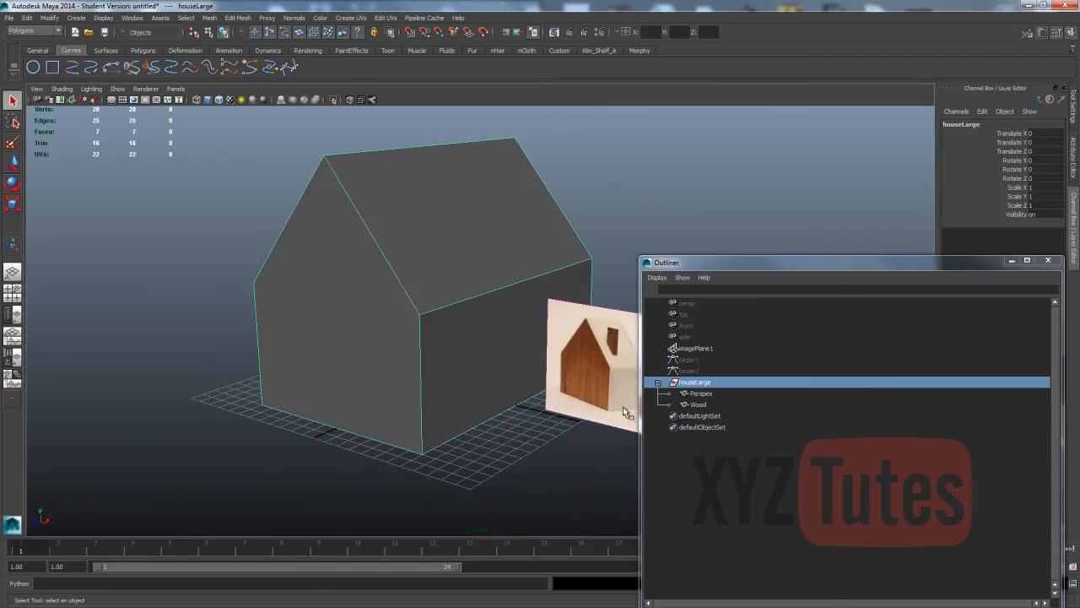
pyautogui.click(707, 406)
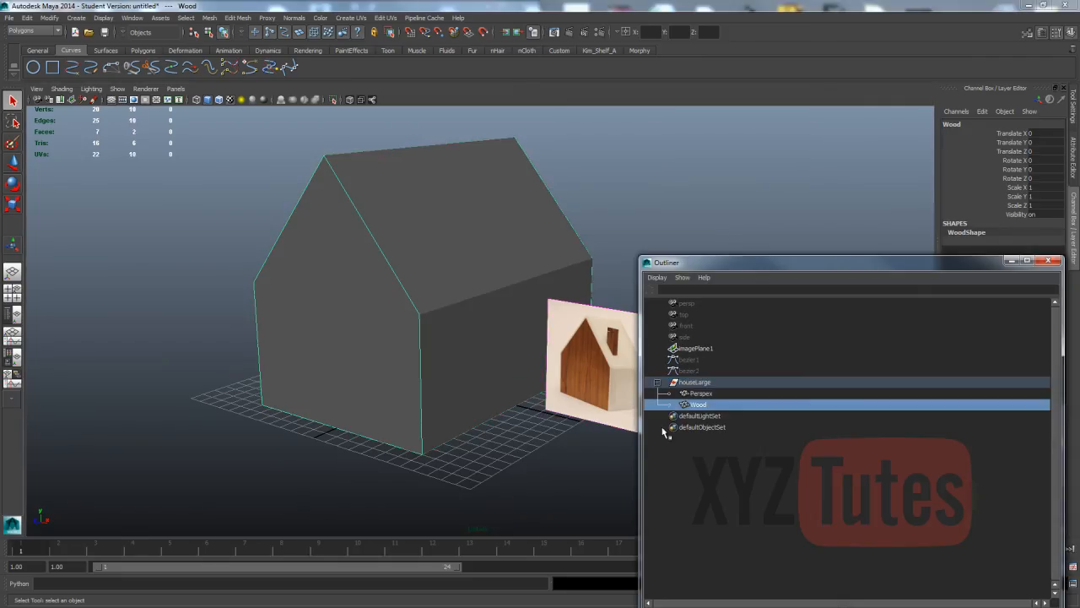
pyautogui.moveTo(261, 242)
pyautogui.keyDown('alt'); pyautogui.mouseDown()
pyautogui.moveTo(157, 253)
pyautogui.moveTo(277, 244)
pyautogui.mouseUp(); pyautogui.keyUp('alt')
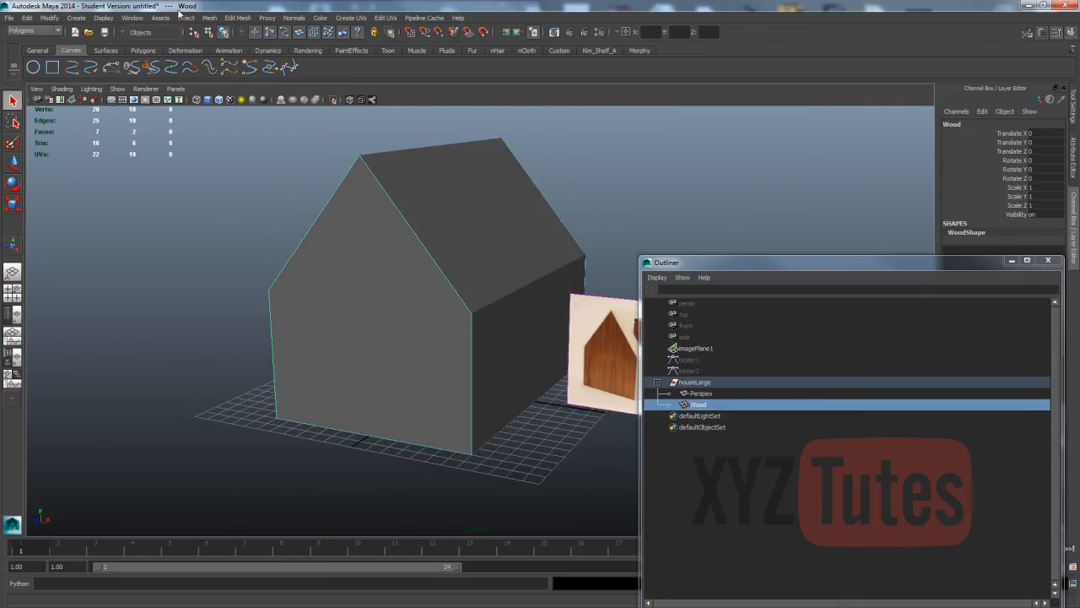
pyautogui.click(353, 18)
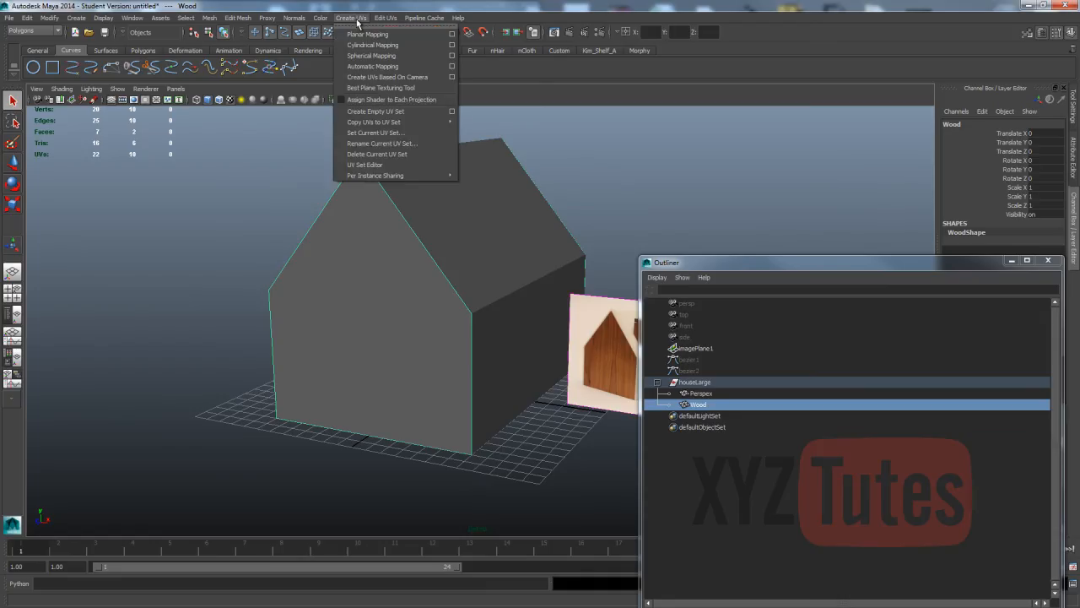
pyautogui.click(451, 34)
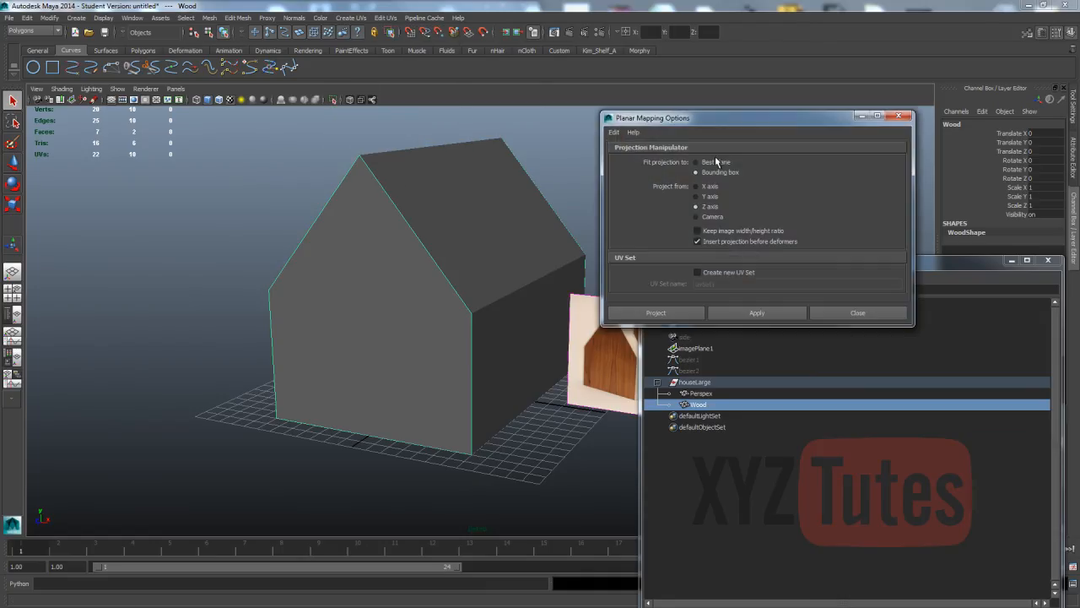
pyautogui.click(614, 133)
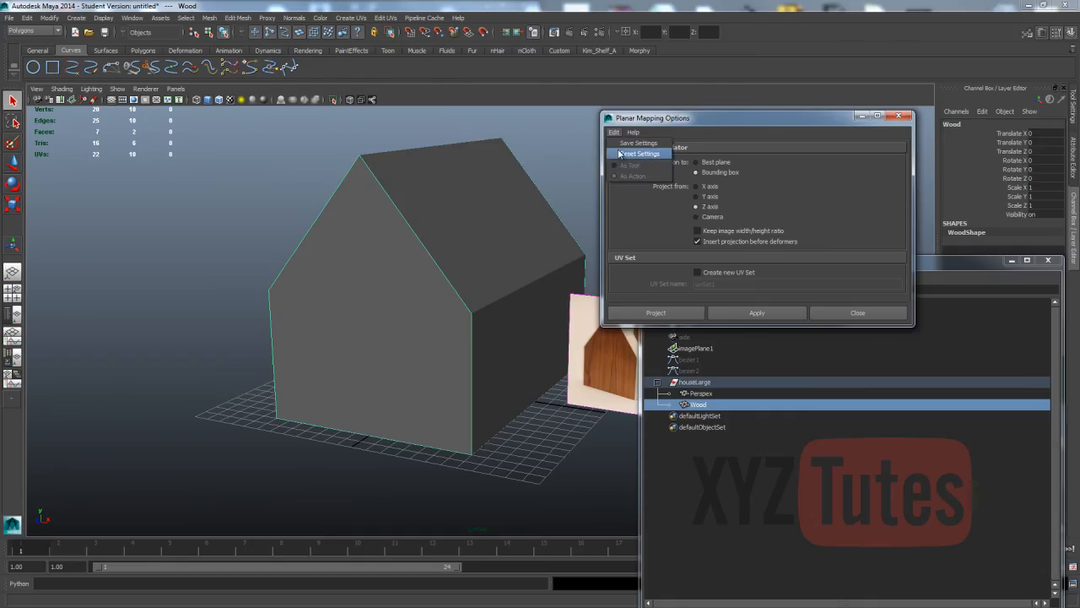
pyautogui.click(620, 153)
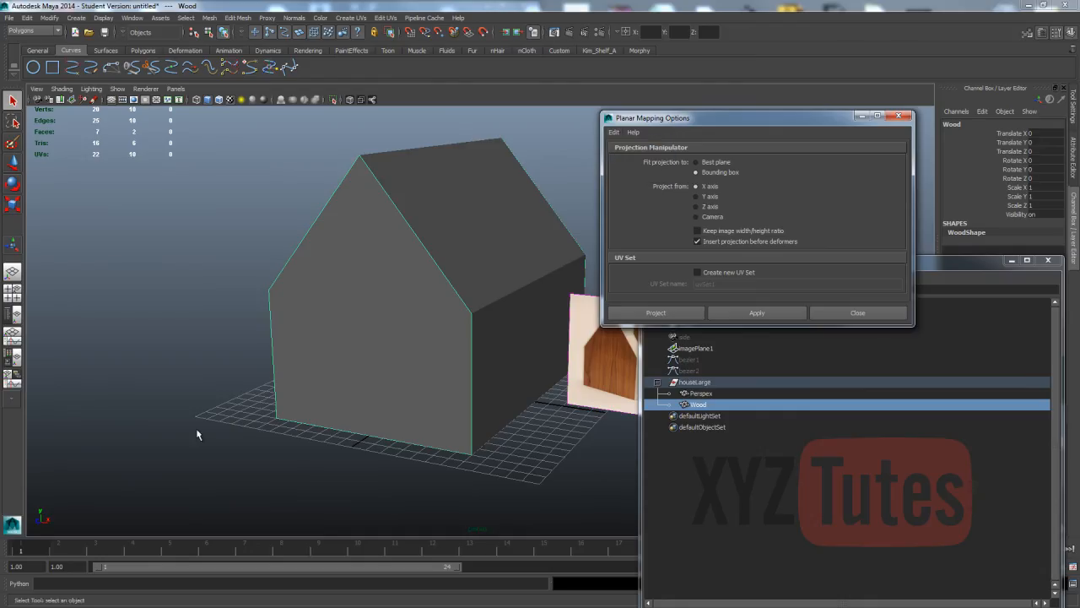
pyautogui.keyDown('alt'); pyautogui.moveTo(196, 427); pyautogui.dragTo(169, 429); pyautogui.keyUp('alt')
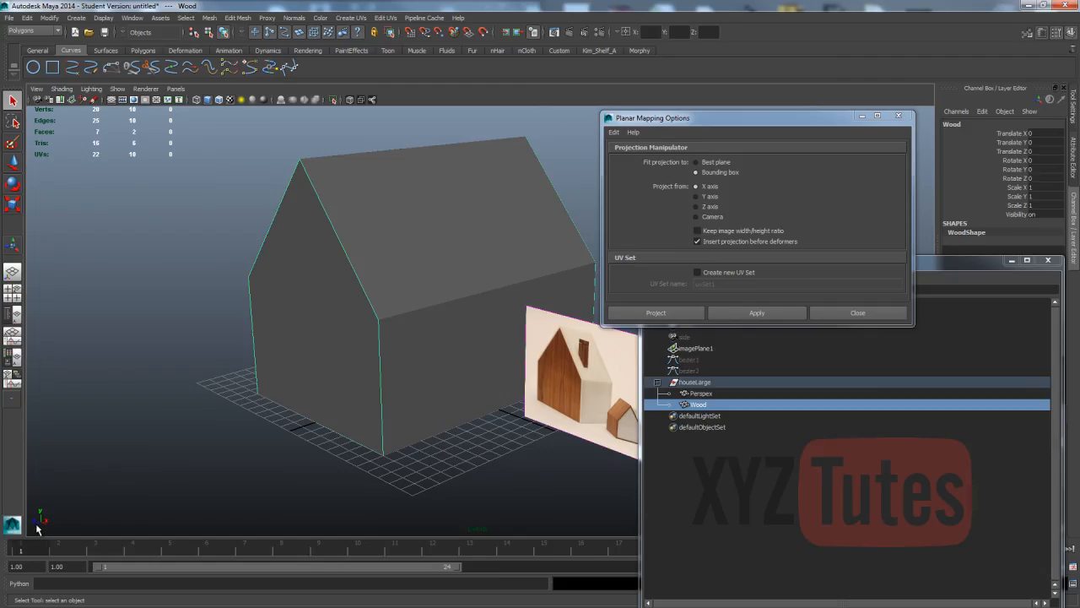
pyautogui.click(700, 208)
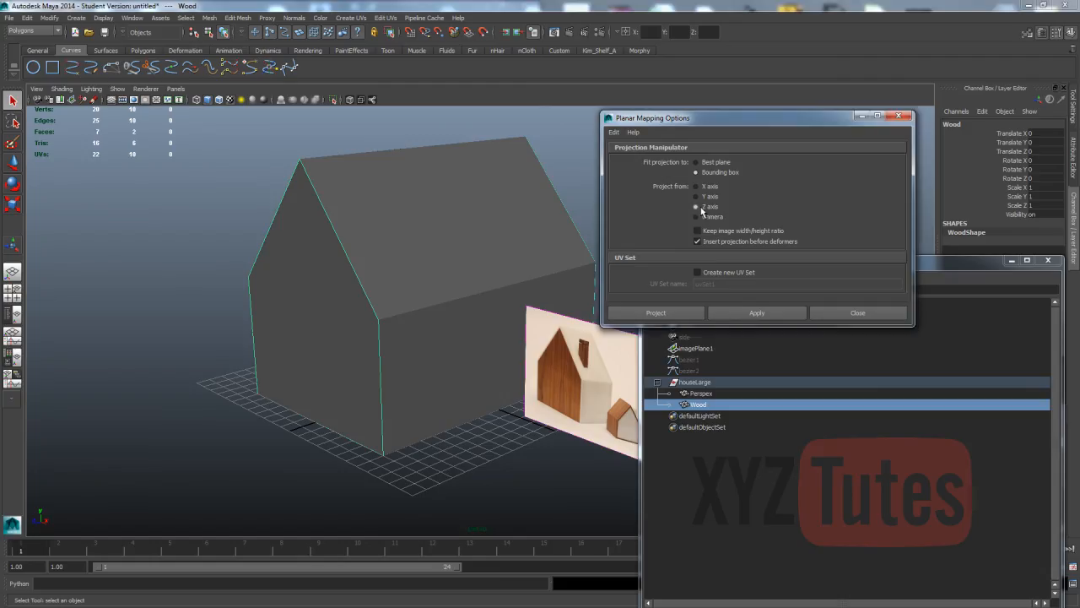
pyautogui.click(634, 314)
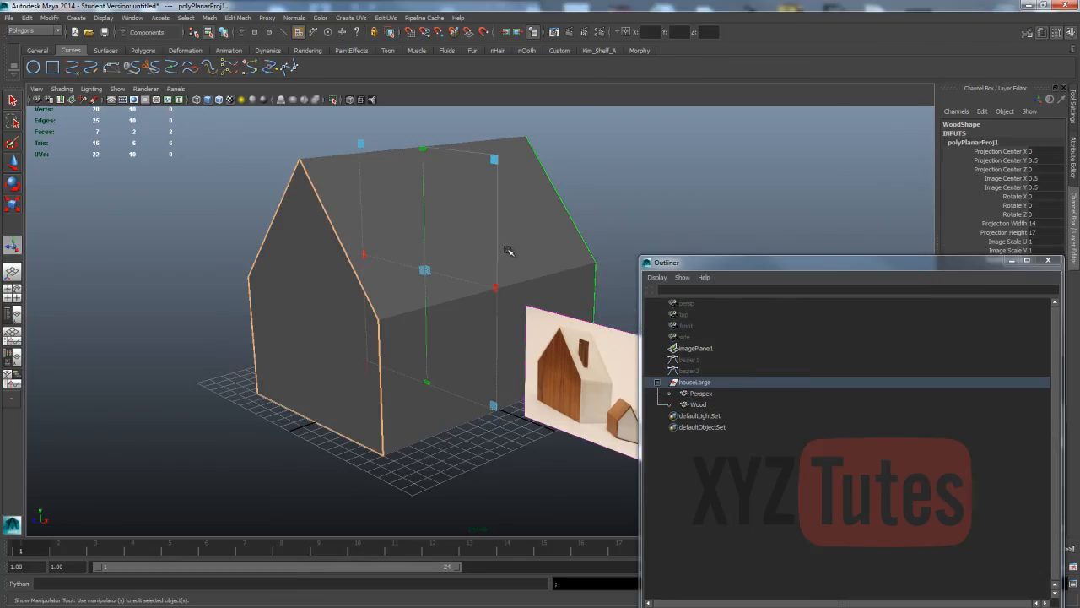
# - Assign a new Blinn material to the Wood mesh and name it Wood_Mat
pyautogui.press('q')
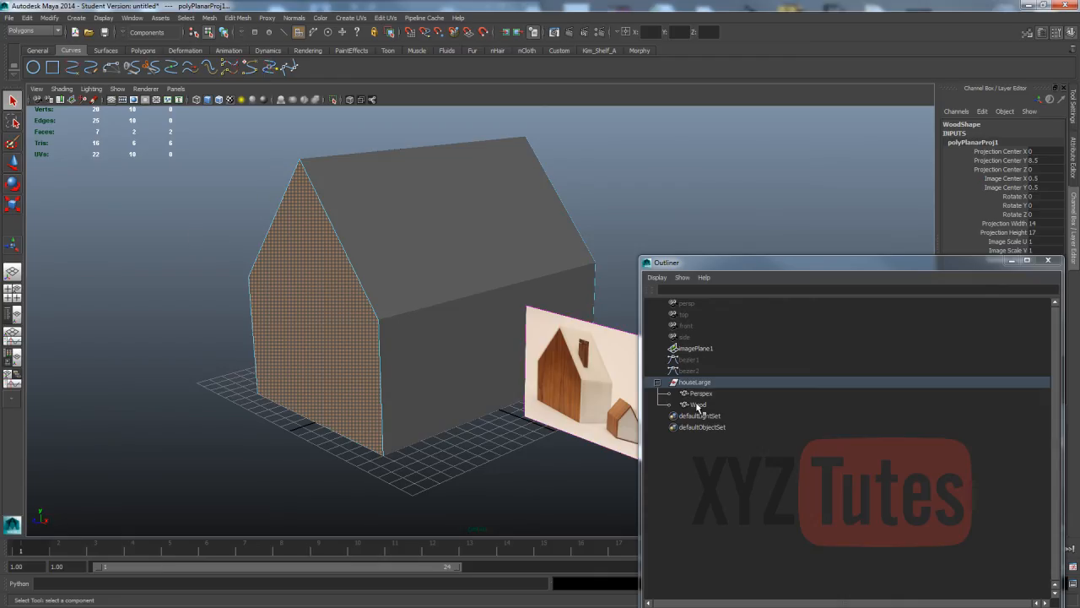
pyautogui.click(697, 405)
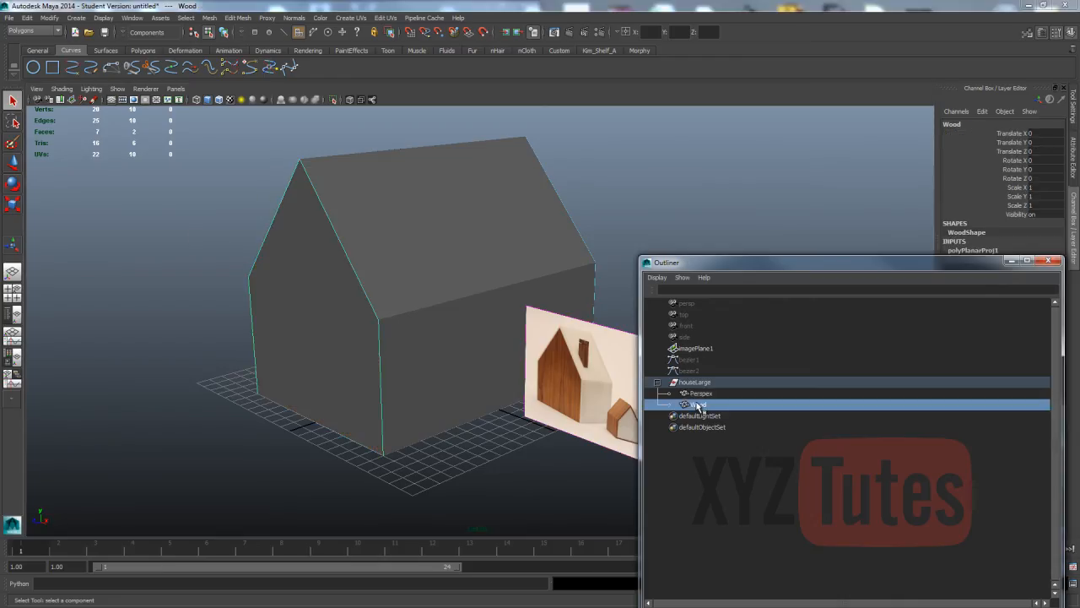
pyautogui.rightClick(282, 308)
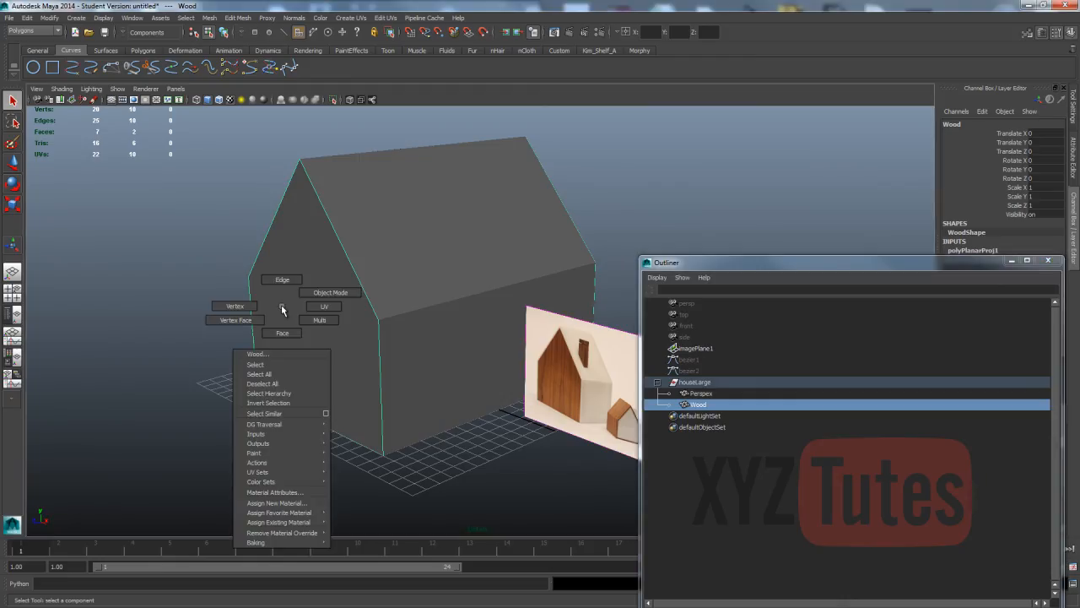
pyautogui.click(277, 502)
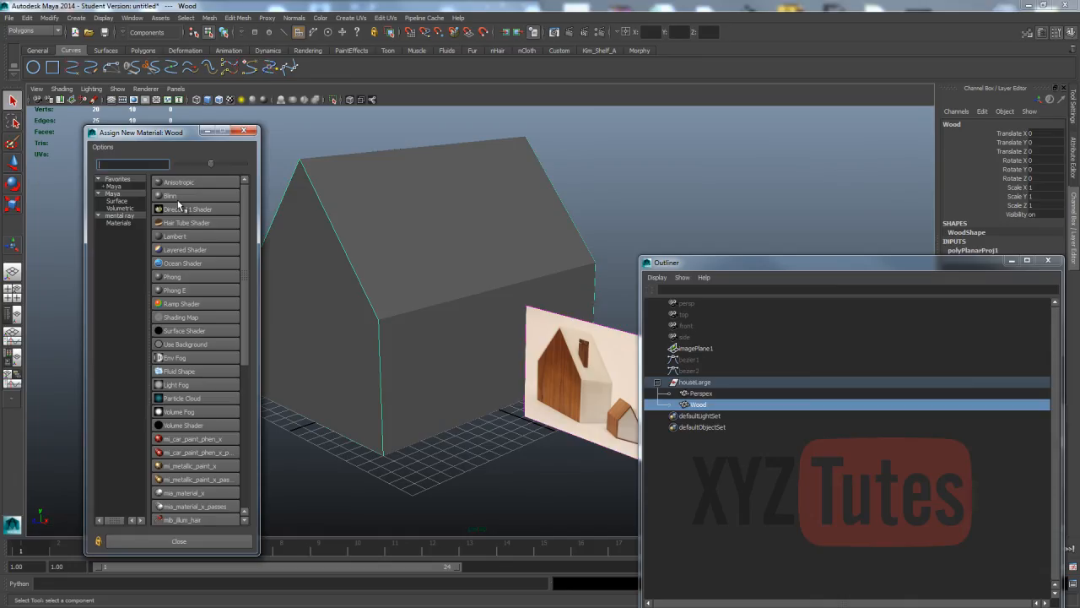
pyautogui.click(181, 199)
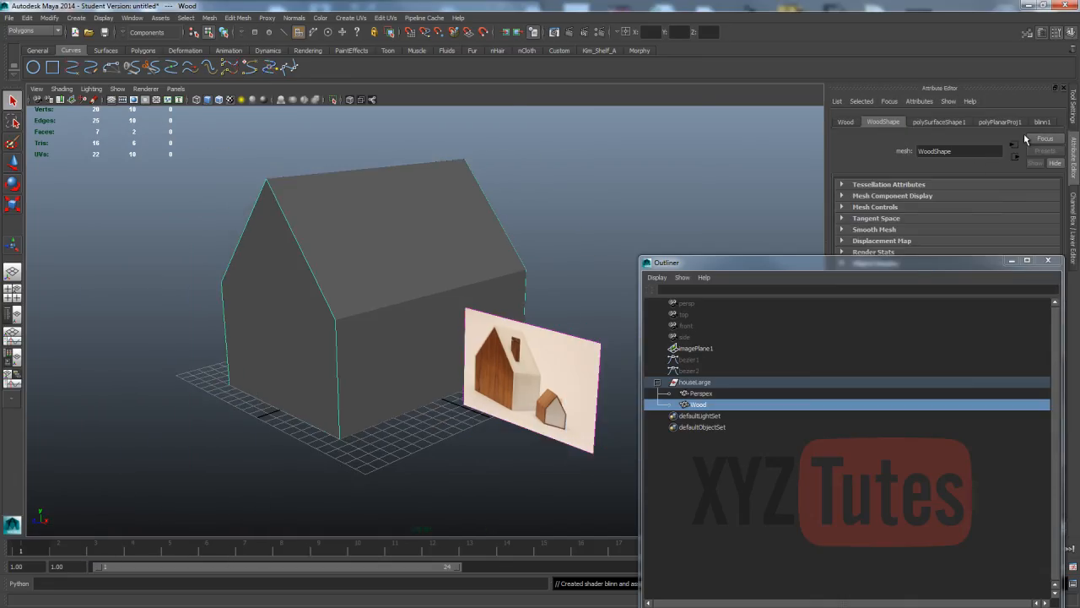
pyautogui.click(1043, 122)
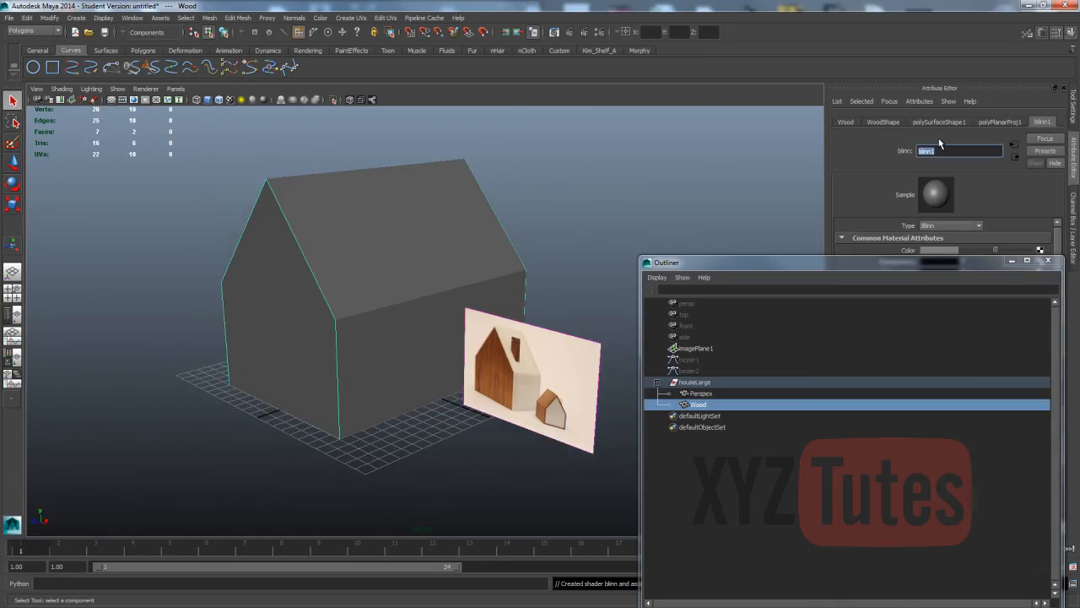
pyautogui.write('Wood_Mat')
pyautogui.press('Return')
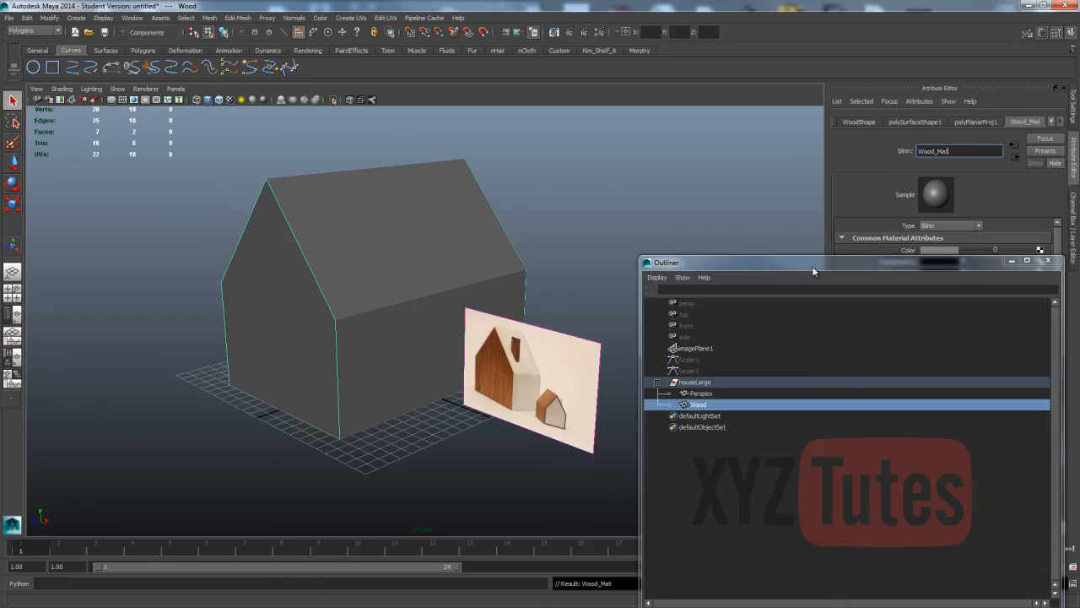
# - Move the Outliner clear of the material attributes and connect a File texture to Wood_Mat's Color
pyautogui.moveTo(811, 267); pyautogui.dragTo(499, 428)
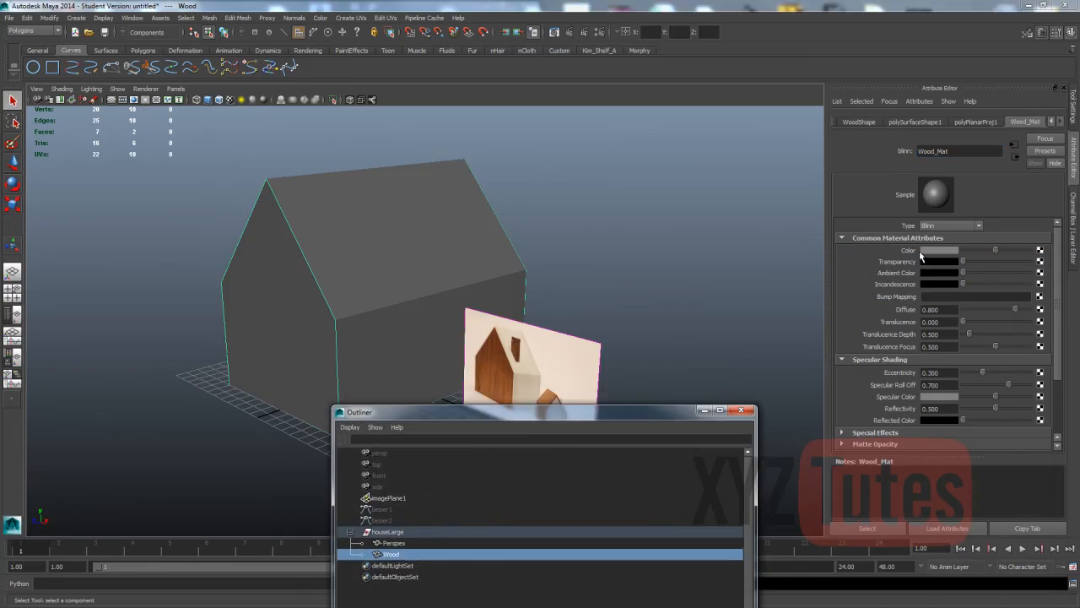
pyautogui.click(1041, 254)
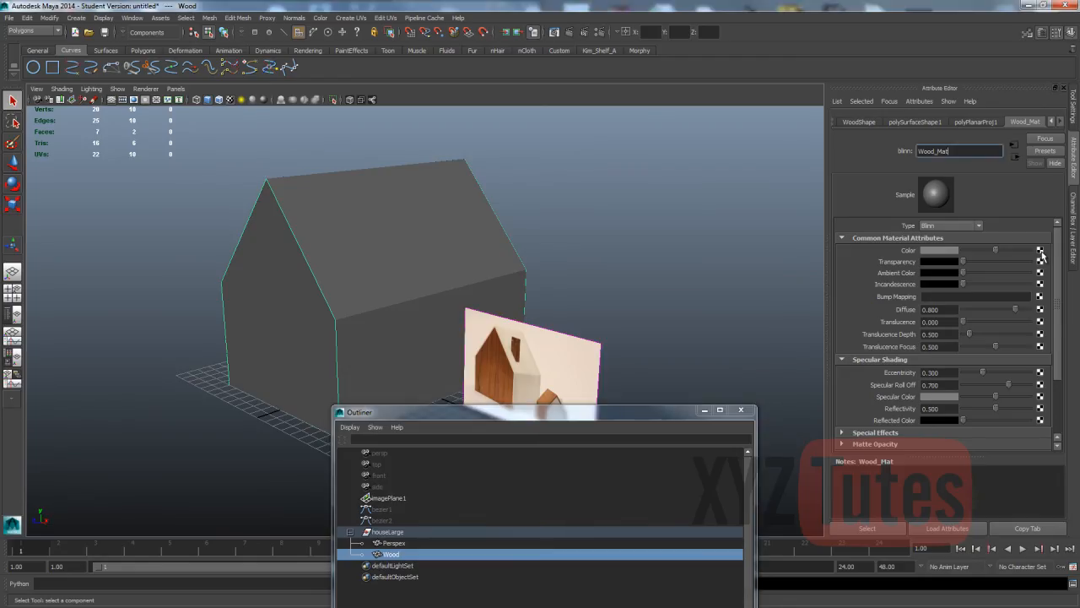
pyautogui.moveTo(496, 211); pyautogui.dragTo(547, 127)
pyautogui.click(608, 216)
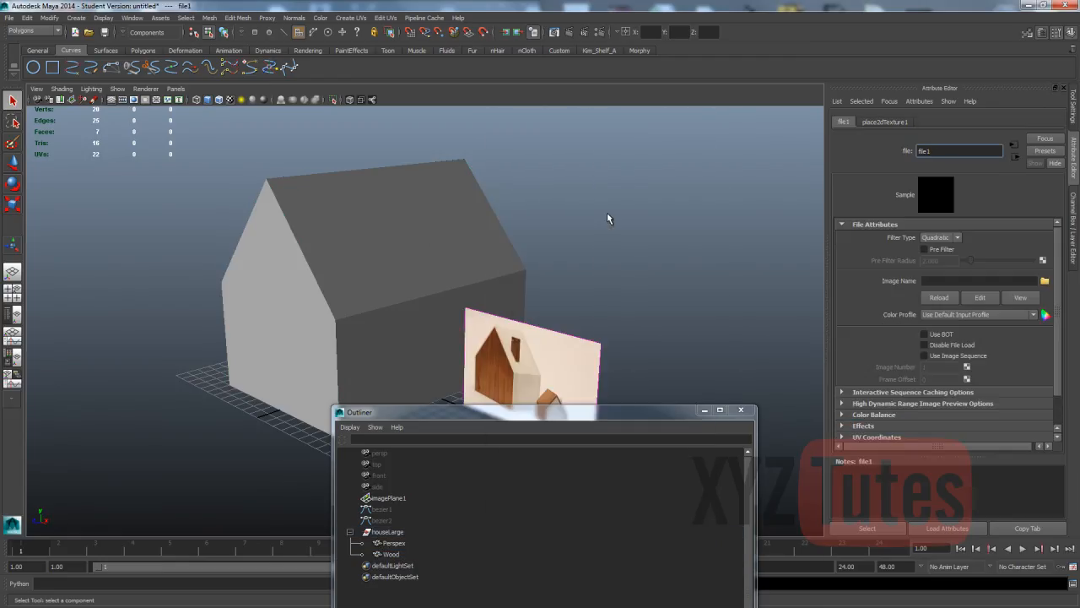
# - Load WalnutLamp_Faces_Colour.tga from the GoodNightLamp folder as the image of the file1 texture
pyautogui.click(1045, 281)
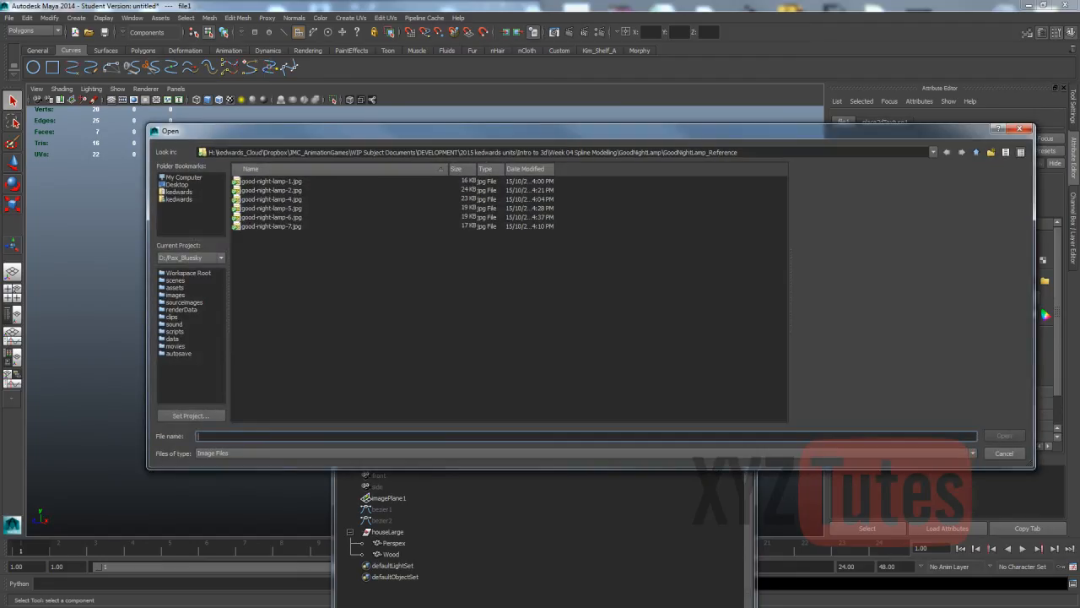
pyautogui.click(976, 152)
pyautogui.click(272, 218)
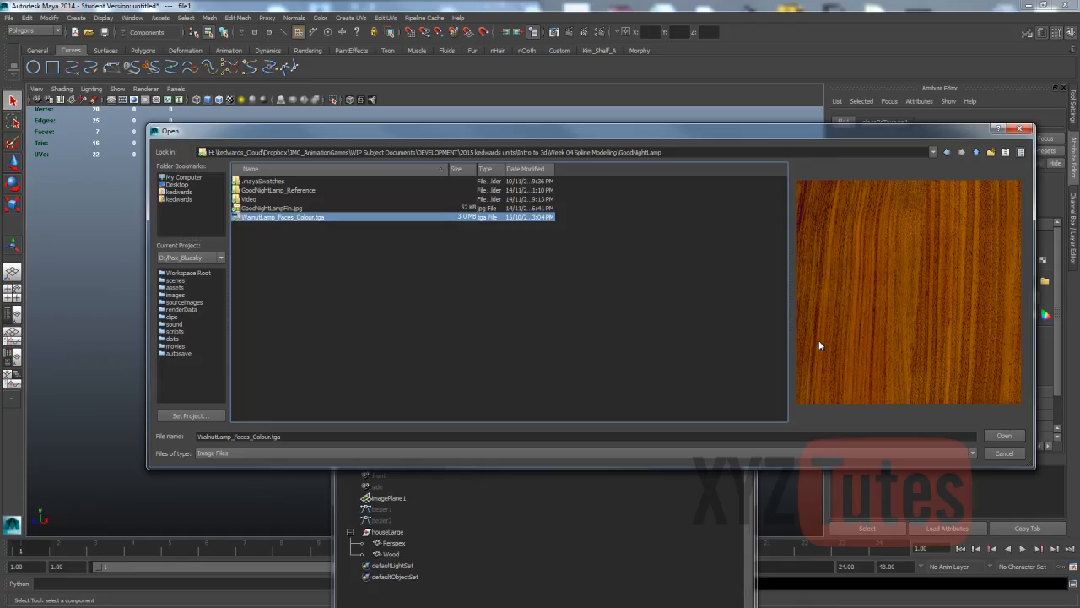
pyautogui.click(1004, 436)
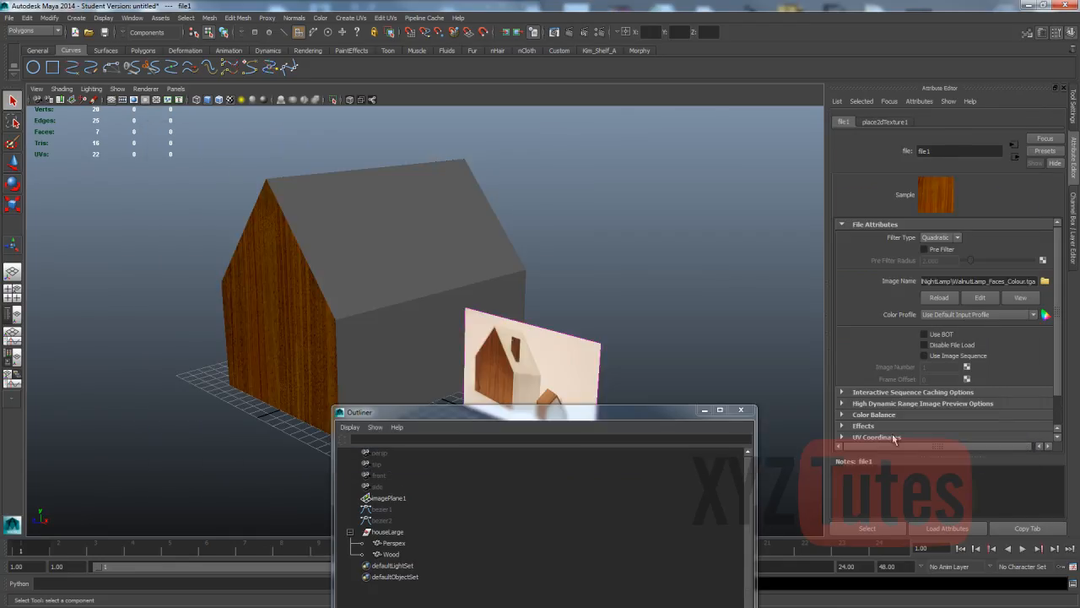
# - Check the wood grain on the house's gable end with the textured display switched off and on
pyautogui.click(229, 100)
pyautogui.click(229, 100)
pyautogui.keyDown('alt'); pyautogui.moveTo(203, 151); pyautogui.dragTo(166, 195); pyautogui.keyUp('alt')
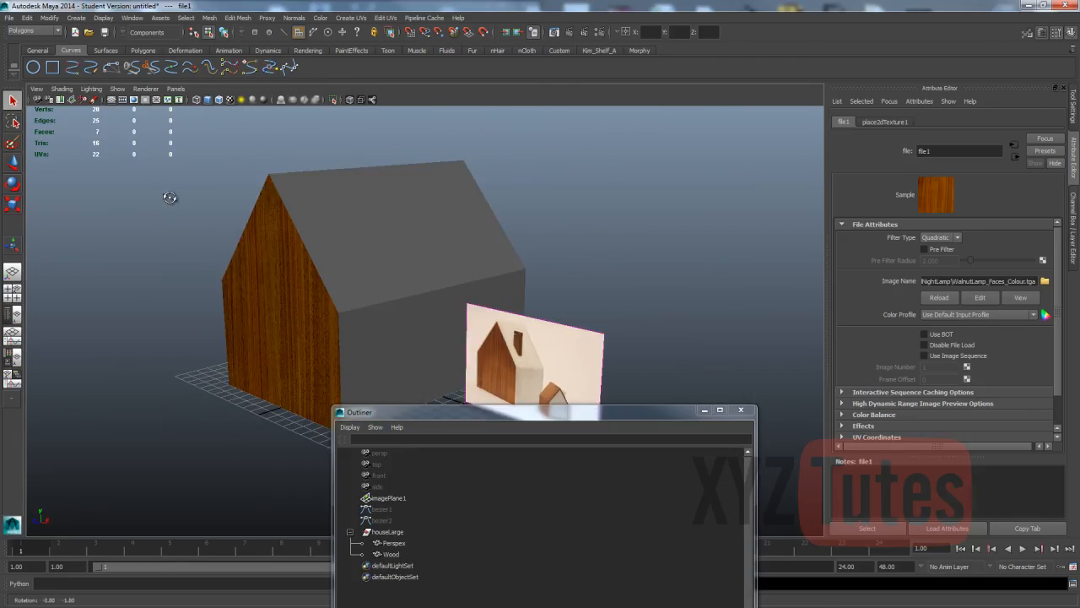
pyautogui.click(232, 99)
pyautogui.click(232, 99)
# - Select the Wood mesh as an object and open its UVs in the UV Texture Editor
pyautogui.click(278, 246)
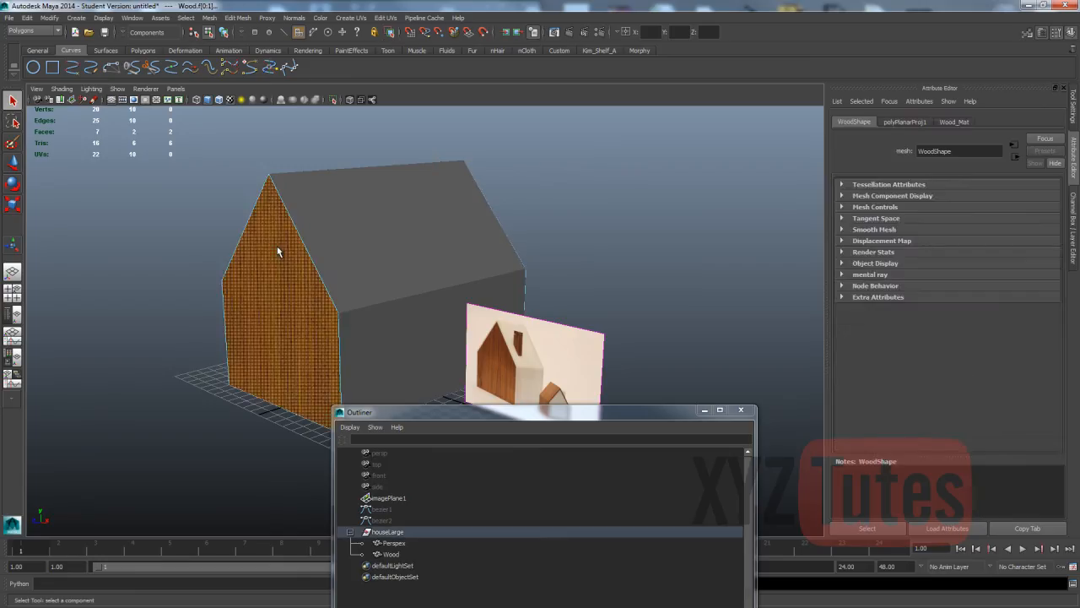
pyautogui.moveTo(280, 245); pyautogui.dragTo(330, 230, button='right')
pyautogui.click(281, 315)
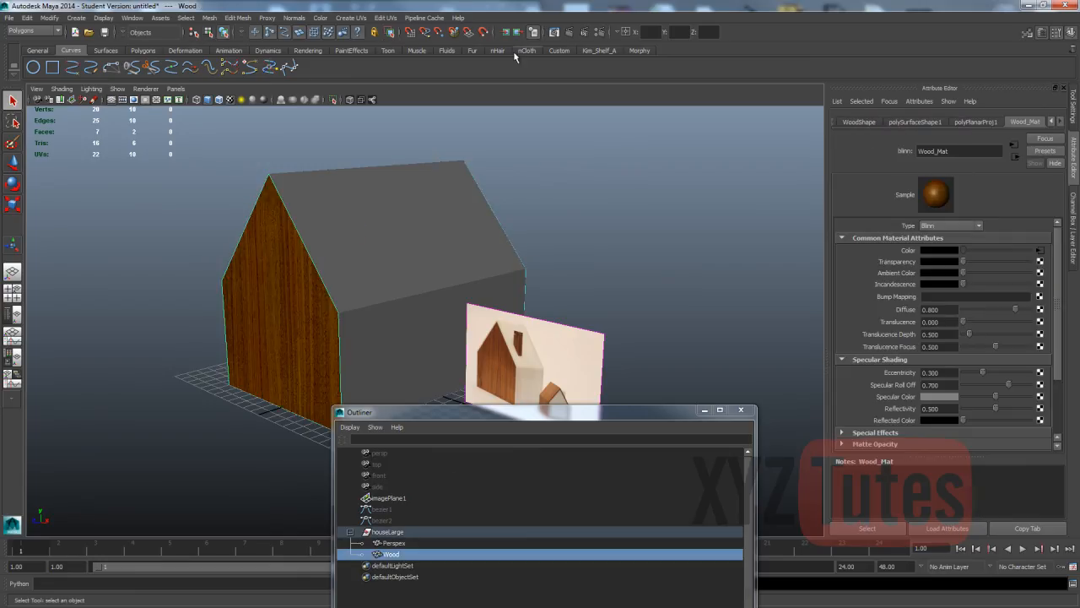
pyautogui.click(386, 19)
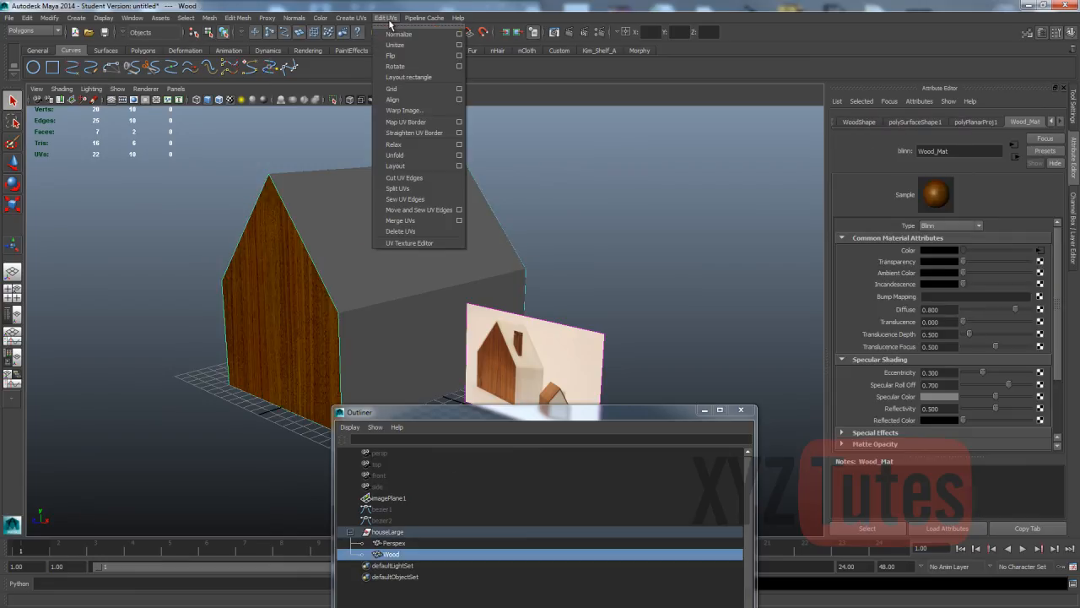
pyautogui.click(400, 240)
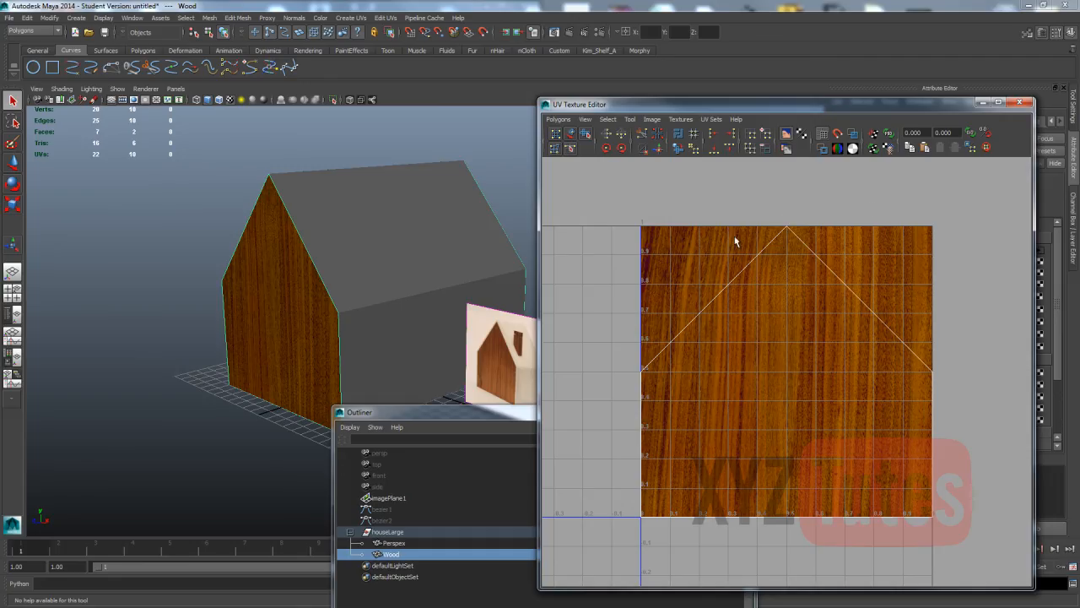
# - Try moving the UV at the gable's peak, close the UV Texture Editor and return to object selection
pyautogui.moveTo(777, 236); pyautogui.dragTo(776, 206, button='right')
pyautogui.click(784, 229)
pyautogui.press('w')
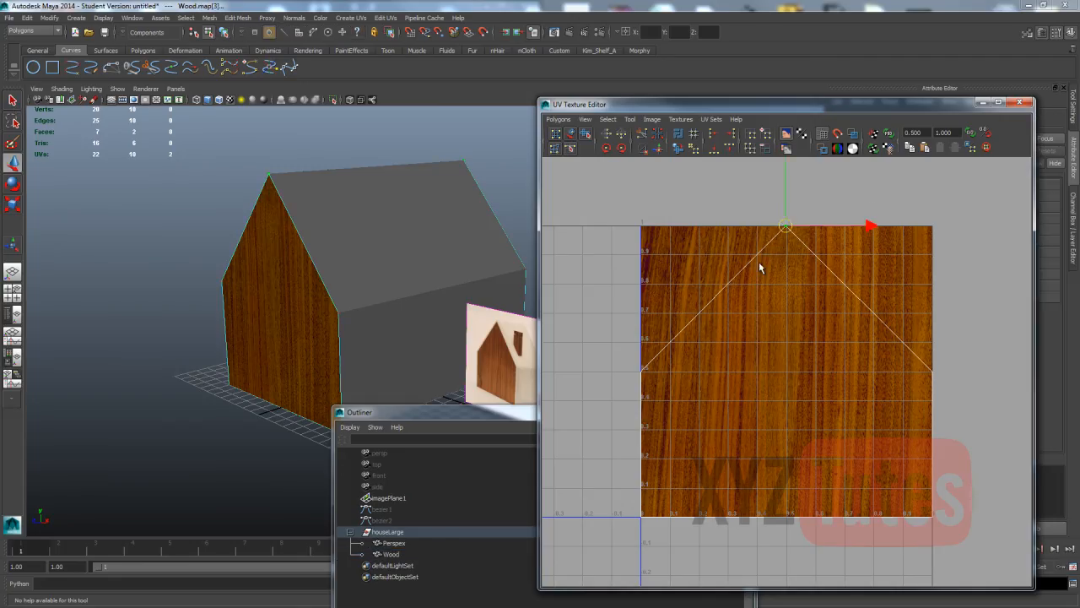
pyautogui.moveTo(784, 229)
pyautogui.mouseDown()
pyautogui.moveTo(803, 326)
pyautogui.moveTo(870, 350)
pyautogui.moveTo(748, 273)
pyautogui.moveTo(654, 272)
pyautogui.moveTo(737, 258)
pyautogui.moveTo(786, 227)
pyautogui.mouseUp()
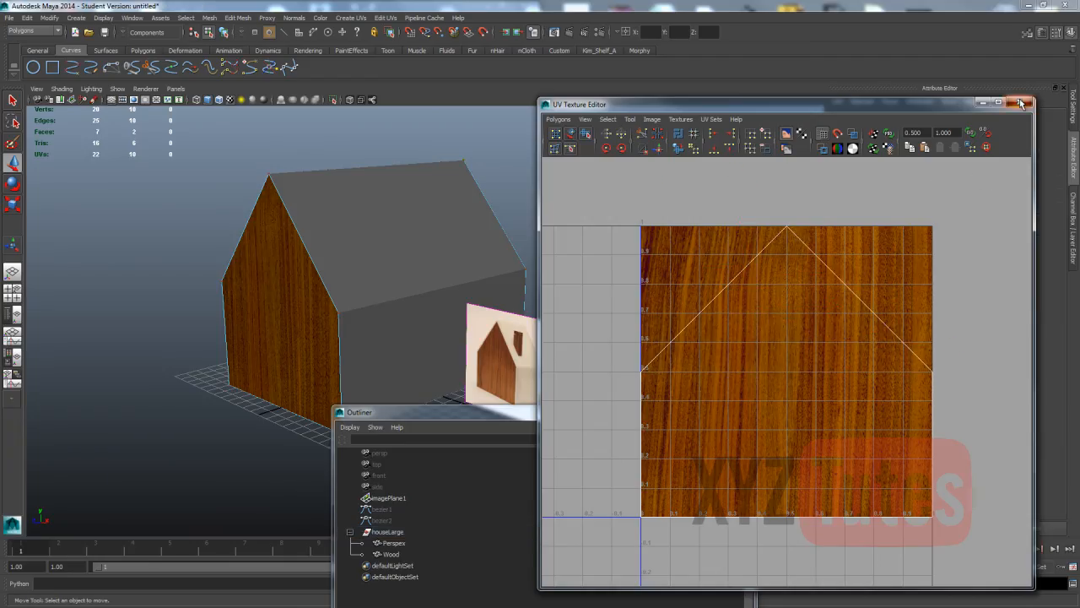
pyautogui.click(1025, 102)
pyautogui.moveTo(233, 277); pyautogui.dragTo(281, 266, button='right')
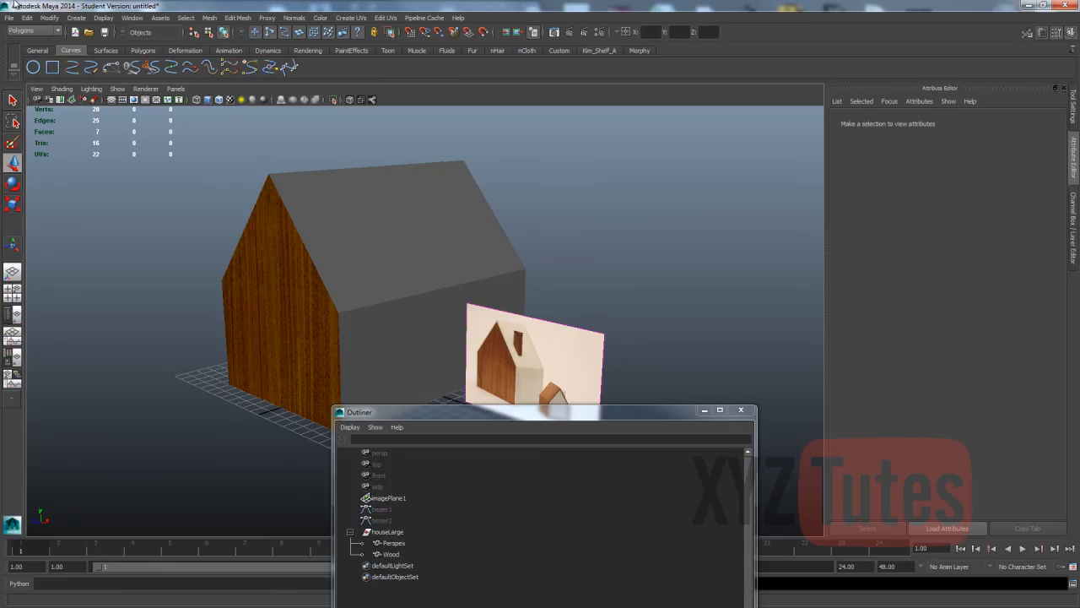
# - Save the scene as GoodNightLamp_AVideo.ma in the Week 04 Spline Modelling\GoodNightLamp folder, replacing the existing file
pyautogui.click(17, 19)
pyautogui.click(47, 67)
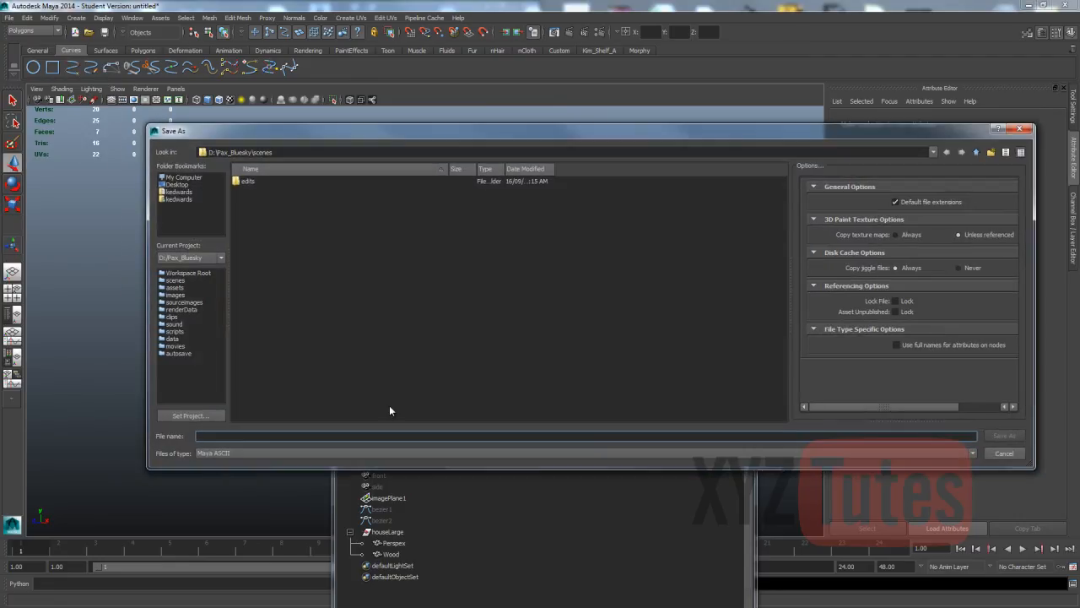
pyautogui.write('H:\\kedwards_Cloud\\Dropbox\\IMC_AnimationGames\\WIP Subject Documents\\DEVELOPMENT\\2015 kedwards units\\Intro to 3d')
pyautogui.press('Return')
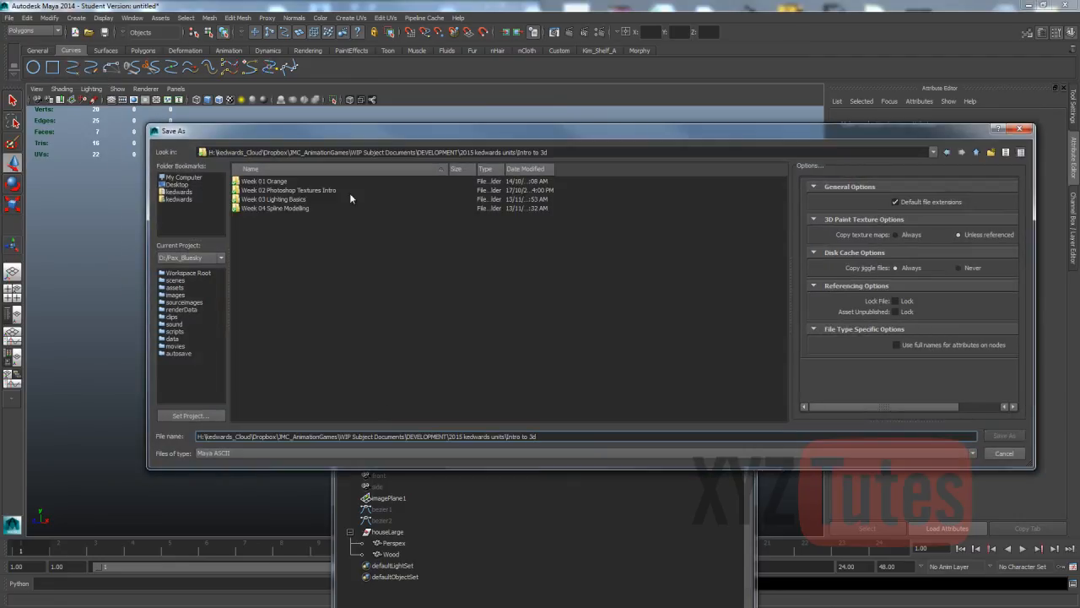
pyautogui.doubleClick(287, 207)
pyautogui.doubleClick(279, 189)
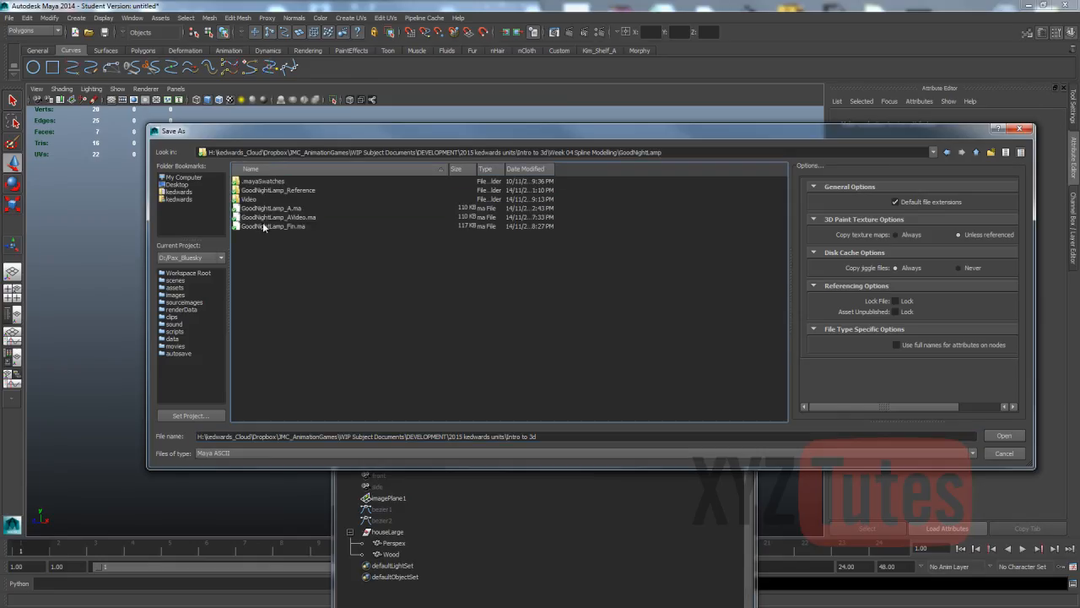
pyautogui.click(282, 217)
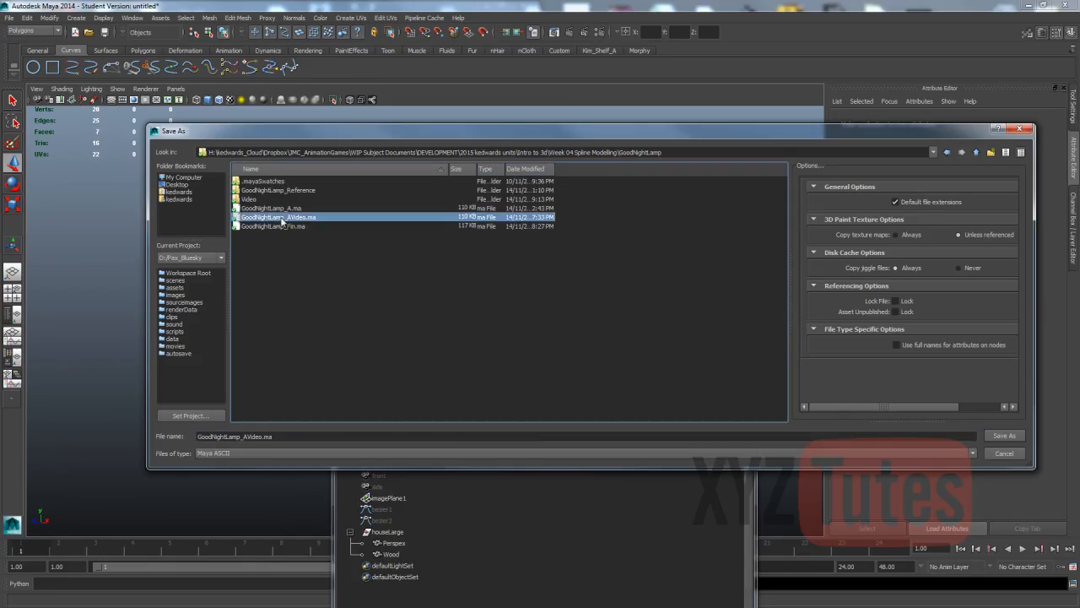
pyautogui.click(1019, 436)
pyautogui.click(559, 311)
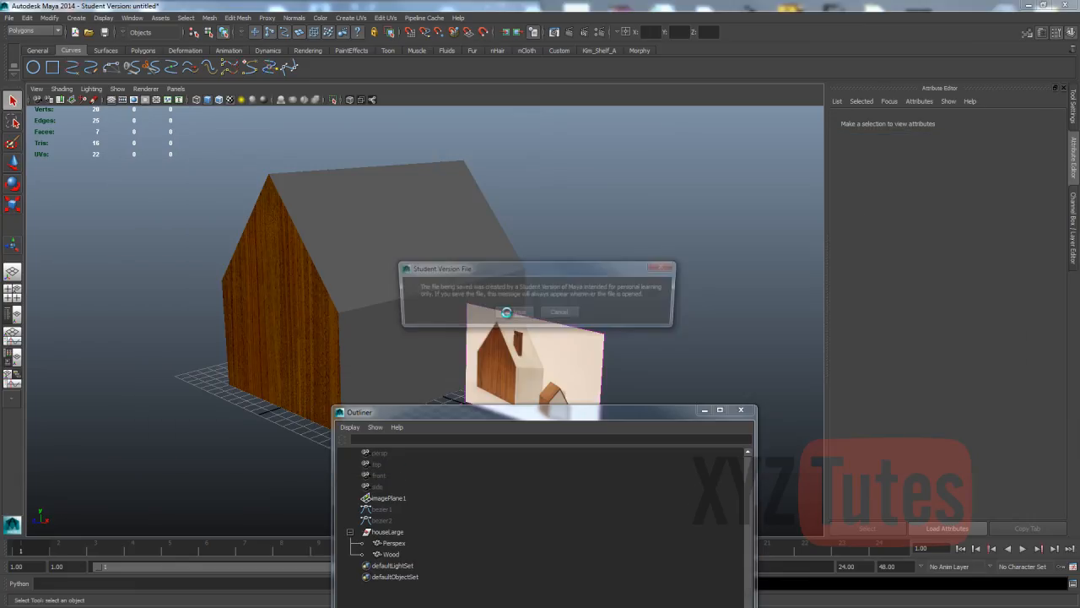
pyautogui.click(510, 319)
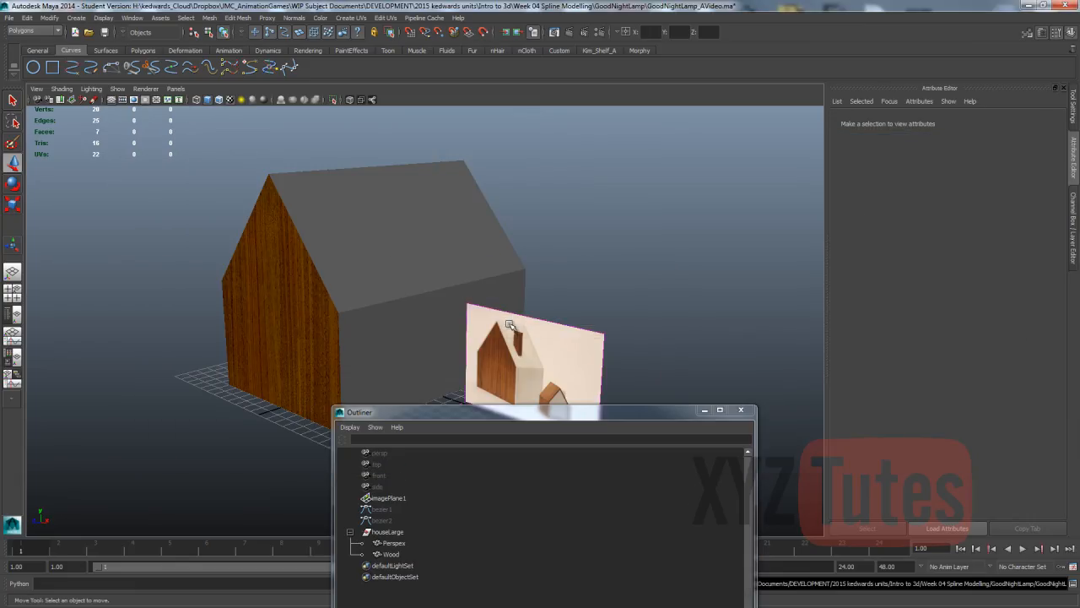
# - Compare the Perspex mesh with the good-night-lamp-5.jpg reference photo and examine the house from underneath
pyautogui.click(422, 338)
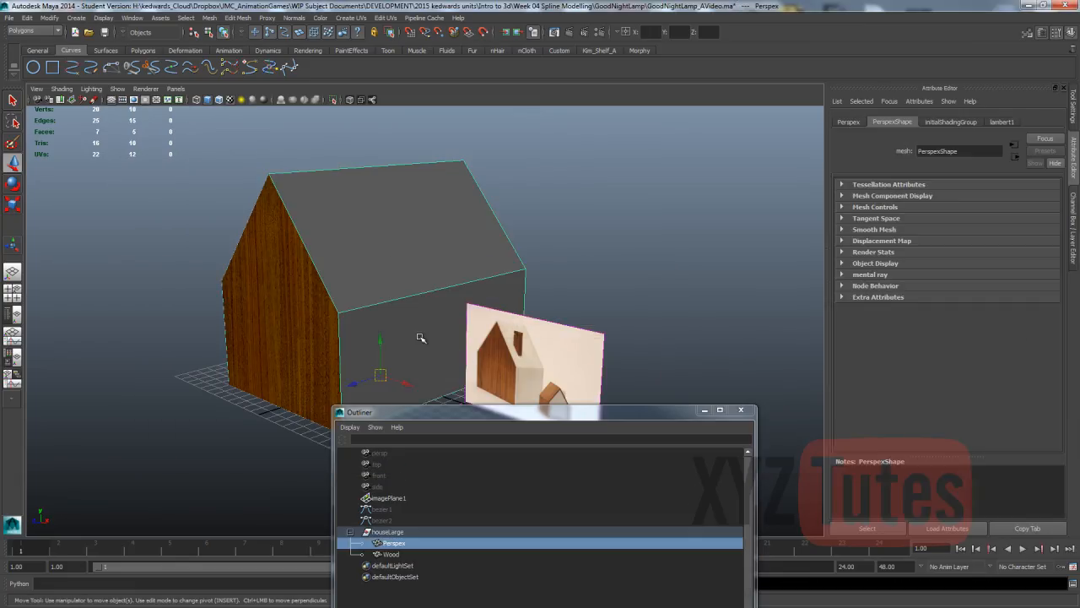
pyautogui.keyDown('alt'); pyautogui.moveTo(492, 345); pyautogui.dragTo(525, 254); pyautogui.keyUp('alt')
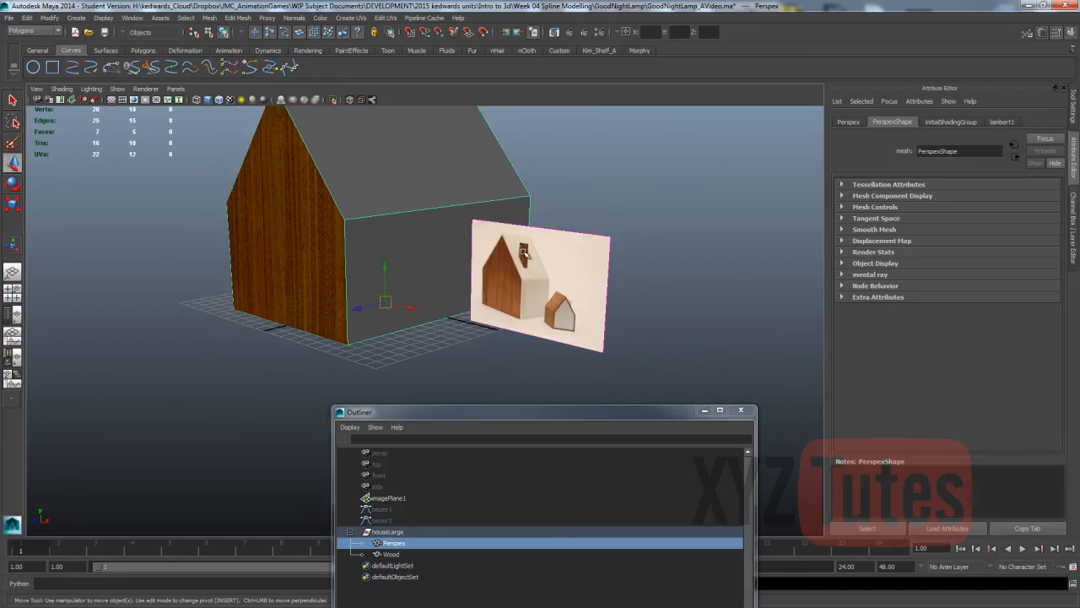
pyautogui.moveTo(1079, 135); pyautogui.dragTo(450, 68)
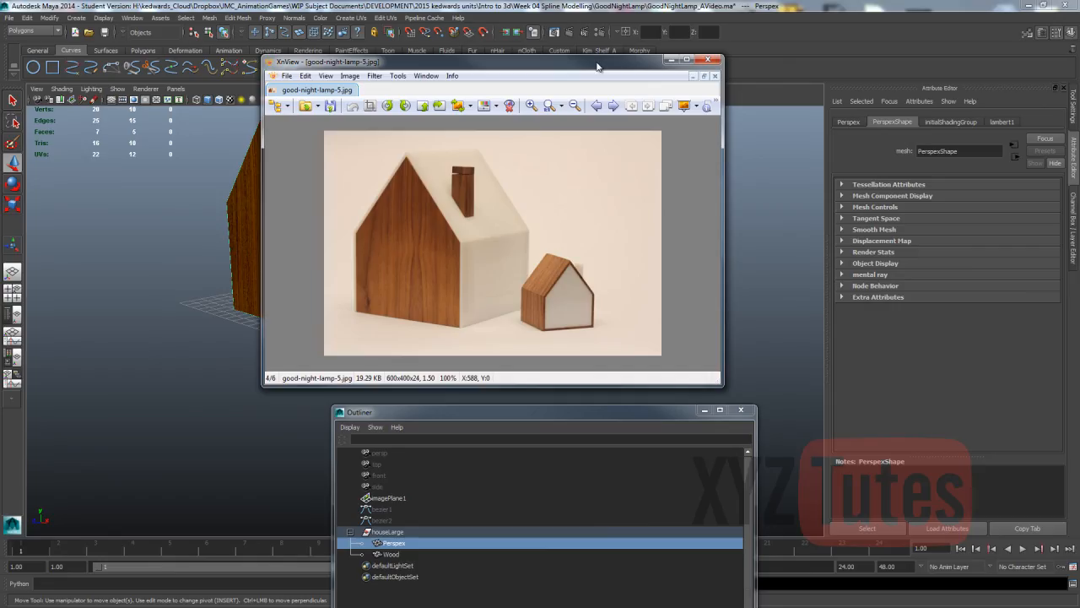
pyautogui.moveTo(578, 70); pyautogui.dragTo(970, 205)
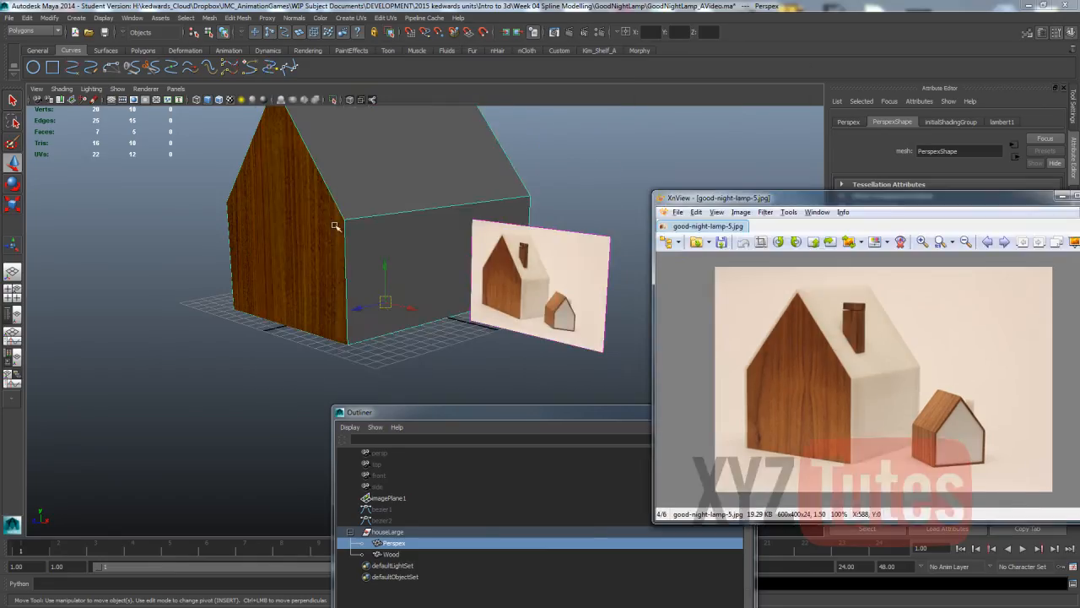
pyautogui.keyDown('alt'); pyautogui.moveTo(336, 226); pyautogui.dragTo(347, 173); pyautogui.keyUp('alt')
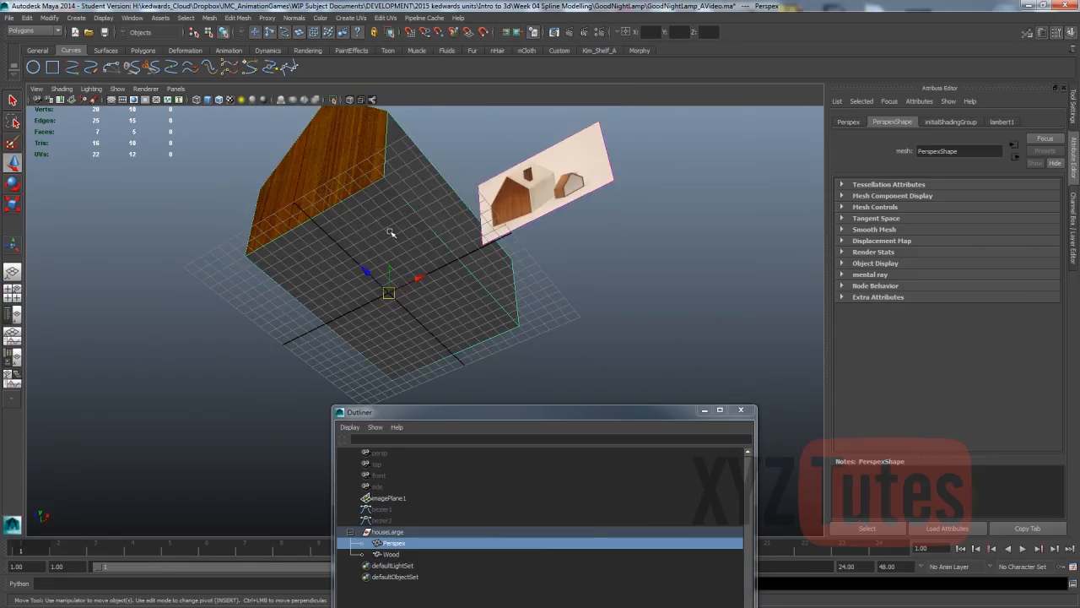
# - Select all the inner wall and roof faces of the isolated Perspex shell and delete them
pyautogui.press('F10')
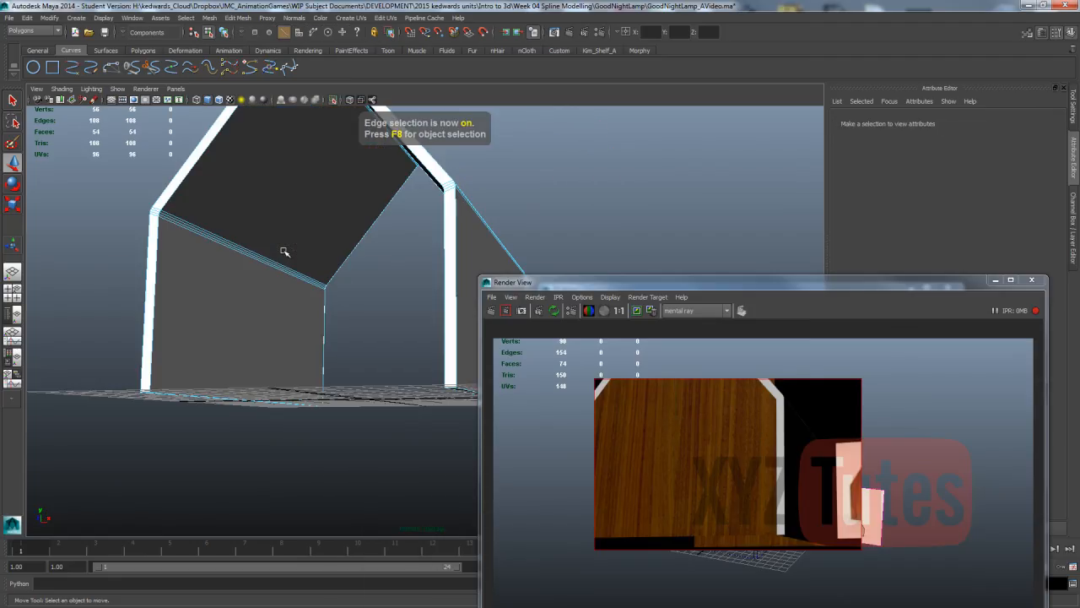
pyautogui.press('F11')
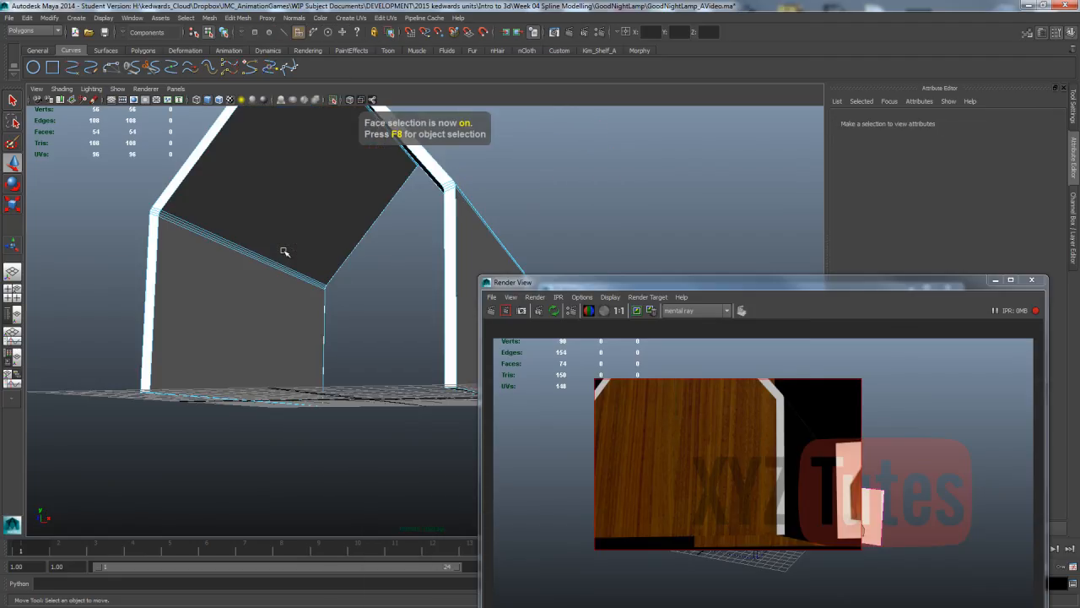
pyautogui.click(252, 374)
pyautogui.click(251, 374)
pyautogui.keyDown('alt'); pyautogui.moveTo(252, 374); pyautogui.dragTo(73, 315); pyautogui.keyUp('alt')
pyautogui.keyDown('shift'); pyautogui.doubleClick(367, 288); pyautogui.keyUp('shift')
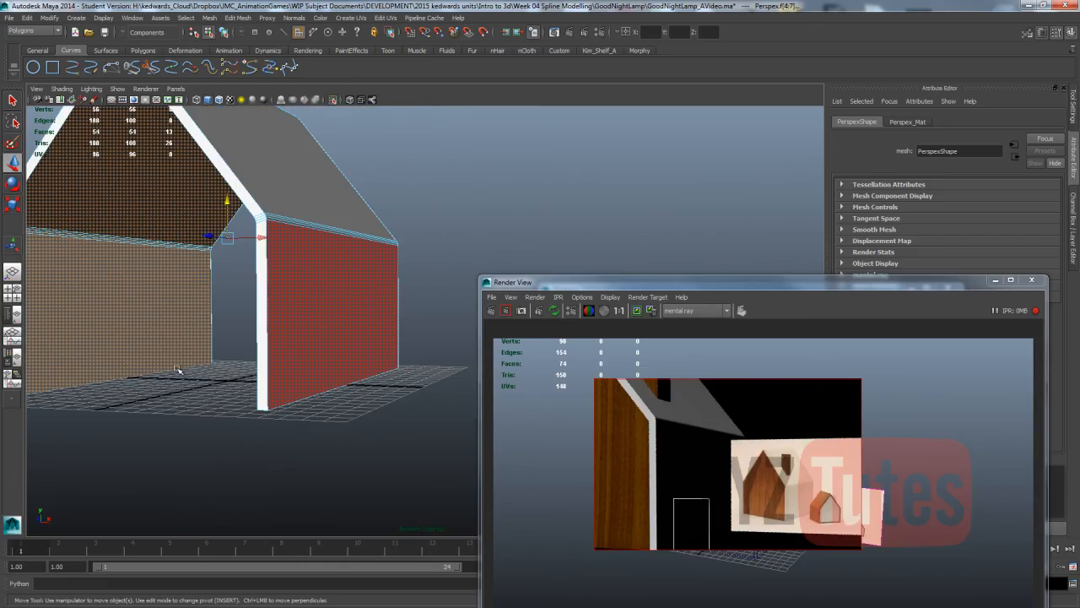
pyautogui.keyDown('alt'); pyautogui.moveTo(147, 411); pyautogui.dragTo(205, 374); pyautogui.keyUp('alt')
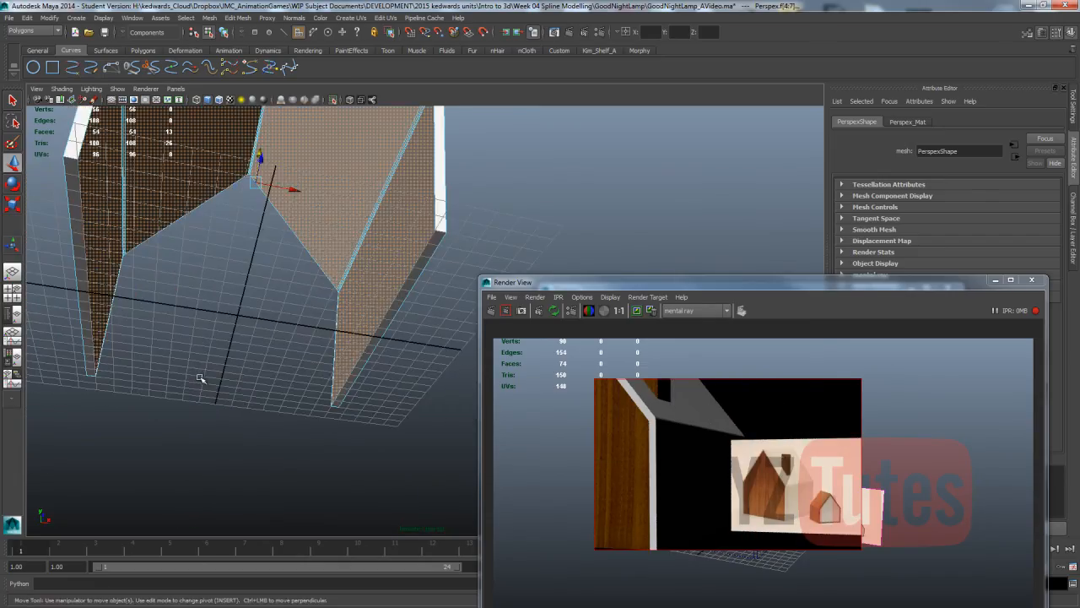
pyautogui.click(344, 437)
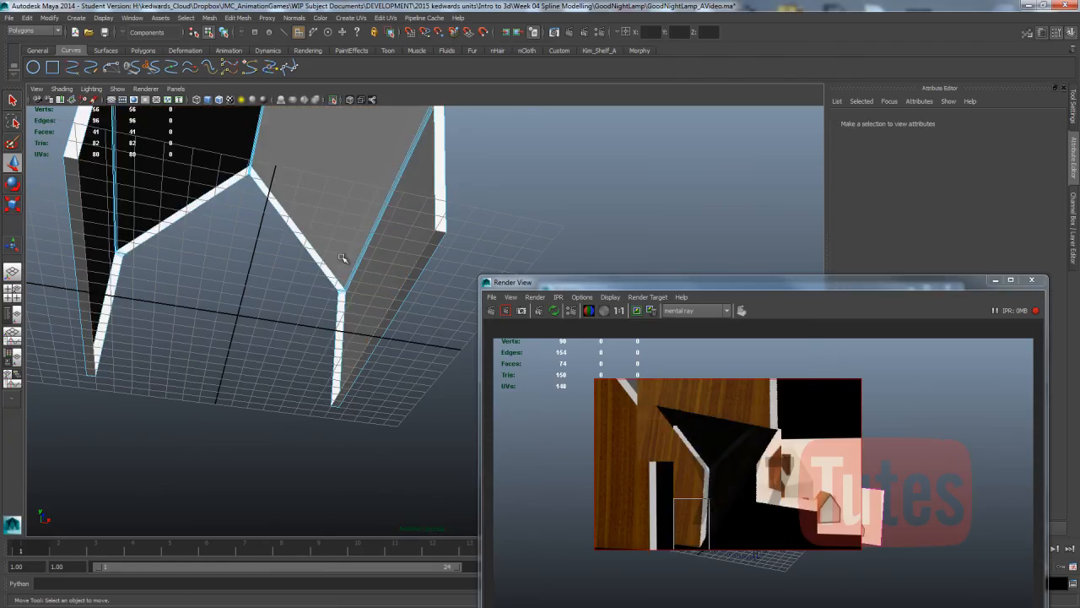
# - Return the Perspex mesh to object selection and show the whole scene again by leaving isolated view
pyautogui.keyDown('alt'); pyautogui.moveTo(345, 258); pyautogui.dragTo(321, 155); pyautogui.keyUp('alt')
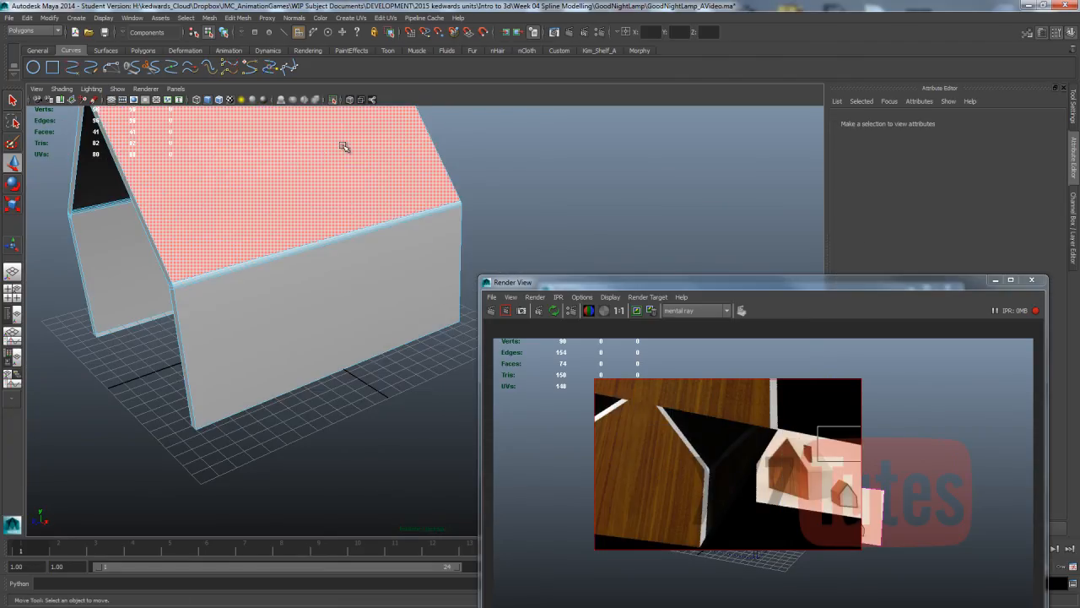
pyautogui.moveTo(319, 152); pyautogui.dragTo(351, 140, button='right')
pyautogui.click(333, 99)
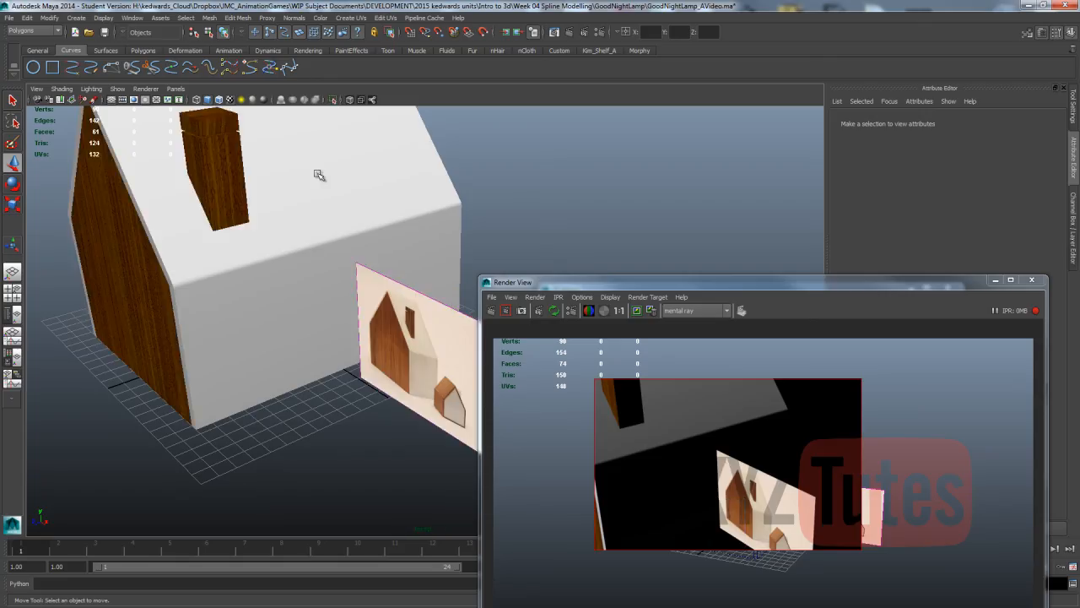
# - Create a point light, raise it to roof height inside the house and rerun the IPR render
pyautogui.keyDown('alt'); pyautogui.moveTo(309, 180); pyautogui.dragTo(291, 182); pyautogui.keyUp('alt')
pyautogui.click(76, 18)
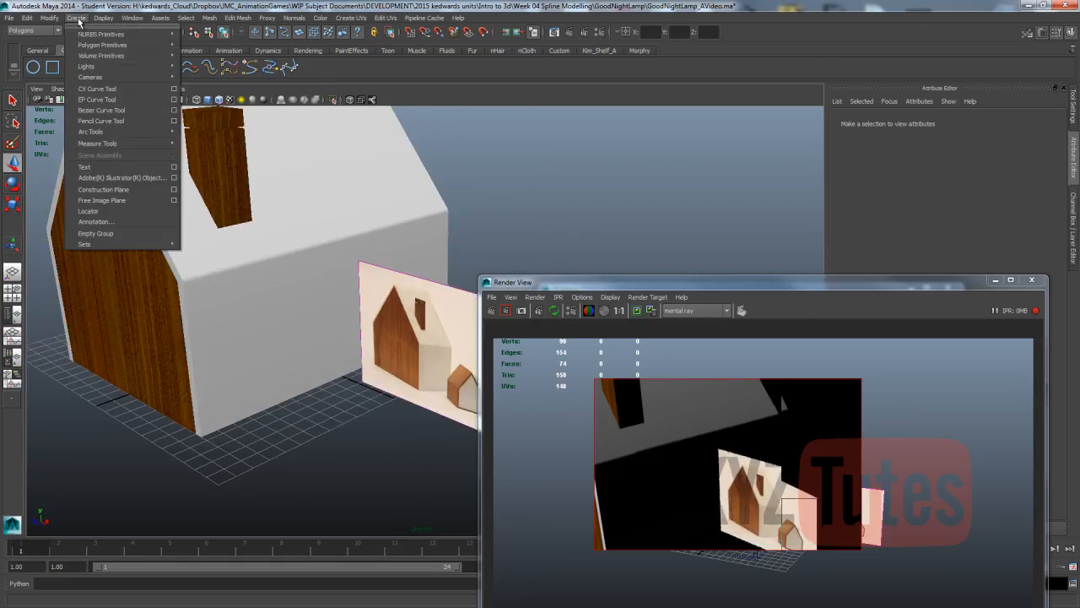
pyautogui.moveTo(86, 67)
pyautogui.click(207, 91)
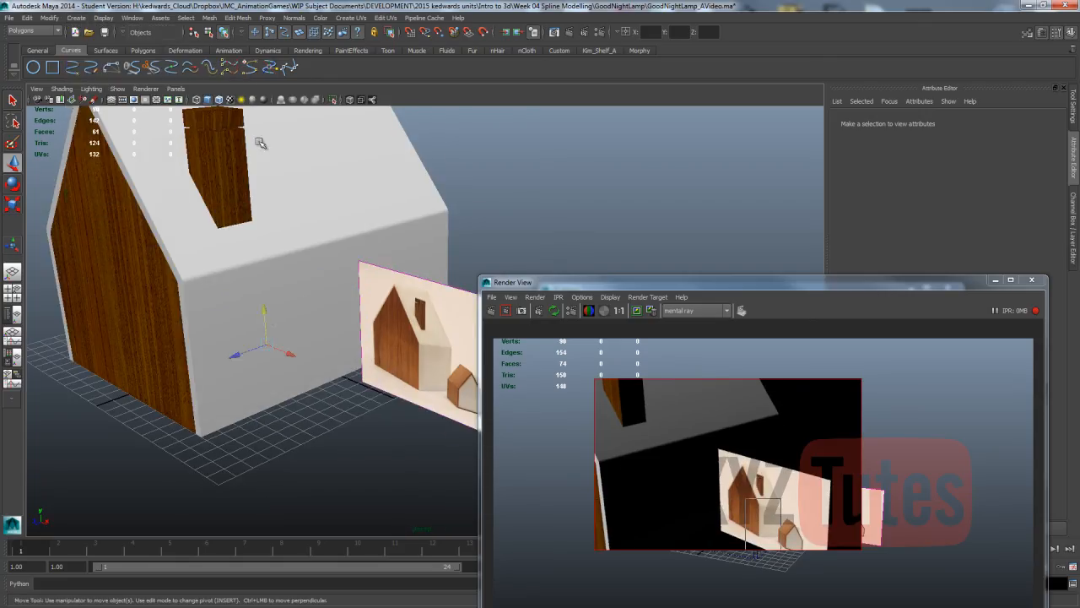
pyautogui.moveTo(264, 318); pyautogui.dragTo(249, 213)
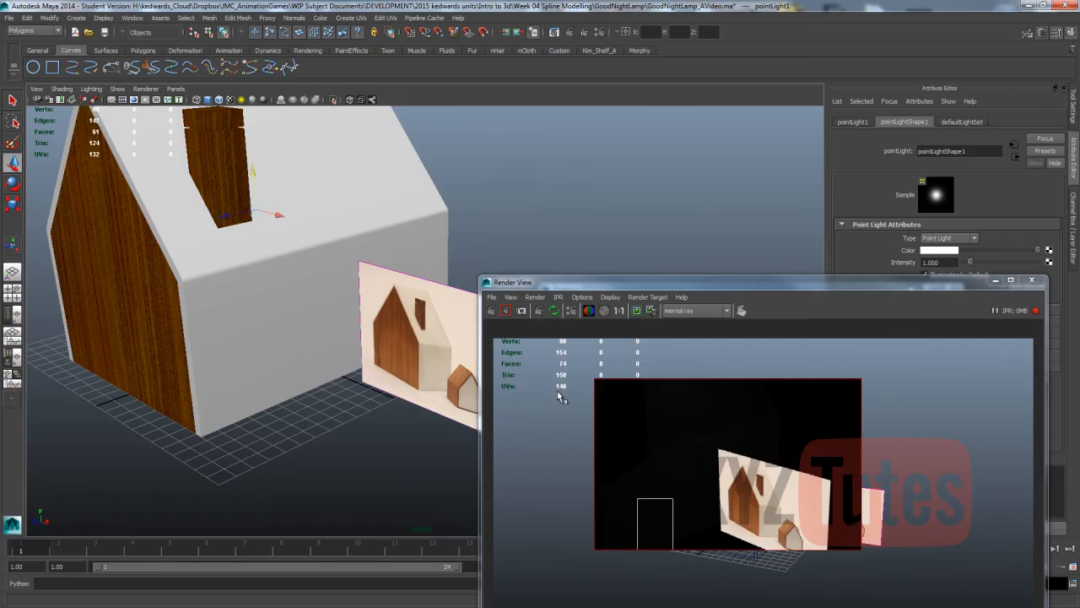
pyautogui.click(539, 311)
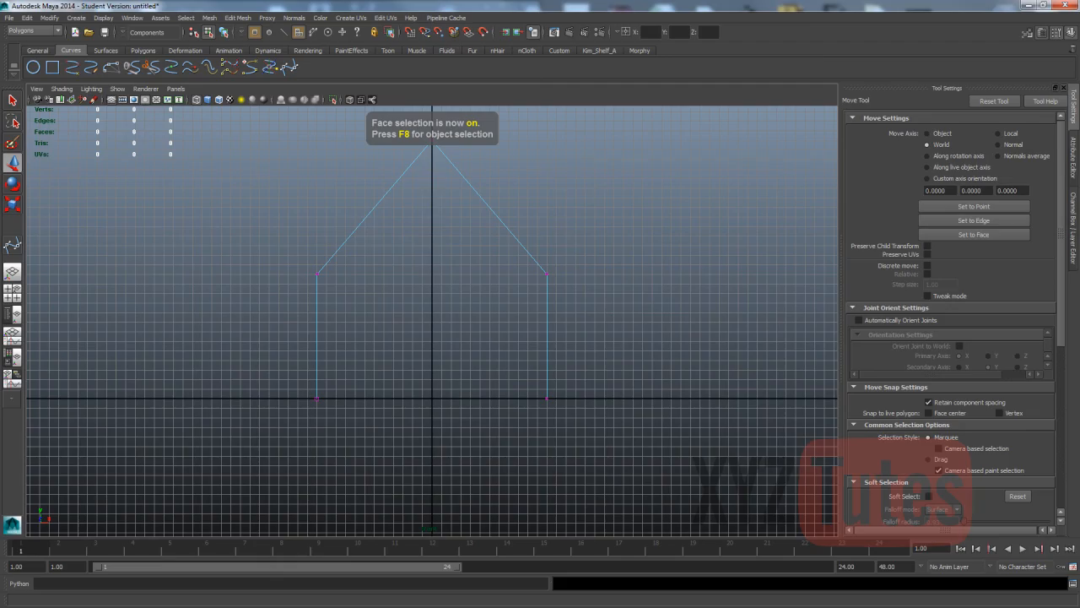
# - Switch the menu set to Surfaces for working on the house outline curve
pyautogui.press('F5')
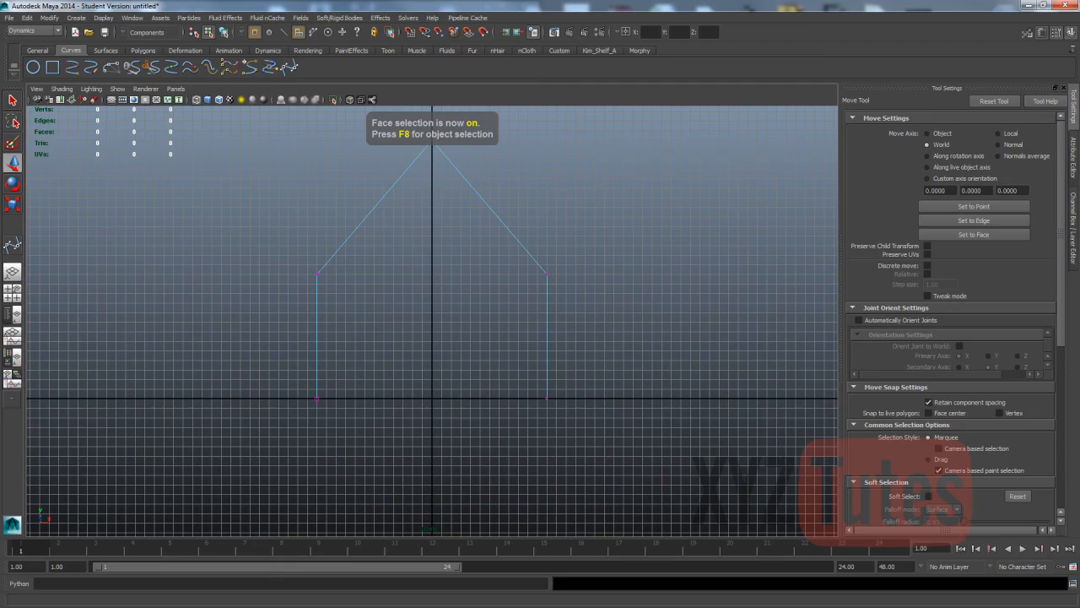
pyautogui.press('F4')
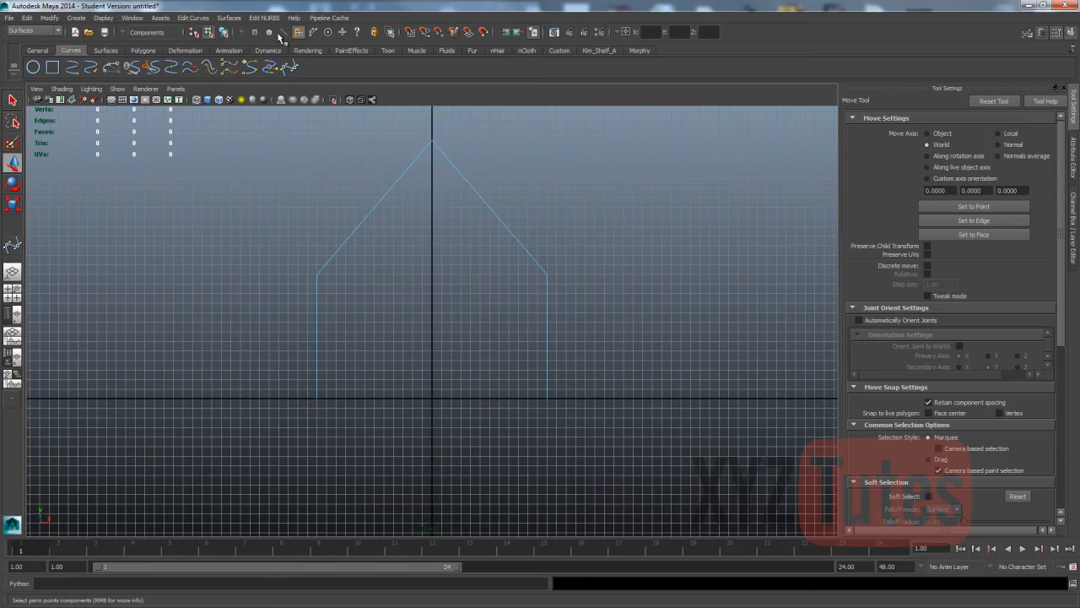
# - Return the house outline curve to object selection and select the whole curve
pyautogui.click(199, 18)
pyautogui.click(482, 191)
pyautogui.moveTo(476, 192); pyautogui.dragTo(528, 176, button='right')
# - Bring the lamp scene GoodNightLamp_AVideo.ma to the front in a full-size window
pyautogui.doubleClick(198, 7)
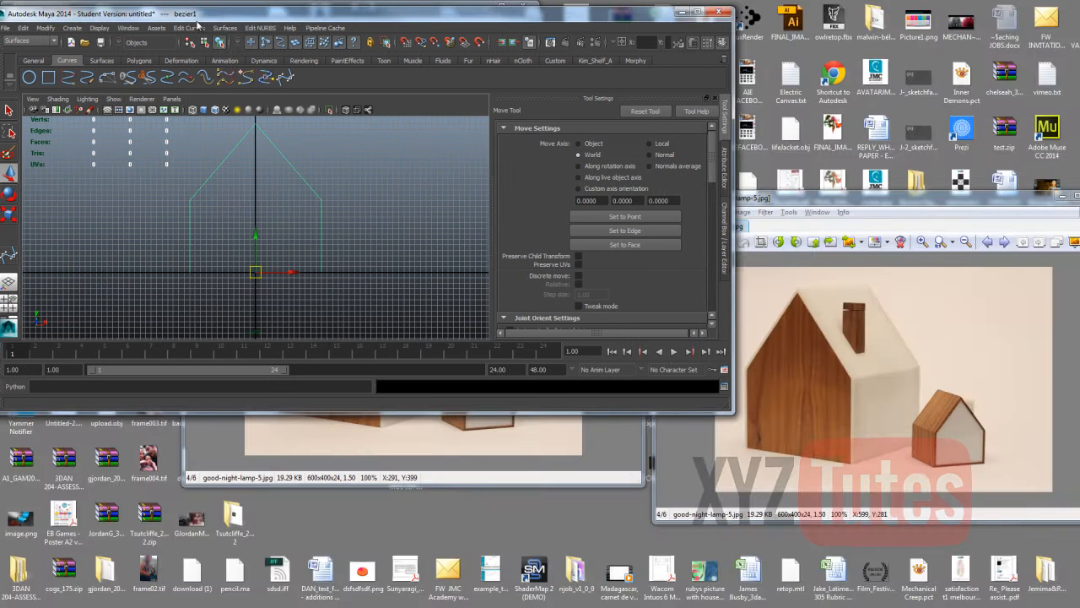
pyautogui.doubleClick(207, 15)
pyautogui.click(201, 17)
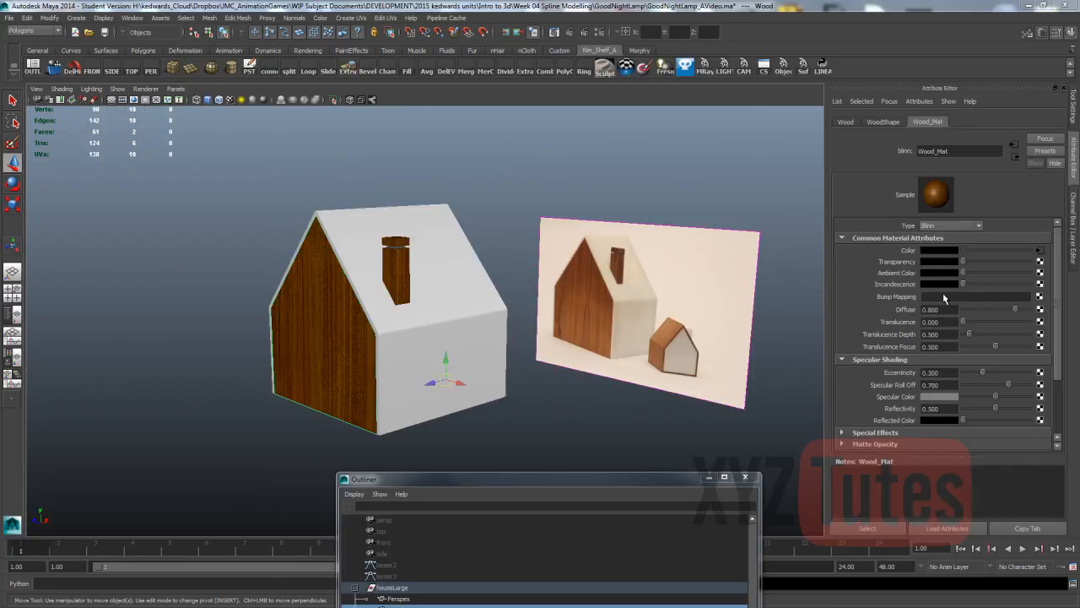
# - Darken the Wood_Mat specular colour to a V of 0.1 and set its reflectivity to 0.05
pyautogui.click(951, 395)
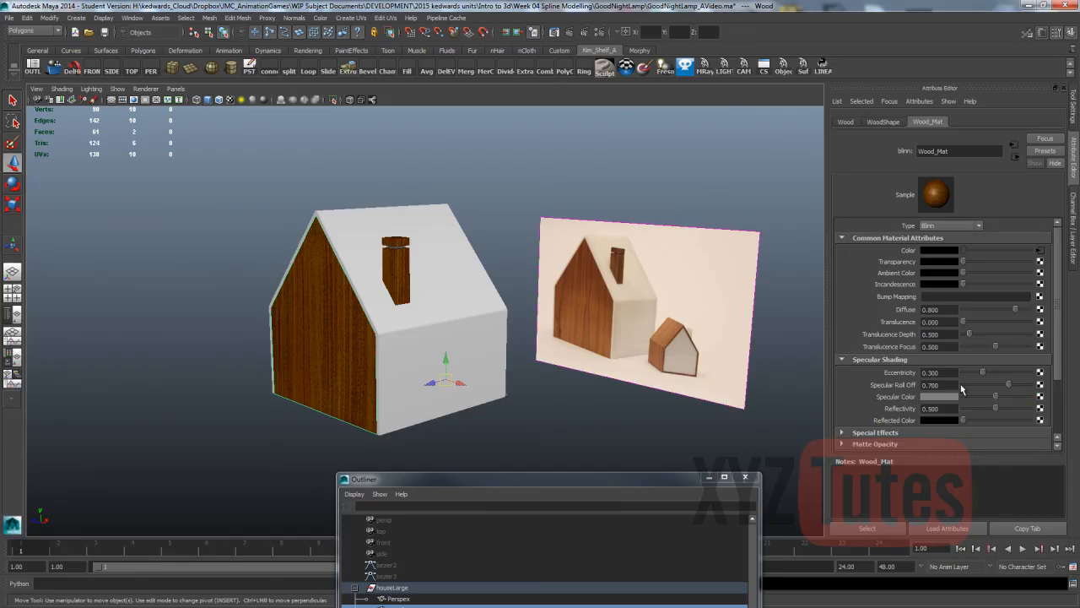
pyautogui.click(948, 395)
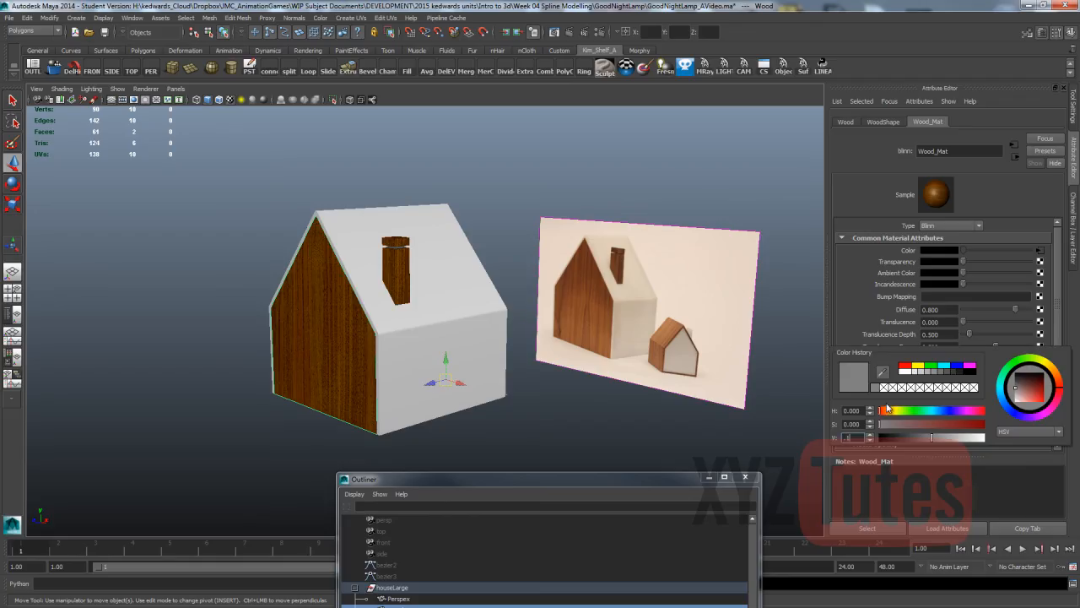
pyautogui.press('Return')
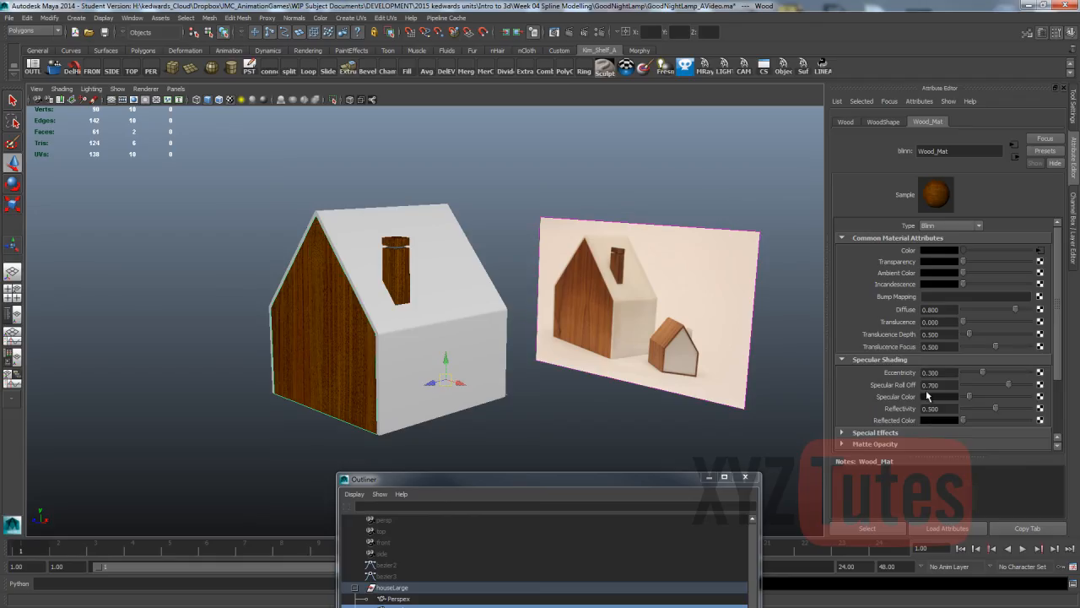
pyautogui.moveTo(924, 408); pyautogui.dragTo(957, 407)
# - Set the Mi Reflection Blur of Wood_Mat to 5 in its mental ray attributes and deselect the wood
pyautogui.scroll(-3, 908, 398)
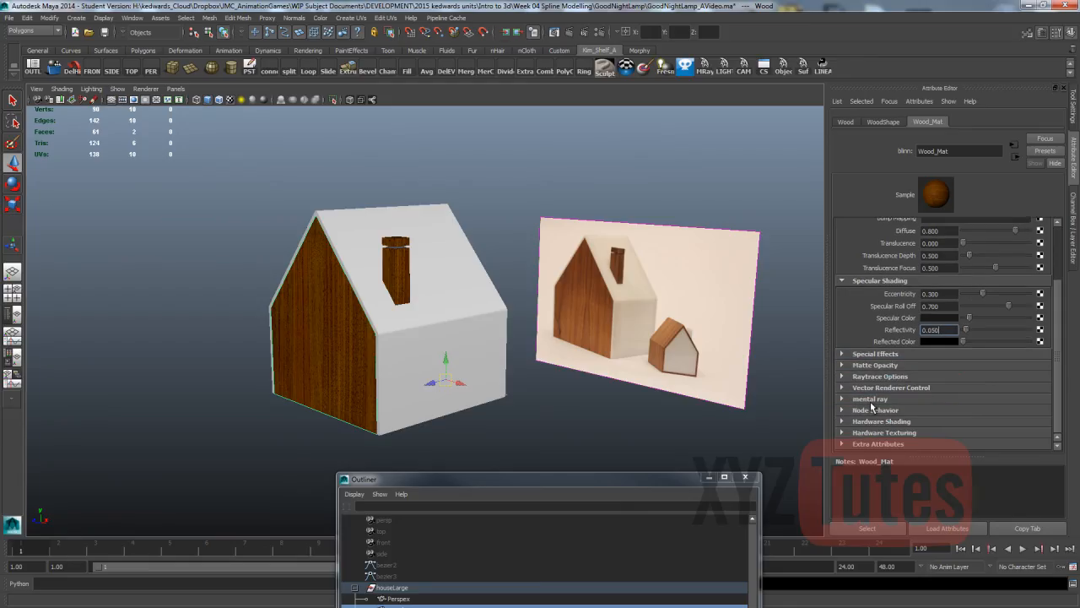
pyautogui.click(870, 398)
pyautogui.scroll(-9, 1054, 363)
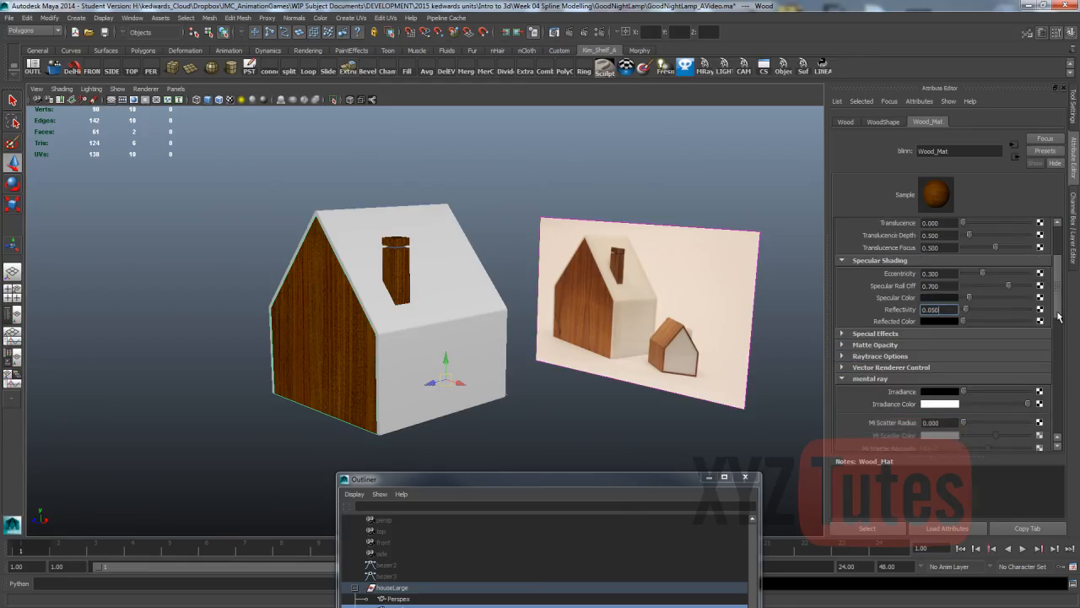
pyautogui.click(951, 286)
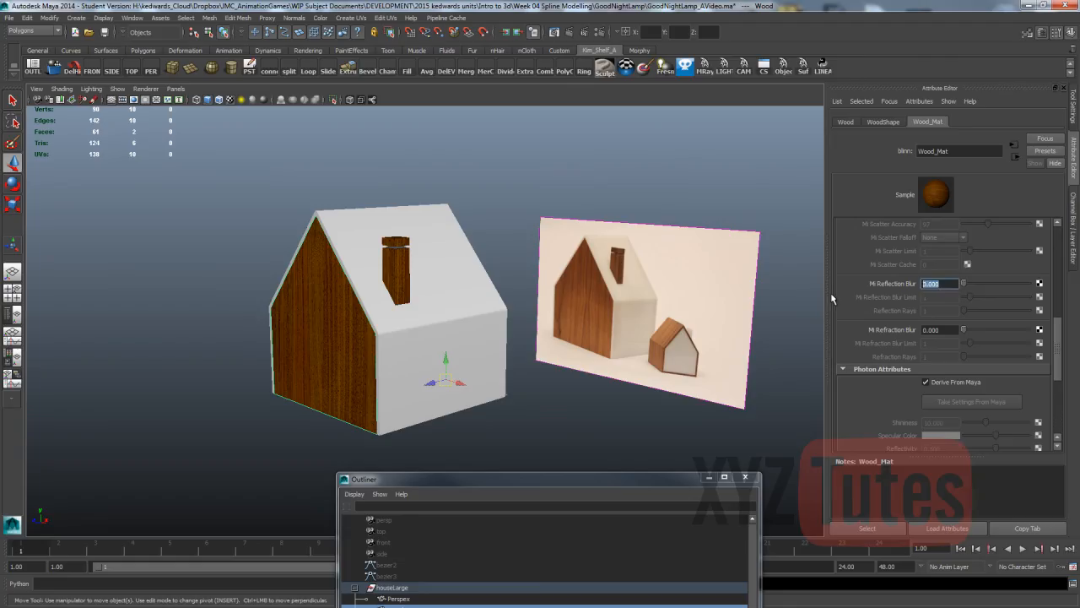
pyautogui.write('5')
pyautogui.press('Return')
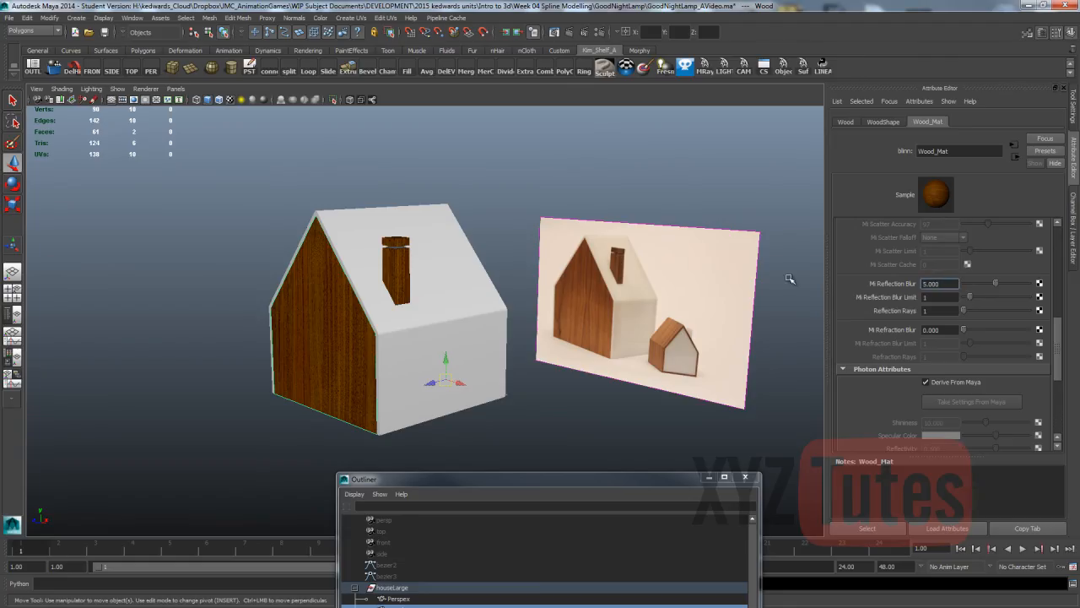
pyautogui.click(509, 229)
# - Create a point light and raise it to roof height inside the house
pyautogui.moveTo(499, 282)
pyautogui.keyDown('alt'); pyautogui.mouseDown()
pyautogui.moveTo(534, 222)
pyautogui.moveTo(675, 244)
pyautogui.moveTo(548, 250)
pyautogui.moveTo(489, 275)
pyautogui.moveTo(501, 303)
pyautogui.mouseUp(); pyautogui.keyUp('alt')
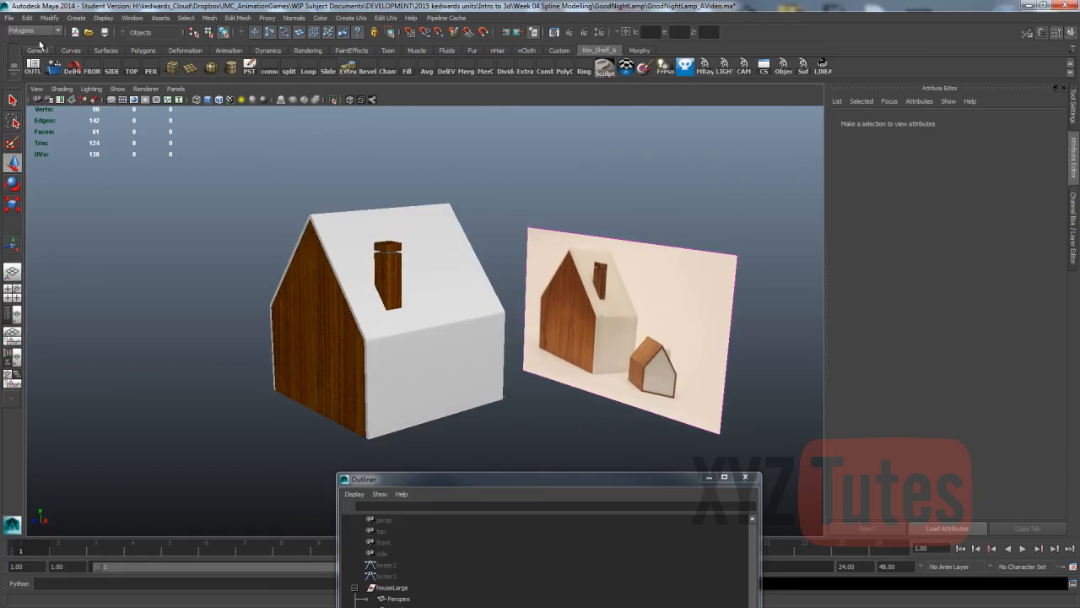
pyautogui.click(76, 18)
pyautogui.moveTo(140, 70)
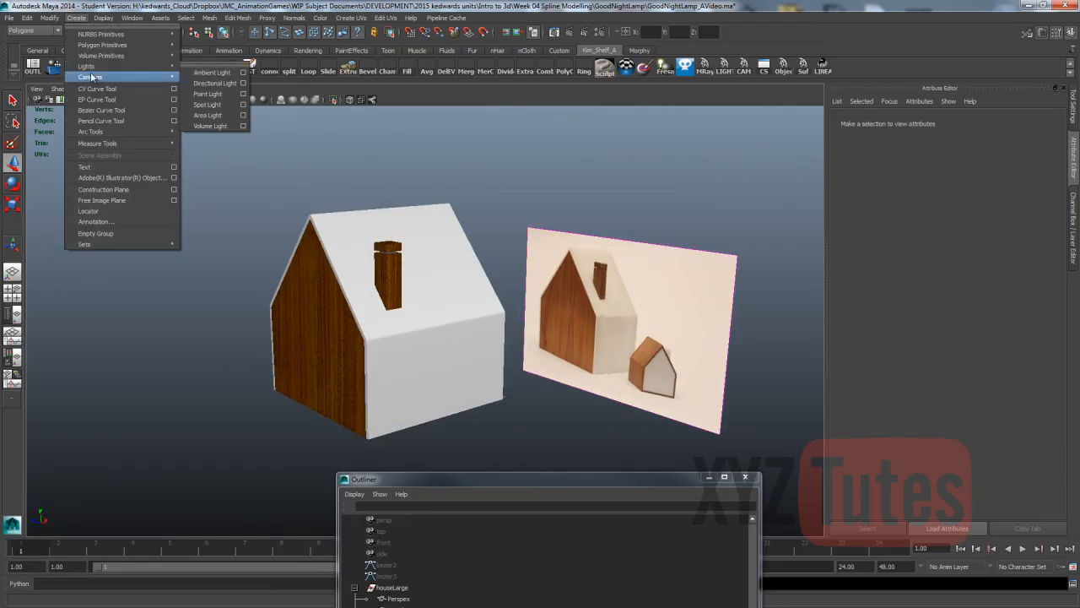
pyautogui.click(207, 95)
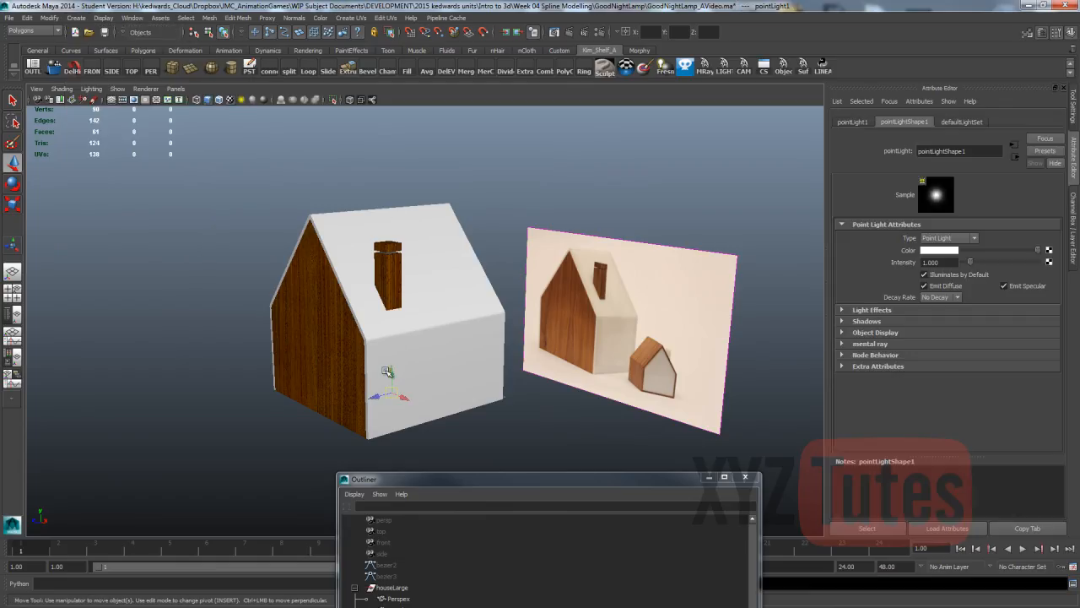
pyautogui.moveTo(389, 378); pyautogui.dragTo(389, 295)
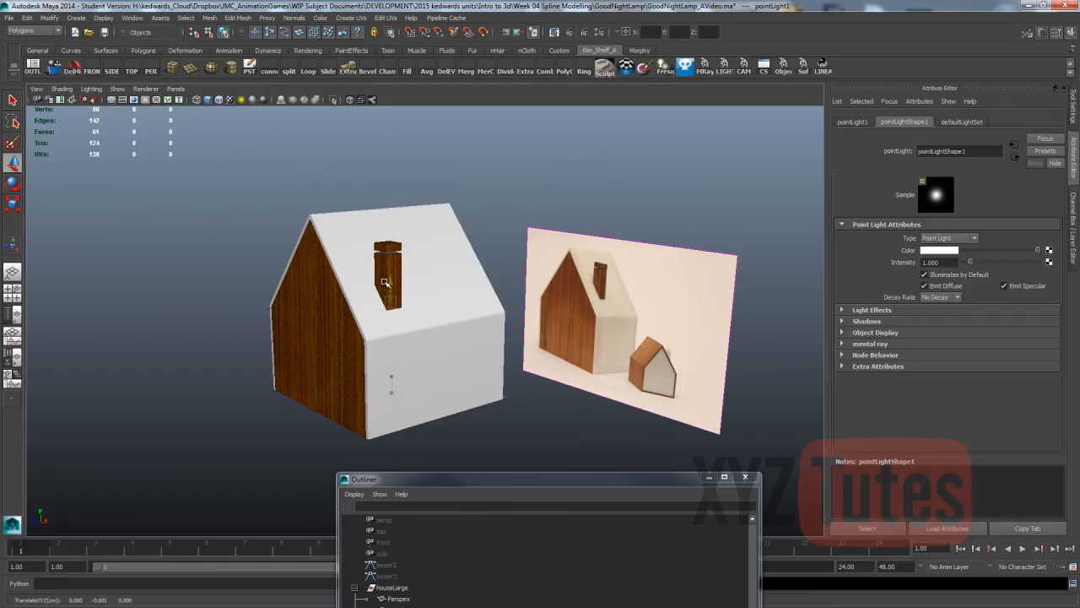
# - Start an IPR render, switch the renderer to mental ray and rerun it
pyautogui.click(585, 37)
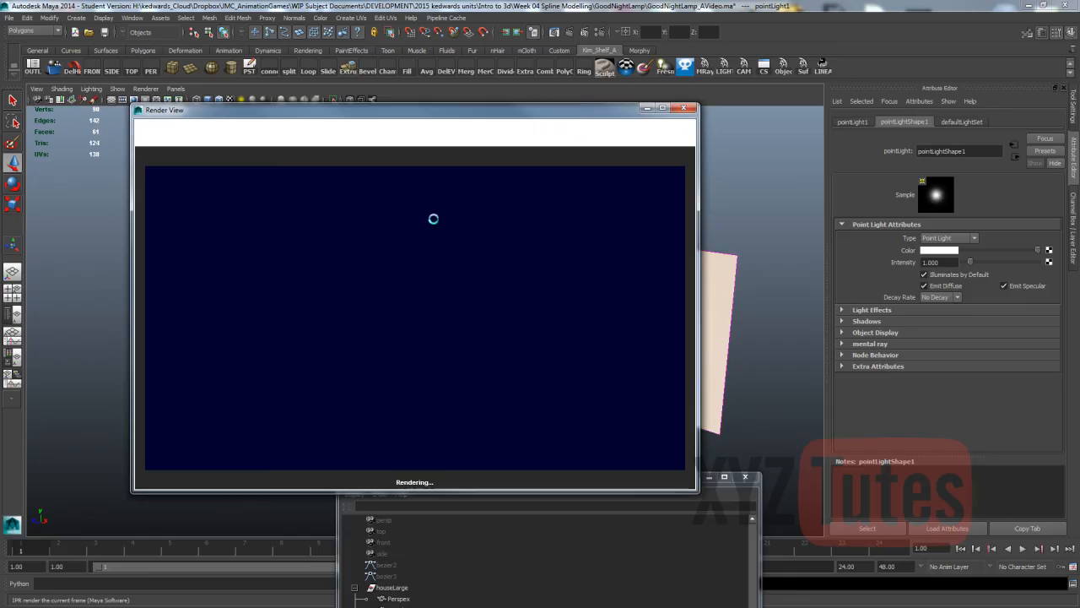
pyautogui.click(348, 139)
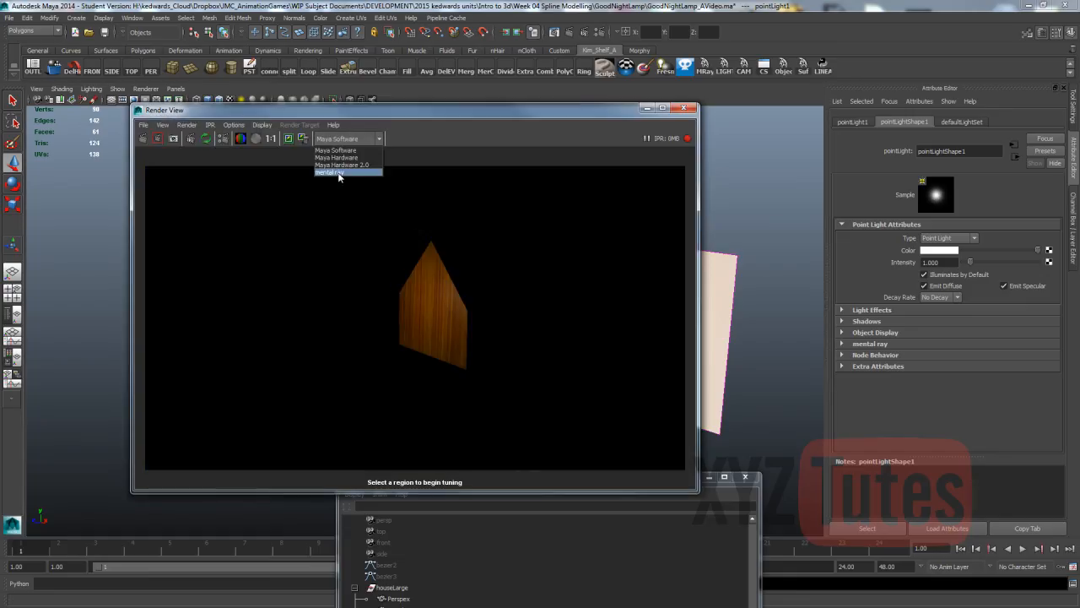
pyautogui.click(340, 174)
pyautogui.click(206, 139)
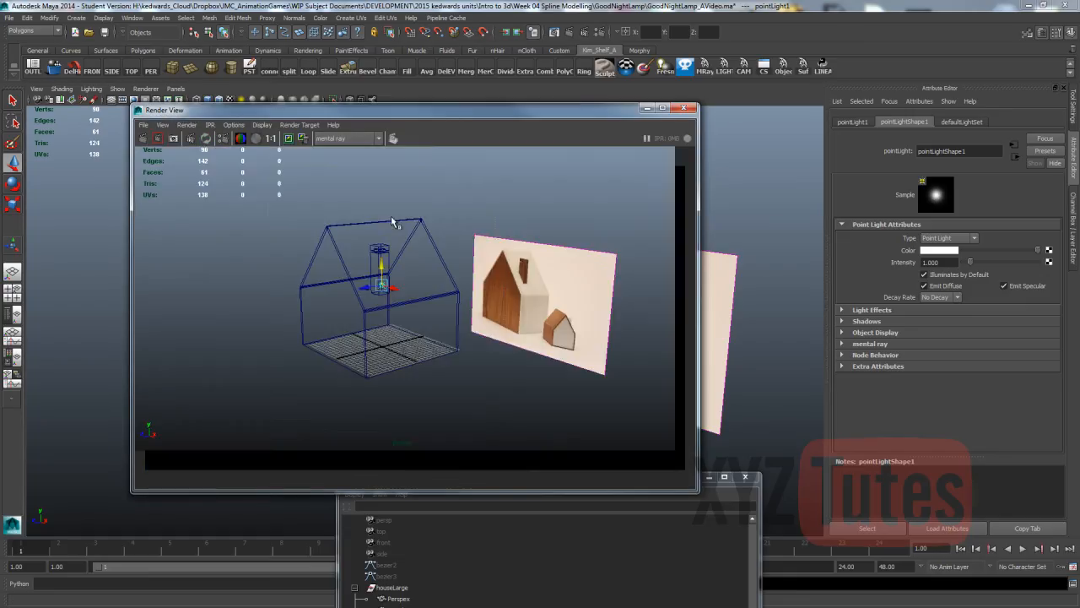
# - Render the region around the house with the point light's intensity raised to 10, and close the render
pyautogui.moveTo(513, 186); pyautogui.dragTo(282, 451)
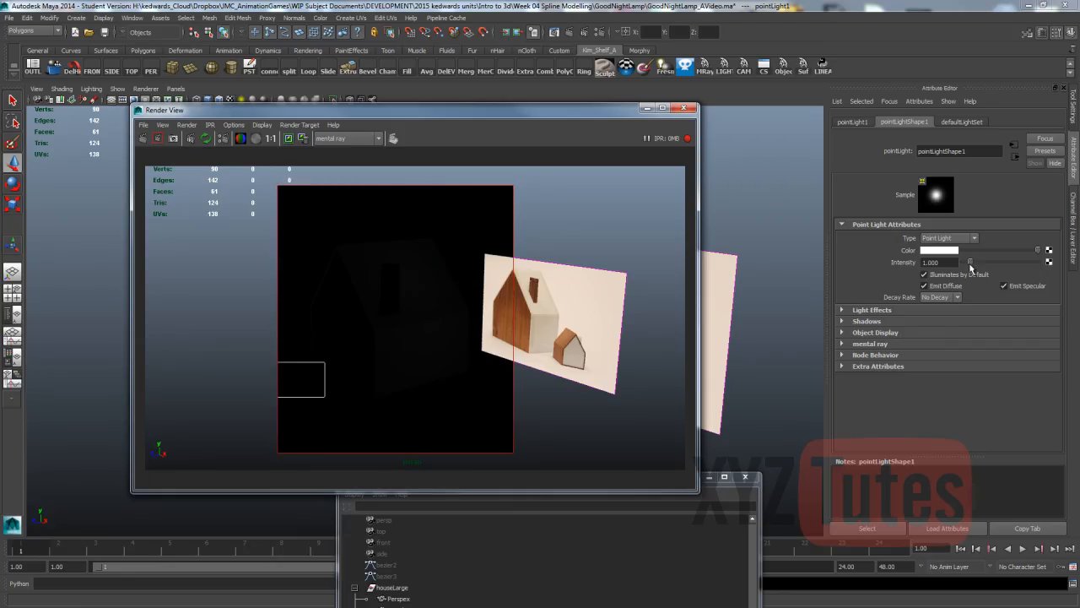
pyautogui.moveTo(971, 263); pyautogui.dragTo(1040, 268)
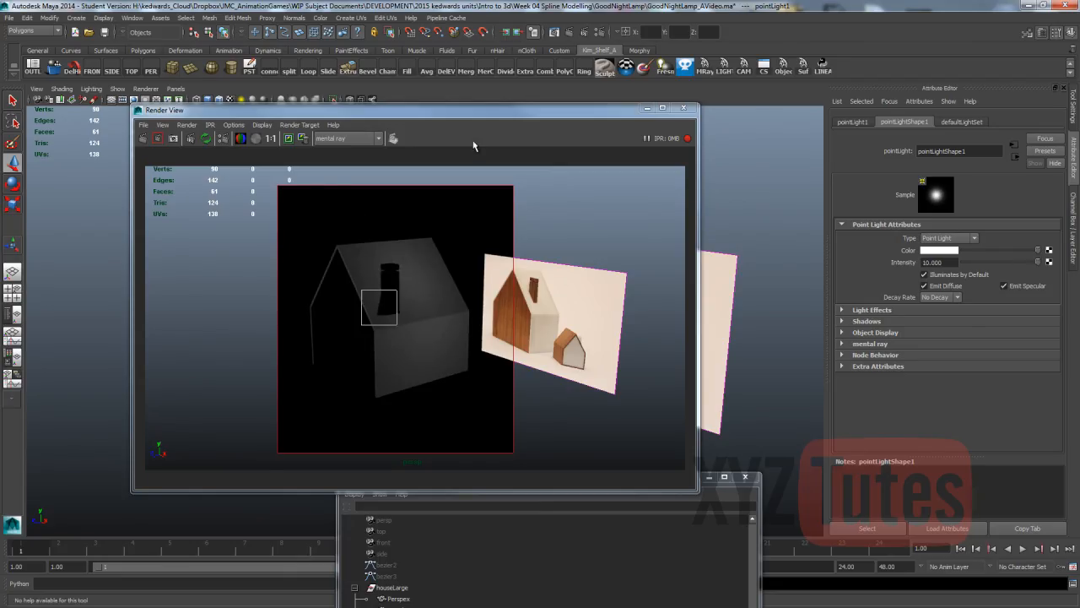
pyautogui.click(682, 108)
# - Look into the open underside of the house and remove the point light
pyautogui.keyDown('alt'); pyautogui.moveTo(535, 211); pyautogui.dragTo(412, 291); pyautogui.keyUp('alt')
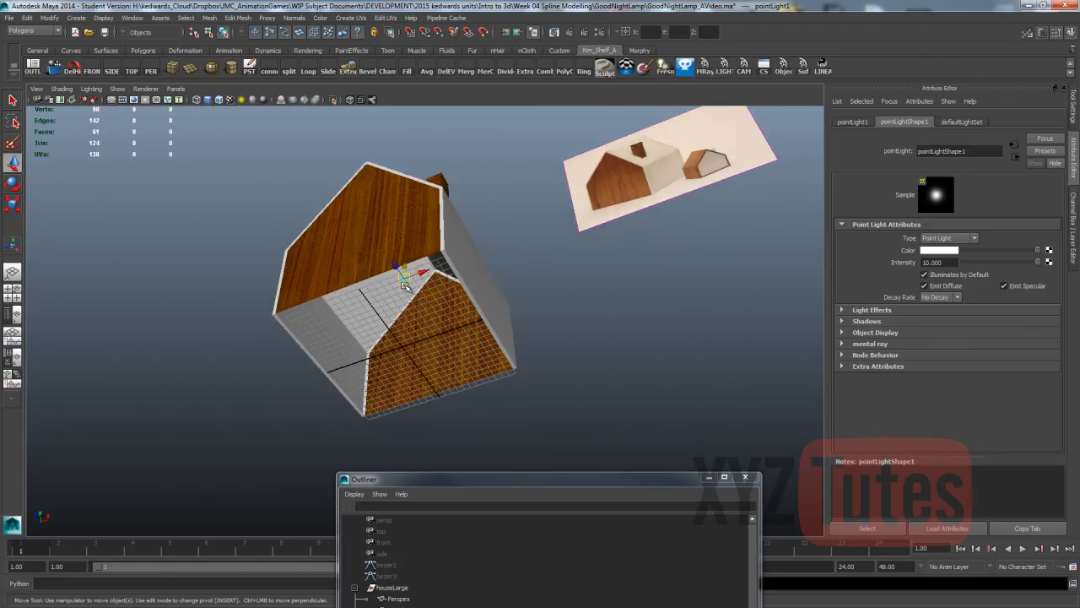
pyautogui.click(431, 236)
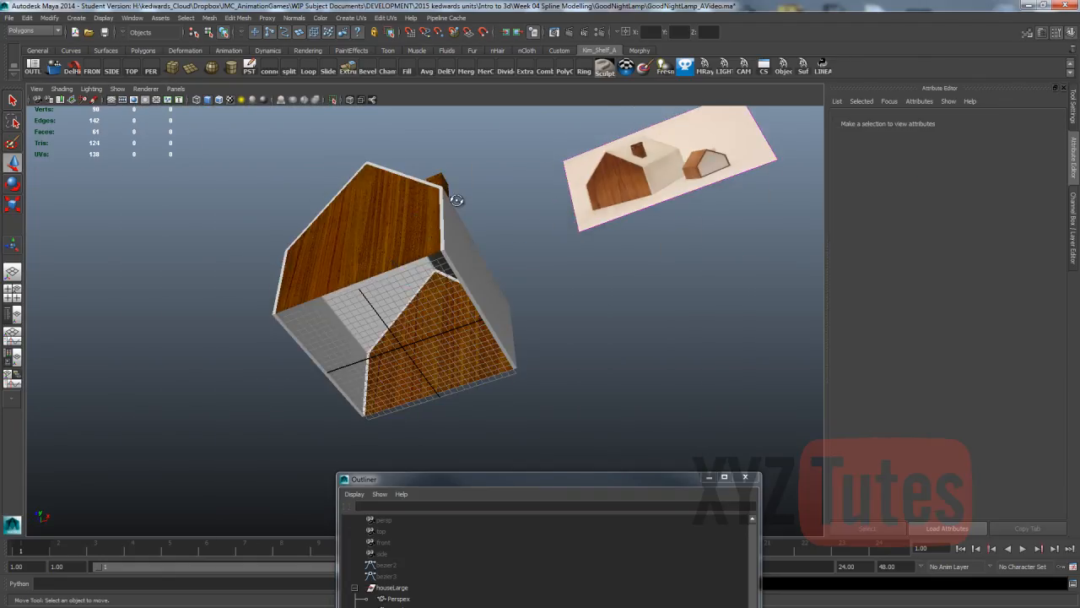
pyautogui.keyDown('alt'); pyautogui.moveTo(456, 197); pyautogui.dragTo(446, 256); pyautogui.keyUp('alt')
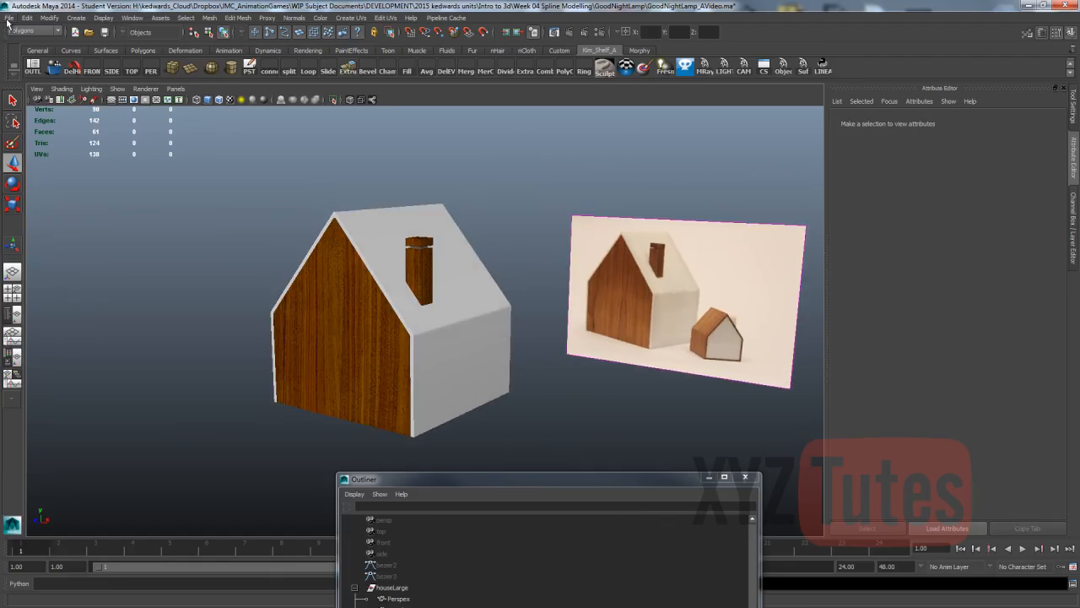
# - Save the scene and accept the Student Version notice
pyautogui.click(8, 18)
pyautogui.click(34, 54)
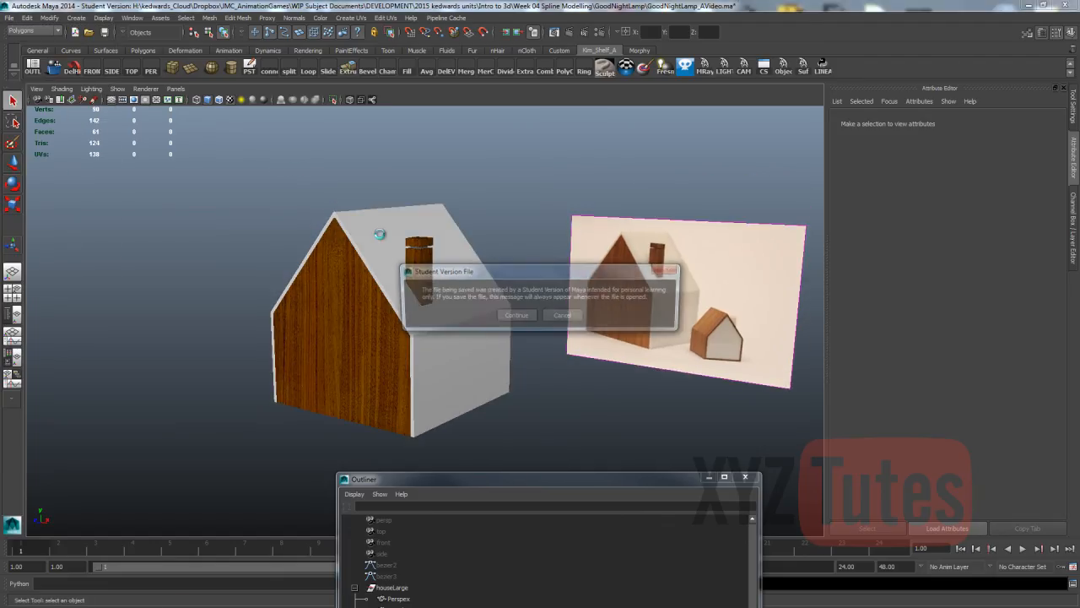
pyautogui.click(516, 315)
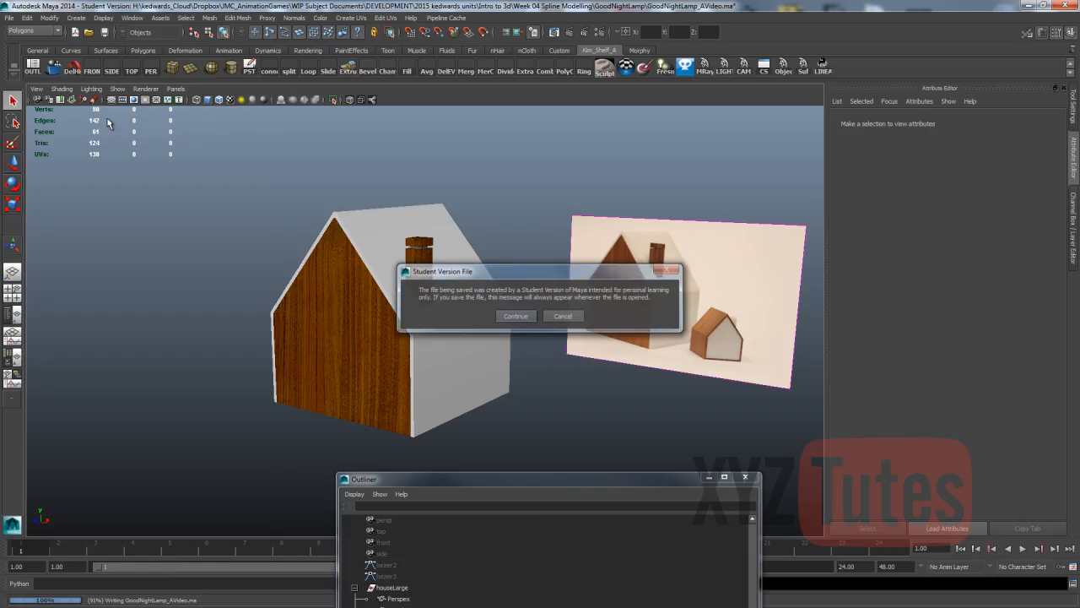
# - Create a point light at roof height inside the house with an intensity of 200 and Quadratic decay
pyautogui.click(75, 18)
pyautogui.moveTo(127, 66)
pyautogui.click(208, 96)
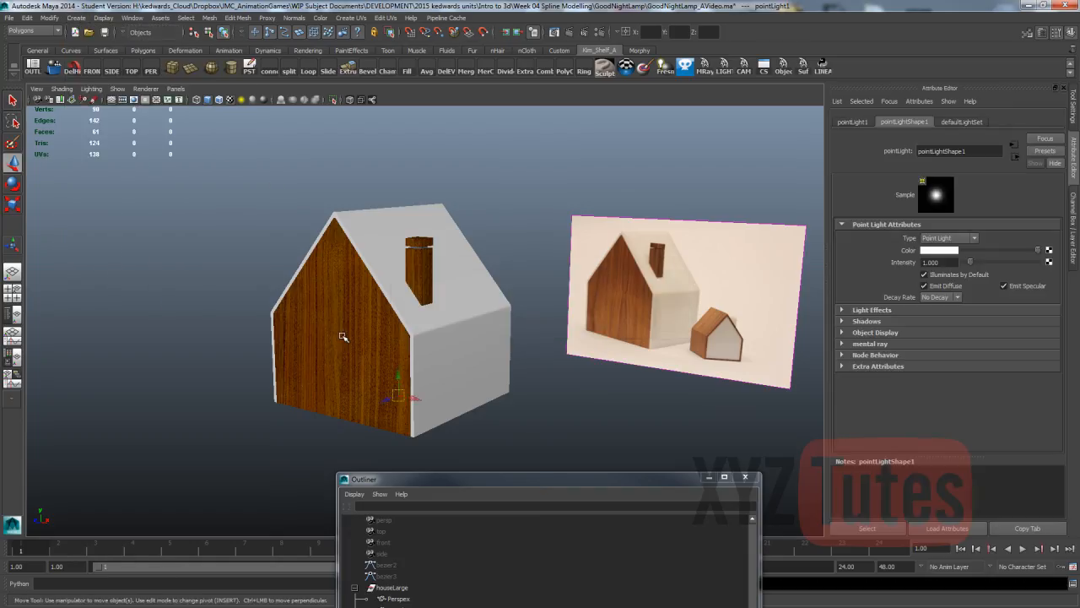
pyautogui.moveTo(397, 376); pyautogui.dragTo(398, 291)
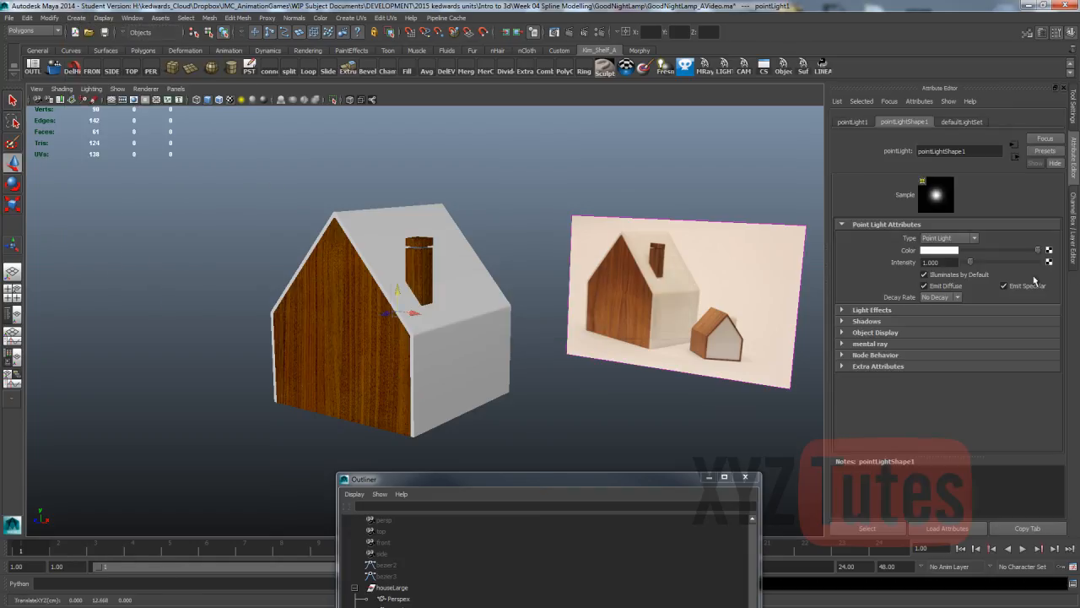
pyautogui.click(952, 262)
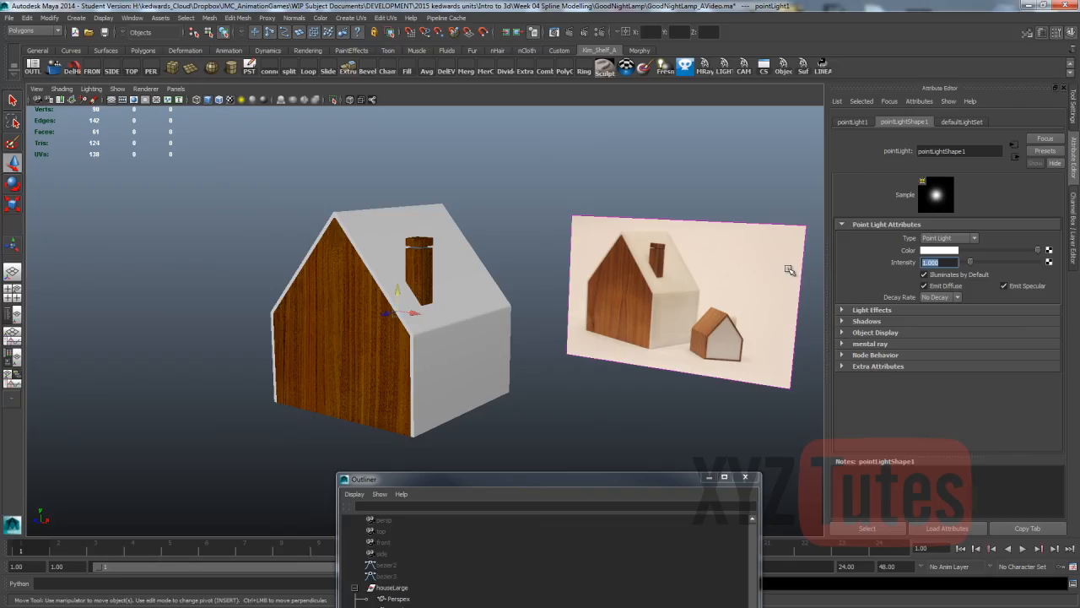
pyautogui.click(940, 297)
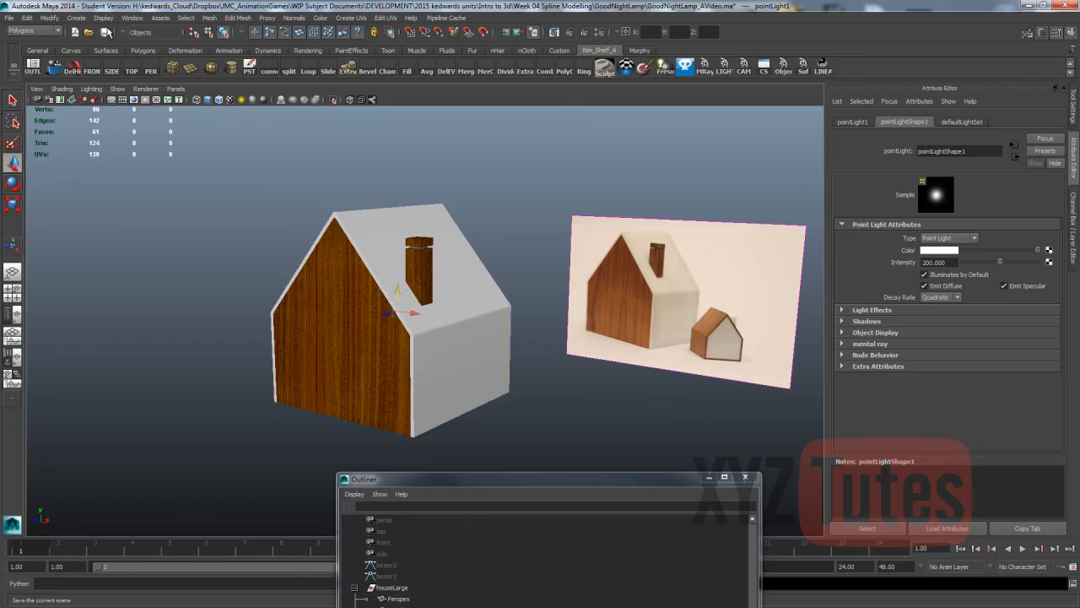
# - Create a 1 by 1 polygon plane at the house's base and scale it uniformly about 71.5 times as the ground
pyautogui.click(78, 18)
pyautogui.moveTo(98, 47)
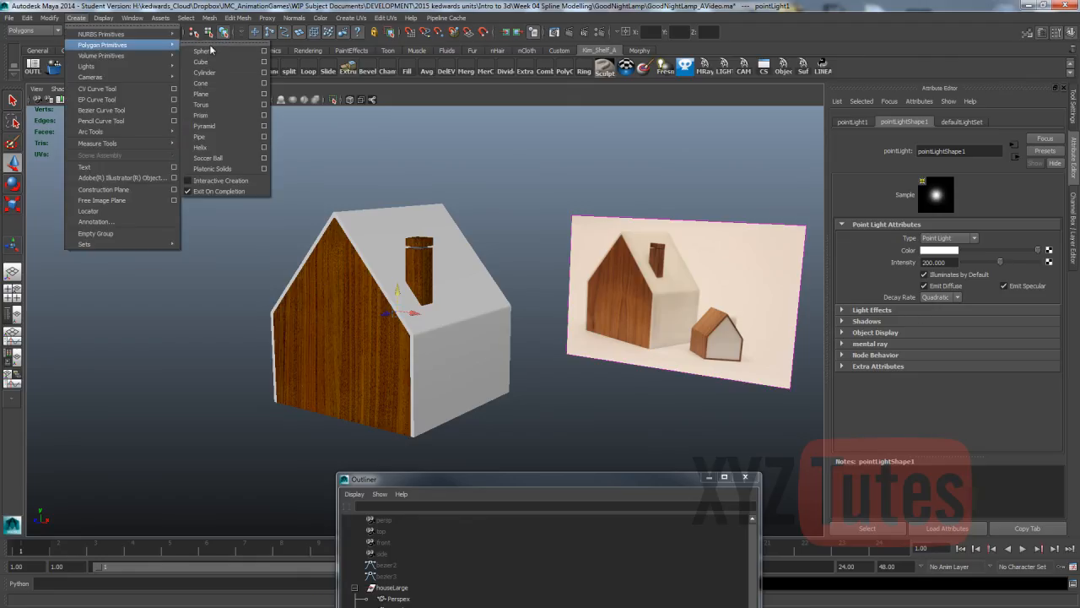
pyautogui.click(263, 95)
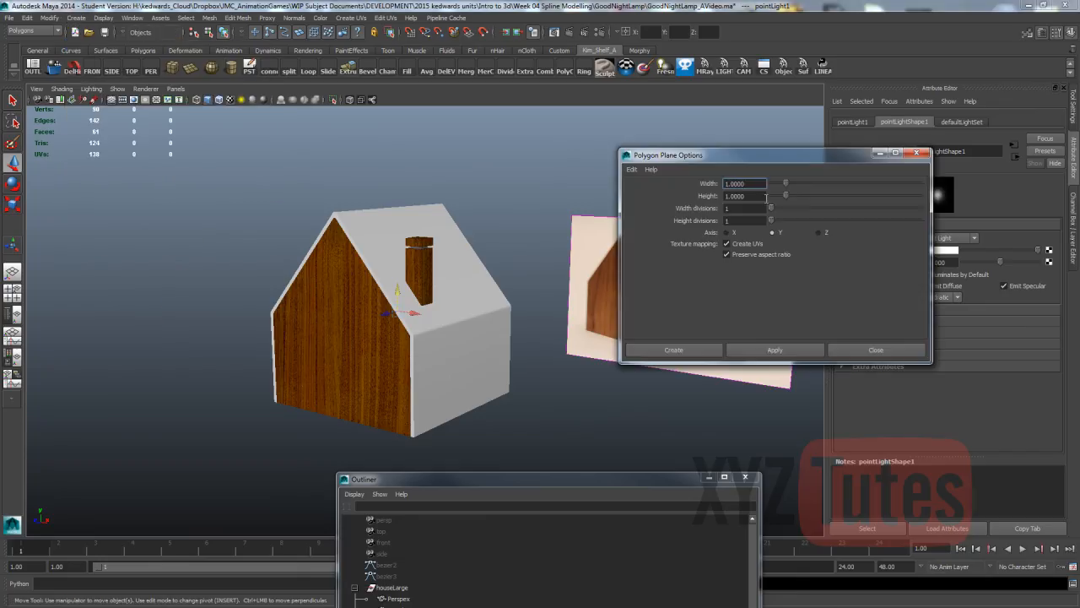
pyautogui.click(688, 351)
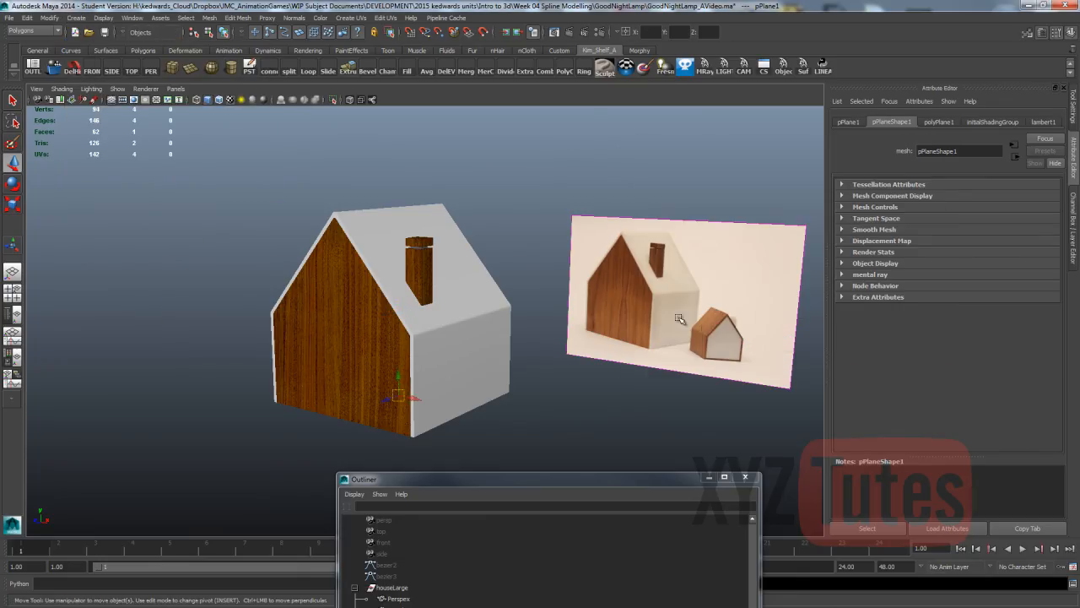
pyautogui.press('e')
pyautogui.press('r')
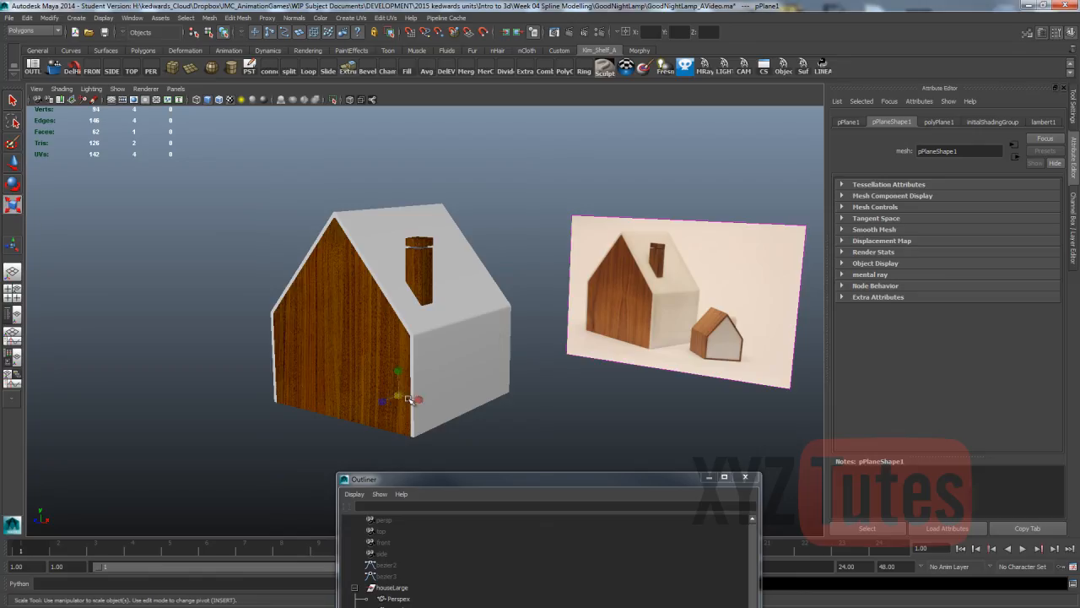
pyautogui.moveTo(399, 396); pyautogui.dragTo(738, 369)
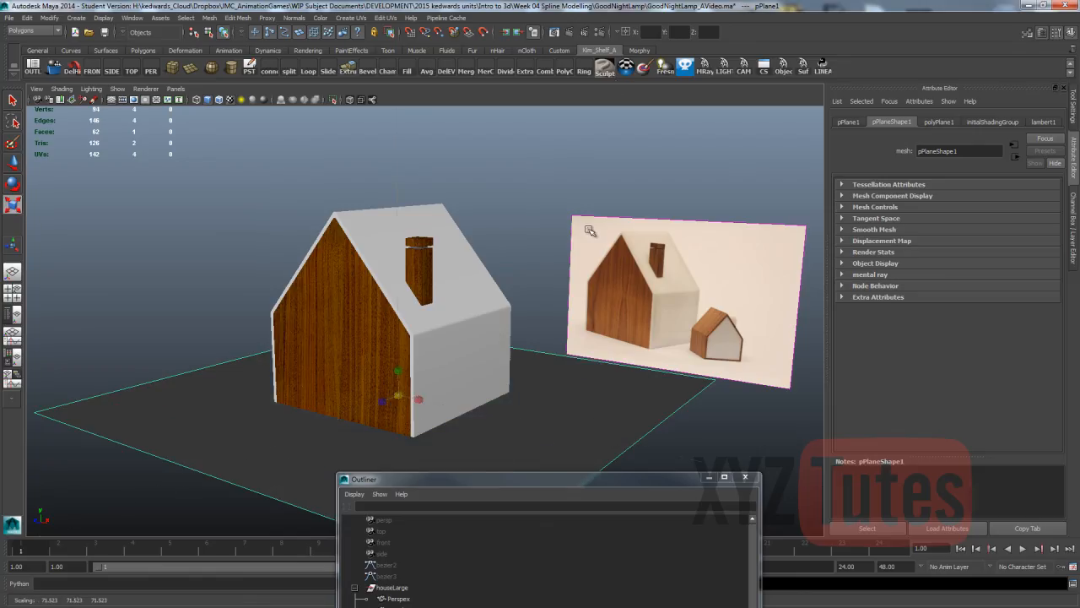
# - Run an IPR render of the house and set the Render View's image color profile to Linear sRGB
pyautogui.click(585, 32)
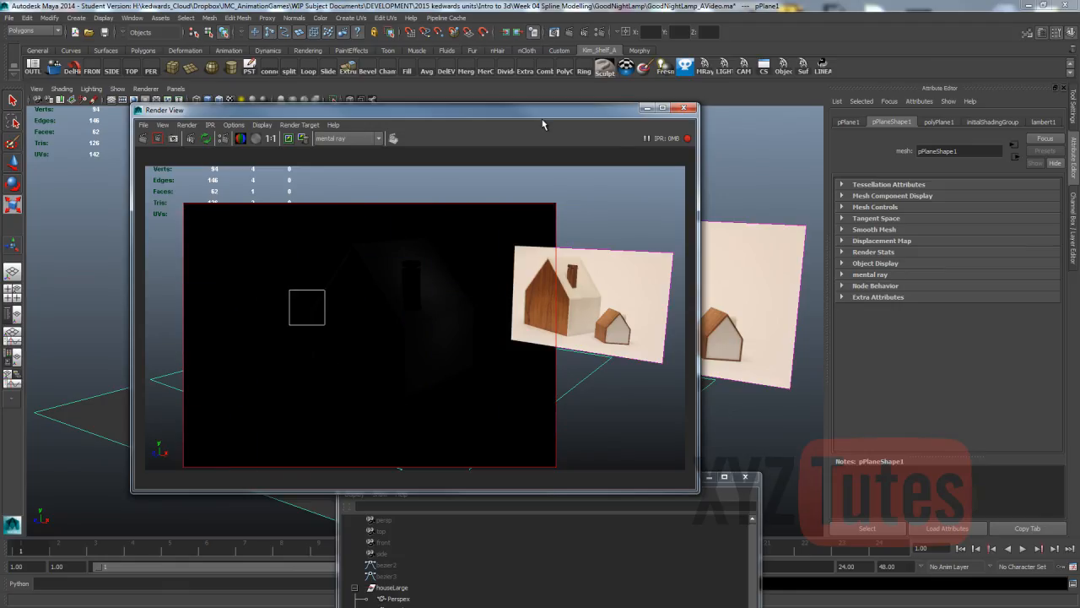
pyautogui.moveTo(530, 110); pyautogui.dragTo(568, 157)
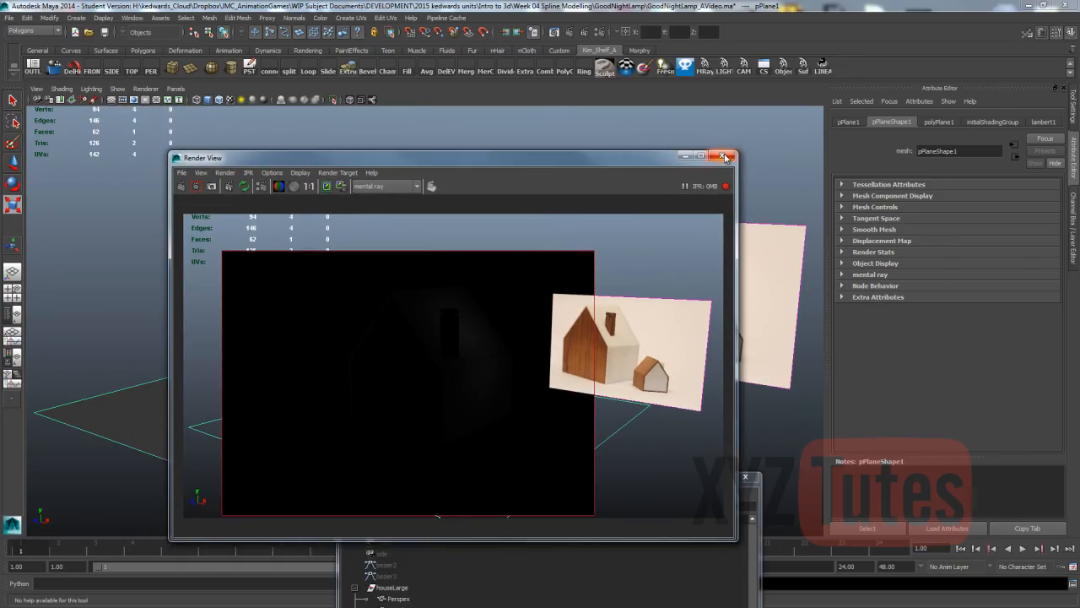
pyautogui.click(273, 173)
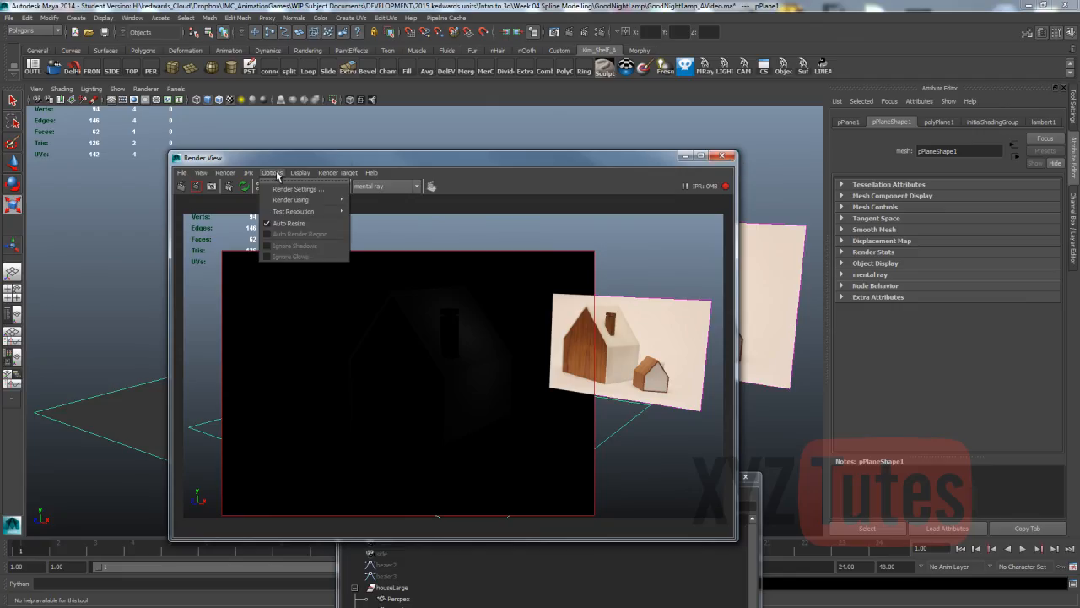
pyautogui.moveTo(250, 174)
pyautogui.moveTo(300, 173)
pyautogui.click(348, 278)
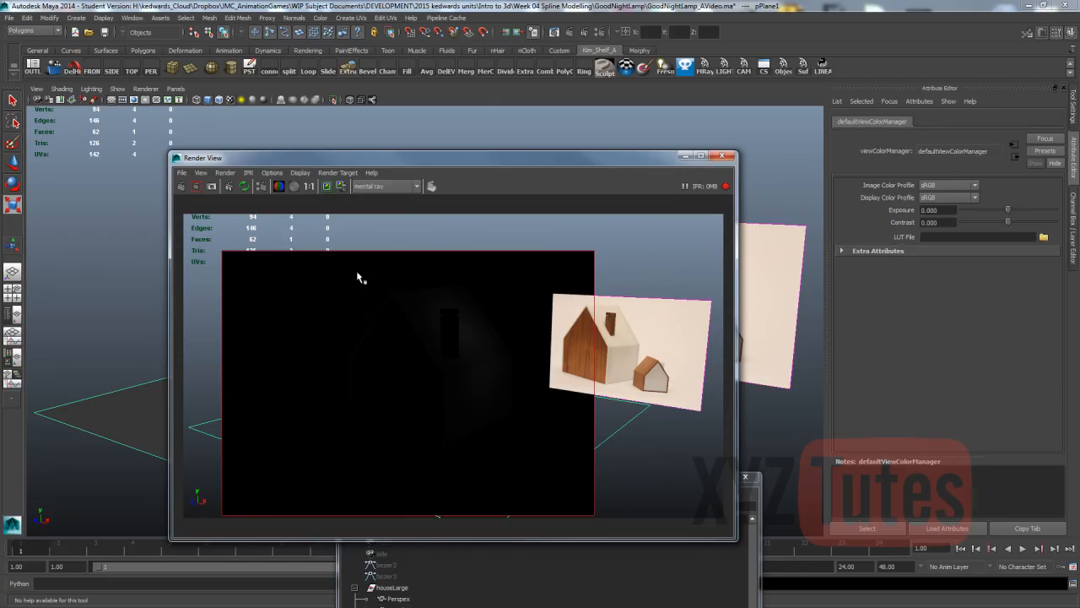
pyautogui.click(949, 184)
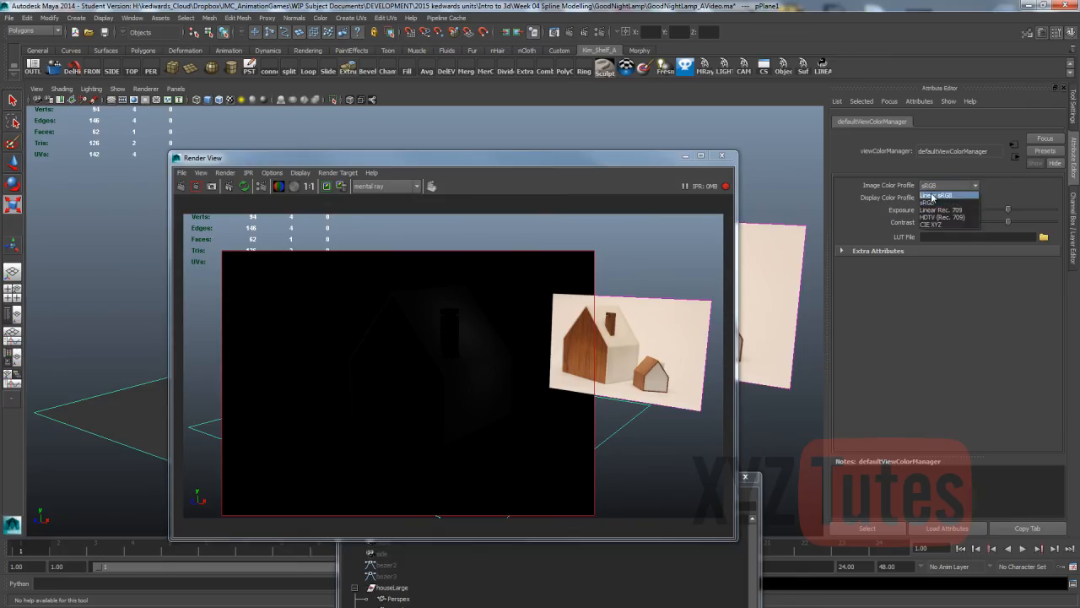
pyautogui.click(941, 195)
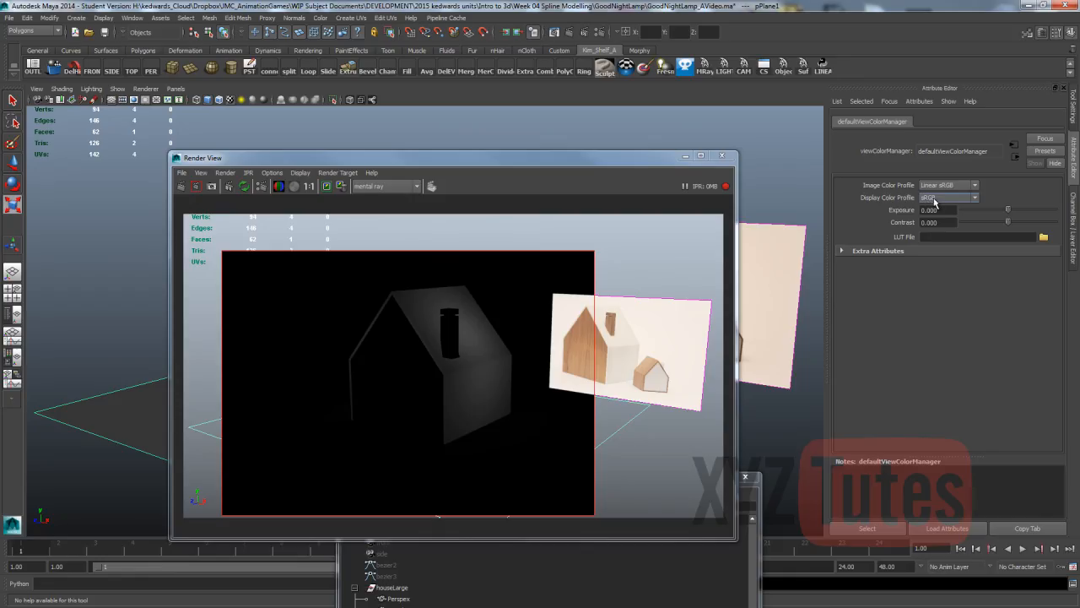
# - Enable color management in the render settings and check the framebuffer data type
pyautogui.click(600, 34)
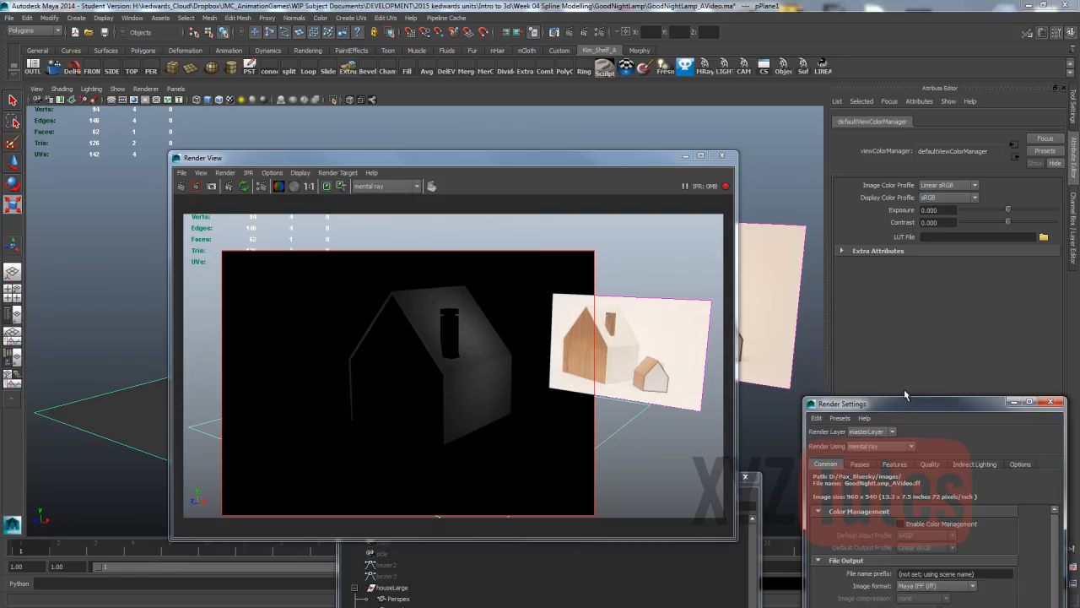
pyautogui.moveTo(899, 408); pyautogui.dragTo(384, 99)
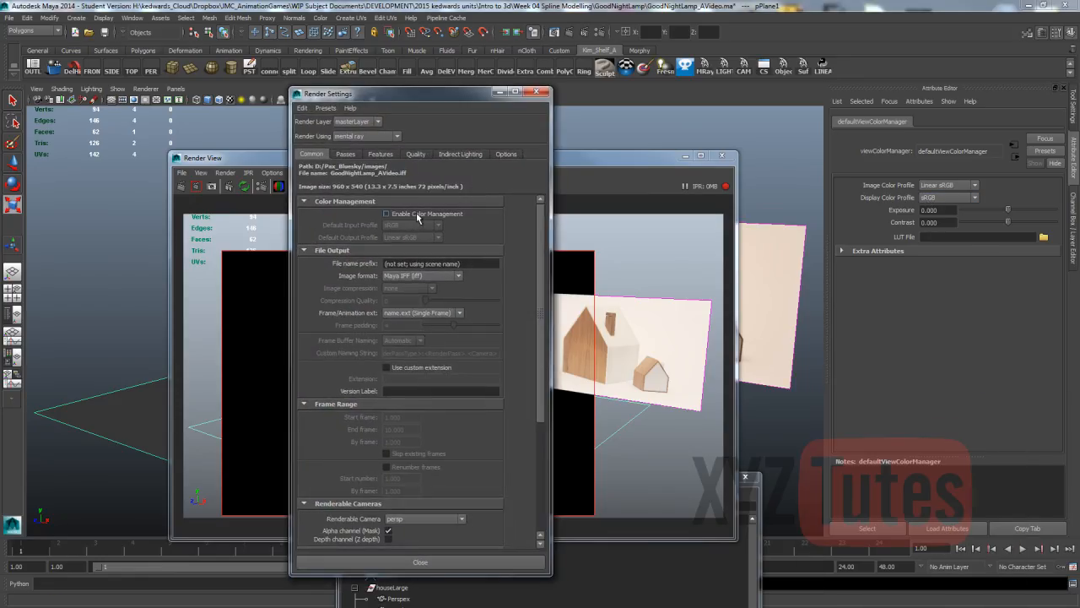
pyautogui.click(413, 214)
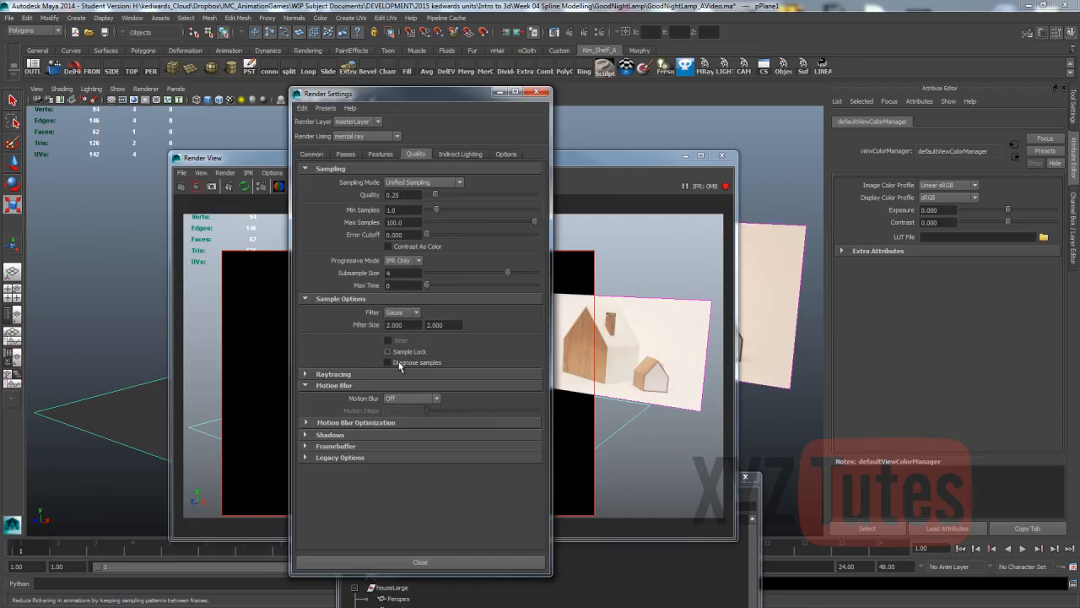
pyautogui.click(335, 446)
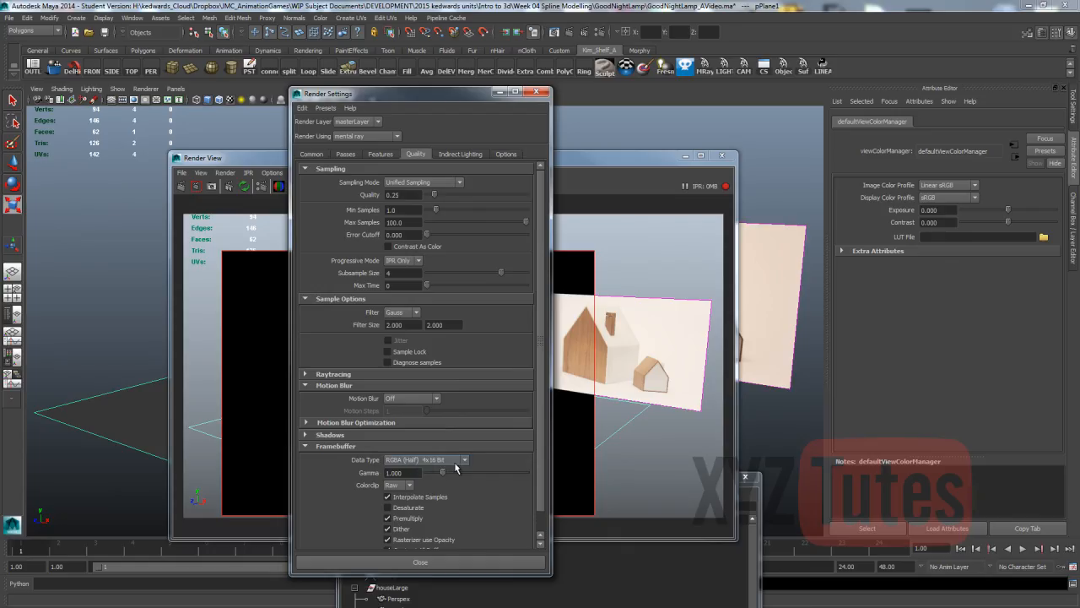
pyautogui.click(542, 93)
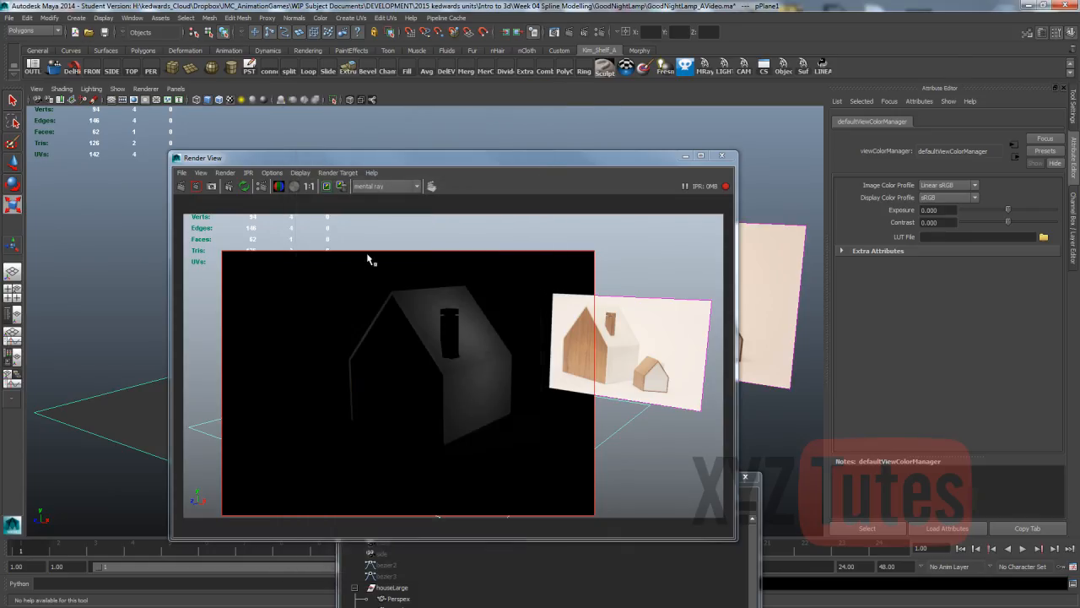
# - Enable Final Gathering for indirect lighting and re-render the region around the house in IPR
pyautogui.click(246, 189)
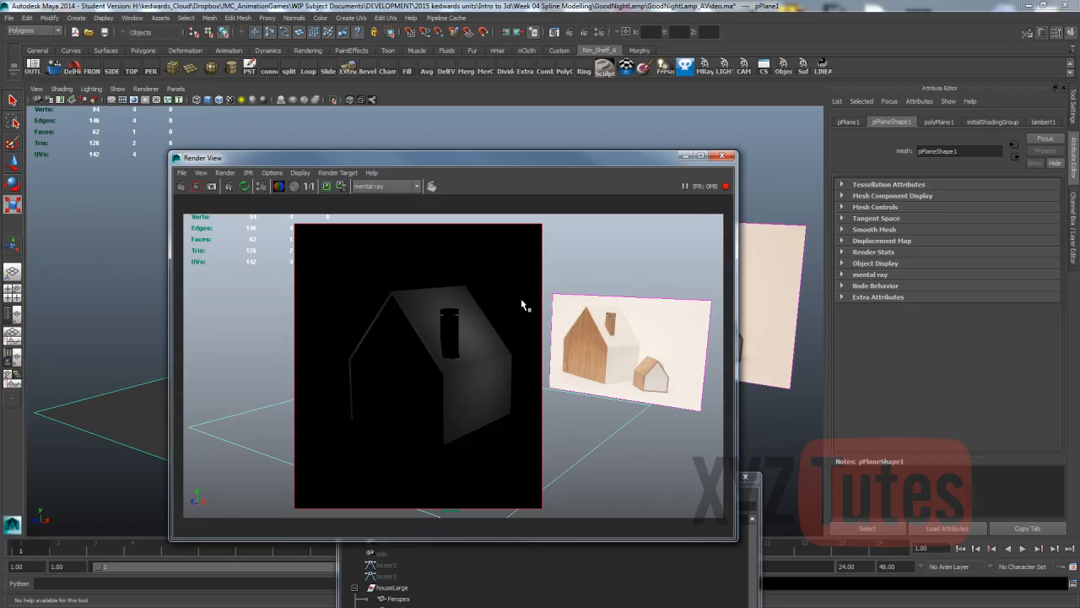
pyautogui.click(600, 33)
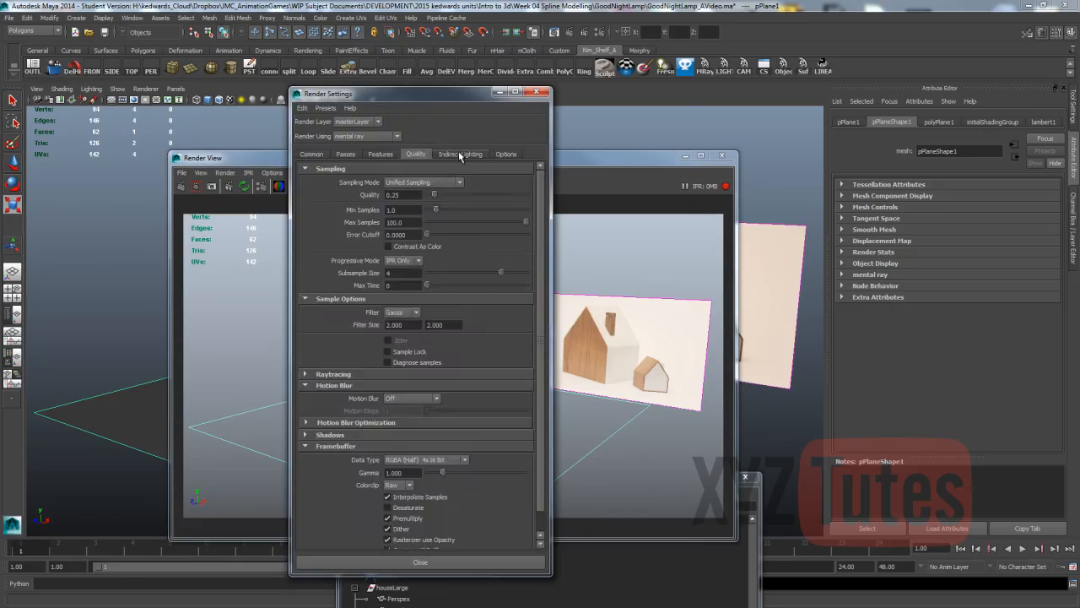
pyautogui.click(461, 154)
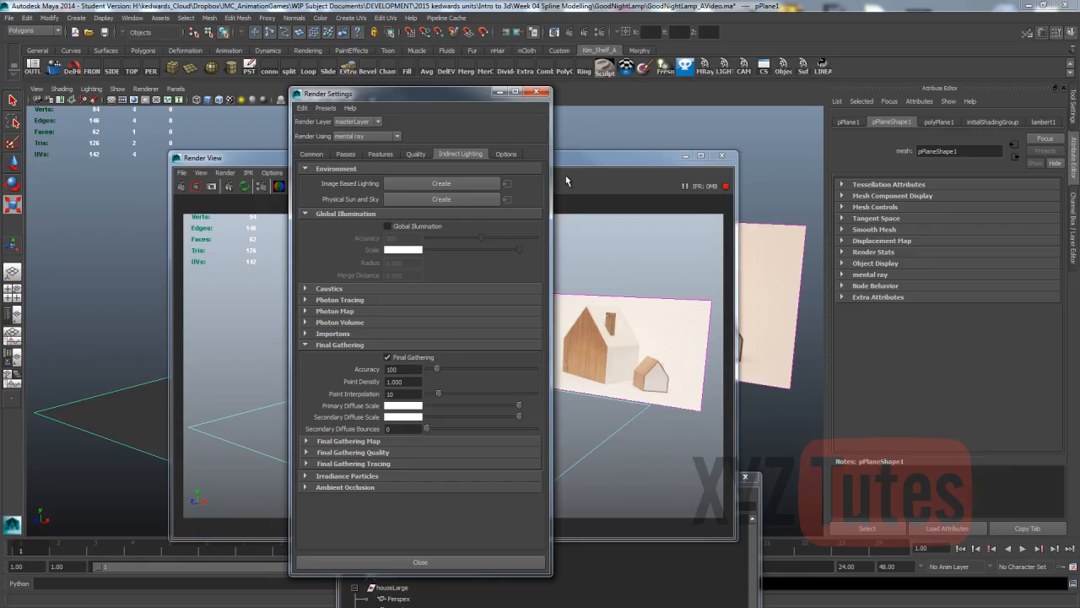
pyautogui.click(564, 179)
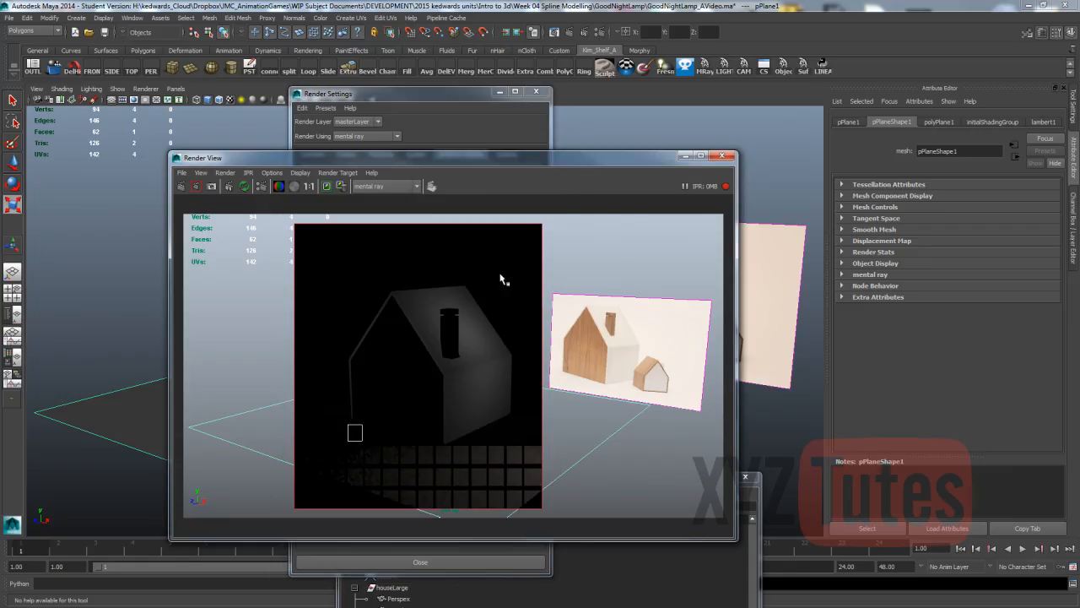
pyautogui.moveTo(515, 260); pyautogui.dragTo(334, 492)
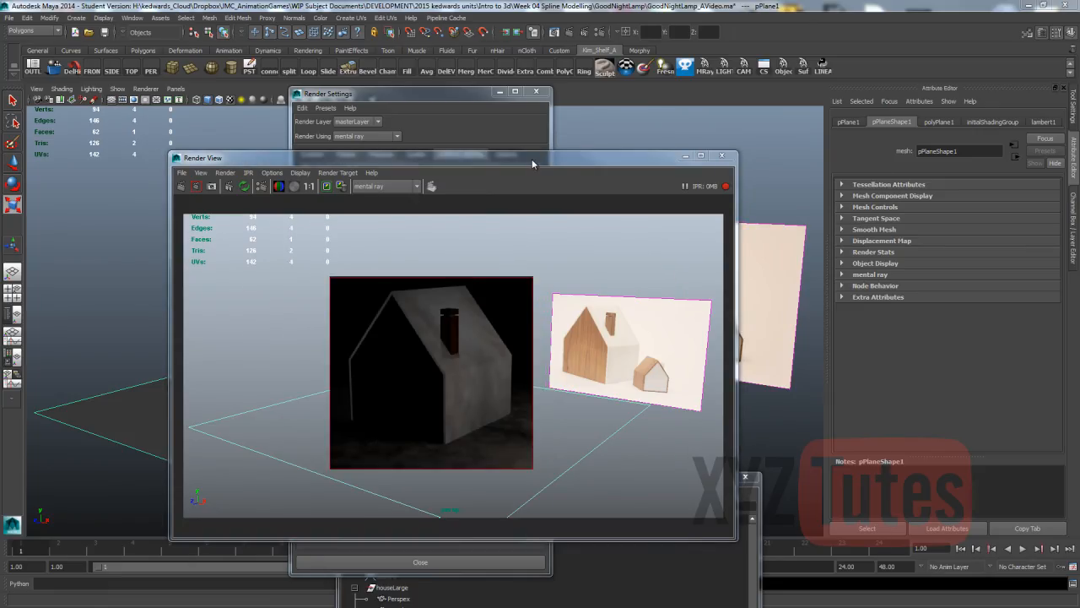
# - Set the Final Gathering accuracy to 25 and move the render windows clear of the house
pyautogui.moveTo(532, 159); pyautogui.dragTo(519, 360)
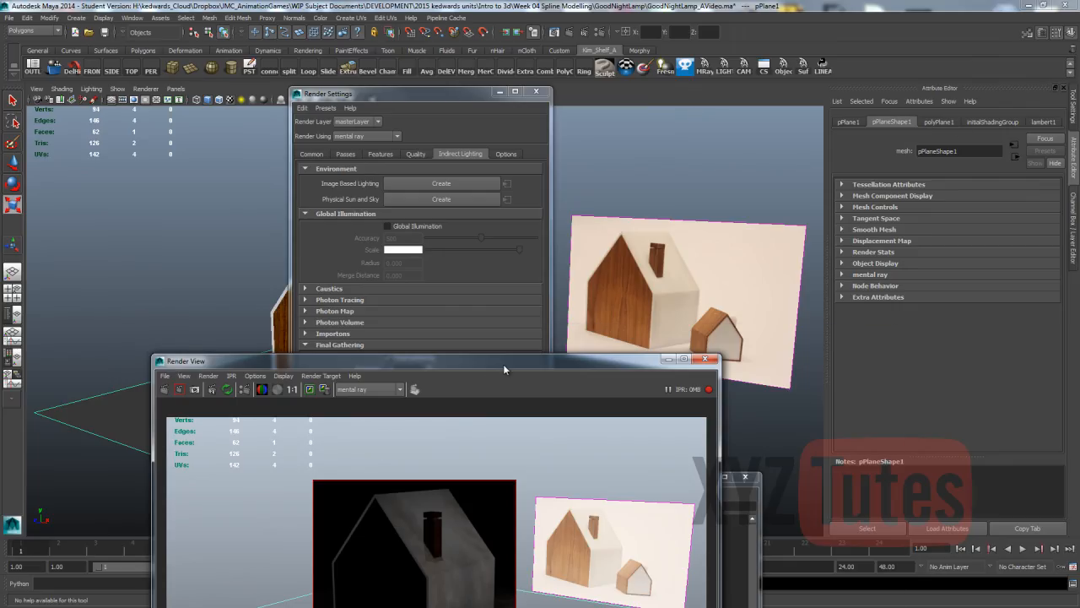
pyautogui.moveTo(503, 368); pyautogui.dragTo(825, 303)
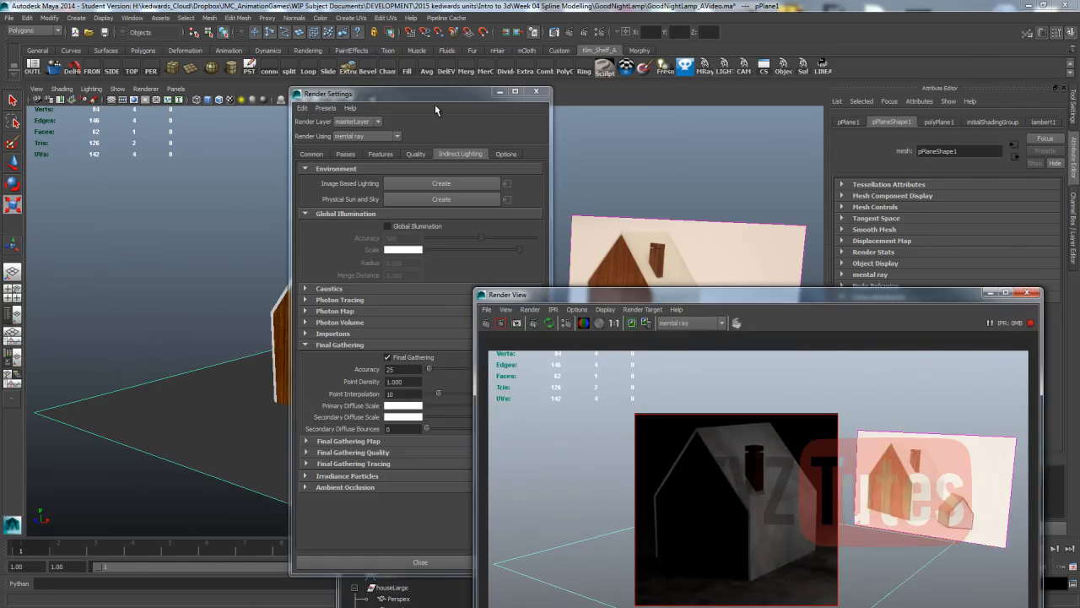
pyautogui.moveTo(436, 94); pyautogui.dragTo(314, 306)
# - Switch the viewport to wireframe, select the point light inside the house and raise its intensity to 400
pyautogui.keyDown('alt'); pyautogui.moveTo(380, 277); pyautogui.dragTo(485, 196, button='middle'); pyautogui.keyUp('alt')
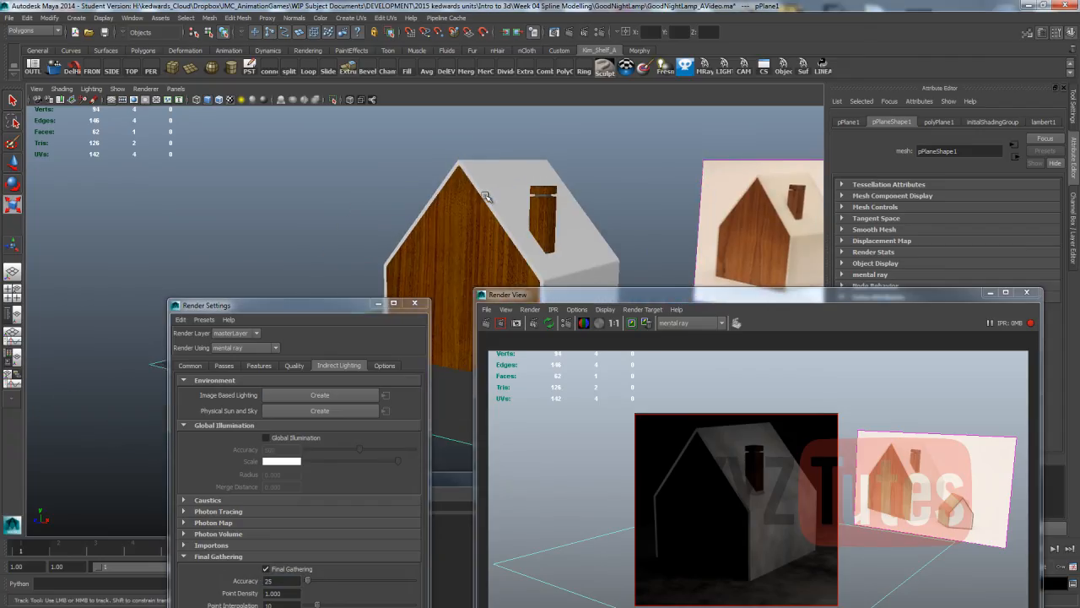
pyautogui.press('4')
pyautogui.click(518, 261)
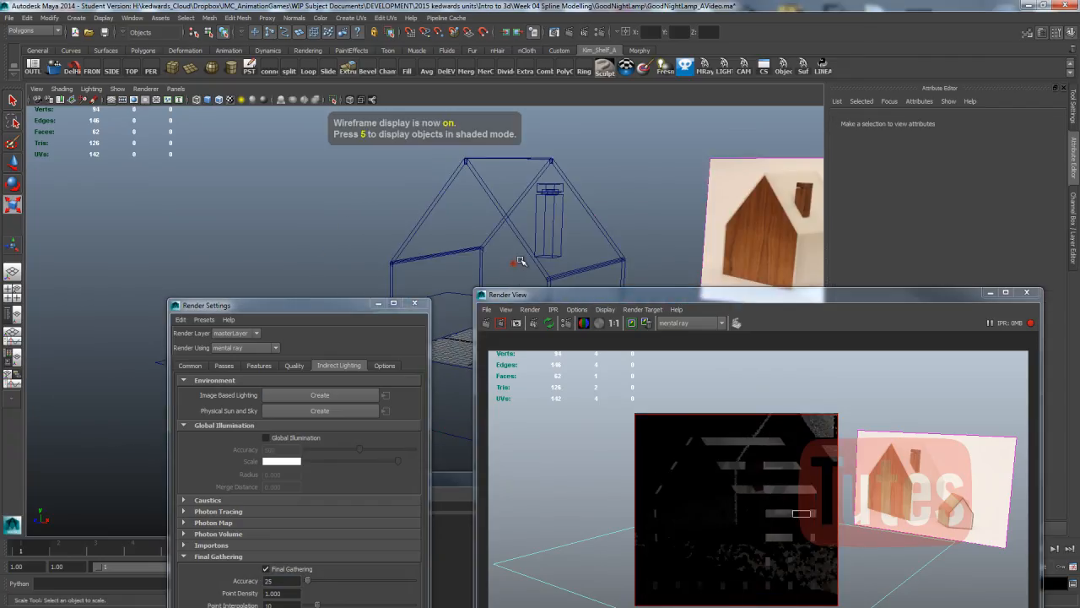
pyautogui.click(515, 263)
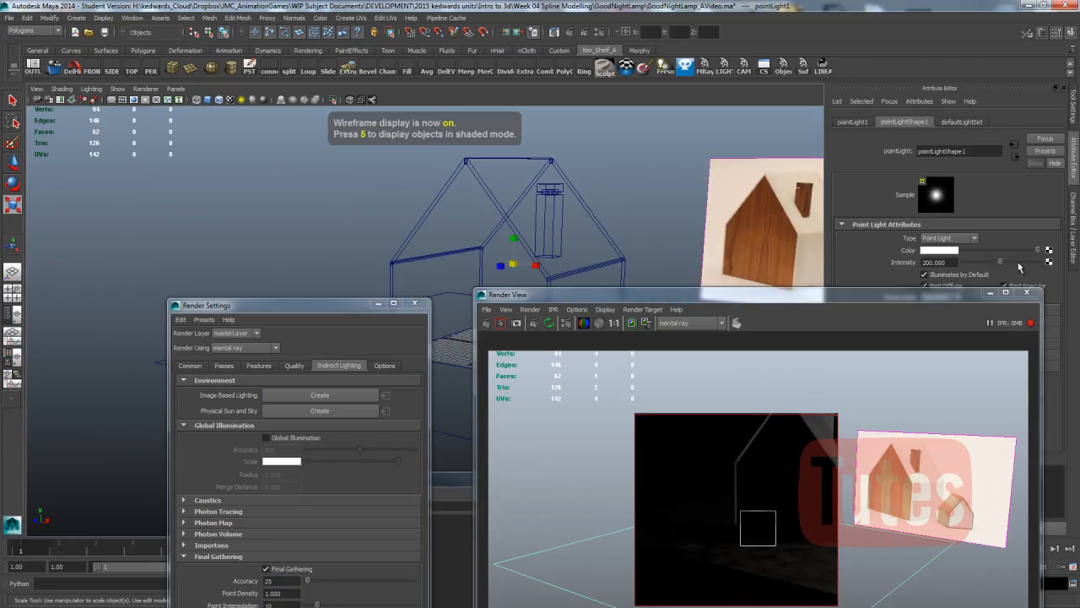
pyautogui.moveTo(1000, 263); pyautogui.dragTo(1041, 263)
# - Render a new IPR region over the house, set the point light's intensity to 800 and close the Render View
pyautogui.click(863, 298)
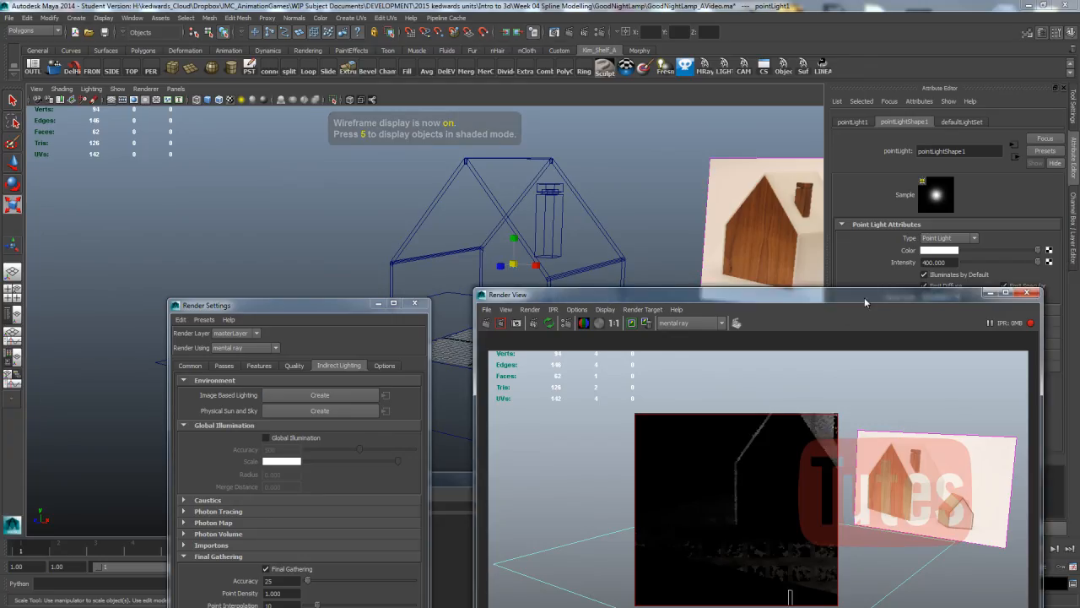
pyautogui.moveTo(864, 298); pyautogui.dragTo(443, 198)
pyautogui.moveTo(488, 251); pyautogui.dragTo(352, 453)
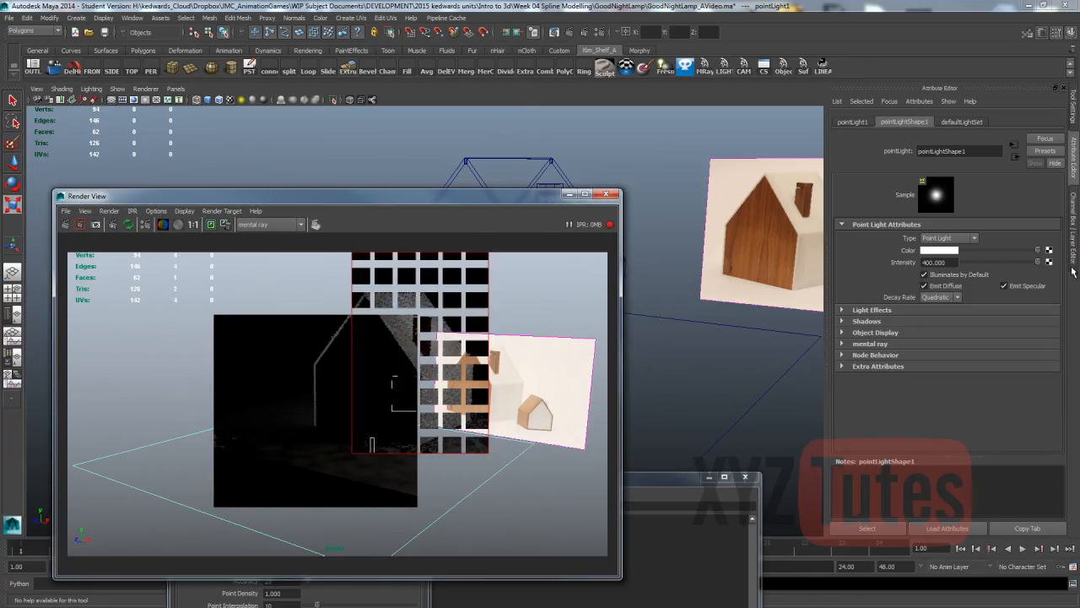
pyautogui.moveTo(951, 262); pyautogui.dragTo(904, 260)
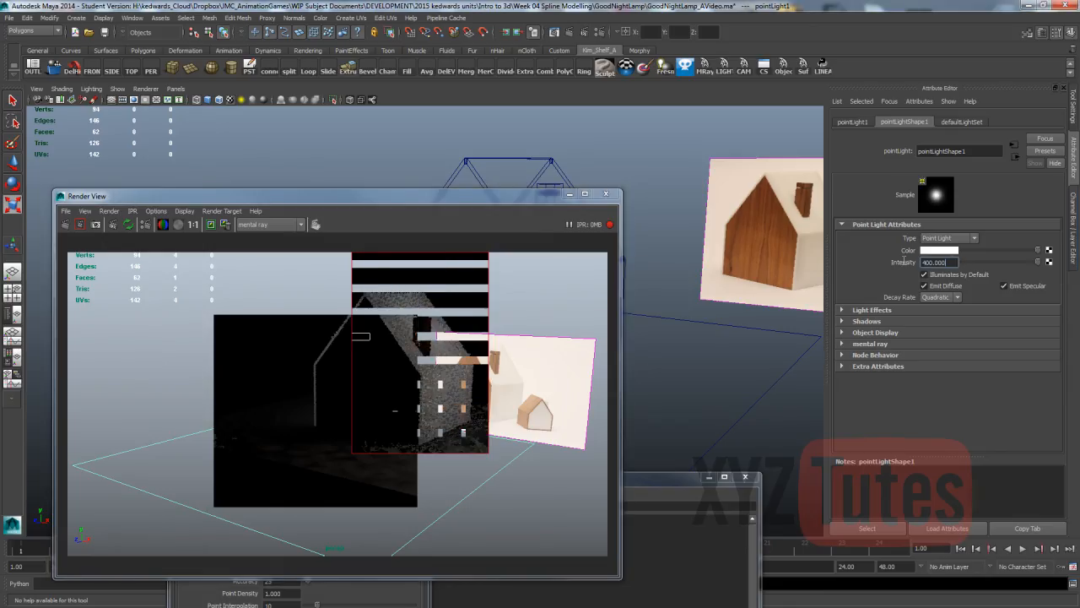
pyautogui.write('80')
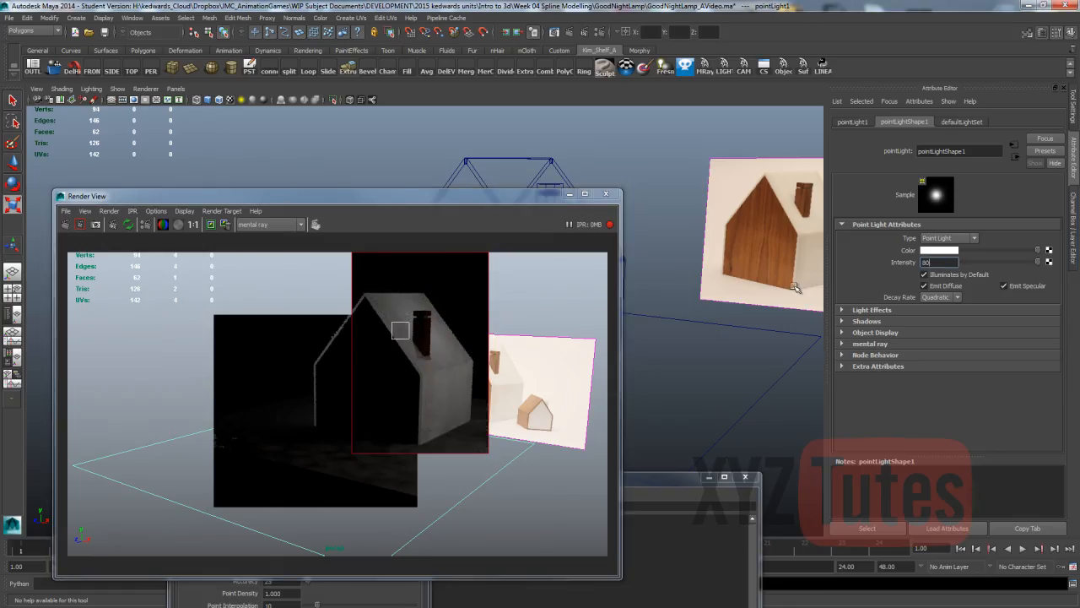
pyautogui.write('0')
pyautogui.press('Return')
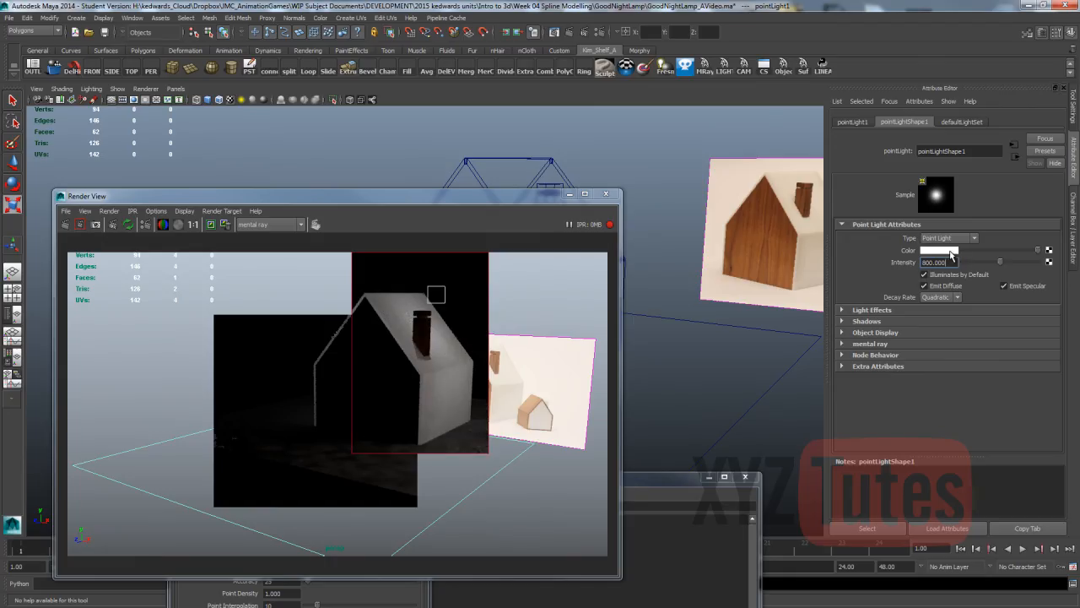
pyautogui.click(605, 193)
# - Create a directional light and move it up from the origin toward the house's wooden front wall
pyautogui.click(359, 169)
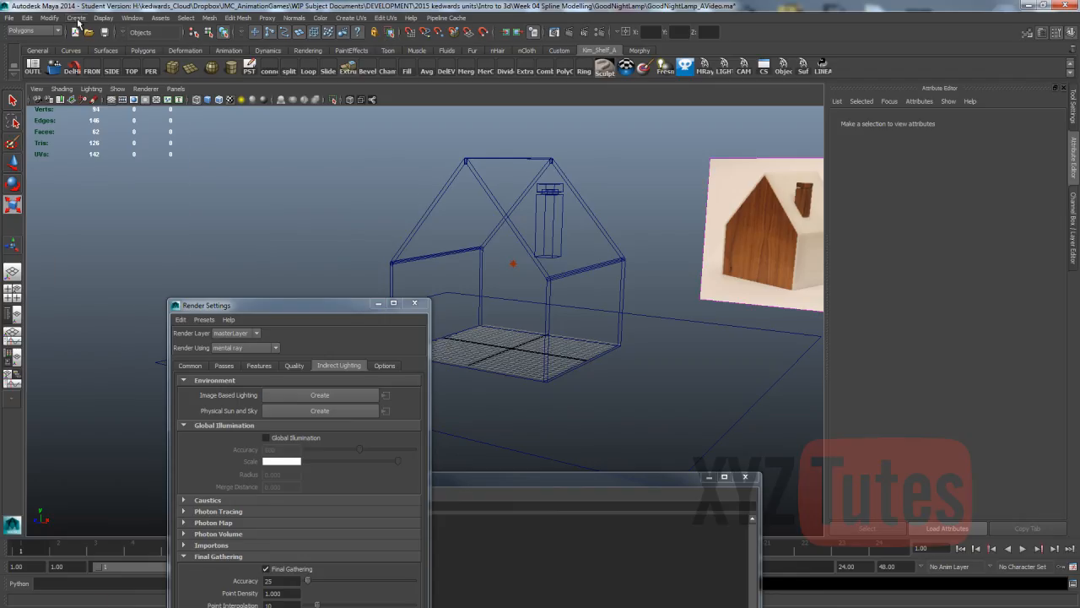
pyautogui.click(77, 18)
pyautogui.moveTo(127, 68)
pyautogui.click(211, 80)
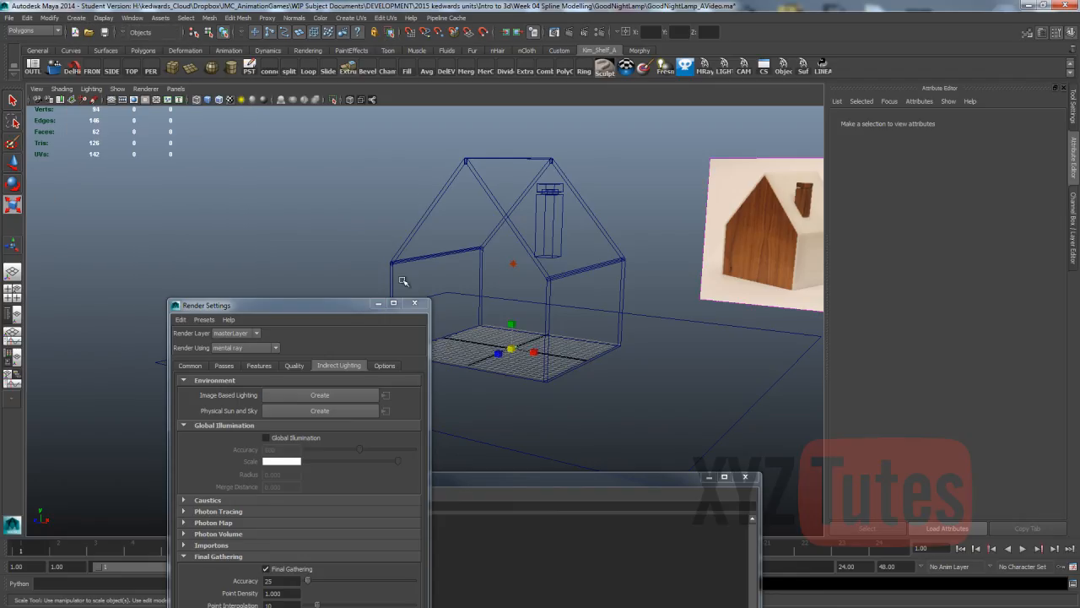
pyautogui.press('w')
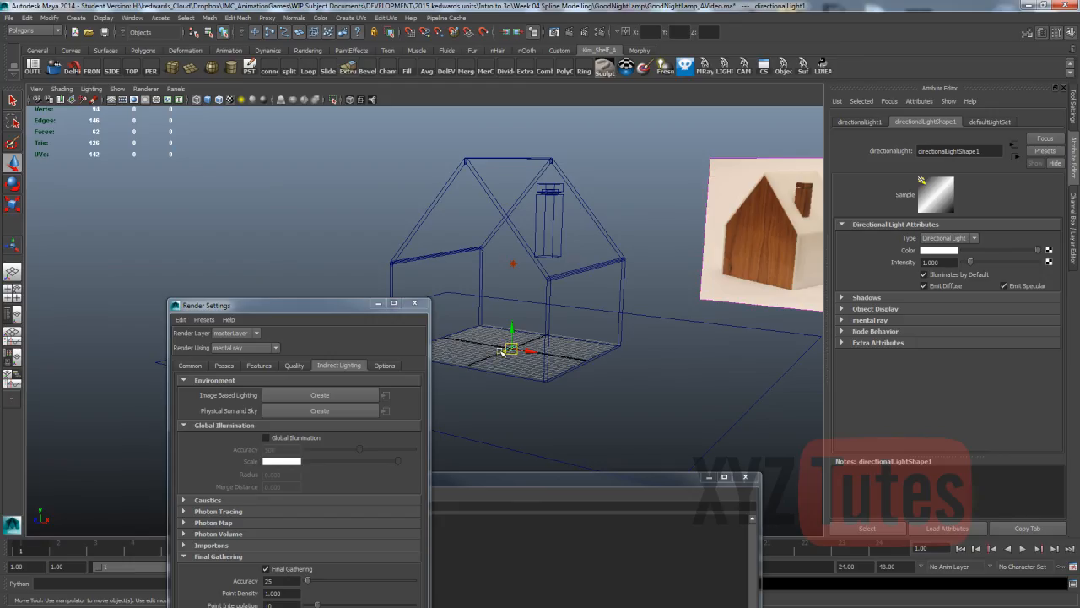
pyautogui.moveTo(503, 350); pyautogui.dragTo(458, 296)
# - Show the directional light's aiming manipulators and set its intensity to 0.08
pyautogui.press('t')
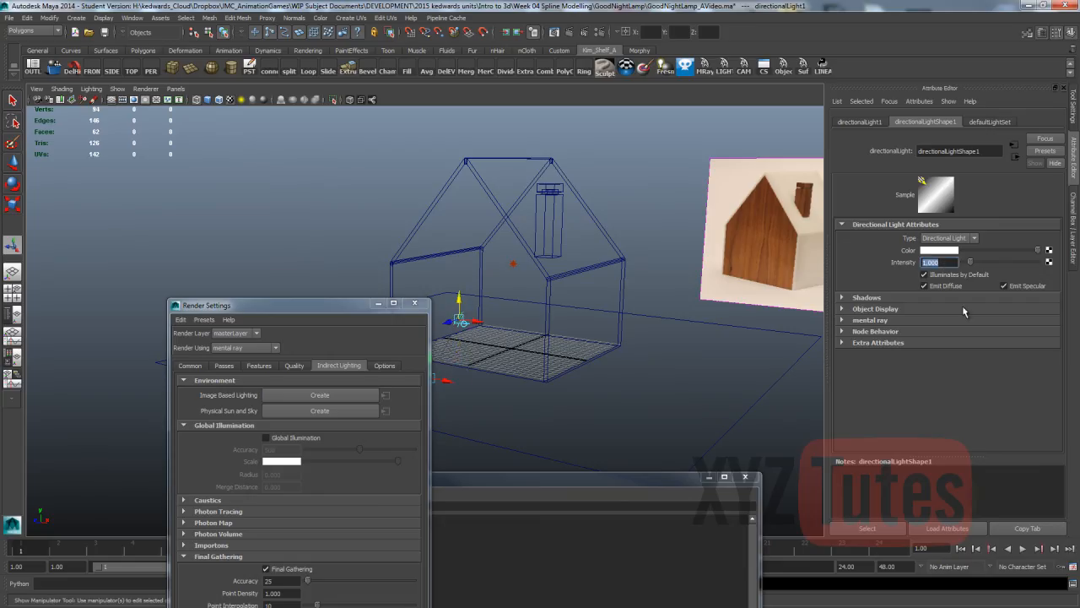
pyautogui.write('0.08')
pyautogui.press('Return')
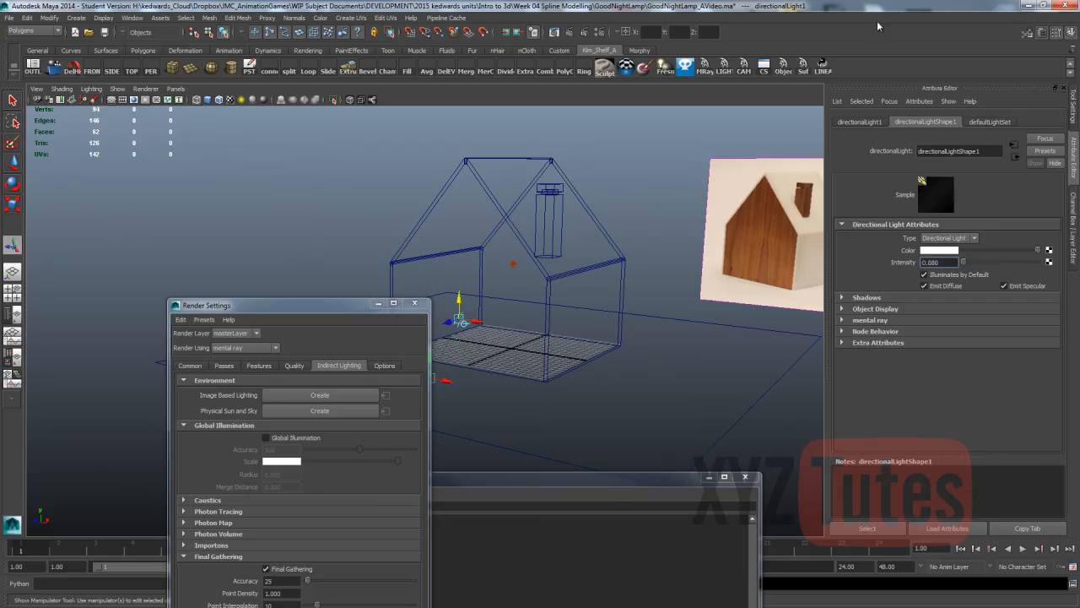
# - Test the combined lighting with an IPR render of the region around the house, closing the render when finished
pyautogui.keyDown('alt'); pyautogui.moveTo(681, 232); pyautogui.dragTo(667, 237); pyautogui.keyUp('alt')
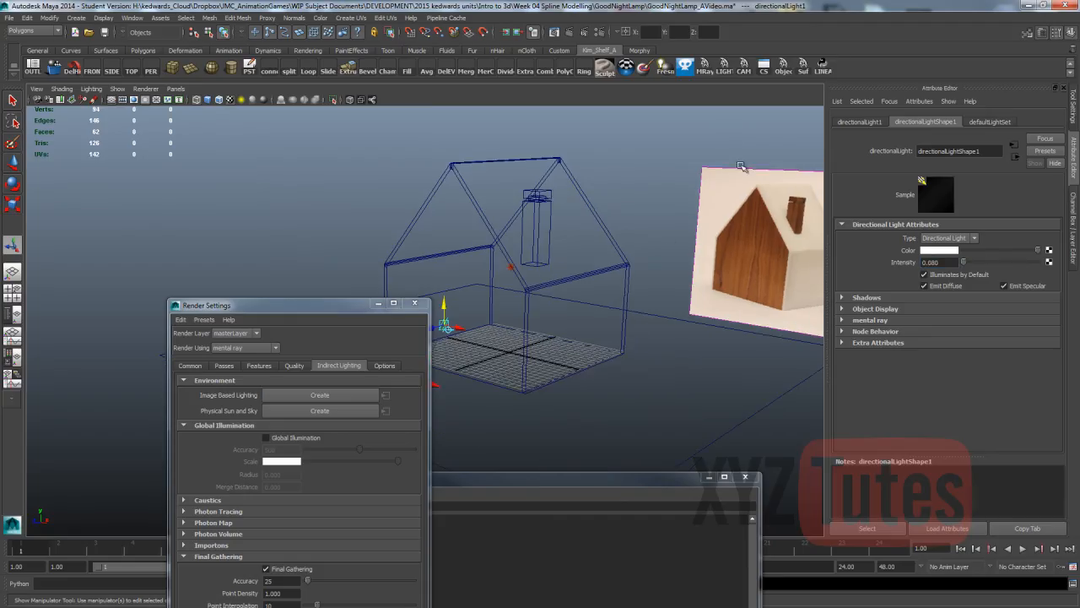
pyautogui.click(583, 34)
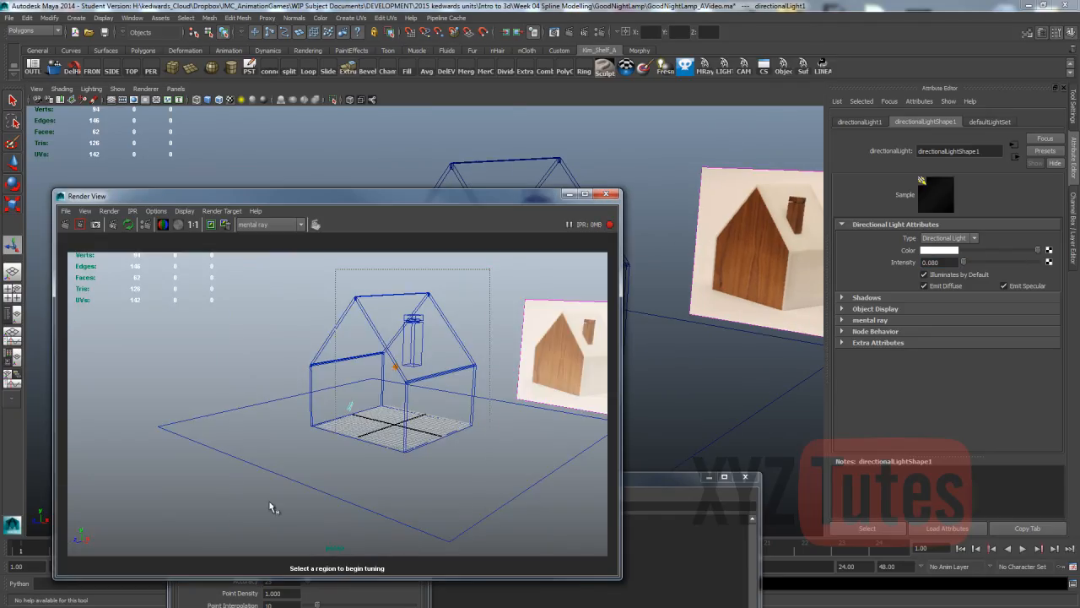
pyautogui.moveTo(270, 506); pyautogui.dragTo(232, 523)
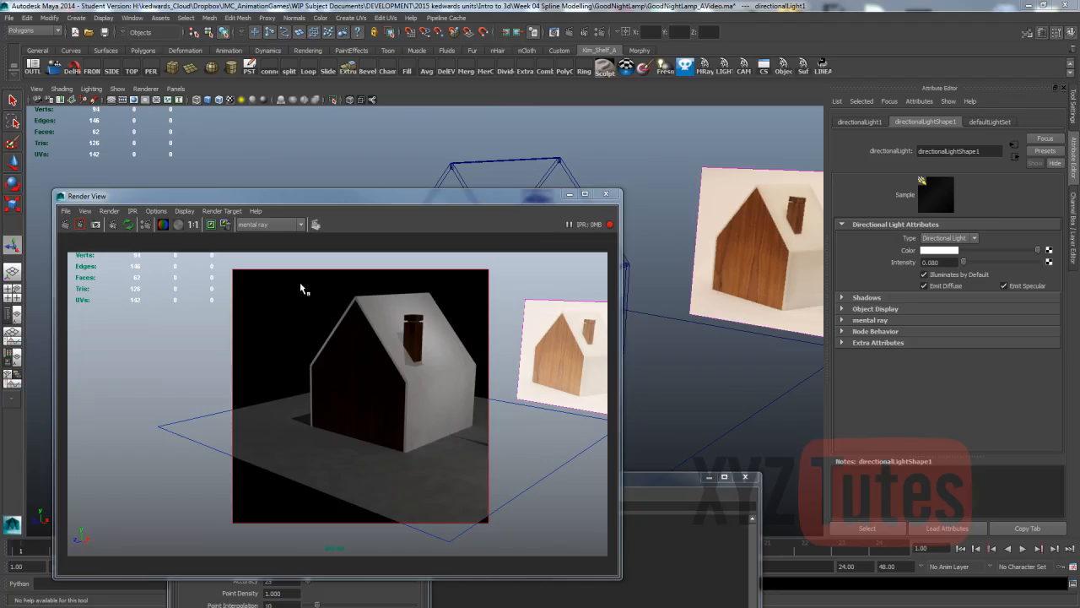
pyautogui.click(609, 199)
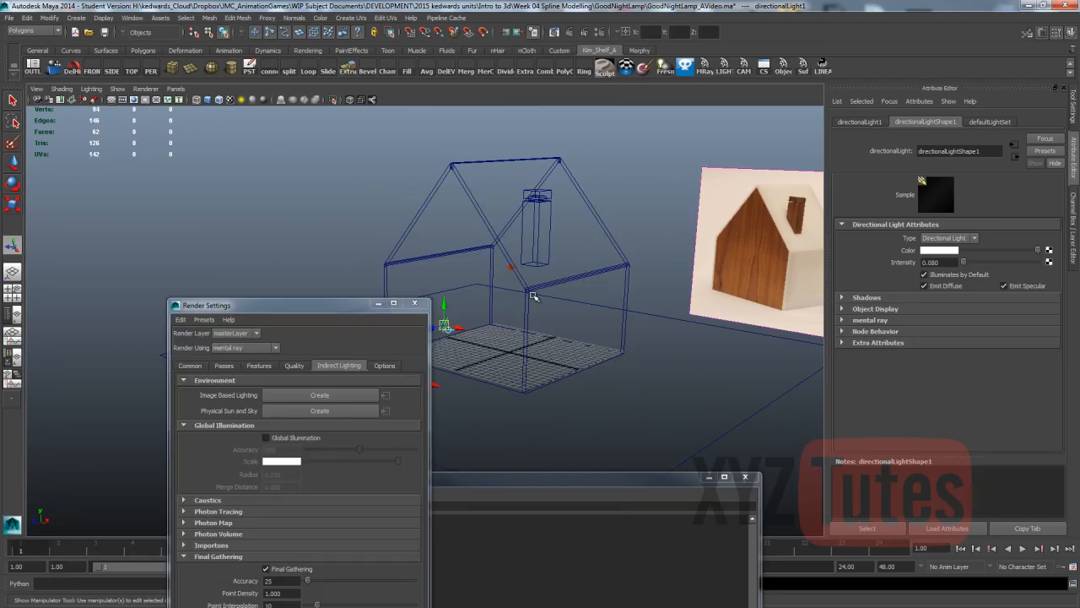
# - Delete the directional light, the point light inside the house and the ground plane
pyautogui.click(533, 295)
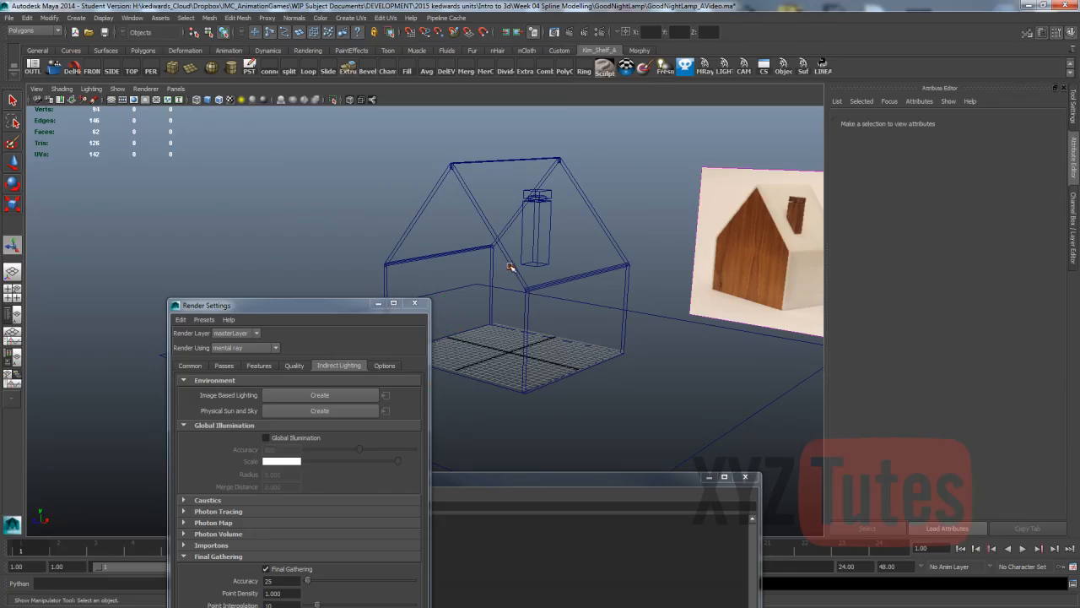
pyautogui.click(510, 267)
pyautogui.keyDown('alt'); pyautogui.moveTo(511, 294); pyautogui.dragTo(516, 253); pyautogui.keyUp('alt')
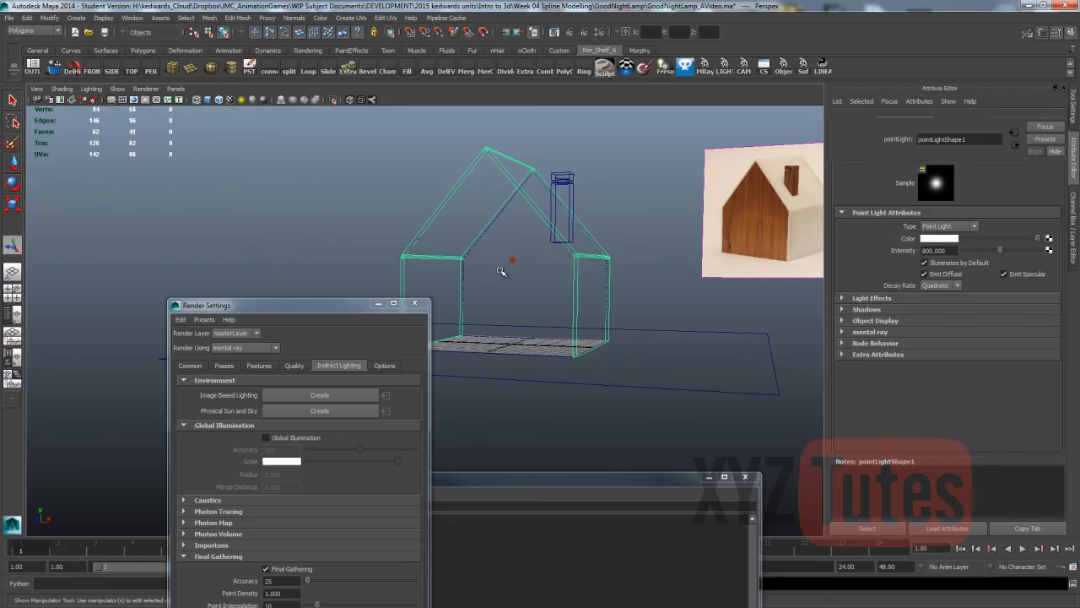
pyautogui.click(512, 264)
pyautogui.click(682, 307)
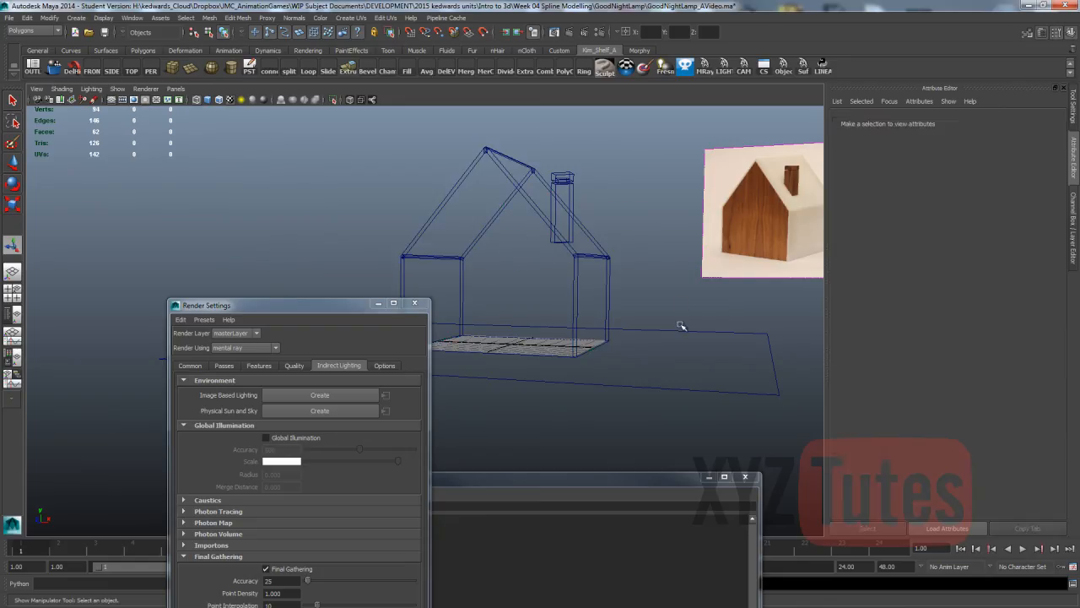
pyautogui.click(680, 400)
pyautogui.press('Delete')
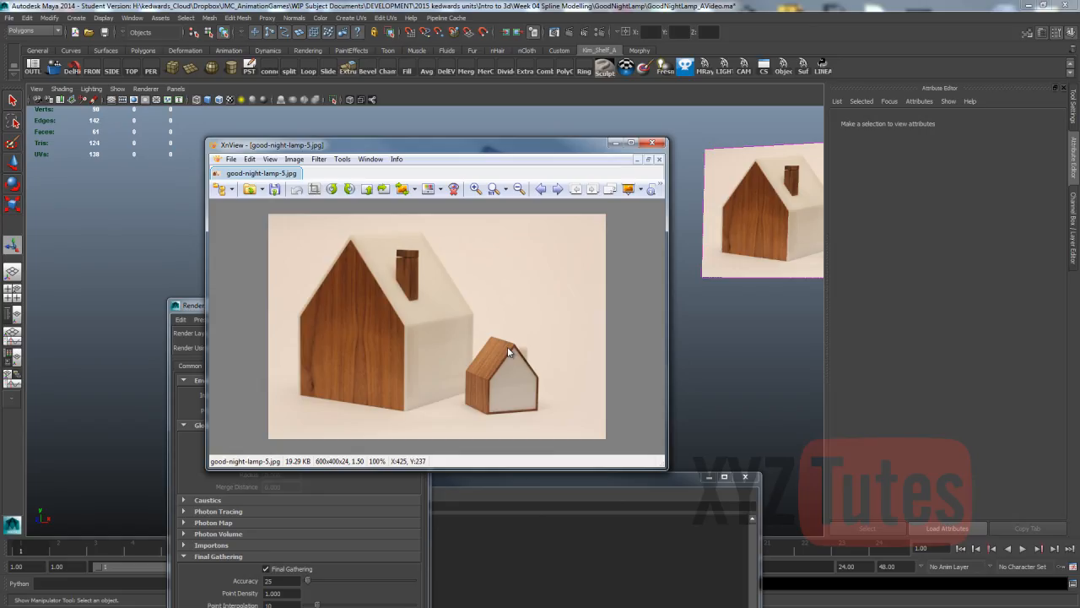
# - Open the scene GoodNightLamp_Fin.ma without saving changes to the current one, and close the Render Settings
pyautogui.click(8, 18)
pyautogui.click(33, 45)
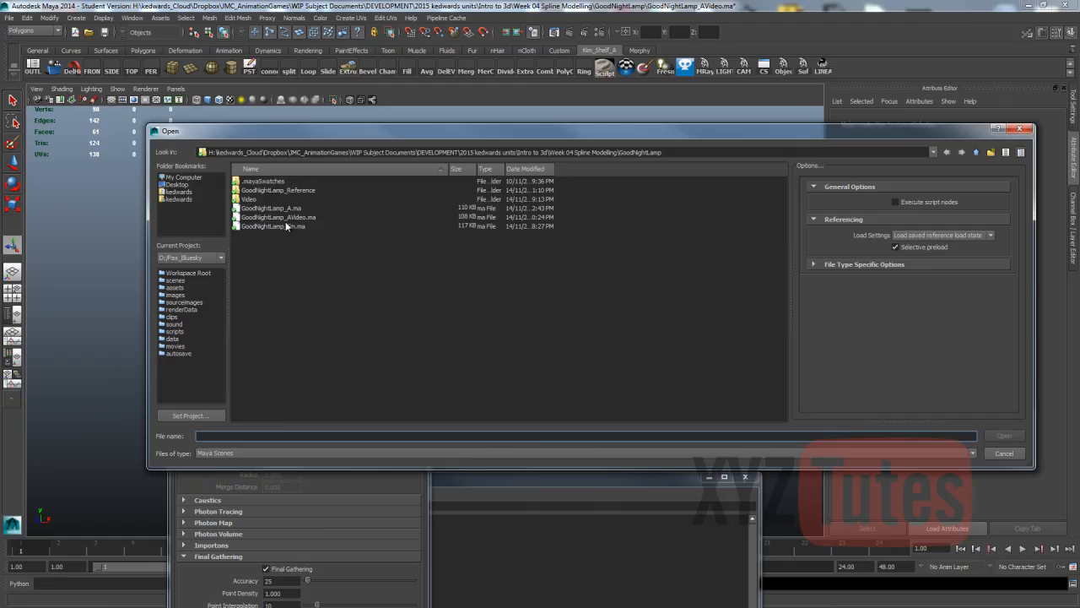
pyautogui.click(285, 225)
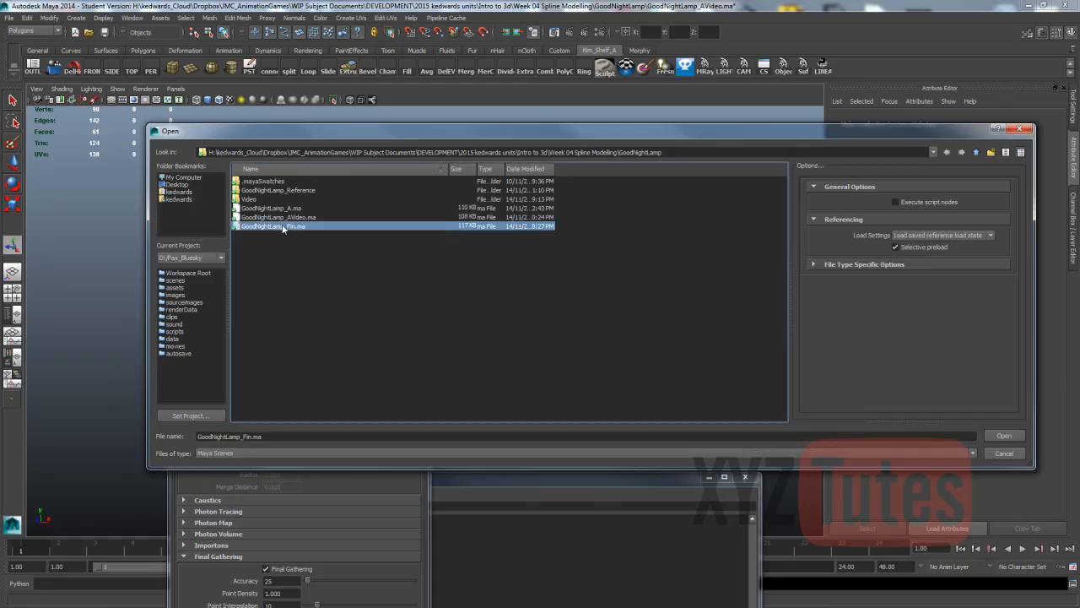
pyautogui.click(1002, 436)
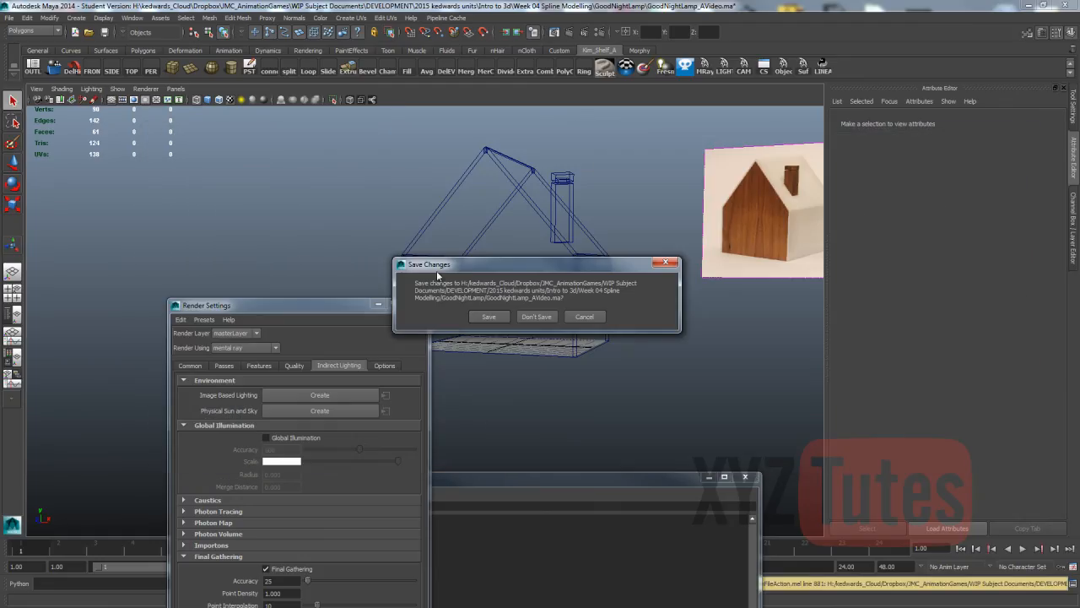
pyautogui.click(538, 317)
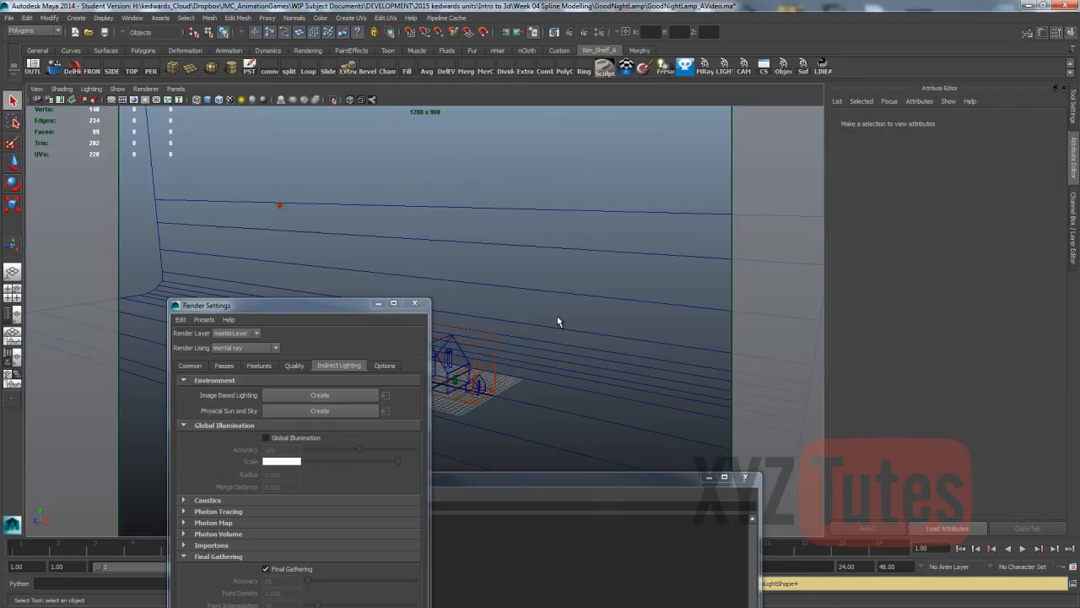
pyautogui.click(415, 303)
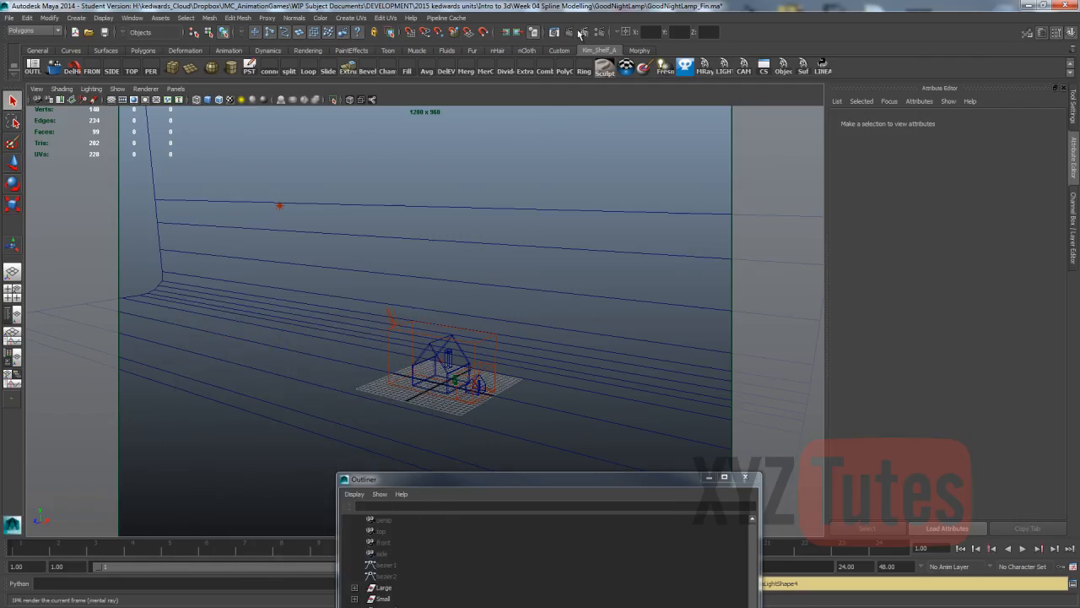
# - Examine the box volume light, directional fill light and point fill light, then view the lit-lamp reference image in XnView and close it
pyautogui.click(470, 341)
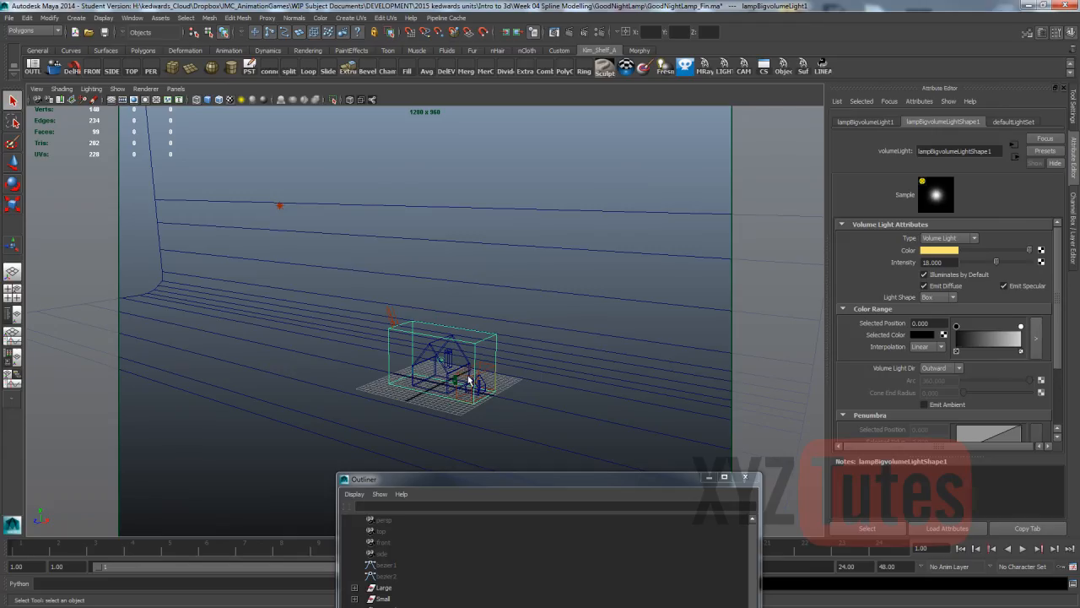
pyautogui.click(390, 314)
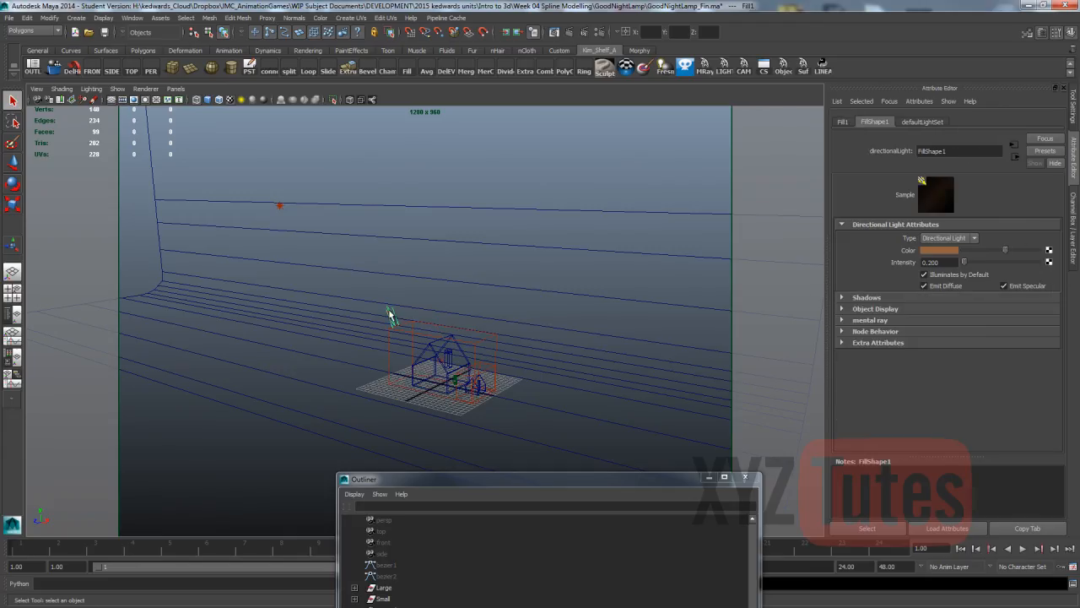
pyautogui.click(280, 205)
pyautogui.click(280, 205)
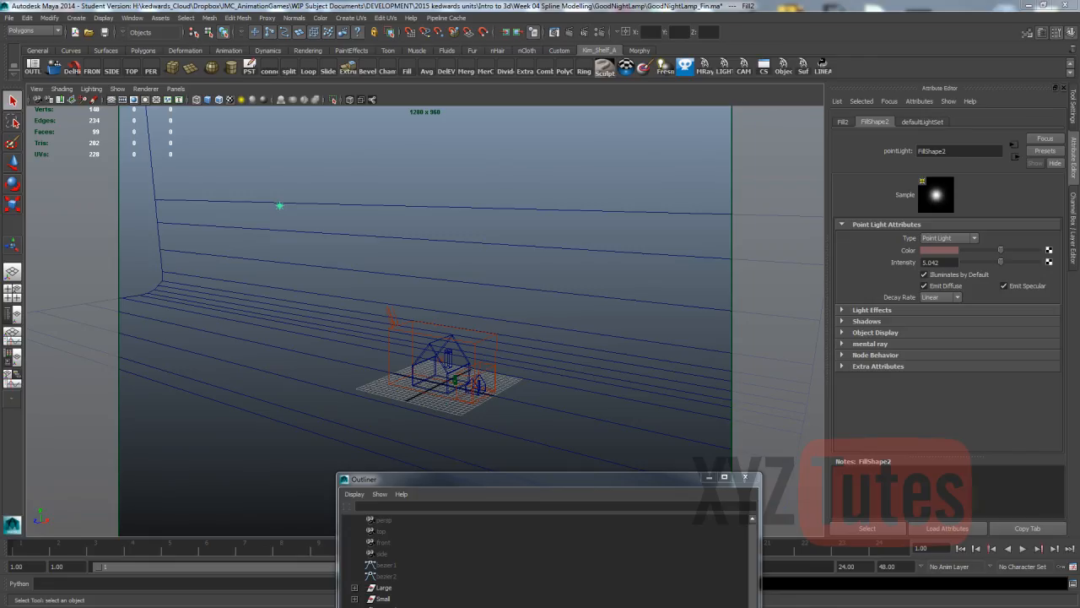
pyautogui.hotkey('alt', 'Tab')
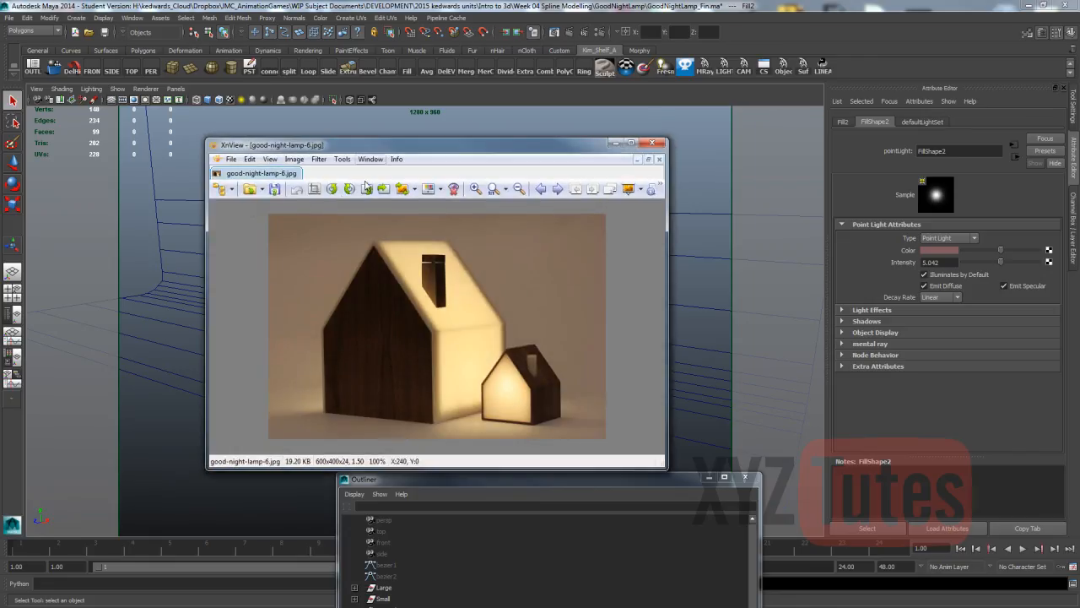
pyautogui.click(651, 142)
# - Run an IPR render of the finished scene and narrow the render region around the large and small houses
pyautogui.click(584, 32)
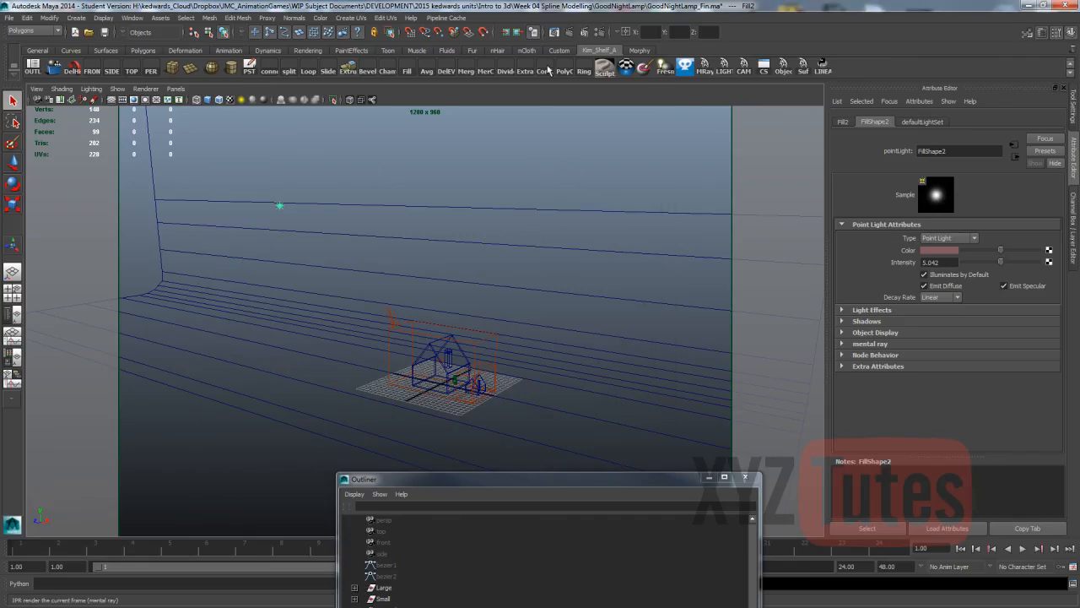
pyautogui.moveTo(507, 202); pyautogui.dragTo(494, 97)
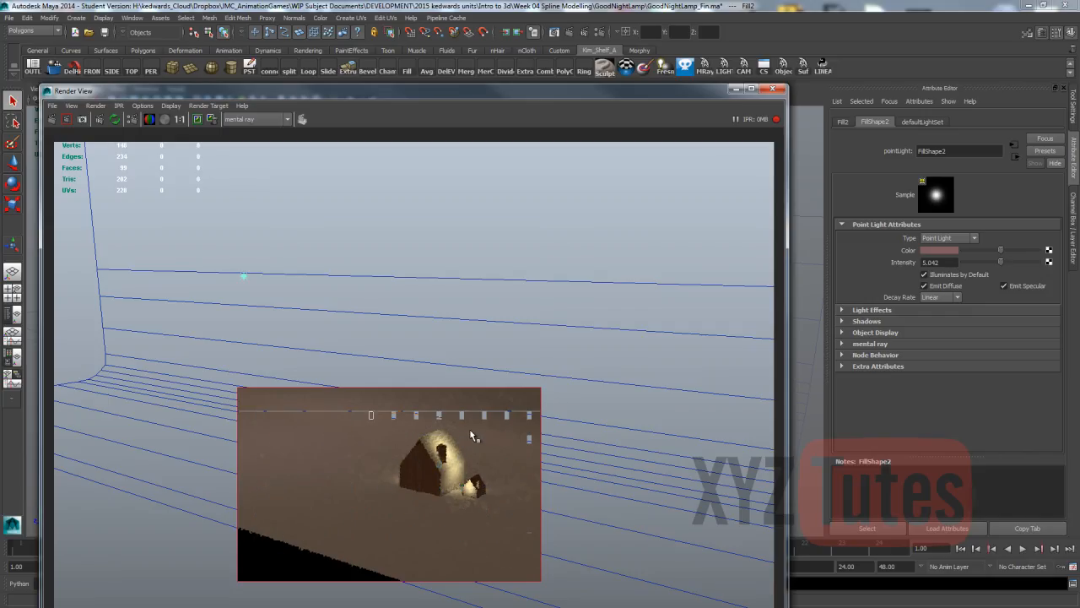
pyautogui.moveTo(492, 411); pyautogui.dragTo(376, 535)
pyautogui.moveTo(449, 537); pyautogui.dragTo(414, 502)
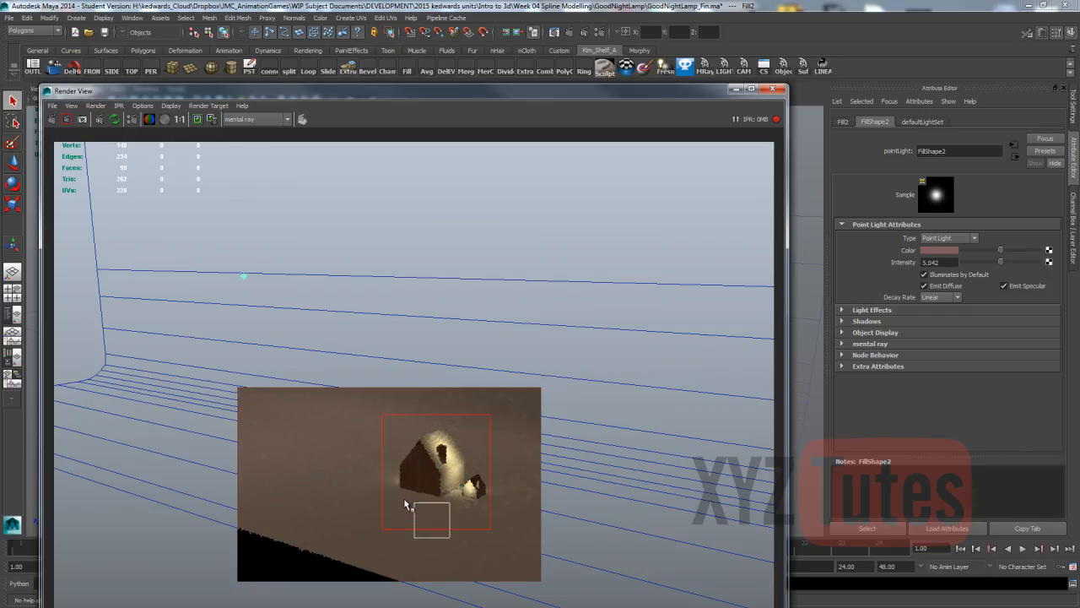